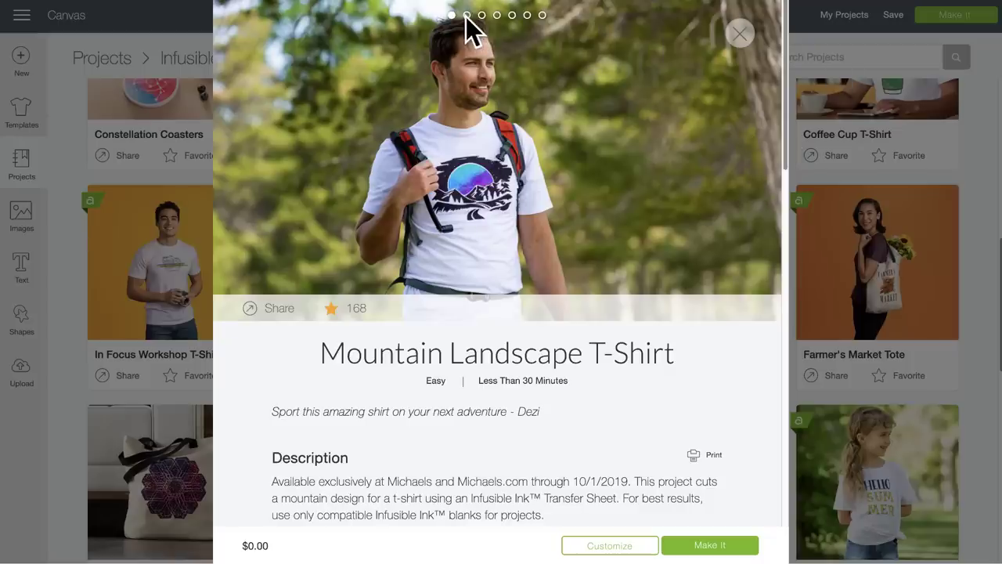
# Step: Look through all the preview images of the Mountain Landscape T-Shirt project, including its design layout, and close its details
pyautogui.moveTo(658, 117)
pyautogui.click(744, 170)
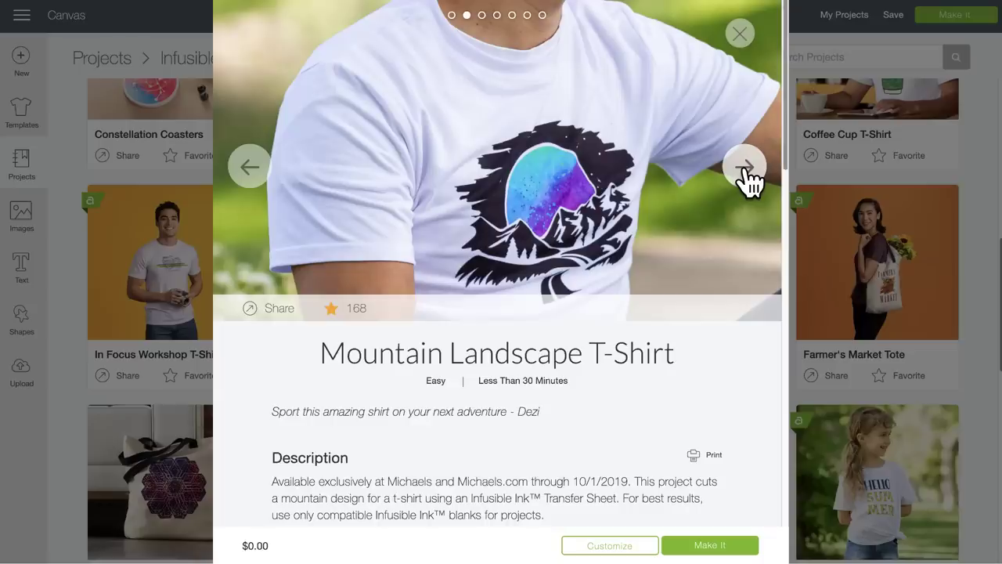
pyautogui.click(745, 170)
pyautogui.click(745, 171)
pyautogui.click(745, 171)
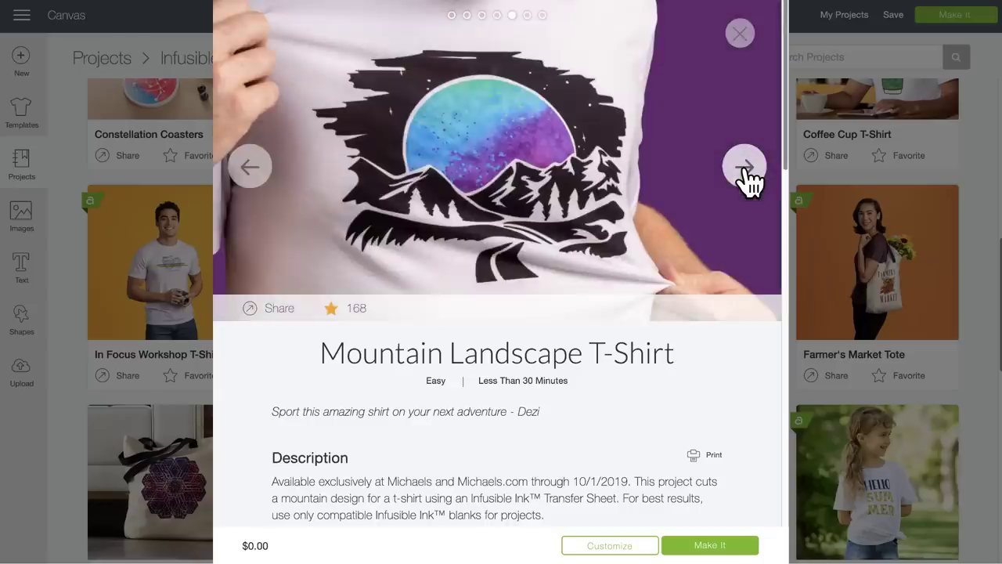
pyautogui.click(745, 170)
pyautogui.click(744, 171)
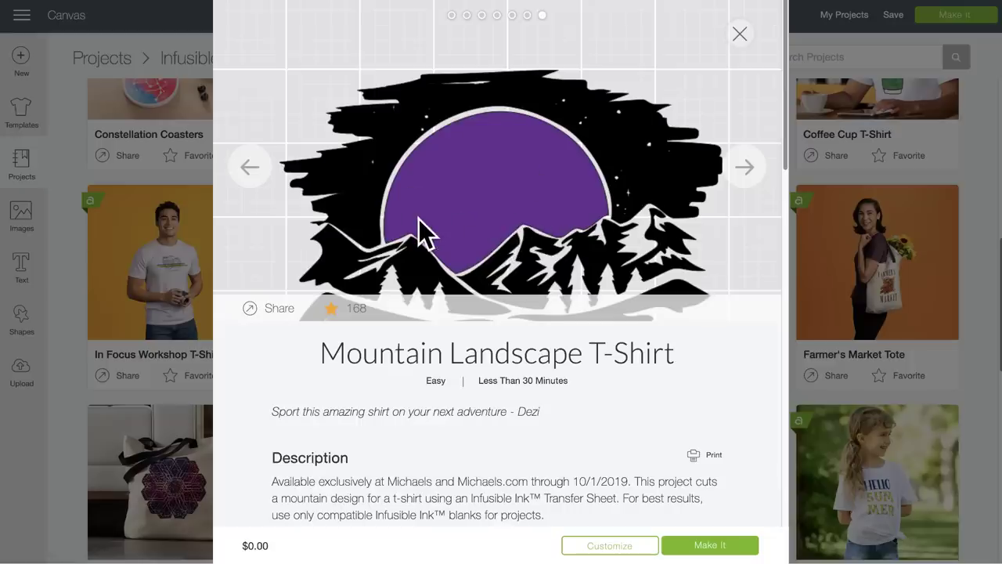
pyautogui.click(740, 173)
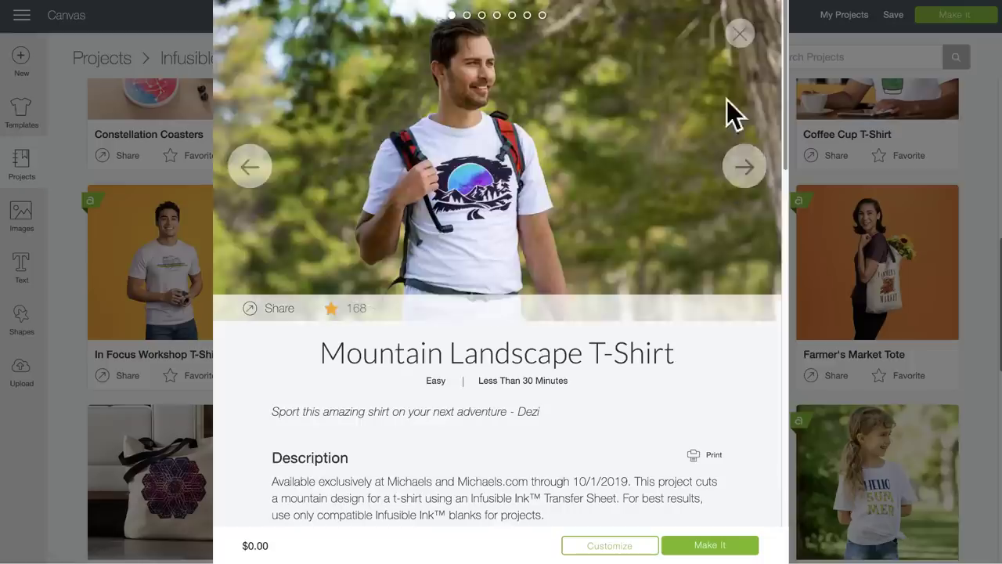
pyautogui.click(740, 34)
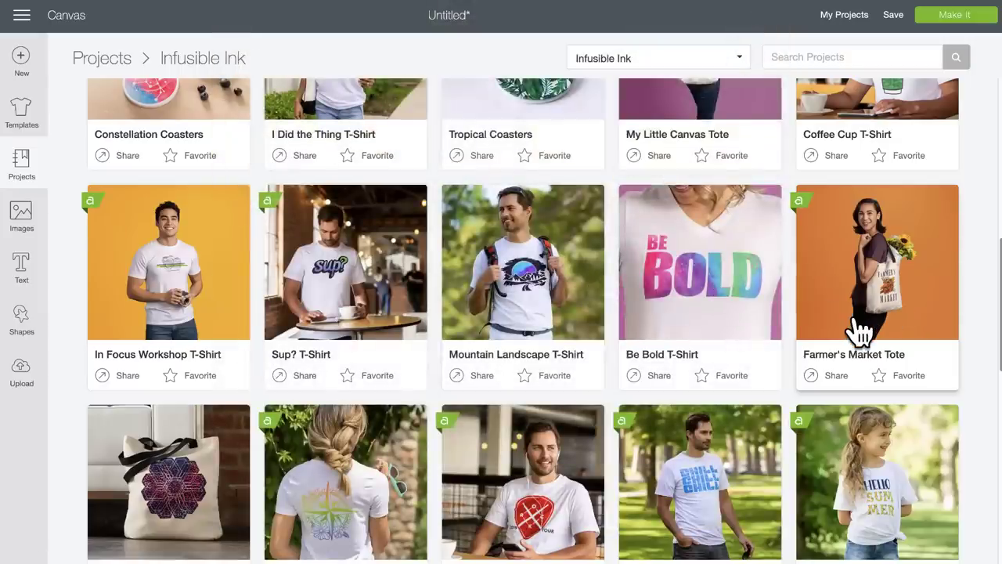
# Step: Open the Farmer's Market Tote project, examine its design image and description, and return to the Infusible Ink projects
pyautogui.click(872, 291)
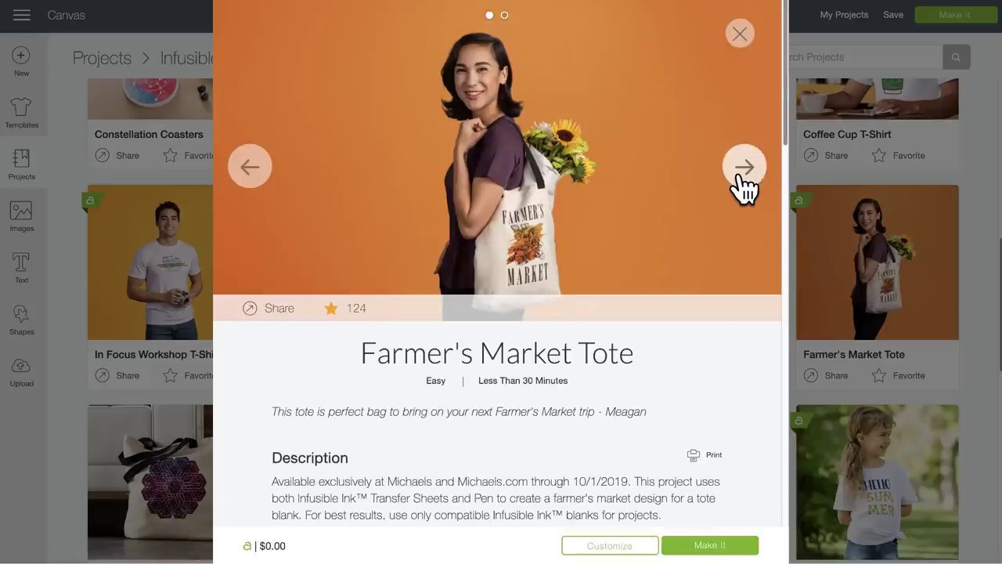
pyautogui.click(744, 168)
pyautogui.click(741, 177)
pyautogui.click(249, 172)
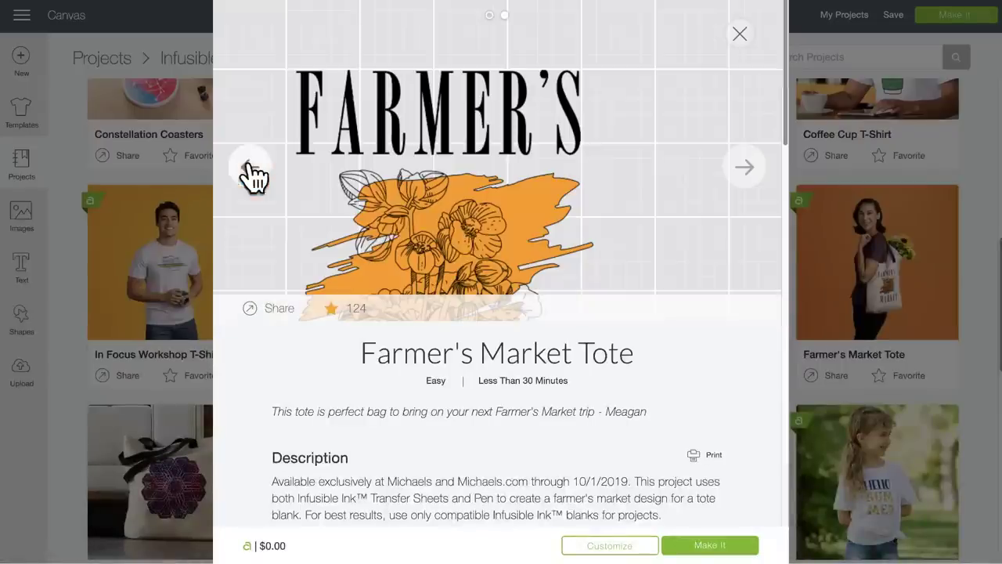
pyautogui.scroll(-3, 378, 226)
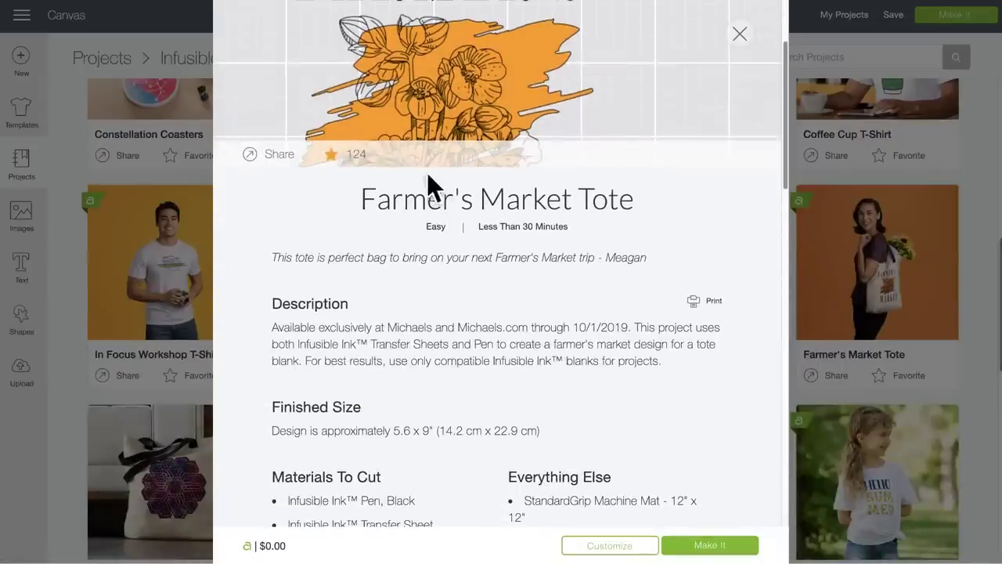
pyautogui.scroll(3, 405, 133)
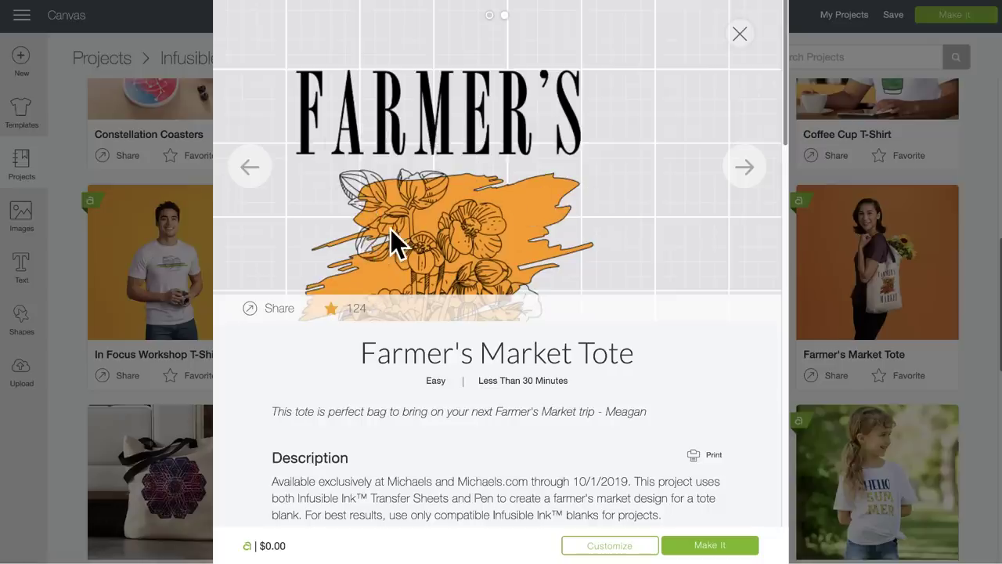
pyautogui.click(742, 36)
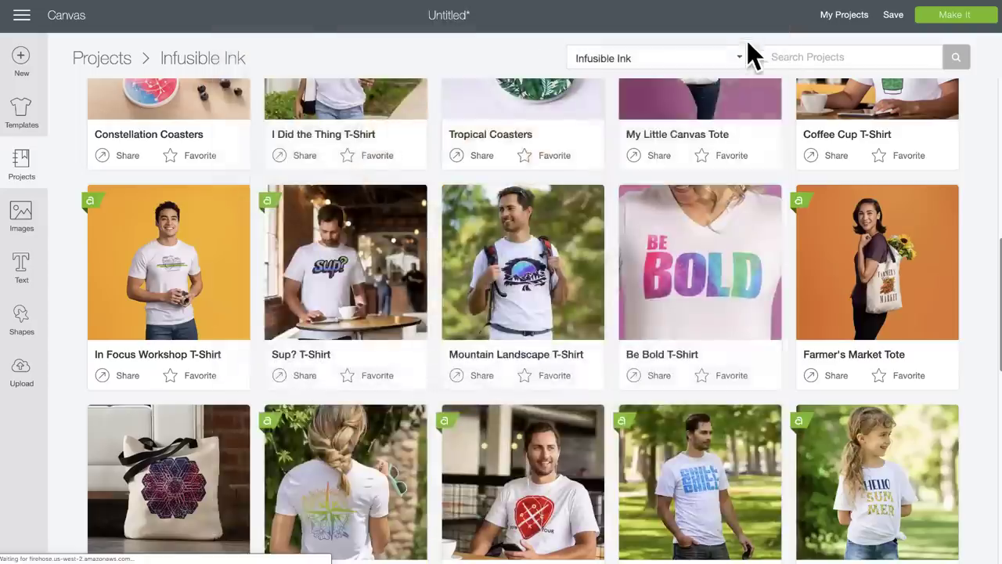
# Step: Open the Geometric Flower Tote project, view its photos and design layout, and close its details
pyautogui.scroll(-3, 367, 294)
pyautogui.click(187, 239)
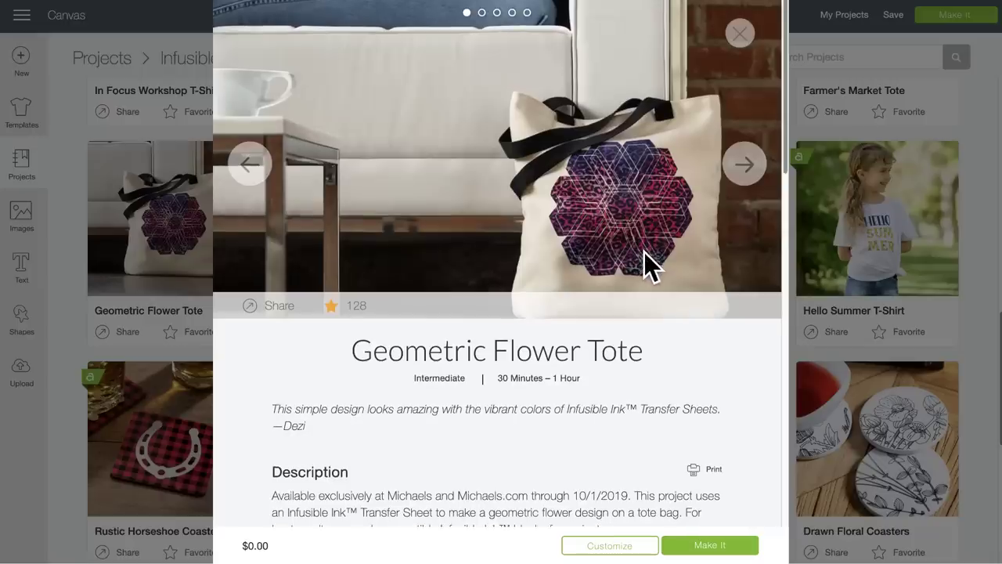
pyautogui.scroll(-1, 644, 251)
pyautogui.scroll(-1, 644, 252)
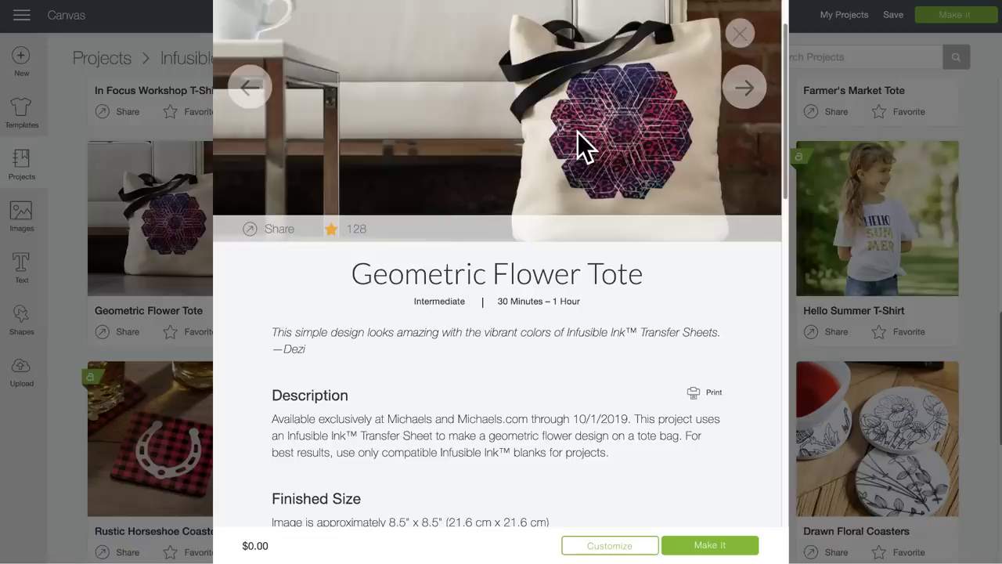
pyautogui.click(746, 90)
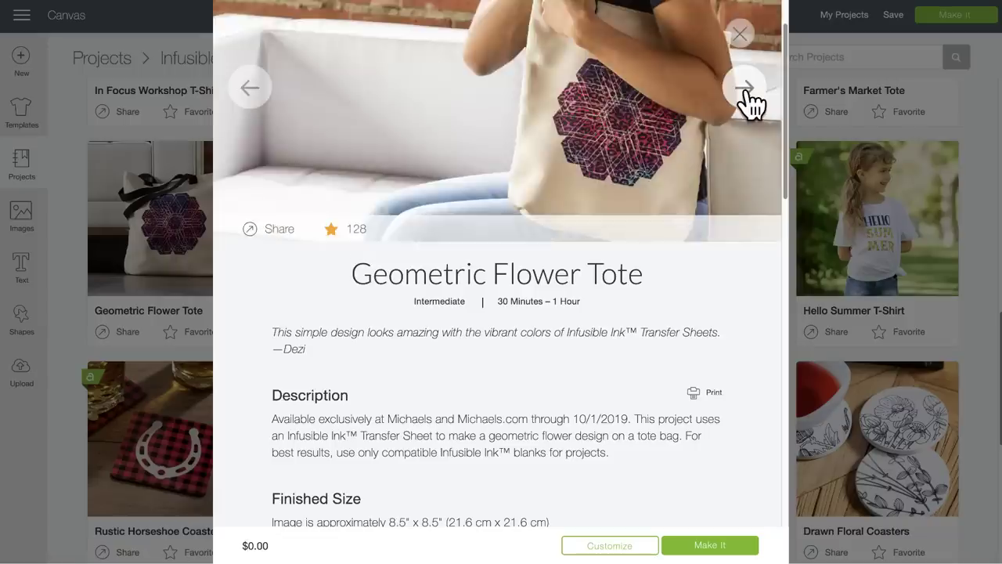
pyautogui.click(747, 90)
pyautogui.click(746, 90)
pyautogui.click(747, 90)
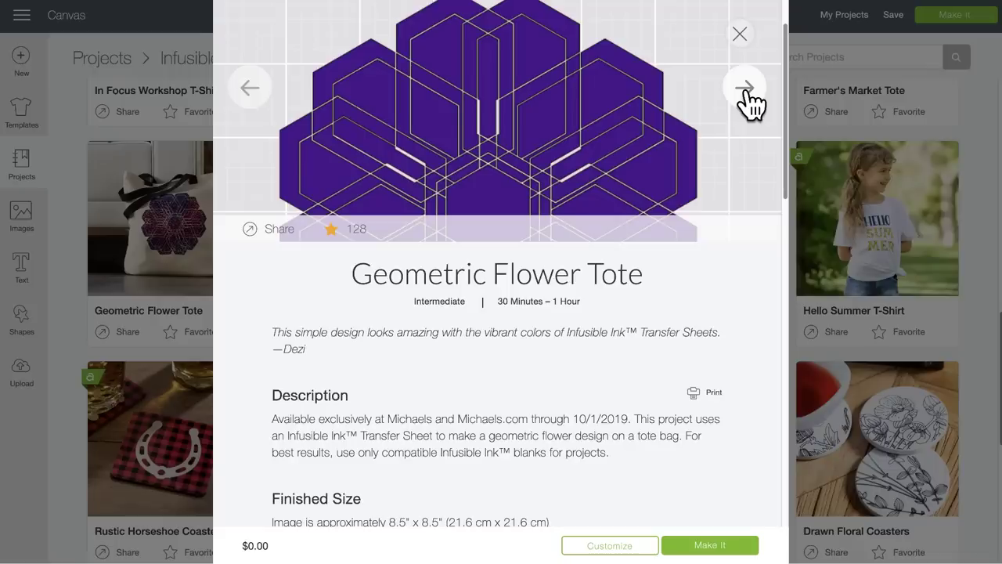
pyautogui.click(746, 90)
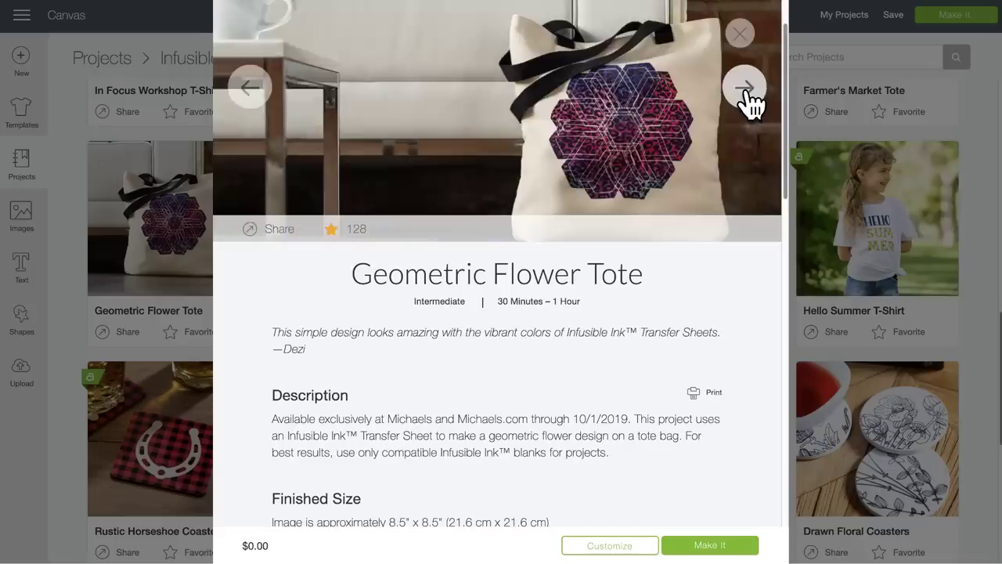
pyautogui.click(740, 34)
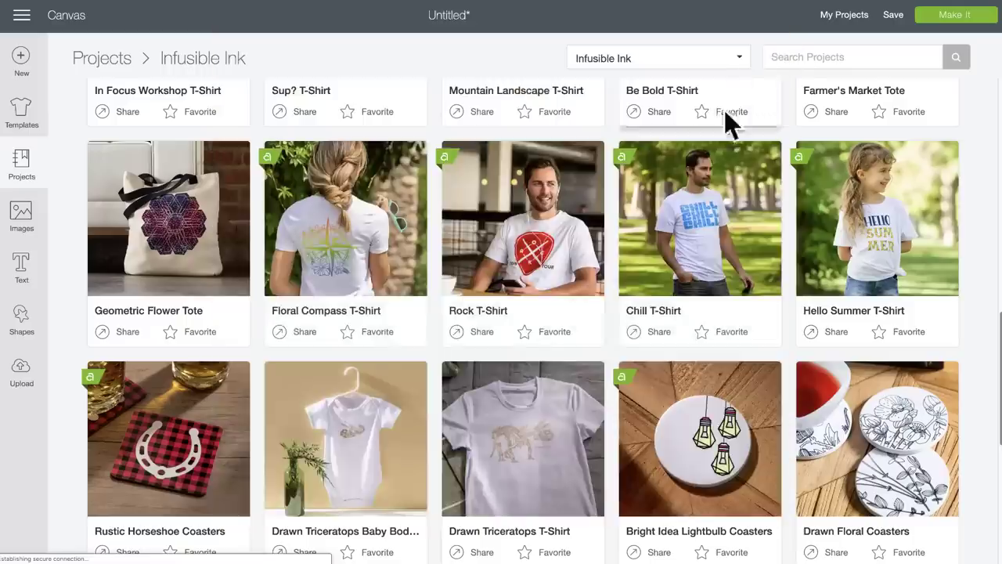
# Step: Open the Floral Compass T-Shirt project, review its materials list and every preview image, and close its details
pyautogui.click(382, 252)
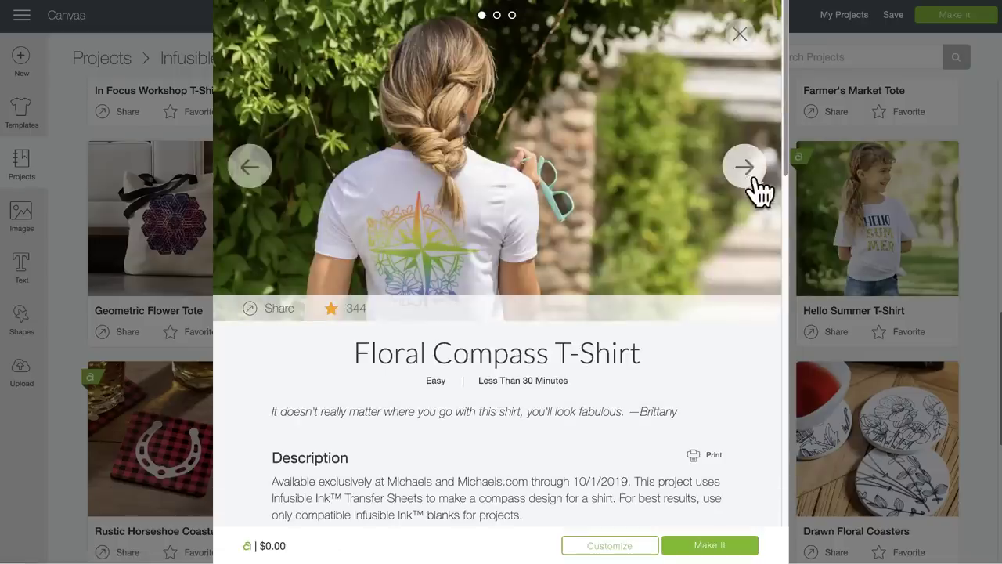
pyautogui.scroll(-6, 515, 400)
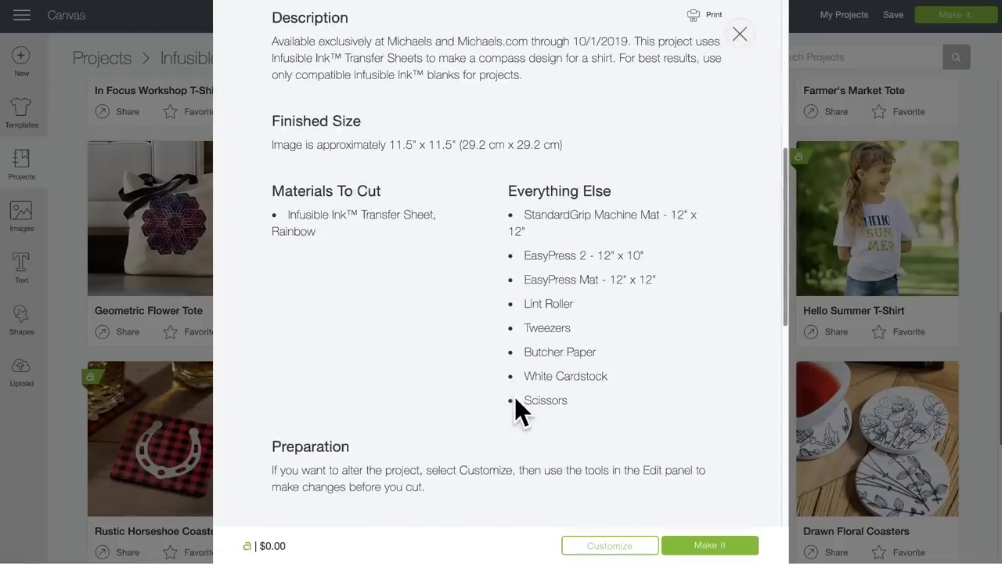
pyautogui.scroll(6, 515, 397)
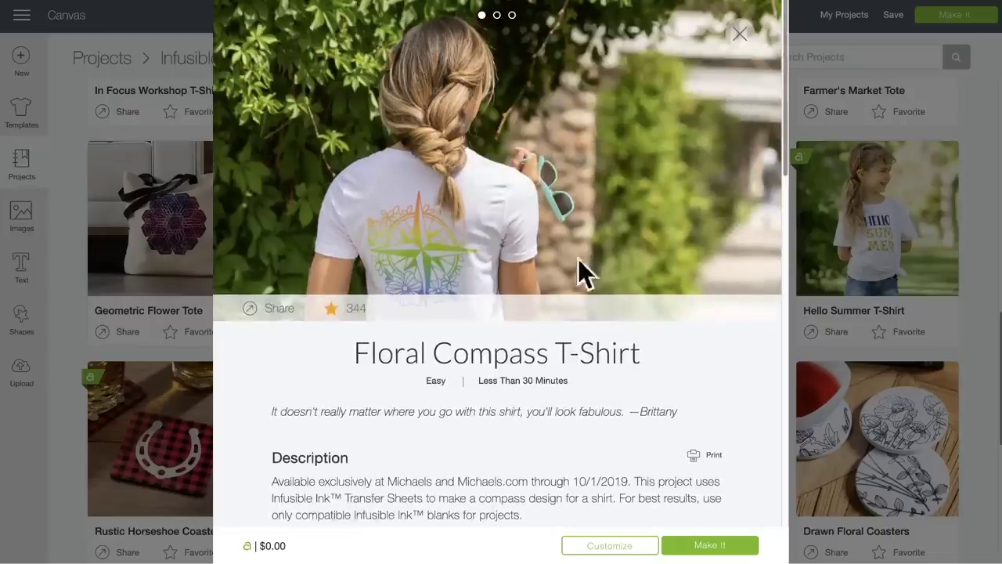
pyautogui.click(744, 169)
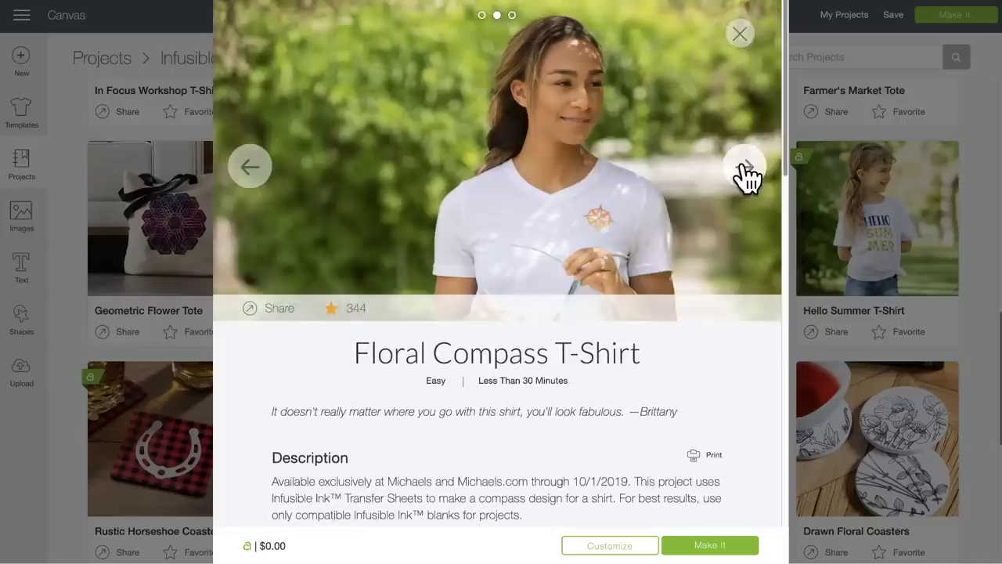
pyautogui.click(742, 168)
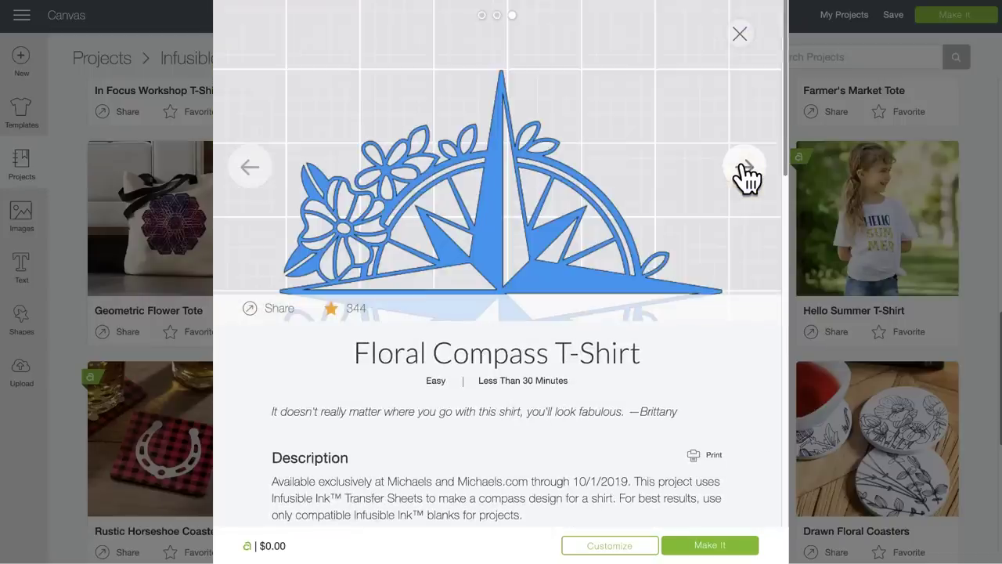
pyautogui.scroll(-3, 564, 245)
pyautogui.scroll(3, 564, 245)
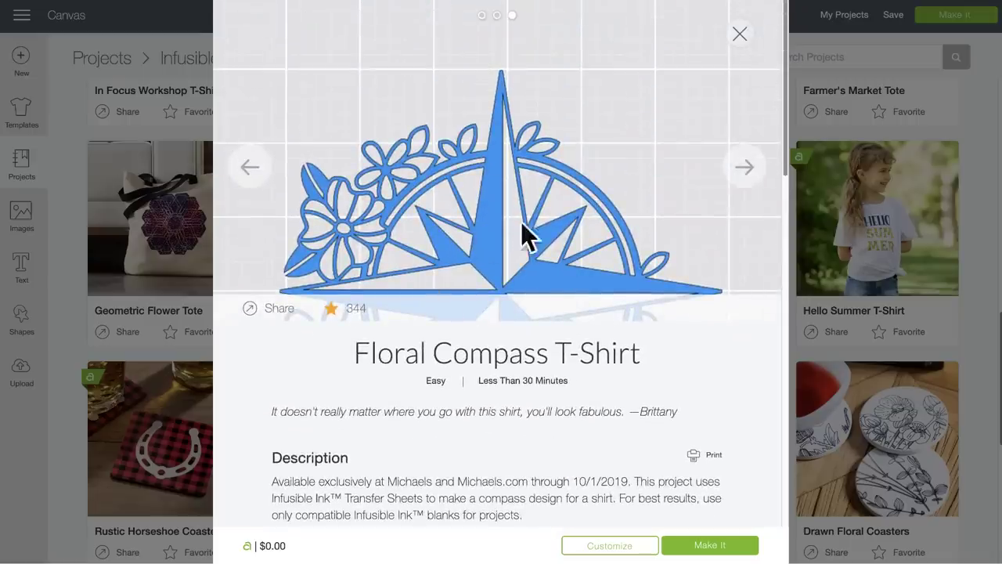
pyautogui.click(744, 168)
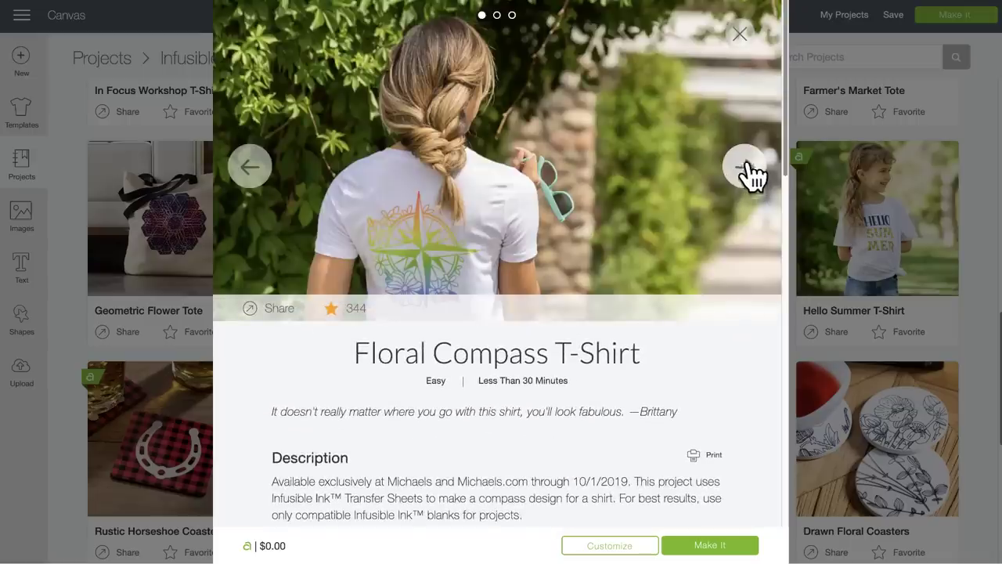
pyautogui.click(742, 37)
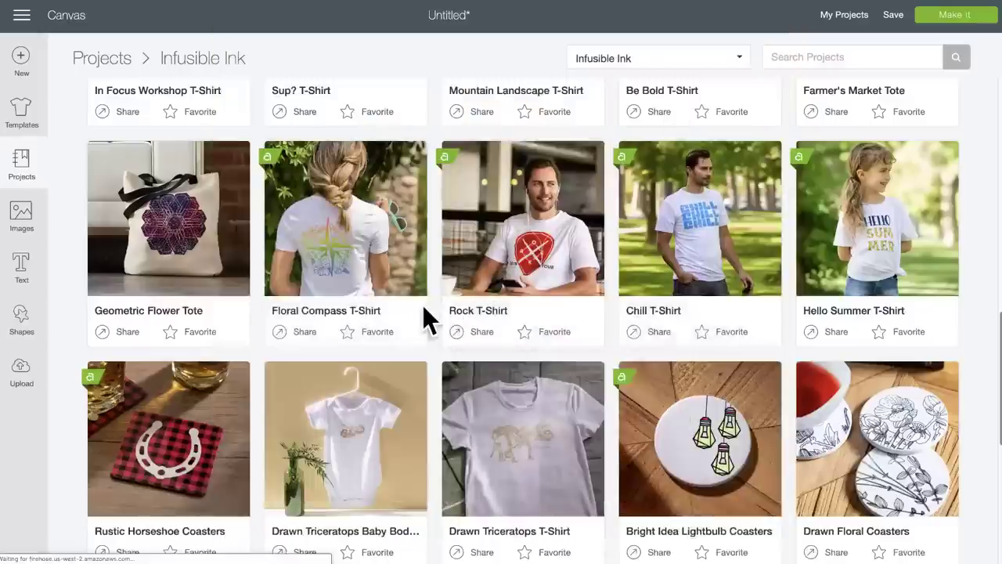
# Step: Reopen the Mountain Landscape T-Shirt project, check its finished size and materials to cut, and close its details
pyautogui.scroll(6, 423, 305)
pyautogui.scroll(3, 427, 316)
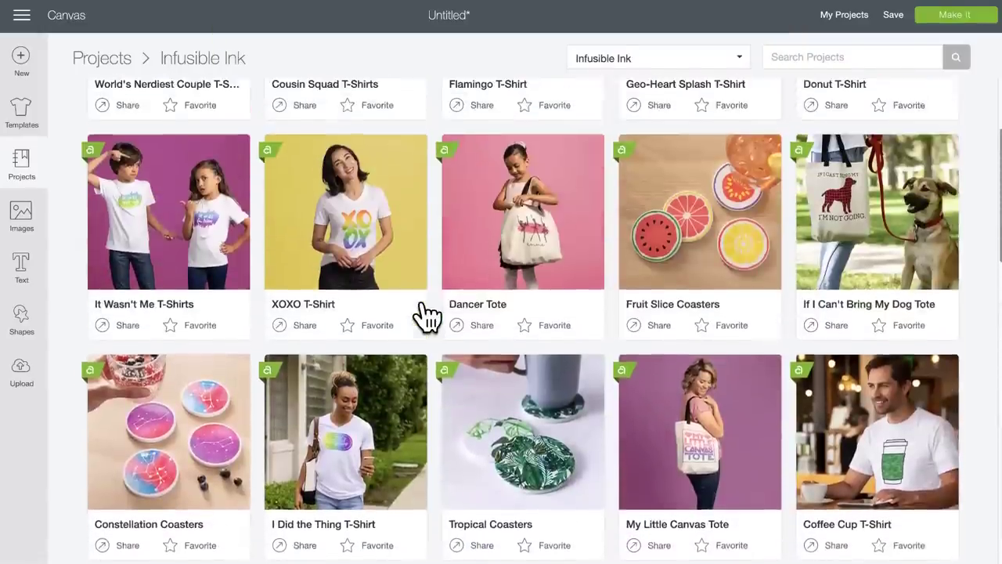
pyautogui.scroll(-4, 427, 316)
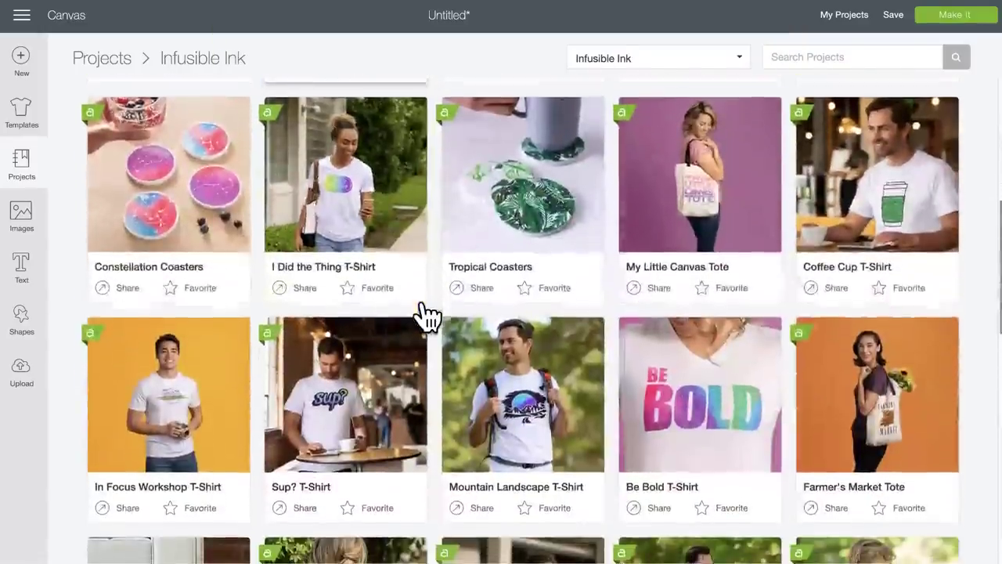
pyautogui.click(527, 436)
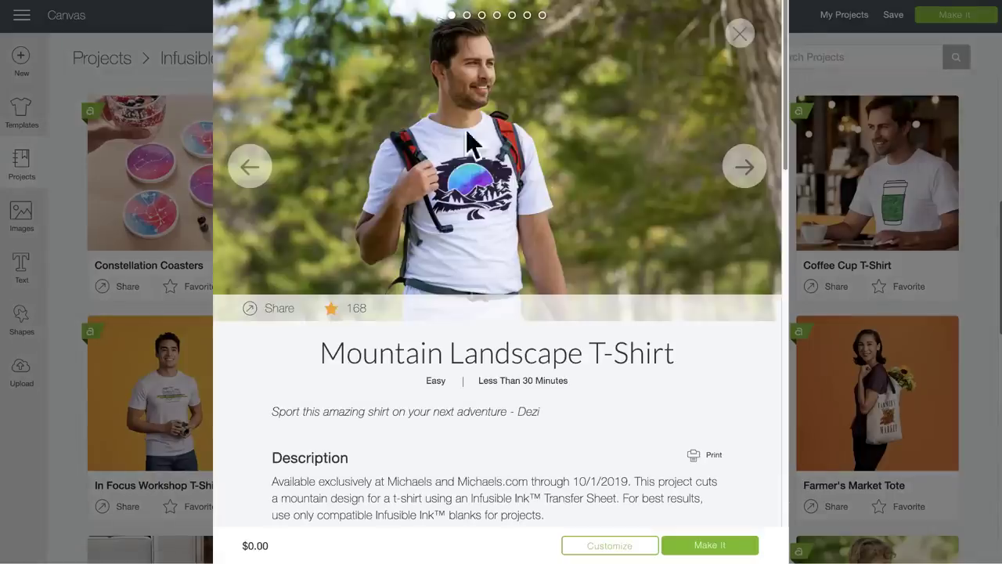
pyautogui.scroll(-5, 442, 360)
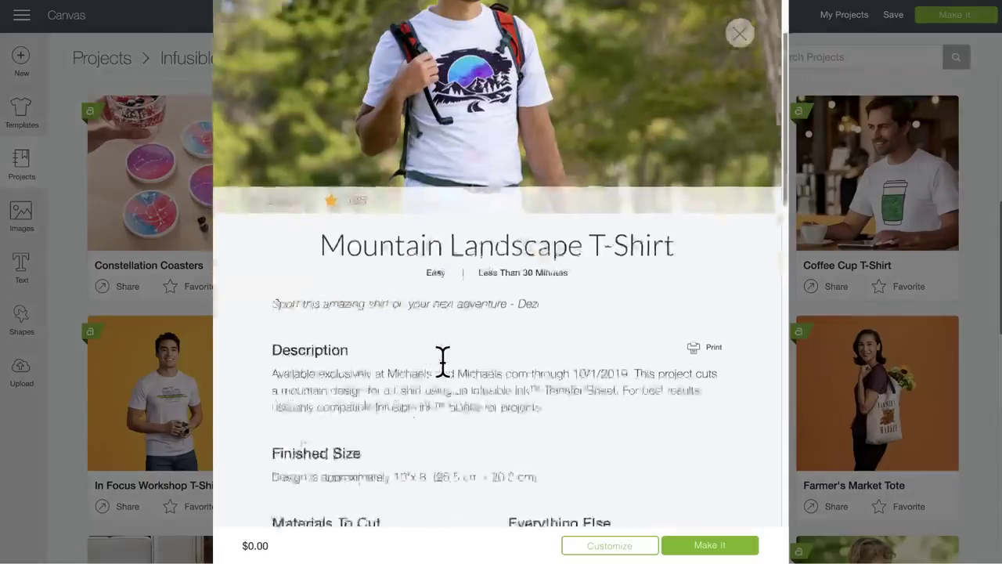
pyautogui.scroll(-1, 443, 362)
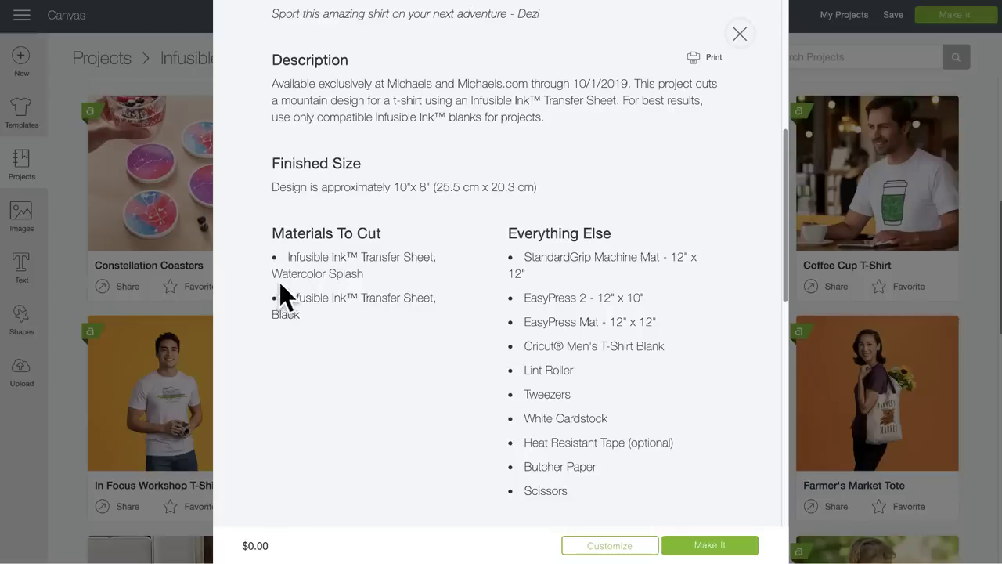
pyautogui.scroll(1, 384, 284)
pyautogui.scroll(5, 383, 281)
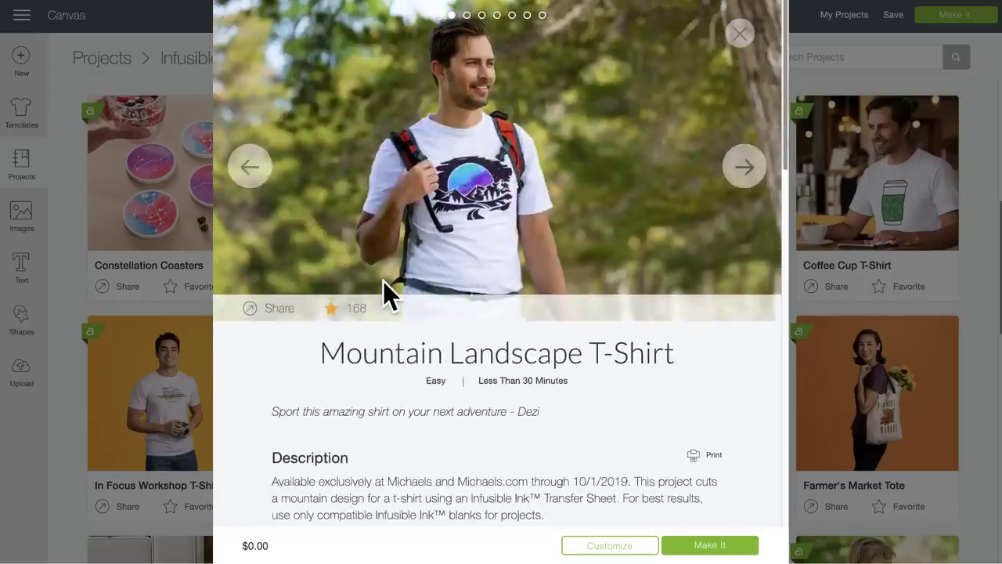
pyautogui.click(742, 43)
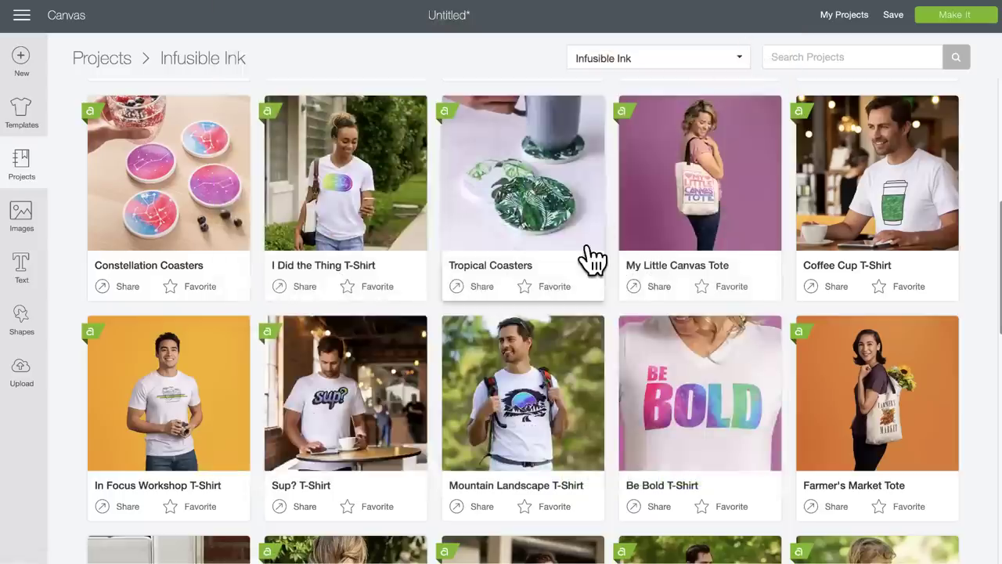
# Step: Open the Rock T-Shirt project, view every photo through to the design layout, and close its details
pyautogui.scroll(-5, 510, 410)
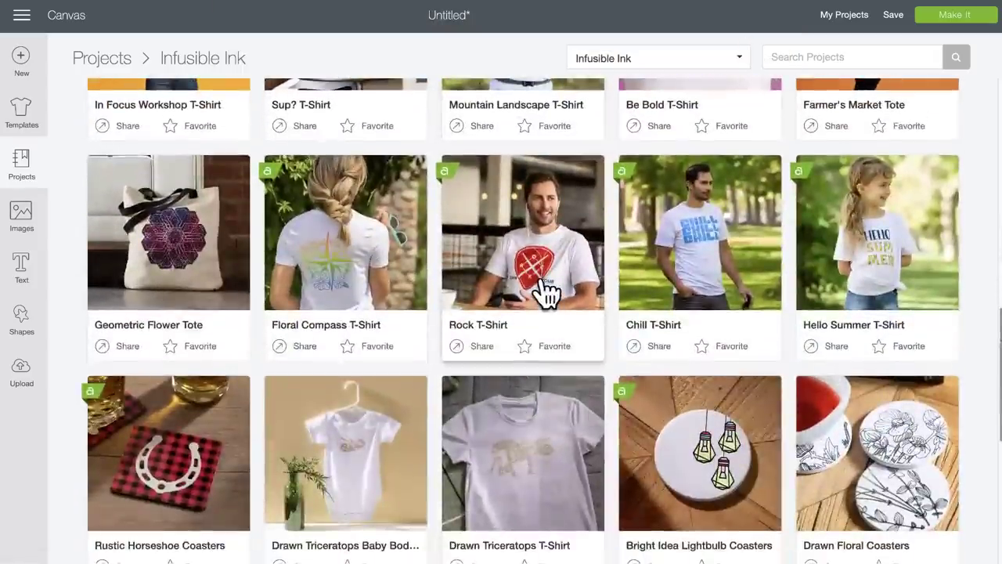
pyautogui.click(543, 283)
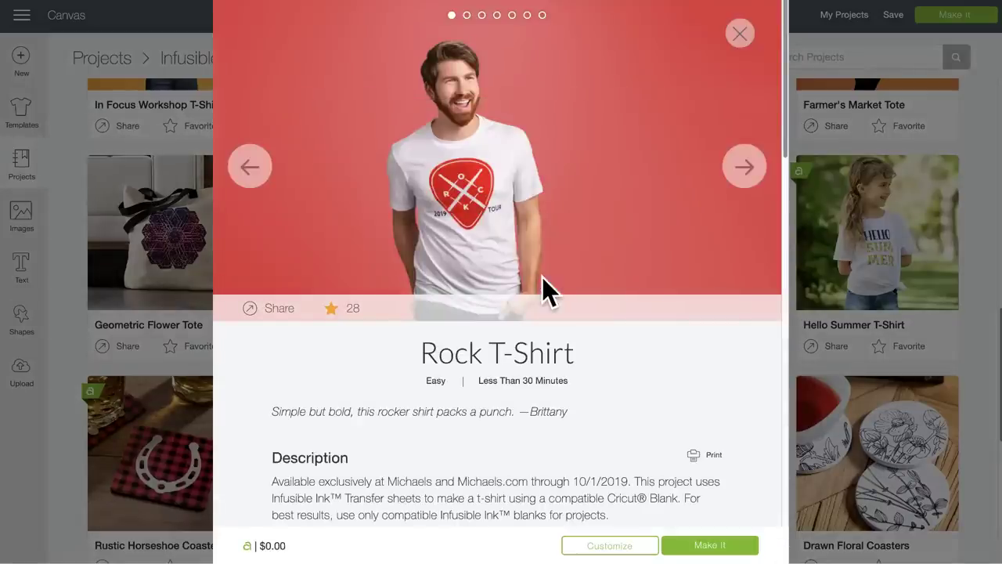
pyautogui.click(746, 168)
pyautogui.click(746, 168)
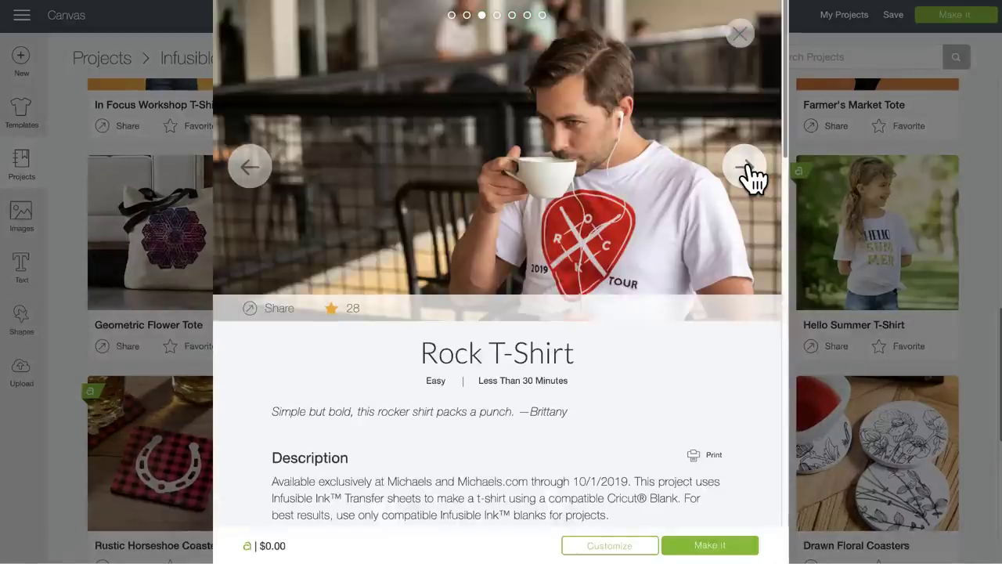
pyautogui.click(747, 167)
pyautogui.click(747, 167)
pyautogui.click(746, 168)
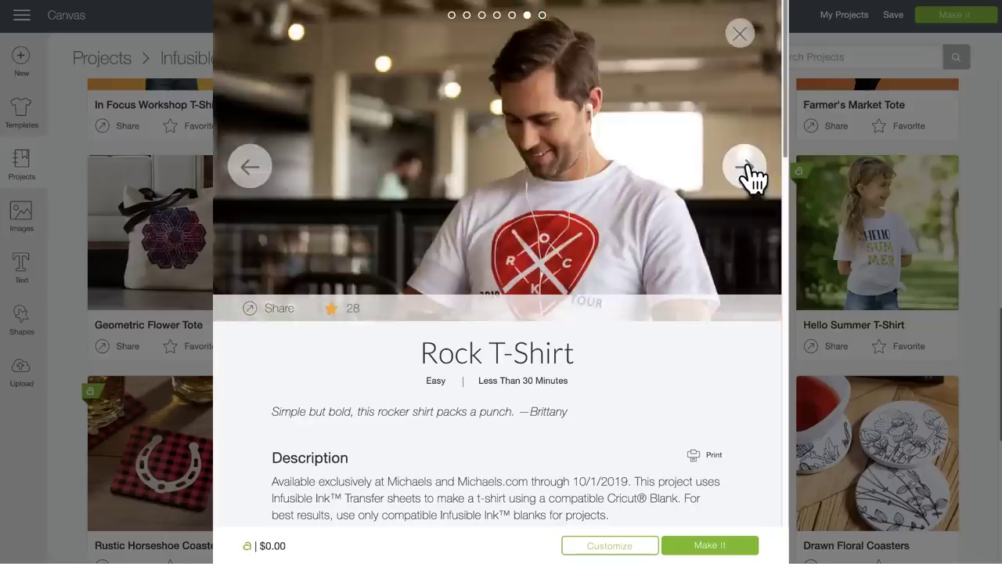
pyautogui.click(747, 168)
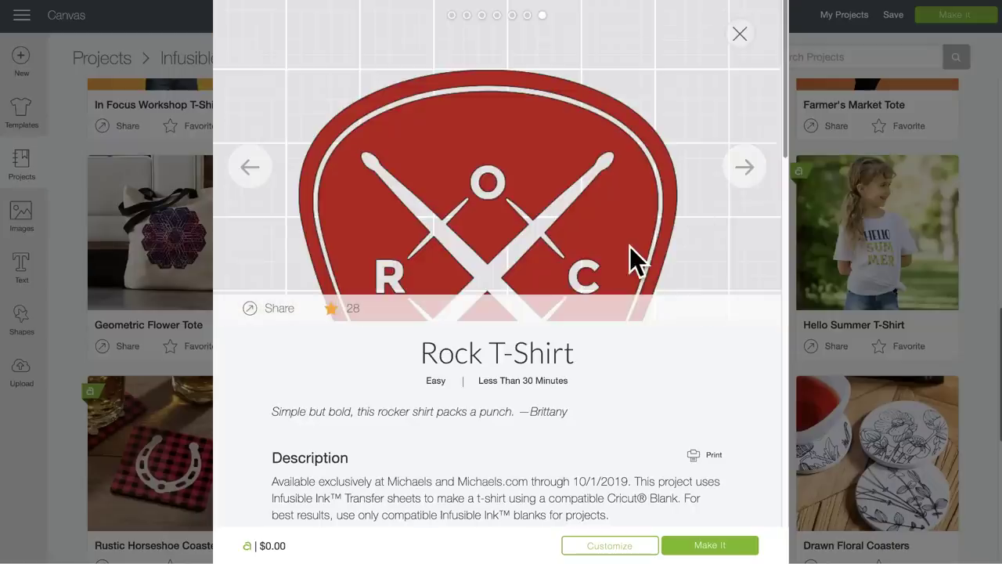
pyautogui.scroll(-2, 630, 246)
pyautogui.scroll(2, 630, 247)
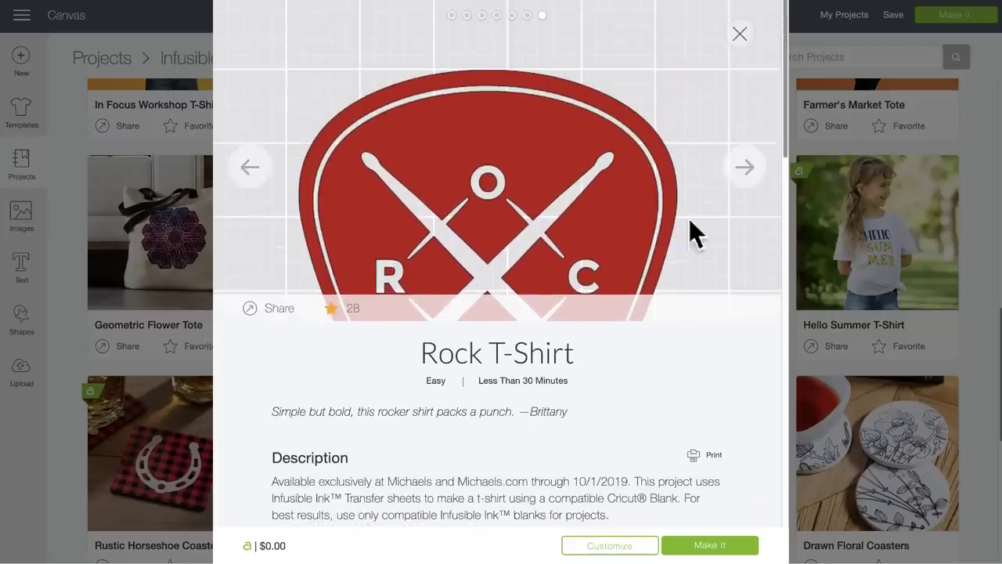
pyautogui.click(740, 33)
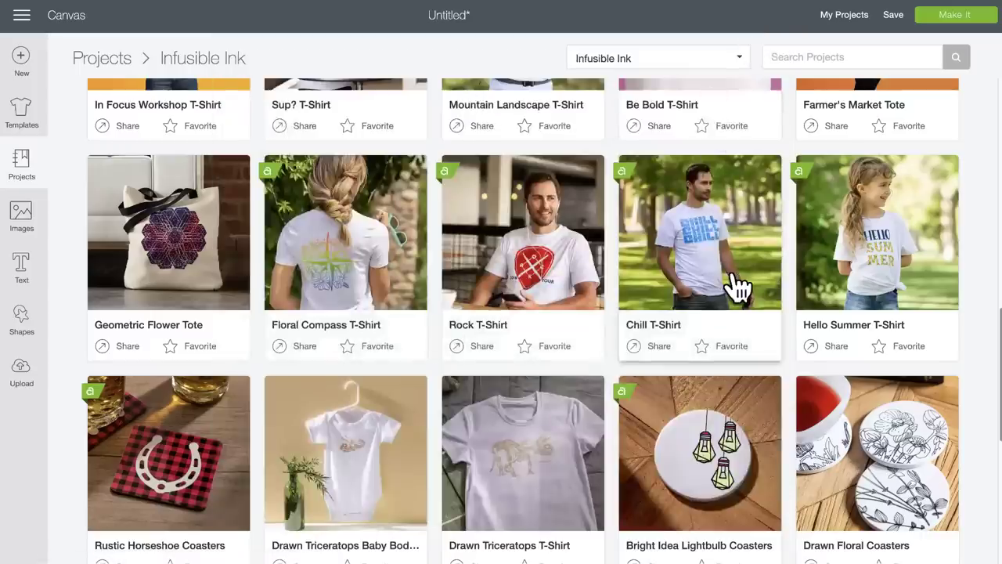
# Step: Open the Chill T-Shirt project and view its preview images through to the design layout
pyautogui.click(736, 287)
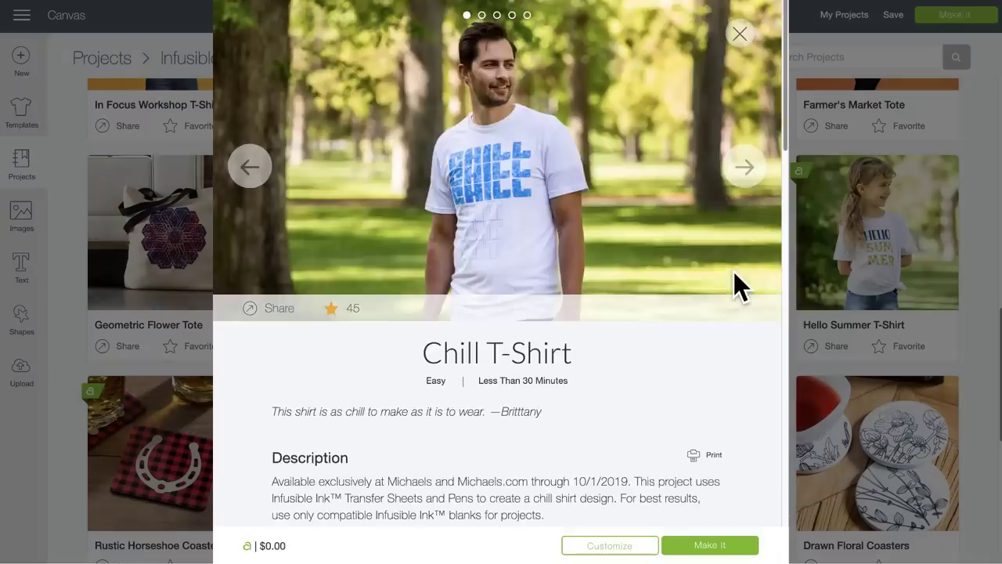
pyautogui.click(741, 172)
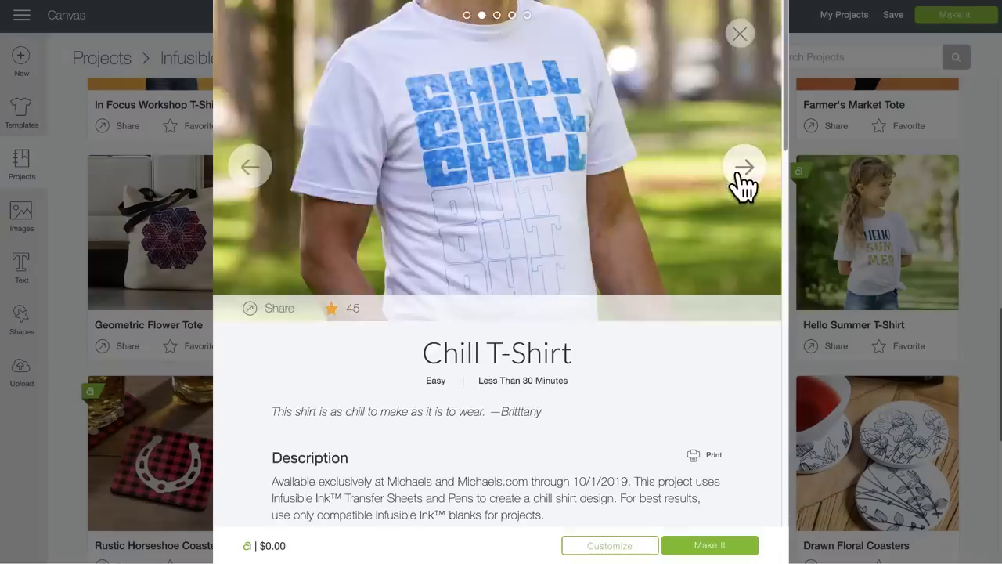
pyautogui.click(741, 173)
pyautogui.click(741, 174)
pyautogui.click(741, 174)
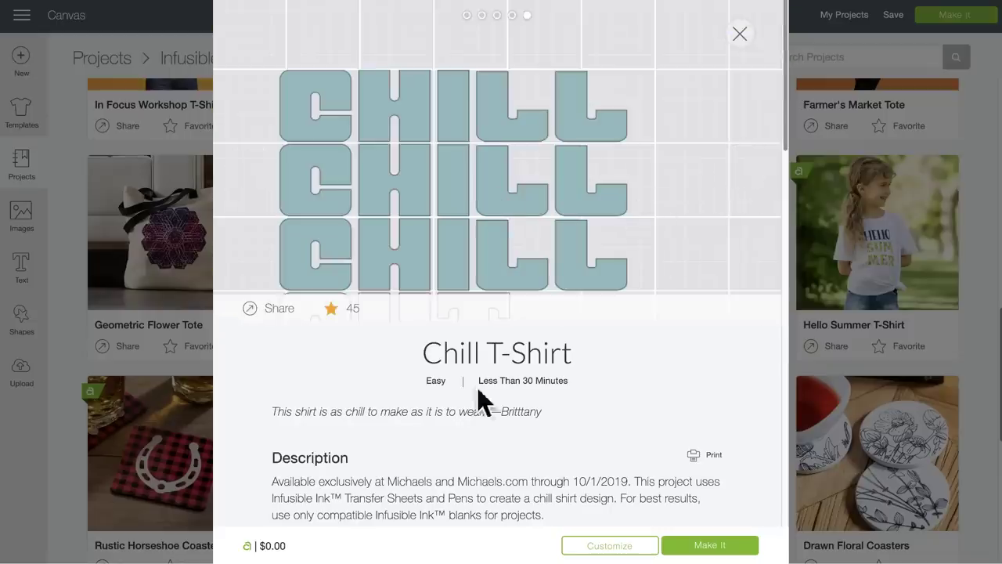
# Step: Customize the Chill T-Shirt on the canvas, replacing the unsaved project, and inspect its CHILL and OUT lettering
pyautogui.click(622, 548)
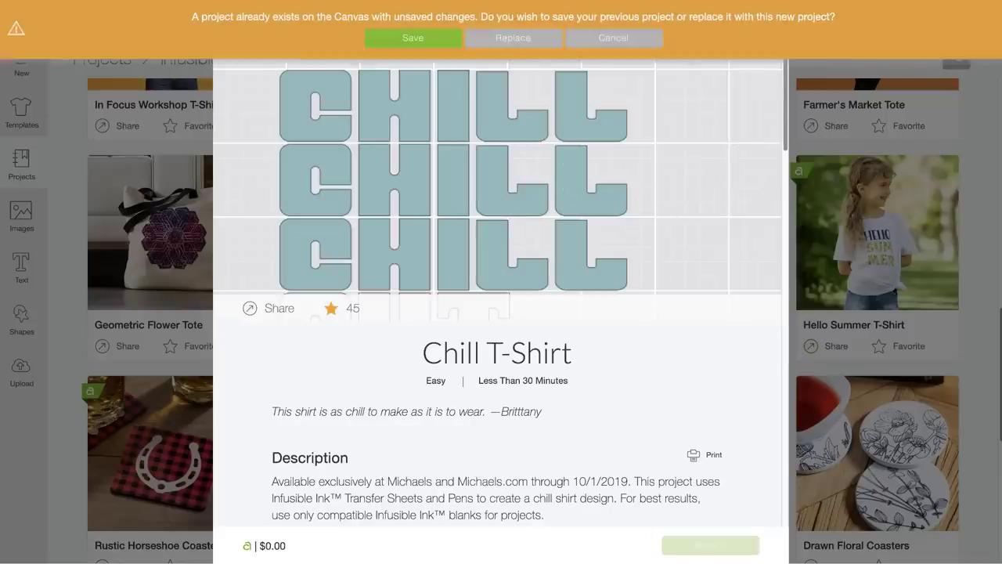
pyautogui.click(516, 39)
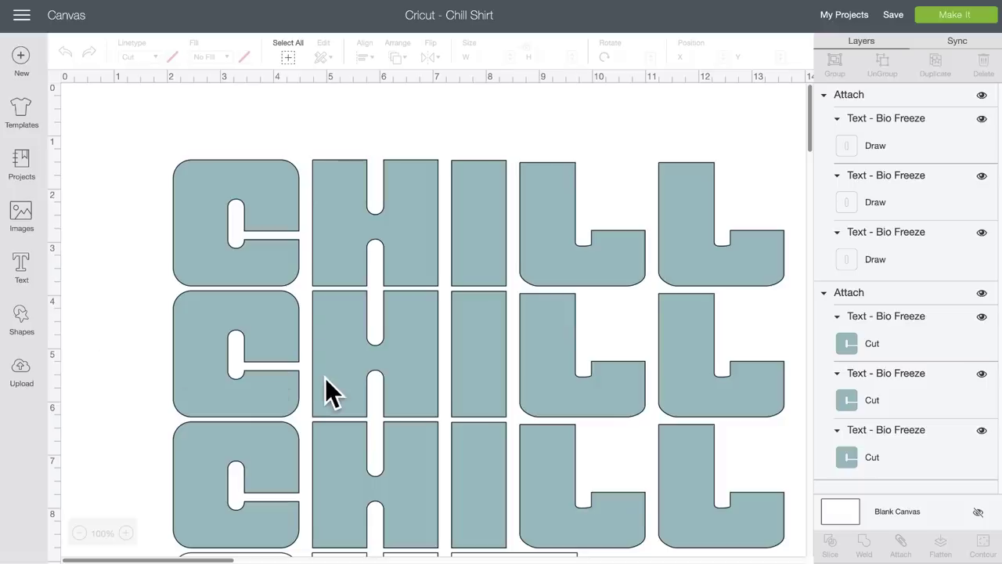
pyautogui.scroll(-10, 325, 378)
pyautogui.scroll(-1, 325, 377)
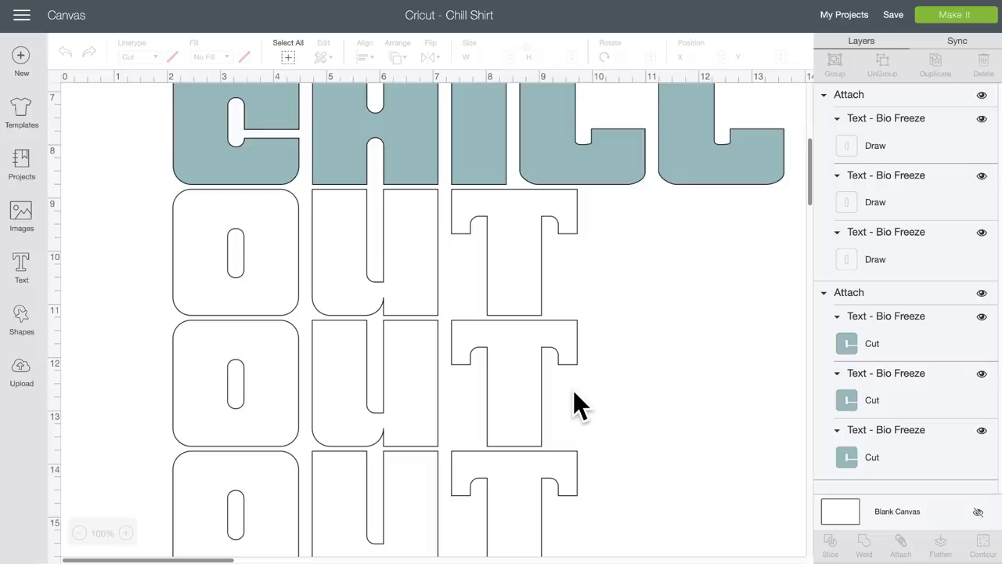
pyautogui.scroll(-3, 574, 405)
pyautogui.scroll(10, 573, 405)
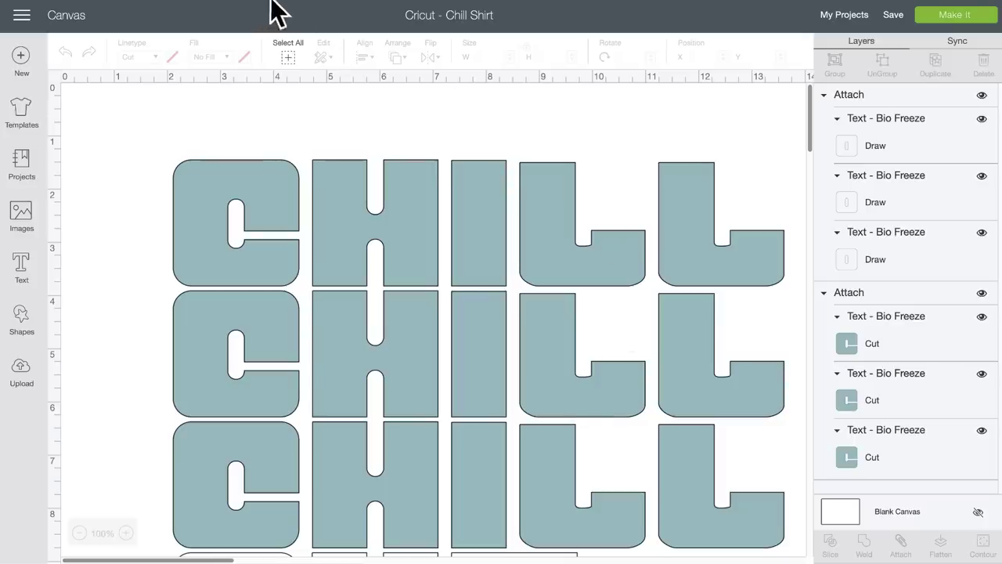
# Step: Return to the home page and show all ready-to-make projects in the Infusible Ink category
pyautogui.click(21, 15)
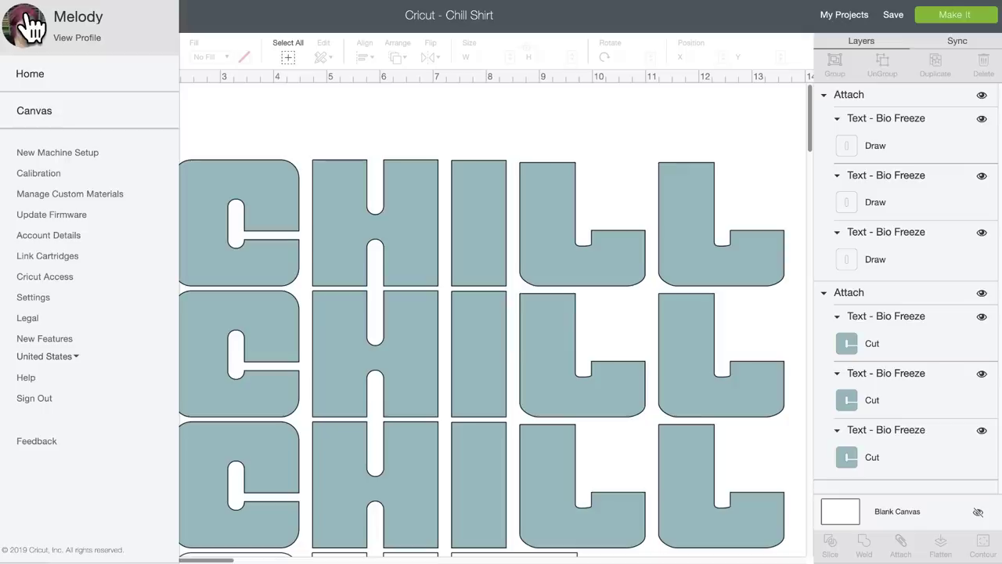
pyautogui.click(34, 75)
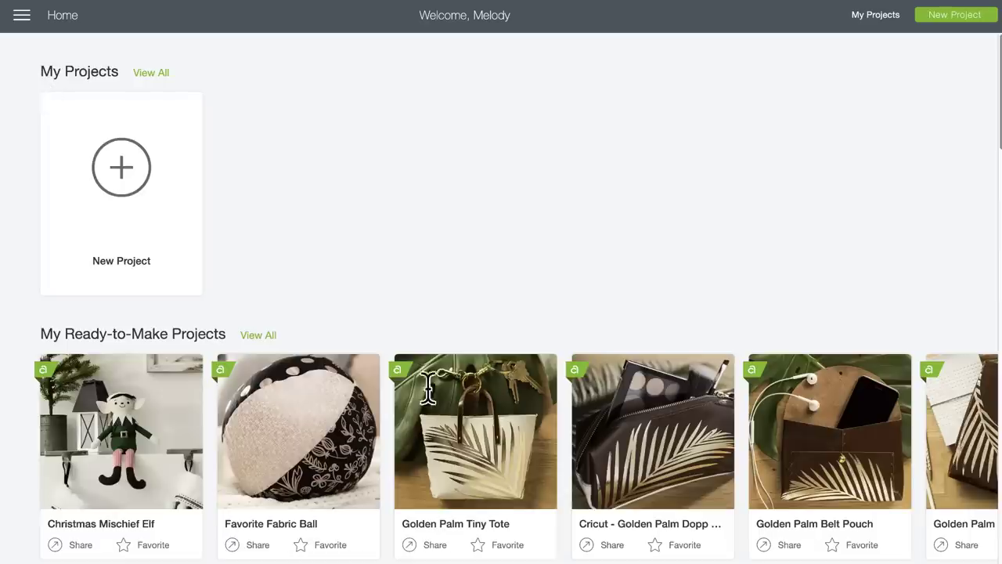
pyautogui.scroll(-5, 430, 409)
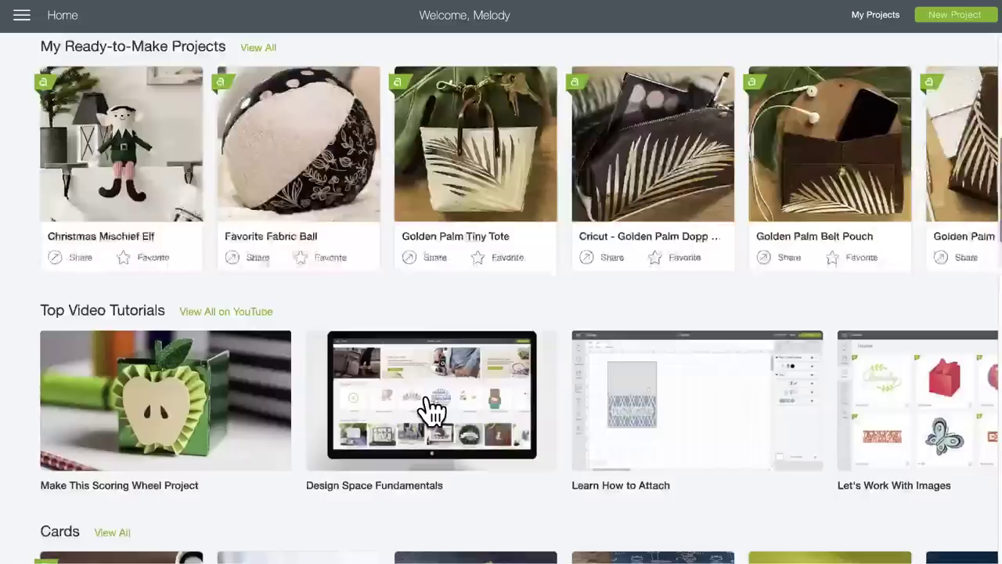
pyautogui.scroll(-10, 426, 410)
pyautogui.scroll(2, 425, 410)
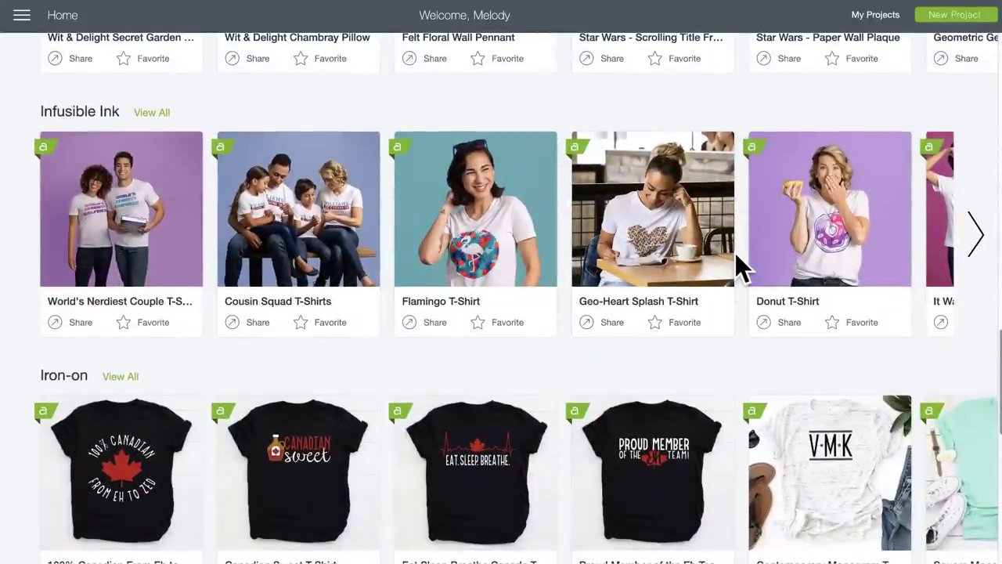
pyautogui.click(155, 113)
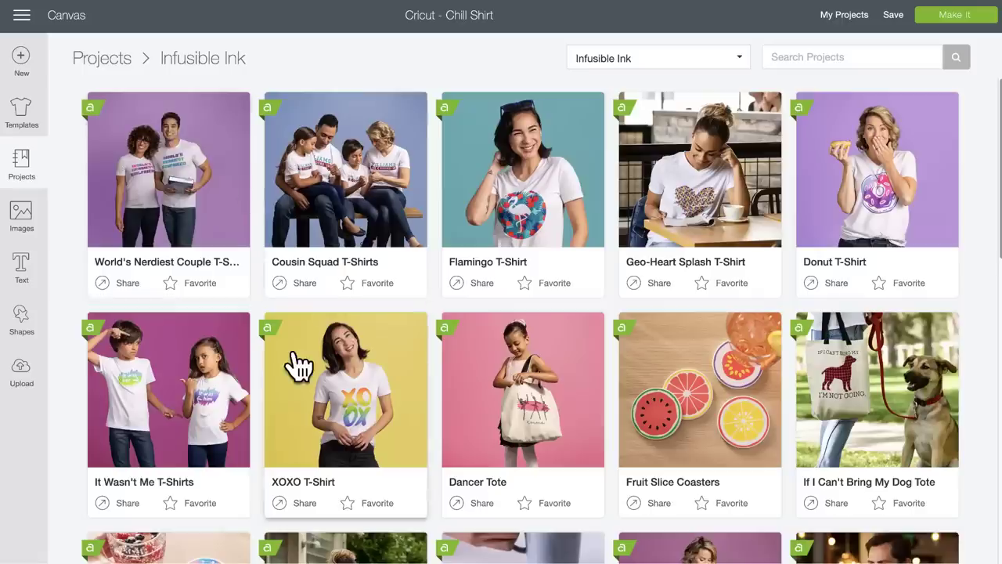
# Step: Open the Drawn Triceratops T-Shirt project, view its photos and drawn design layout, and close its details
pyautogui.scroll(-5, 294, 361)
pyautogui.scroll(-10, 298, 364)
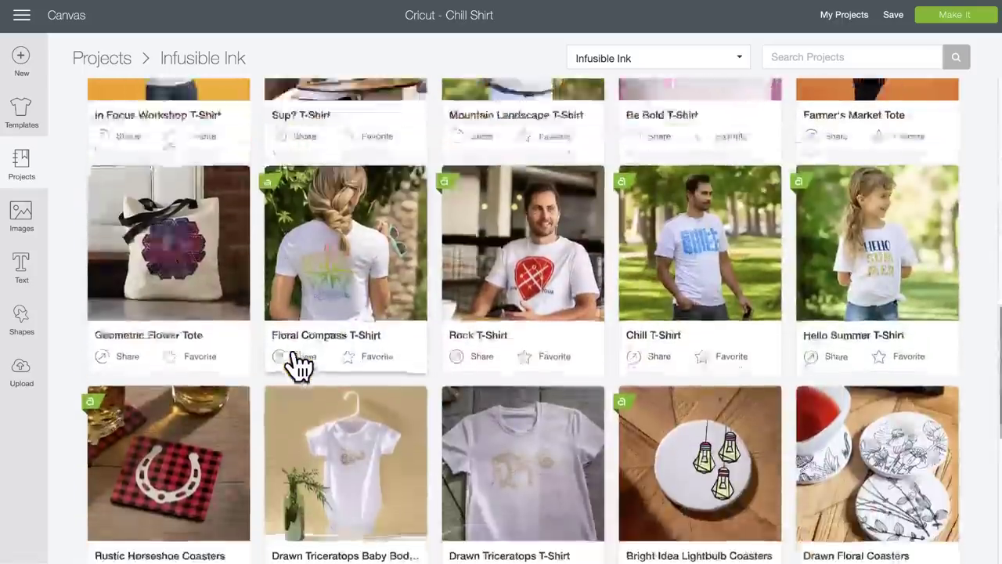
pyautogui.scroll(-1, 298, 364)
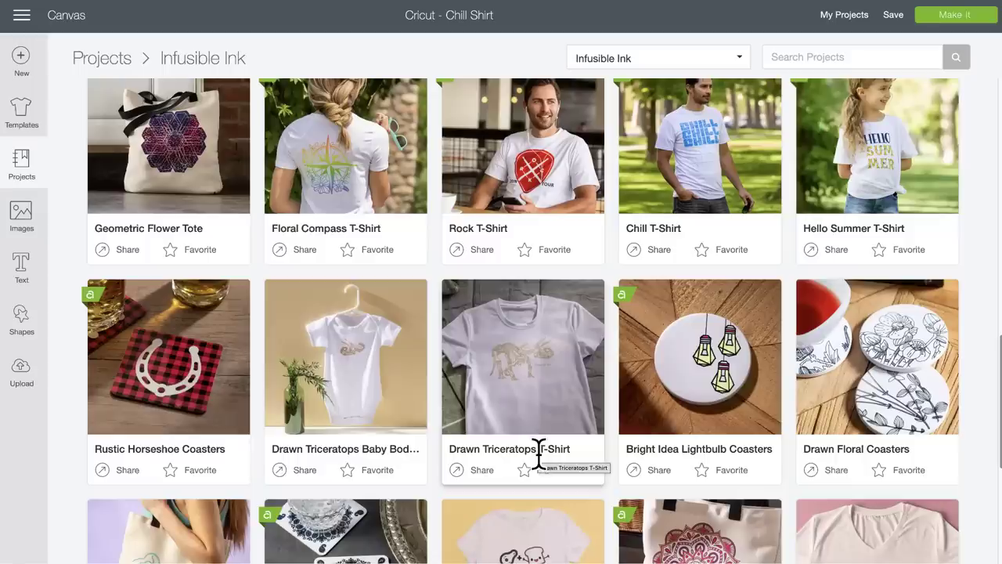
pyautogui.click(537, 390)
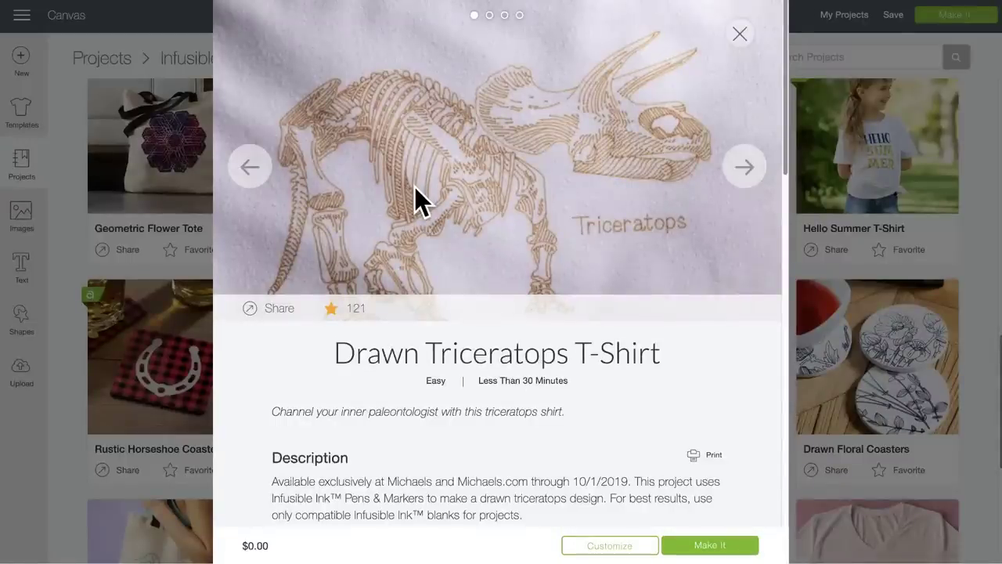
pyautogui.click(764, 177)
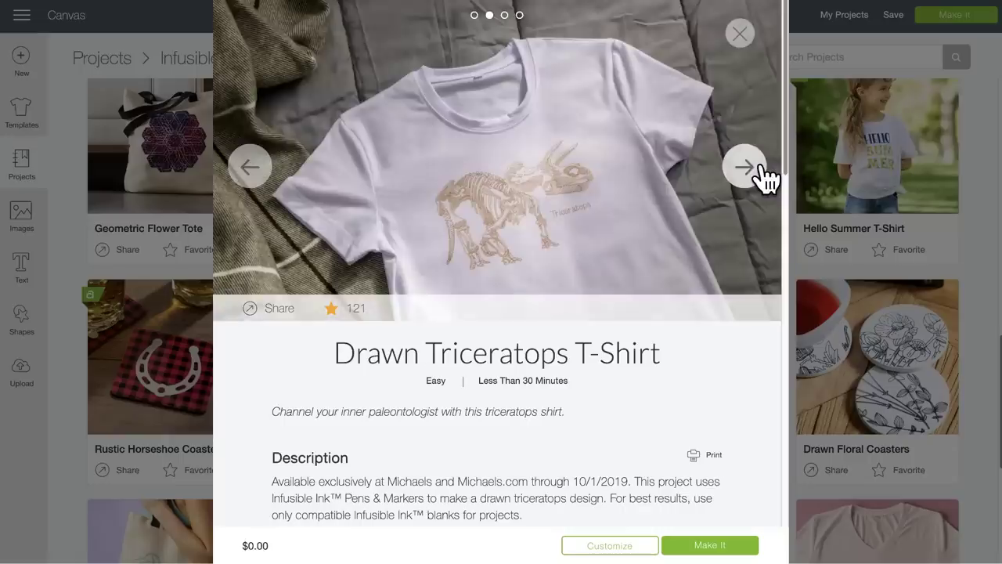
pyautogui.click(765, 177)
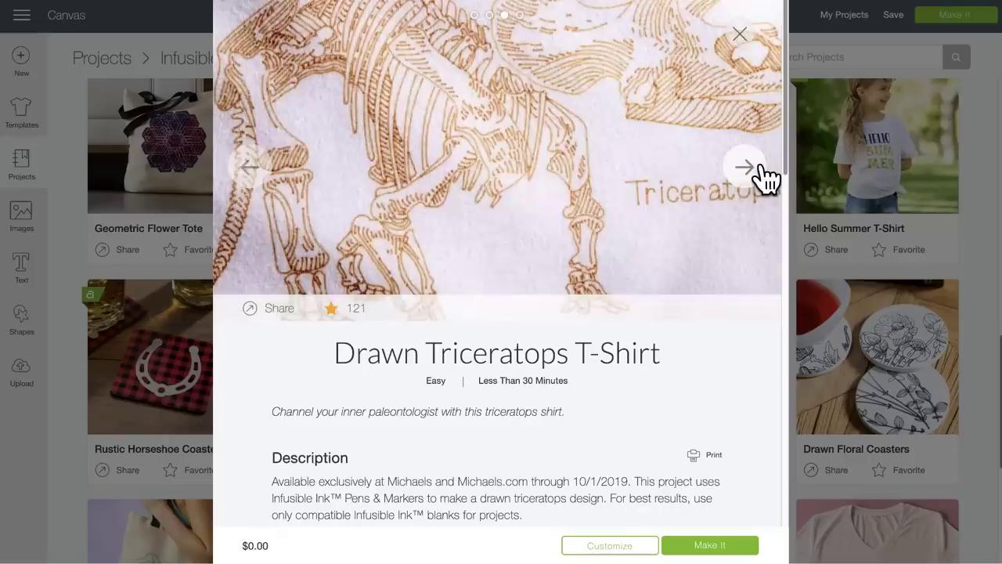
pyautogui.click(764, 177)
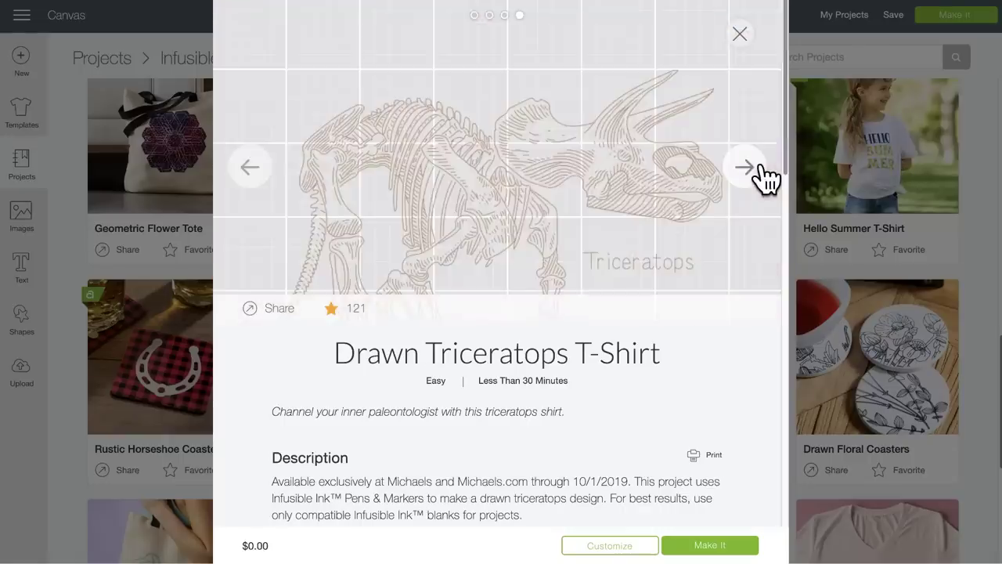
pyautogui.click(765, 177)
pyautogui.click(754, 180)
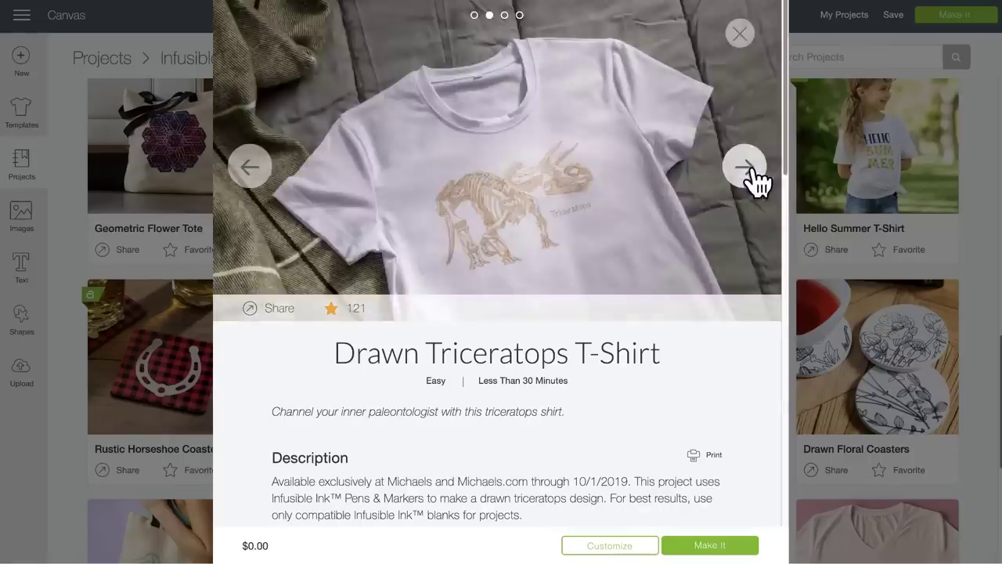
pyautogui.click(739, 34)
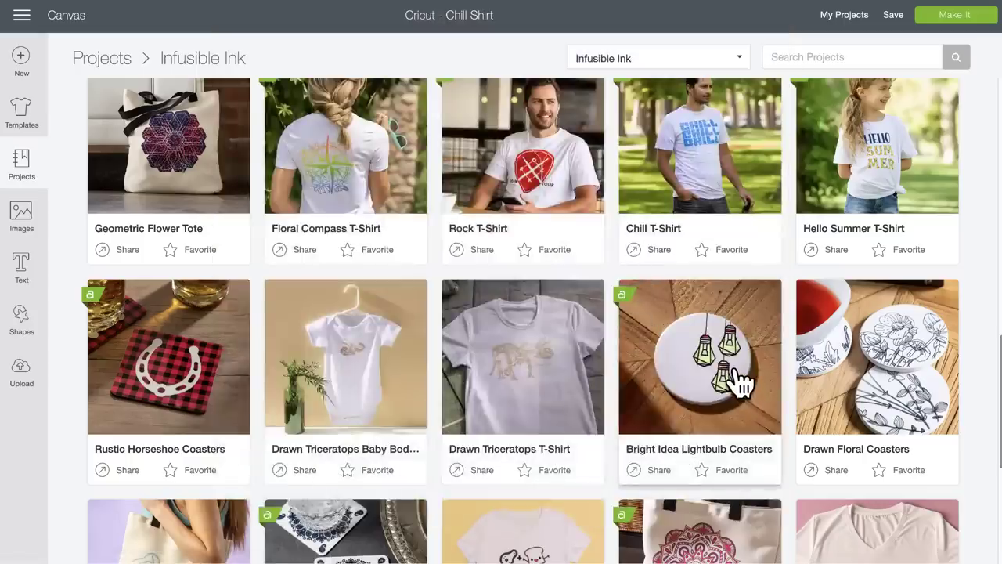
# Step: Open the Bright Idea Lightbulb Coasters project, view its coaster photos, and close its details
pyautogui.click(740, 383)
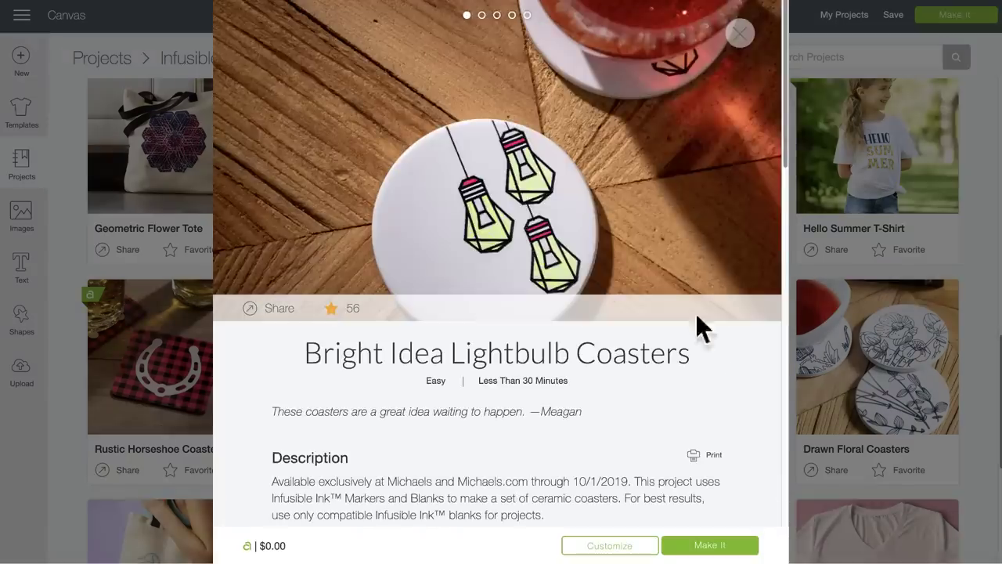
pyautogui.moveTo(439, 232)
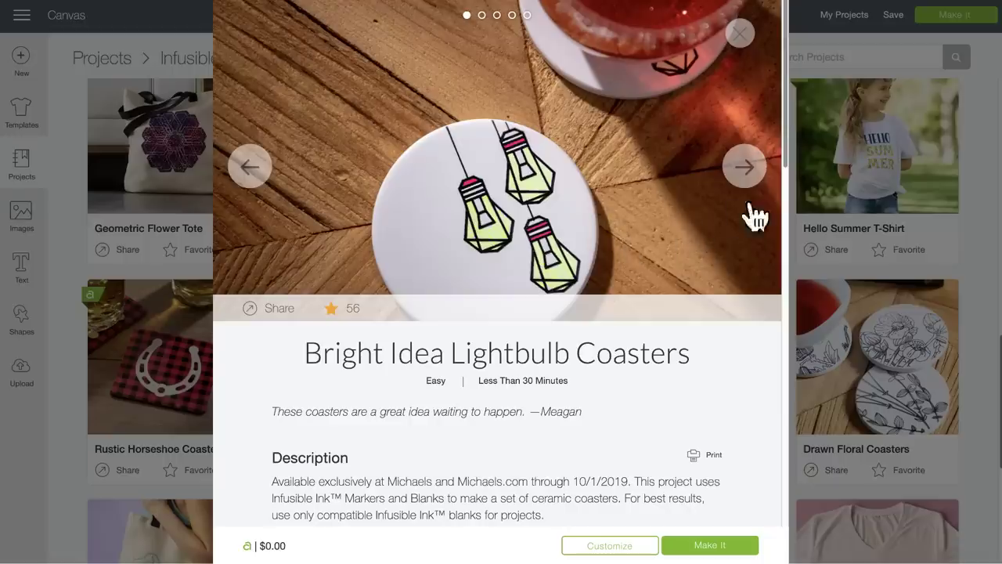
pyautogui.click(745, 168)
pyautogui.click(745, 178)
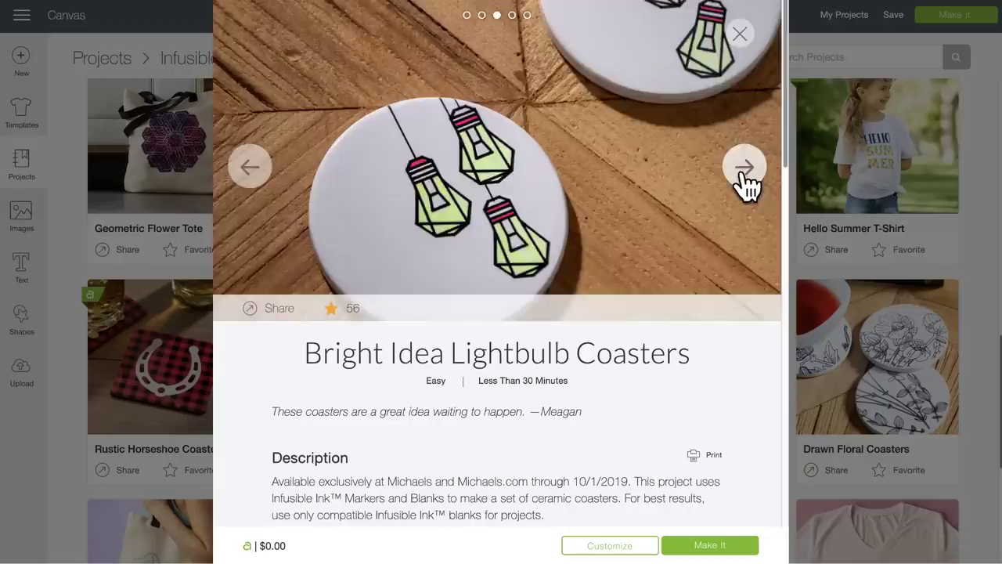
pyautogui.click(745, 178)
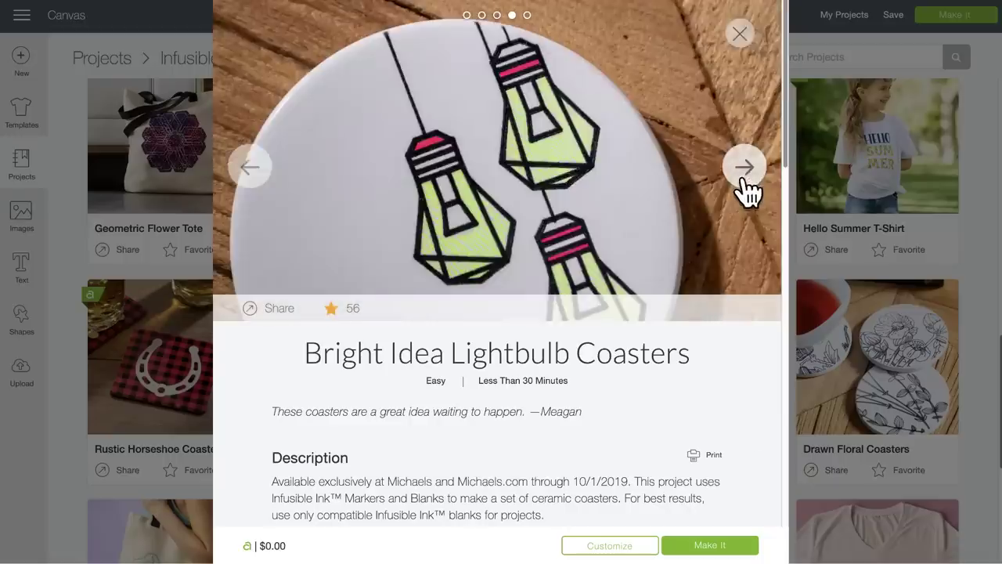
pyautogui.click(738, 38)
# Step: Open the Drawn Floral Coasters project, view its photos and four-coaster design layout, and go back to the second photo
pyautogui.click(896, 392)
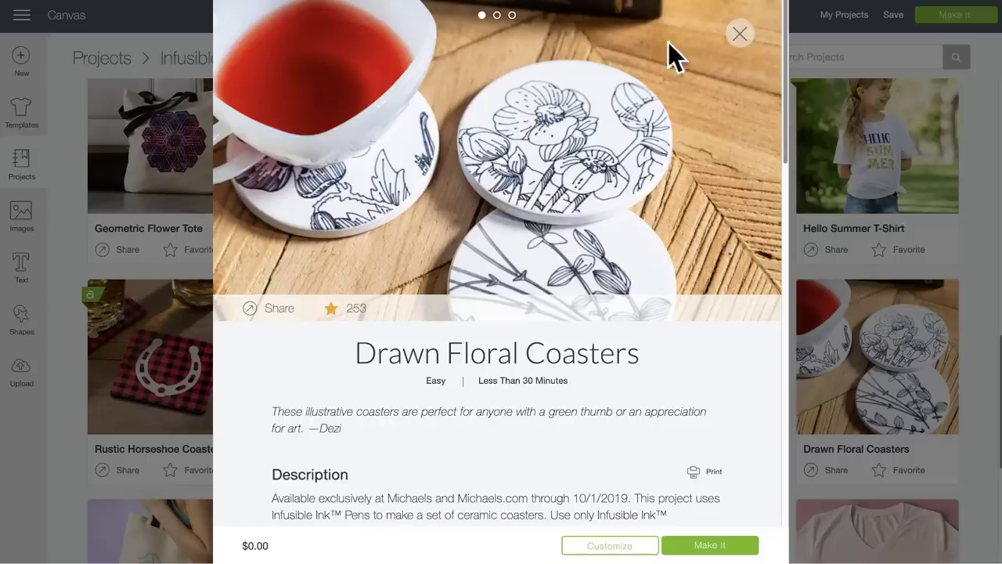
pyautogui.moveTo(741, 147)
pyautogui.click(746, 166)
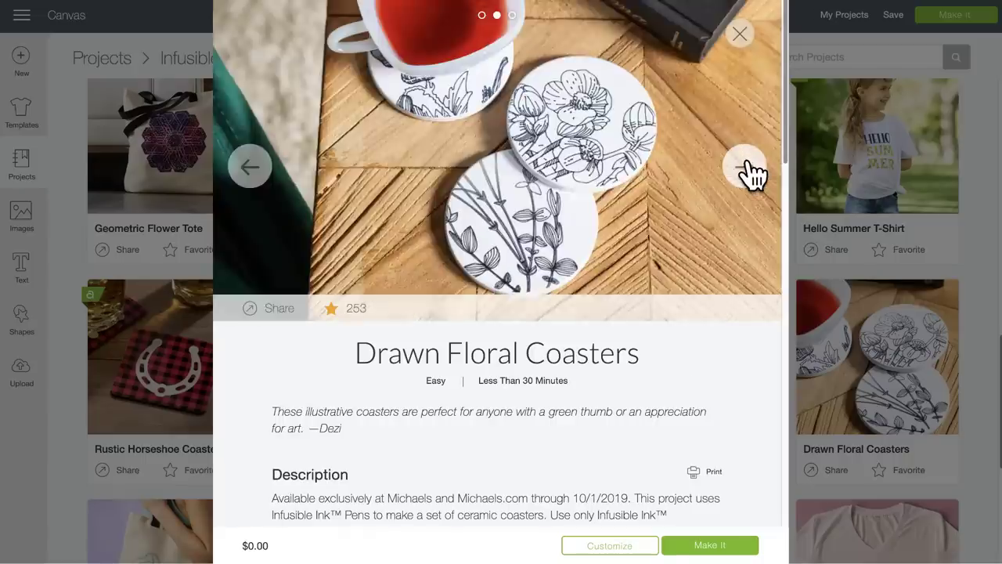
pyautogui.click(745, 166)
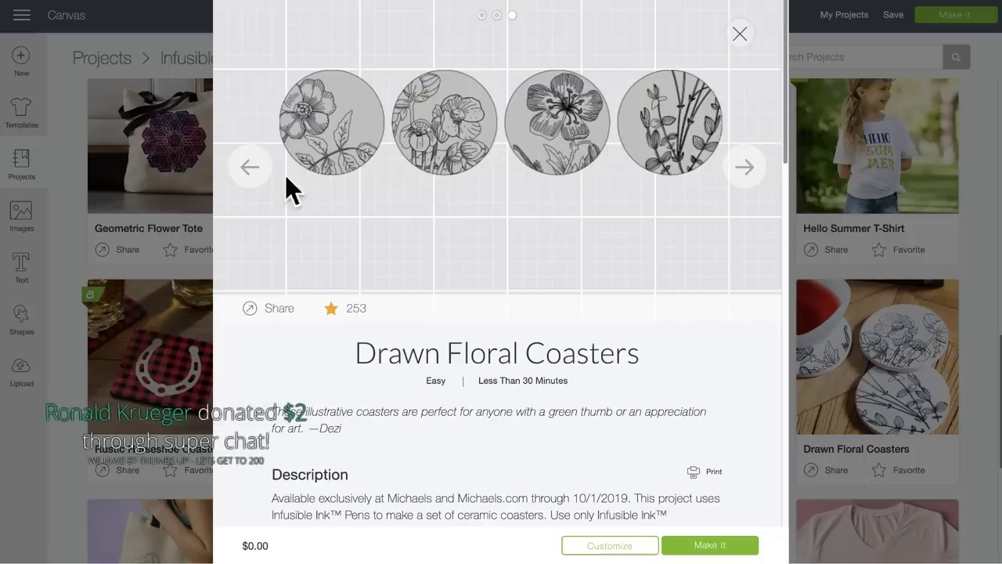
pyautogui.click(252, 171)
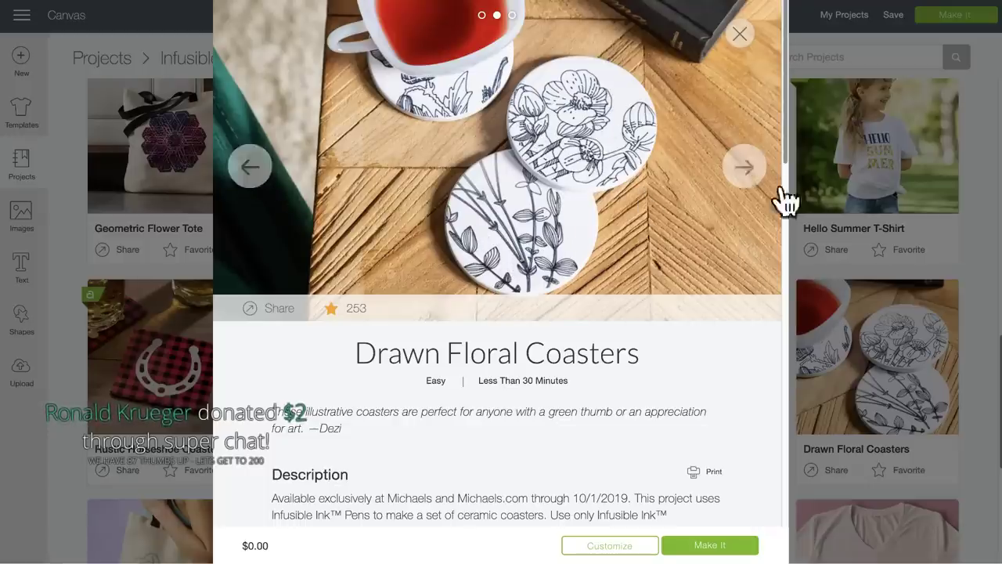
# Step: Close the Drawn Floral Coasters details and open the Mandala Coasters project
pyautogui.click(859, 190)
pyautogui.scroll(-4, 481, 388)
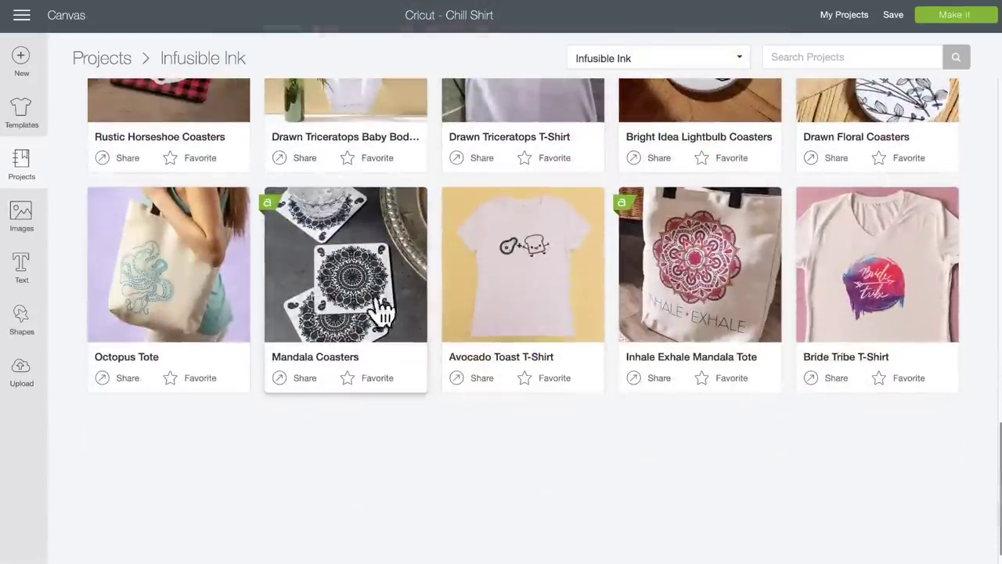
pyautogui.click(349, 302)
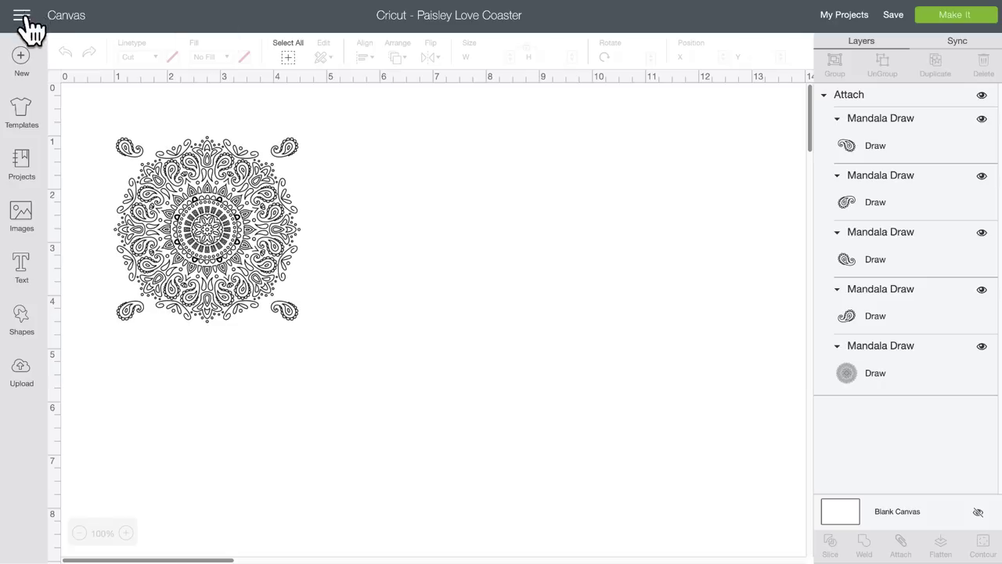
# Step: Return to the home page, show all ready-to-make Infusible Ink projects, and find the Mandala Coasters
pyautogui.click(21, 16)
pyautogui.click(35, 78)
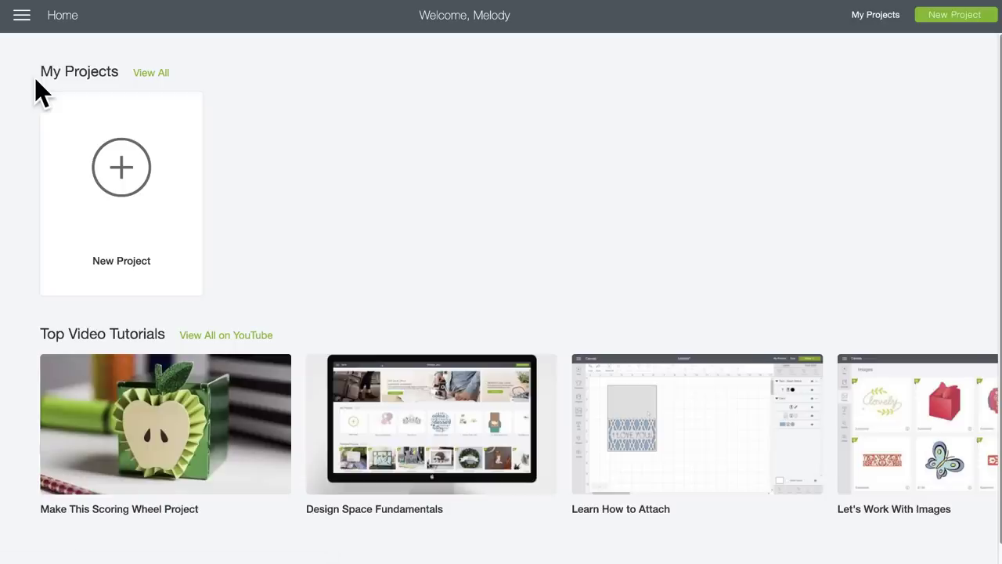
pyautogui.scroll(-15, 348, 474)
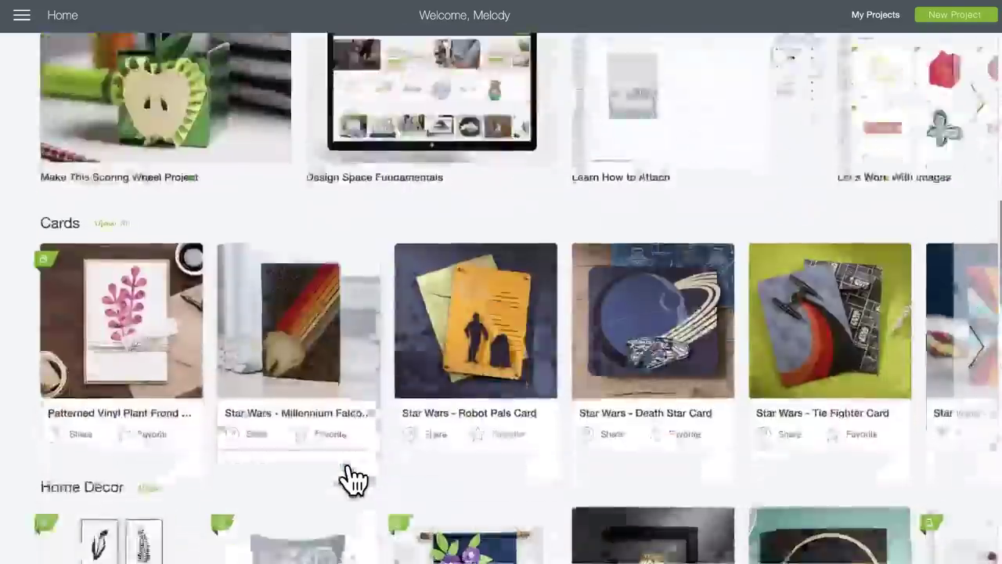
pyautogui.scroll(-3, 352, 474)
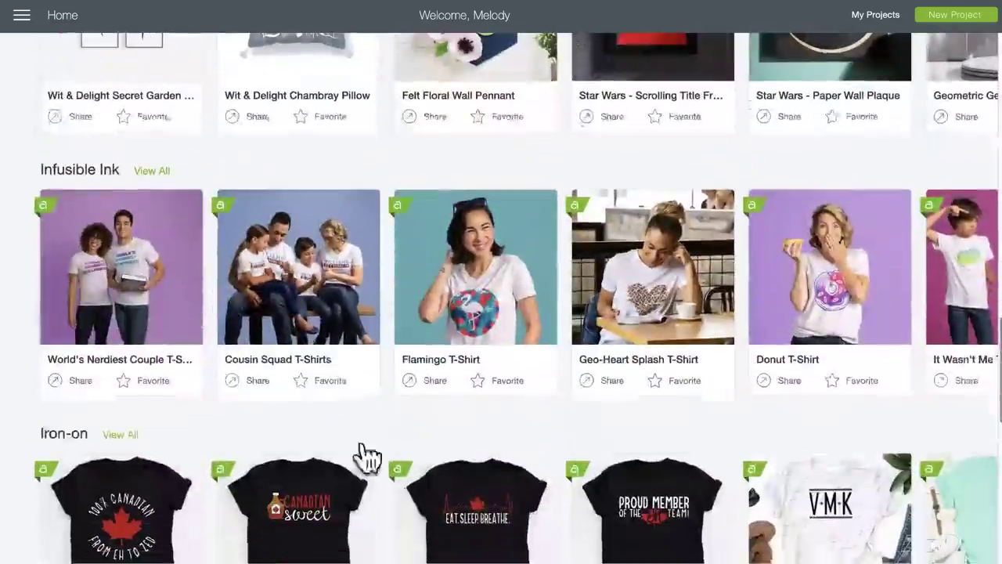
pyautogui.click(149, 171)
pyautogui.scroll(-14, 353, 374)
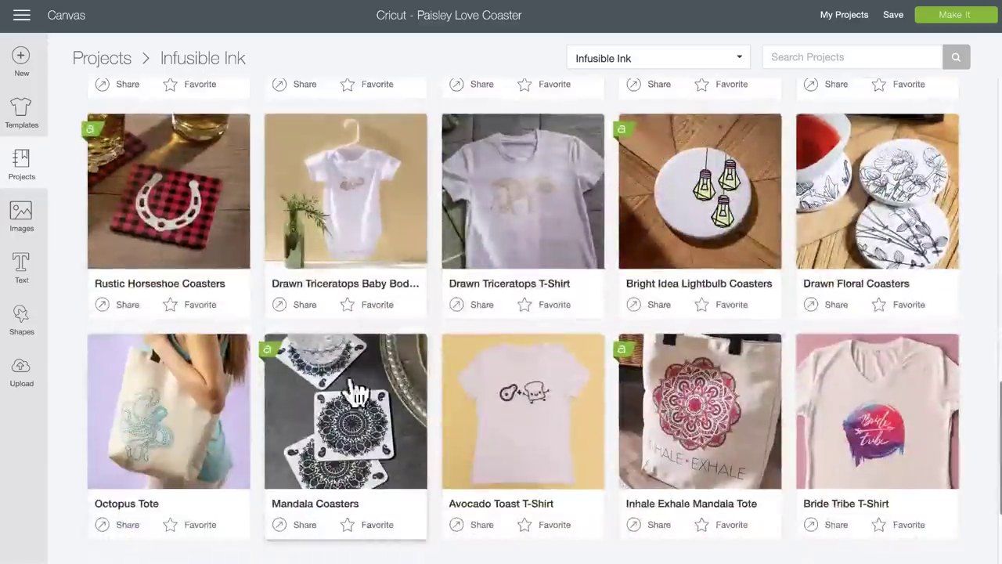
# Step: Open the Mandala Coasters project, view its colored coaster photos and drawn mandala layout, and close its details
pyautogui.click(382, 456)
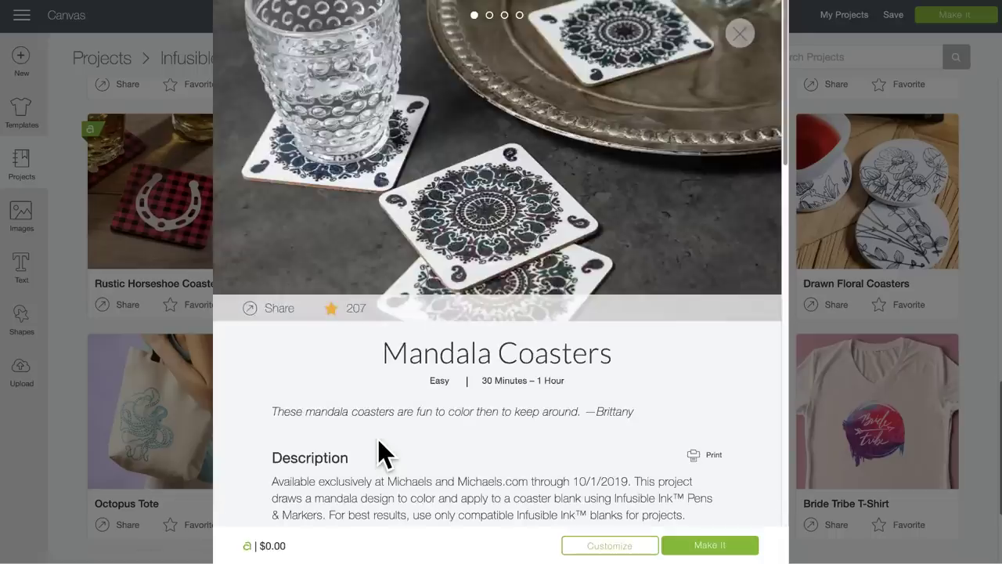
pyautogui.moveTo(426, 287)
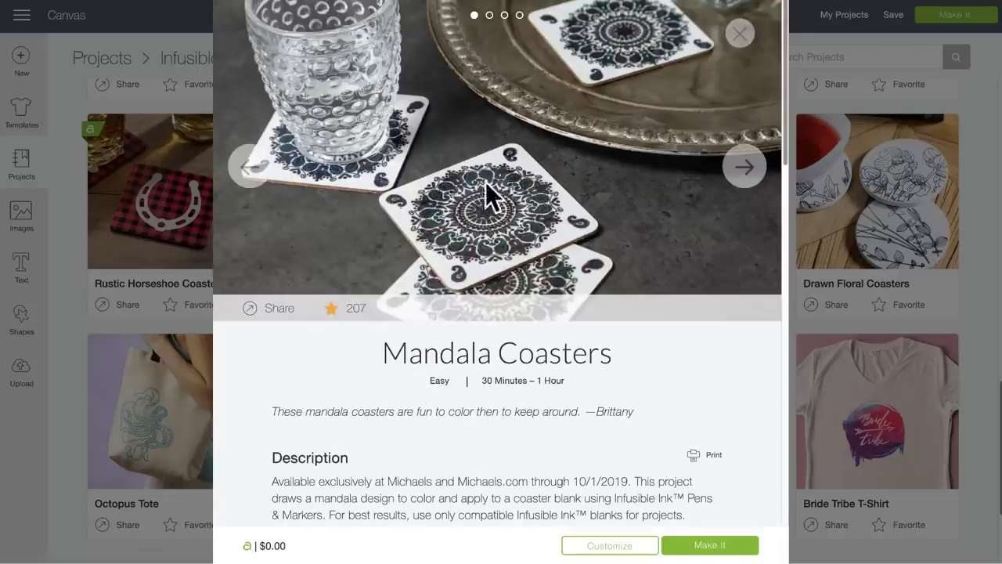
pyautogui.click(744, 169)
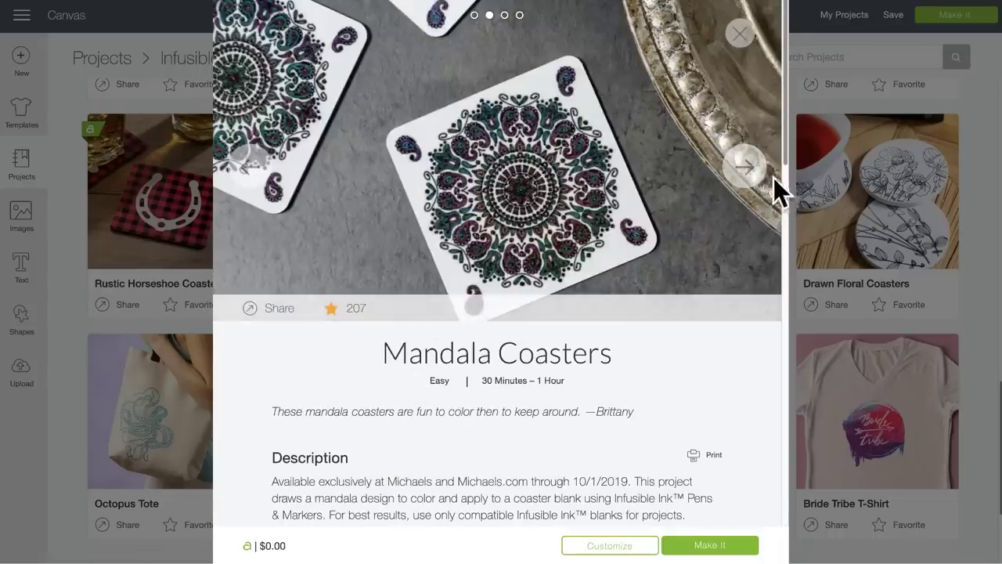
pyautogui.click(752, 183)
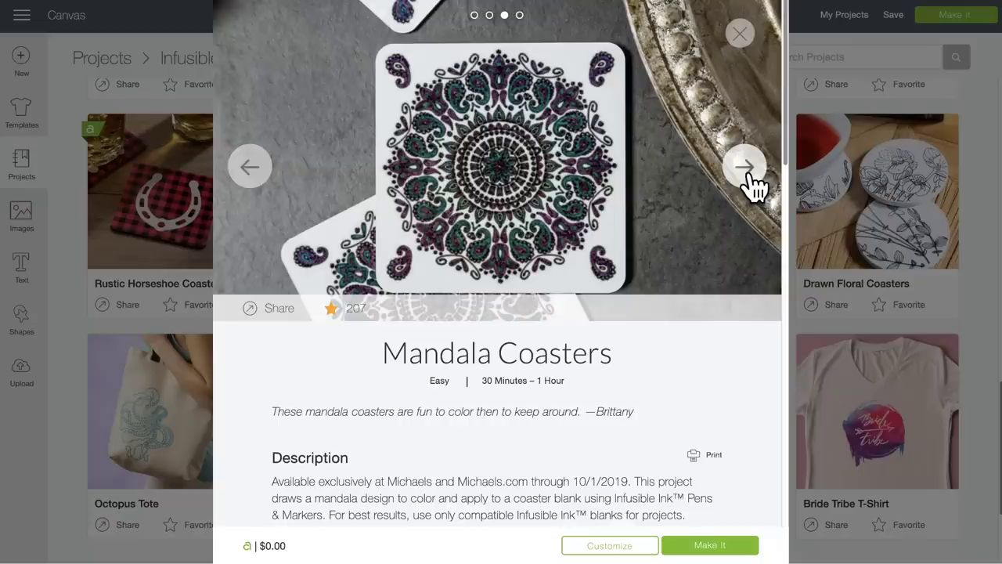
pyautogui.click(750, 177)
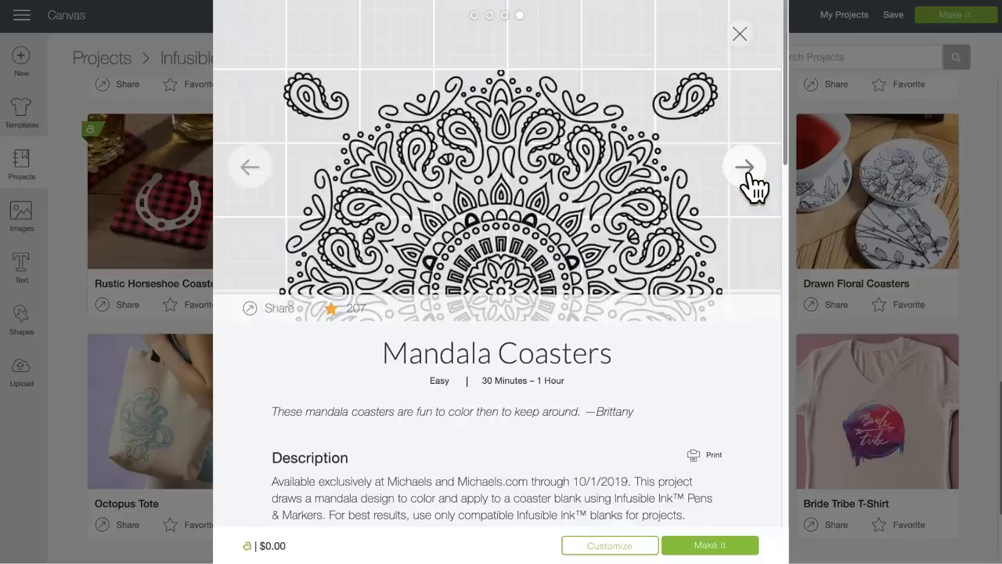
pyautogui.click(750, 177)
pyautogui.click(810, 200)
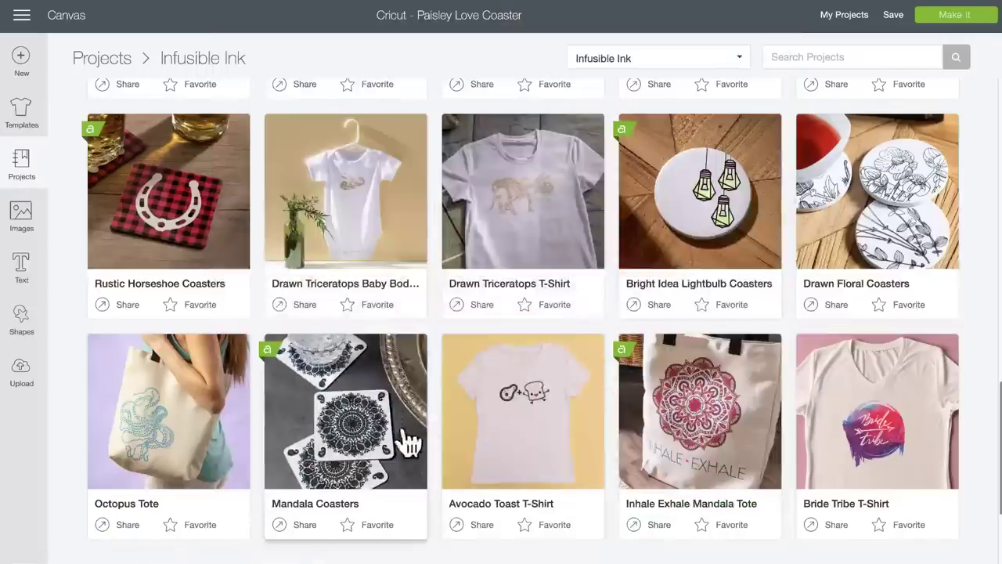
# Step: Look at the Avocado Toast T-Shirt project, and view the Inhale Exhale Mandala Tote's photos and drawn design before closing its details
pyautogui.click(522, 427)
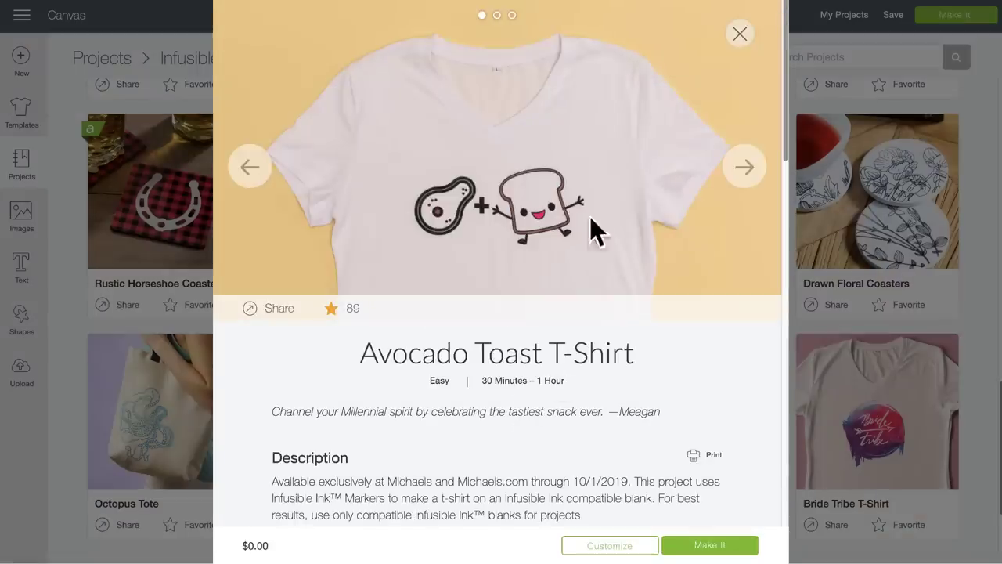
pyautogui.click(847, 282)
pyautogui.click(720, 437)
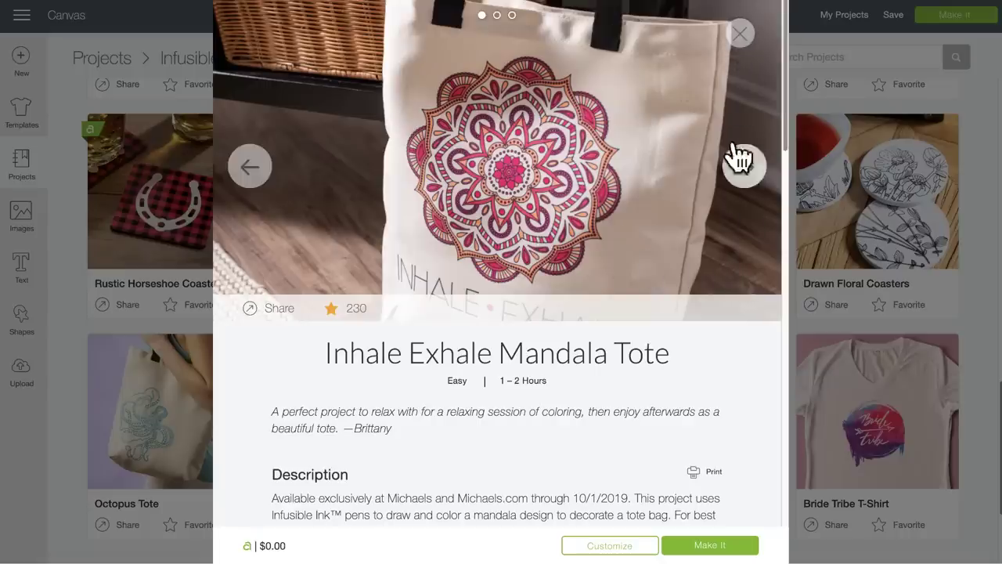
pyautogui.click(742, 169)
pyautogui.click(744, 172)
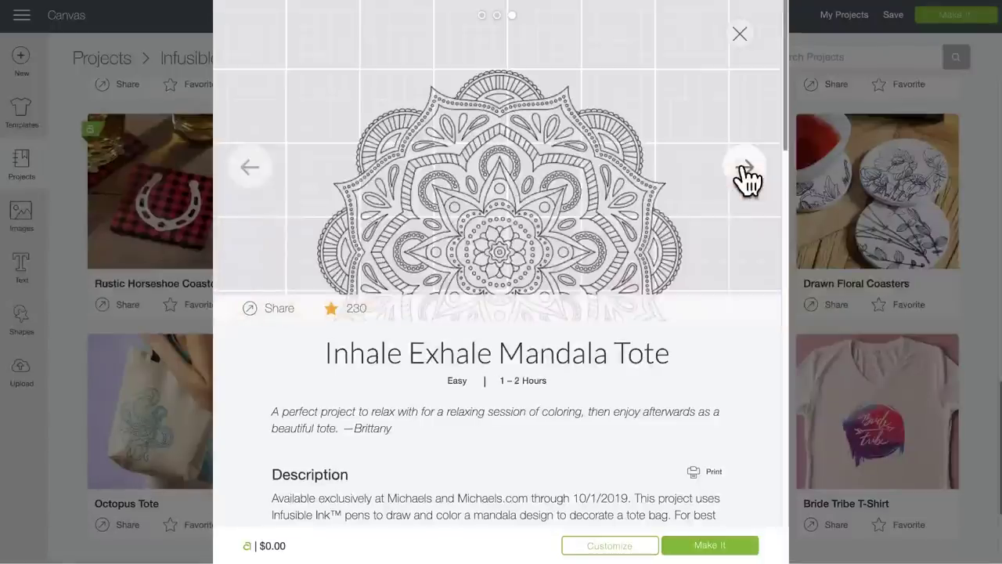
pyautogui.click(744, 171)
pyautogui.click(744, 171)
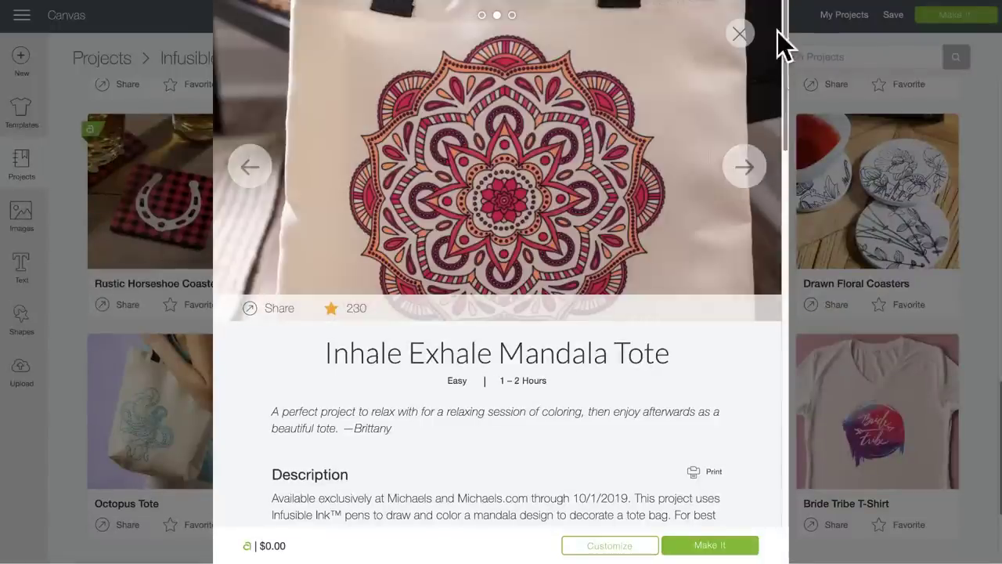
pyautogui.click(740, 34)
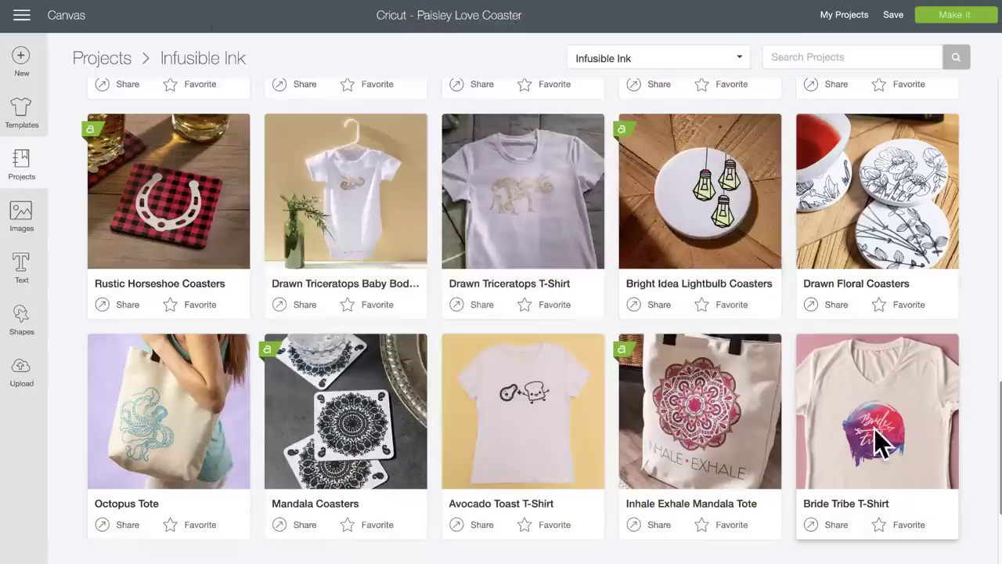
# Step: Open the Bride Tribe T-Shirt project, view its description and shirt photos, and close its details to look over the remaining Infusible Ink projects
pyautogui.click(892, 461)
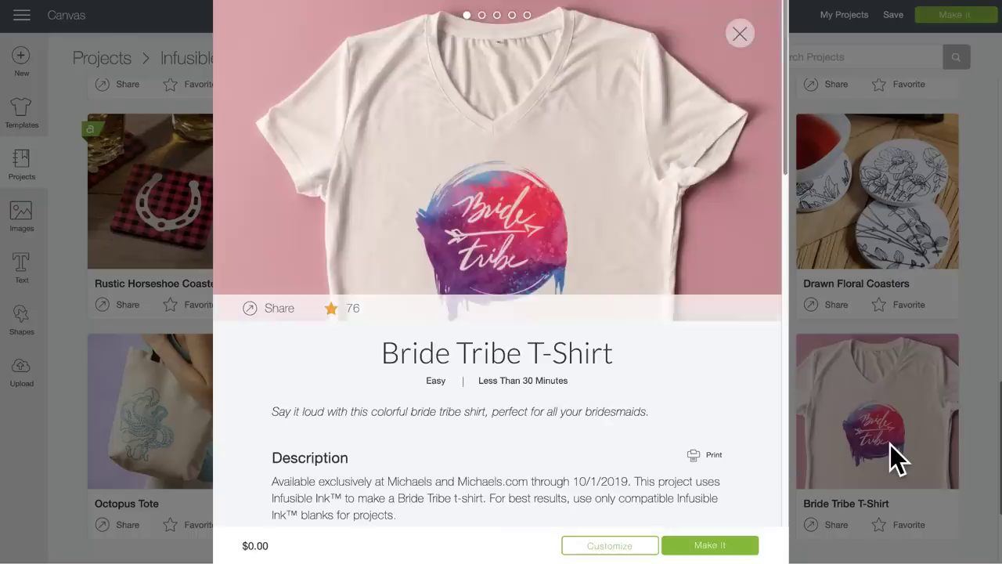
pyautogui.scroll(-2, 643, 273)
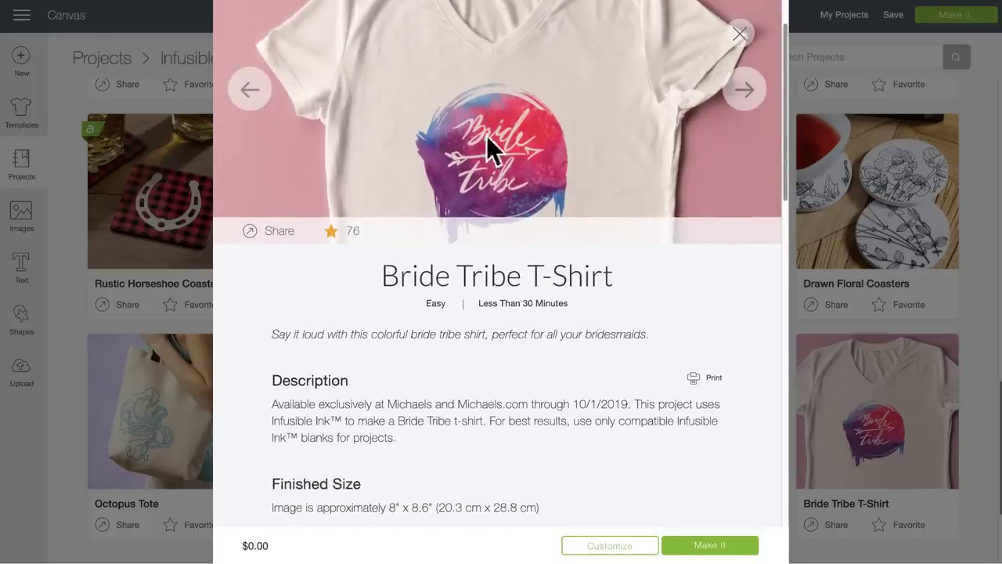
pyautogui.click(748, 94)
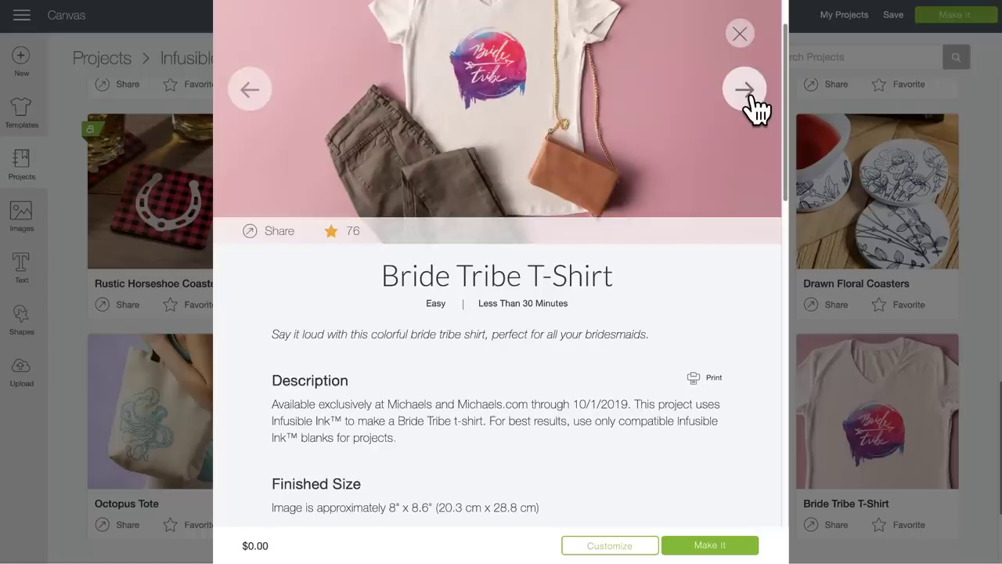
pyautogui.click(748, 94)
pyautogui.click(748, 92)
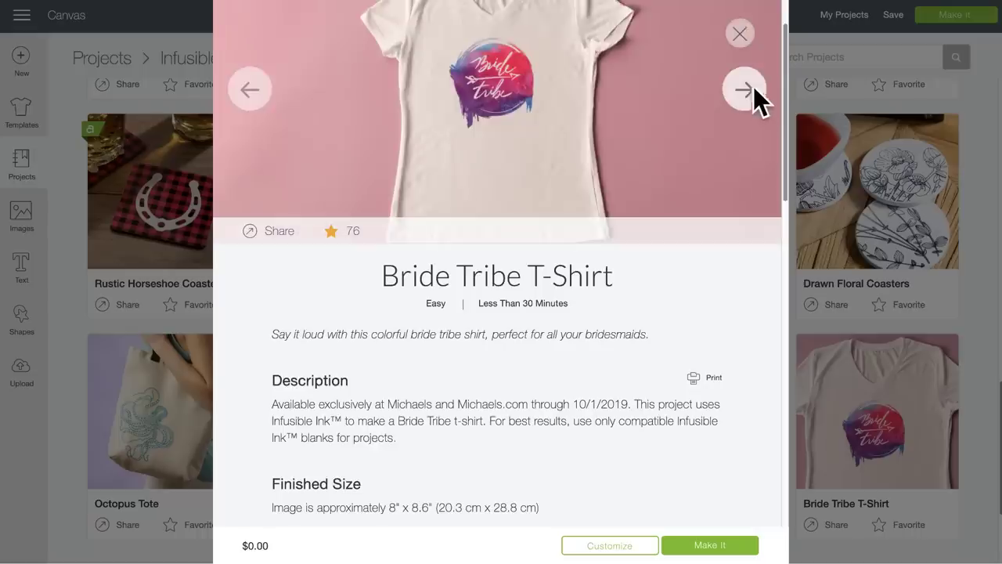
pyautogui.click(741, 35)
pyautogui.scroll(-3, 788, 340)
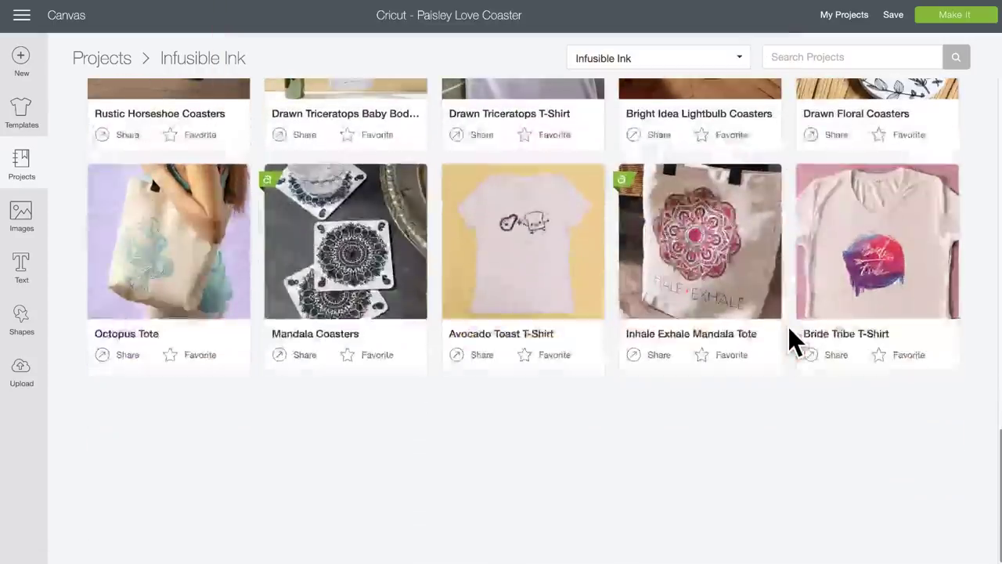
pyautogui.scroll(10, 789, 340)
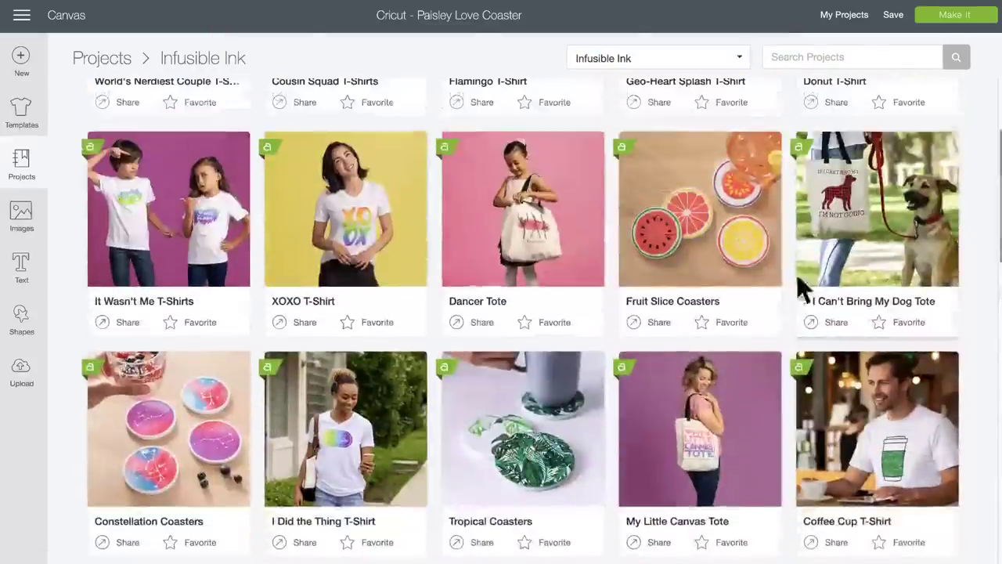
pyautogui.click(28, 166)
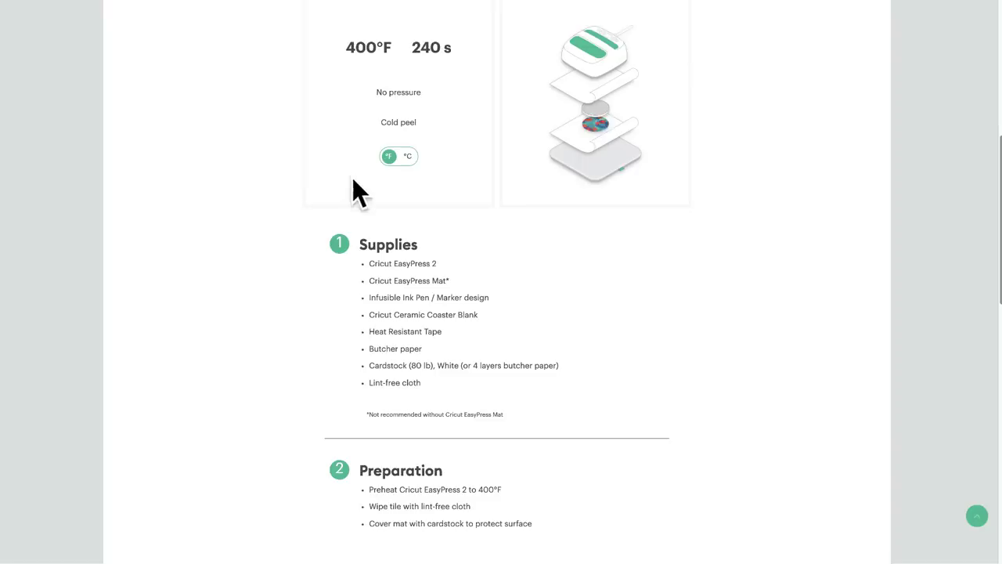
# Step: Select the original Cricut EasyPress in the Heat Transfer Guide and review its heat-transfer material and base material options
pyautogui.scroll(10, 351, 180)
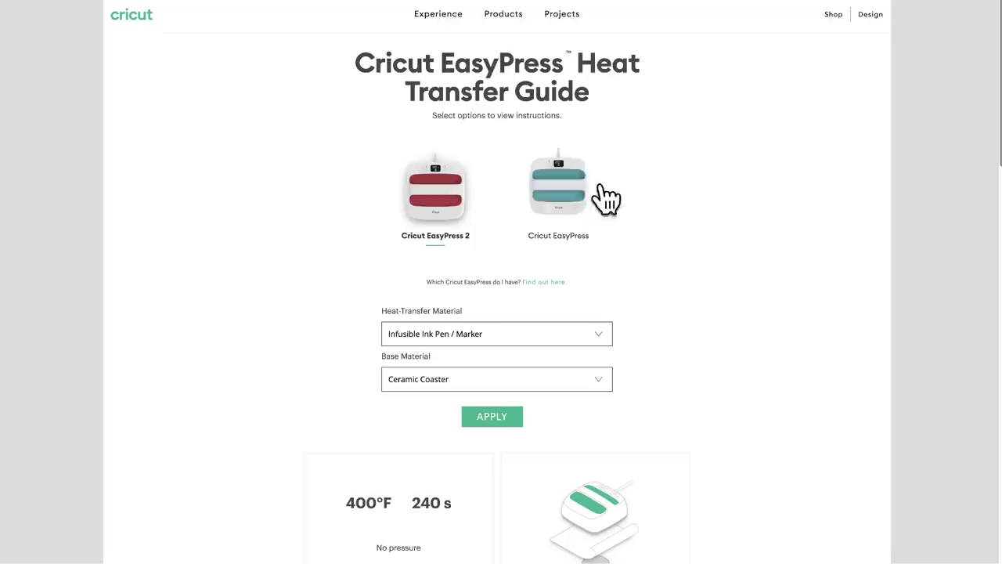
pyautogui.click(564, 189)
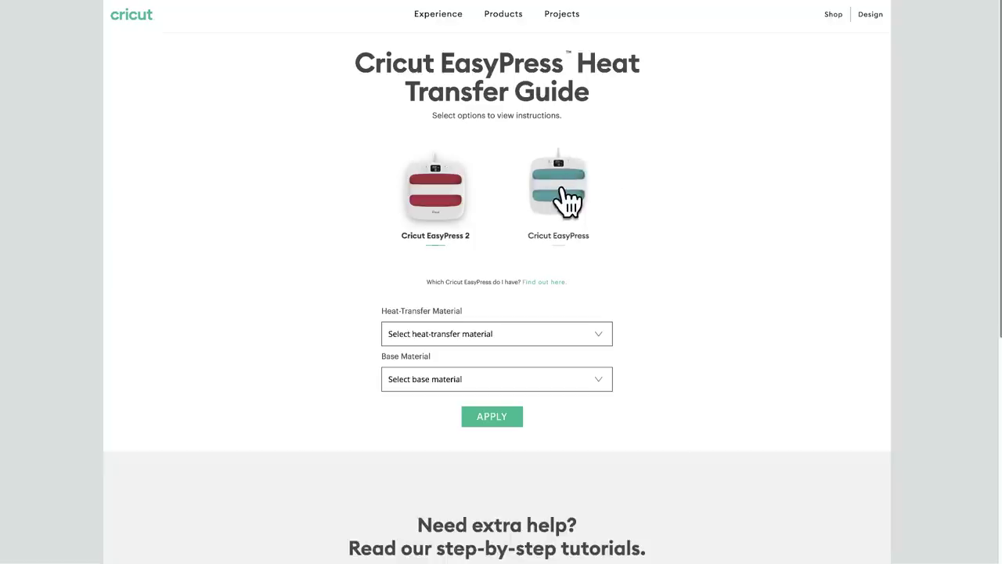
pyautogui.click(599, 342)
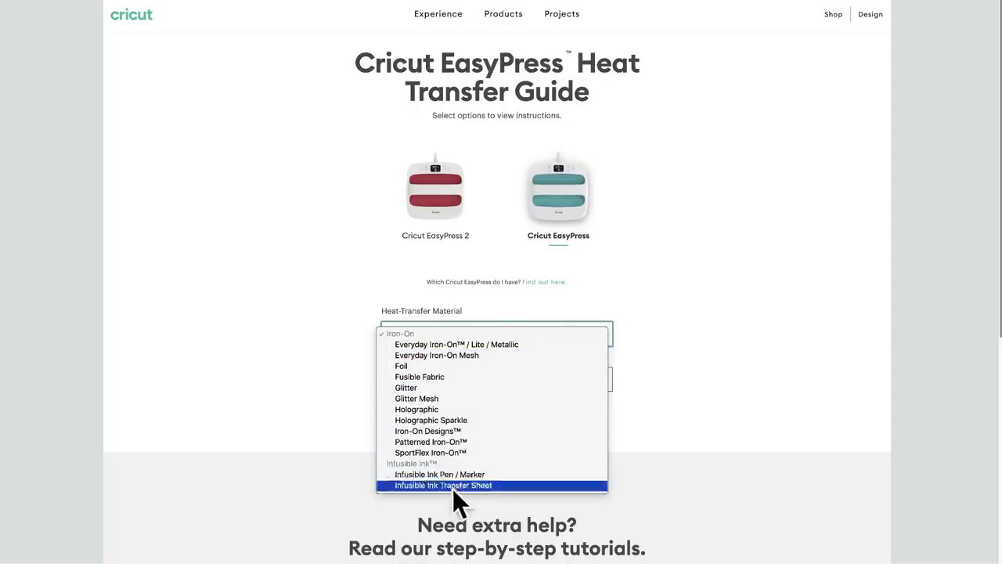
pyautogui.click(545, 421)
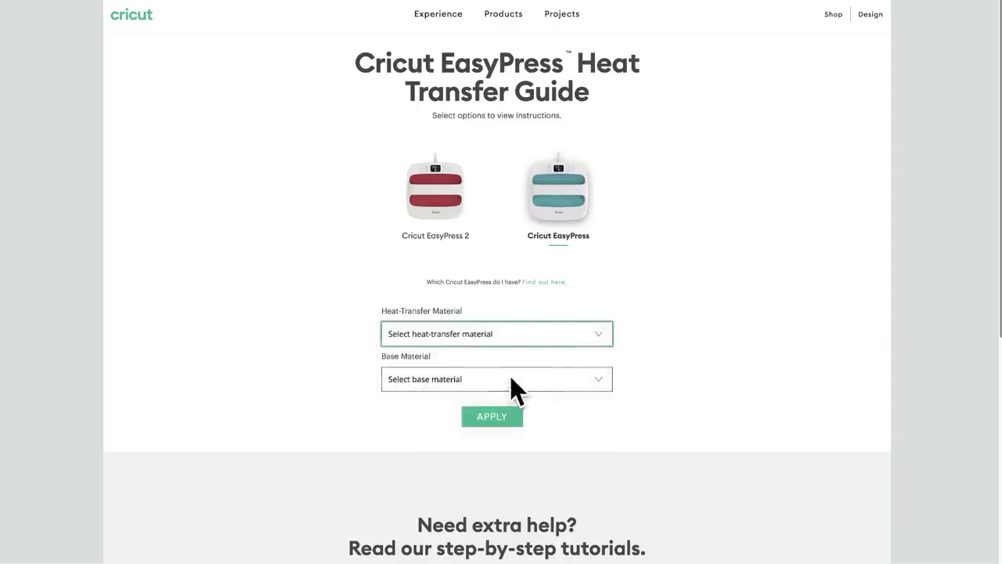
pyautogui.click(513, 390)
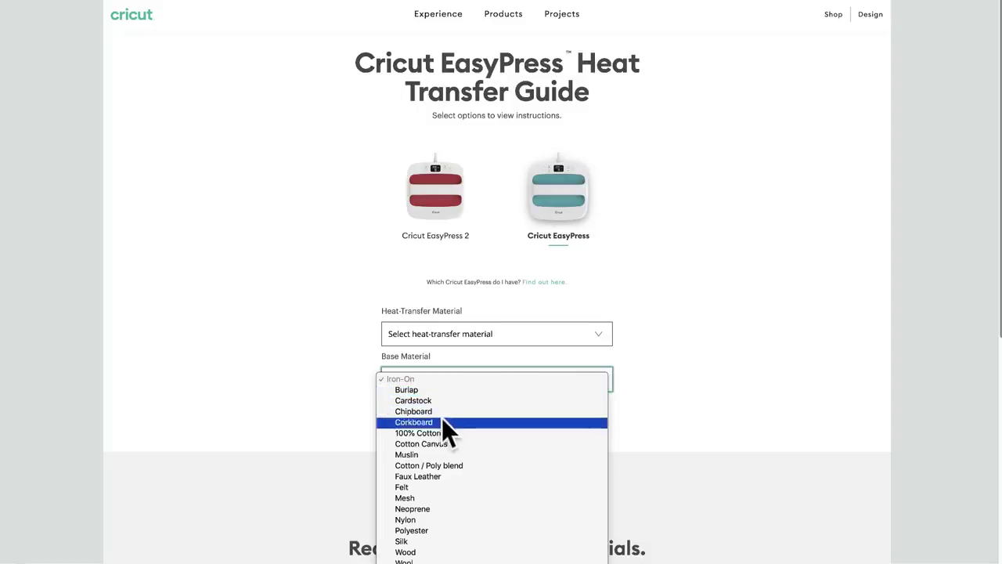
pyautogui.click(662, 354)
pyautogui.scroll(-5, 537, 152)
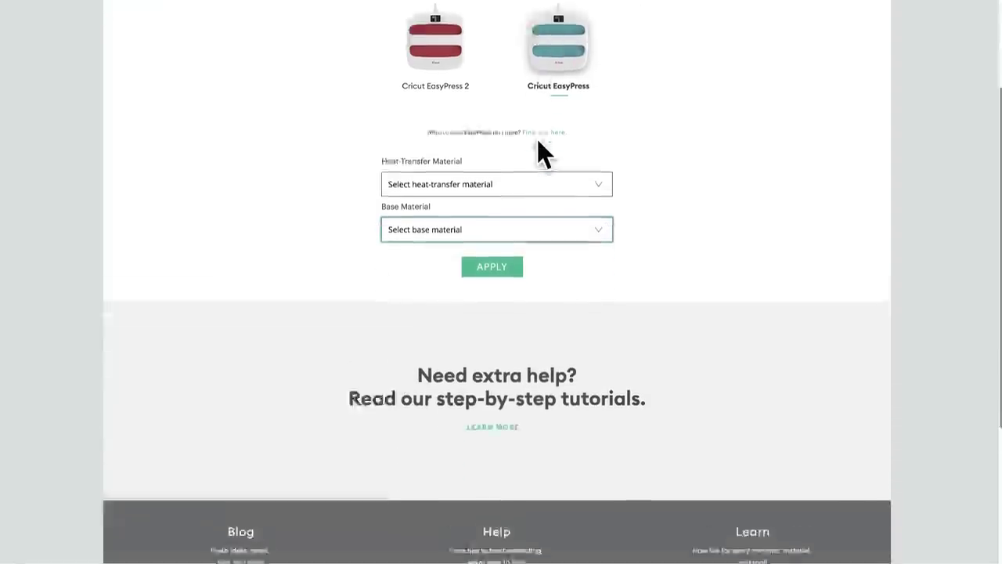
pyautogui.scroll(5, 538, 152)
pyautogui.scroll(-1, 537, 152)
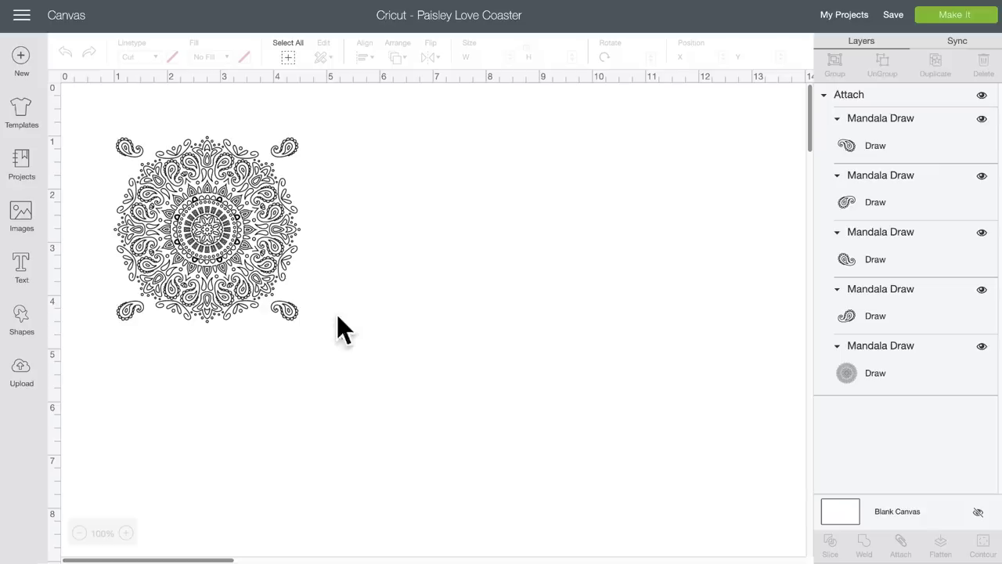
# Step: Open the image library, leave the T-Shirt Love cartridge for all images, and search for "coaster"
pyautogui.click(24, 213)
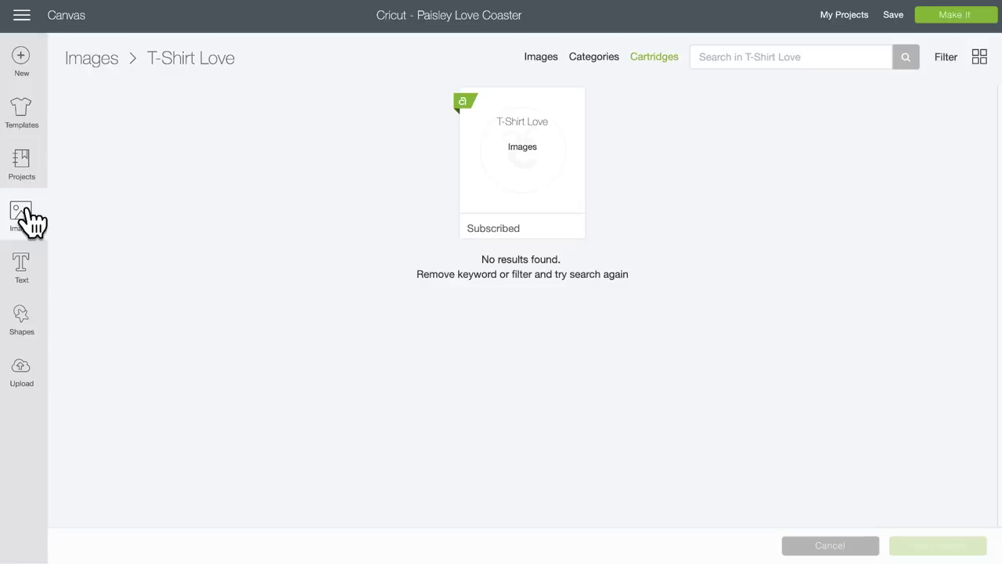
pyautogui.click(726, 60)
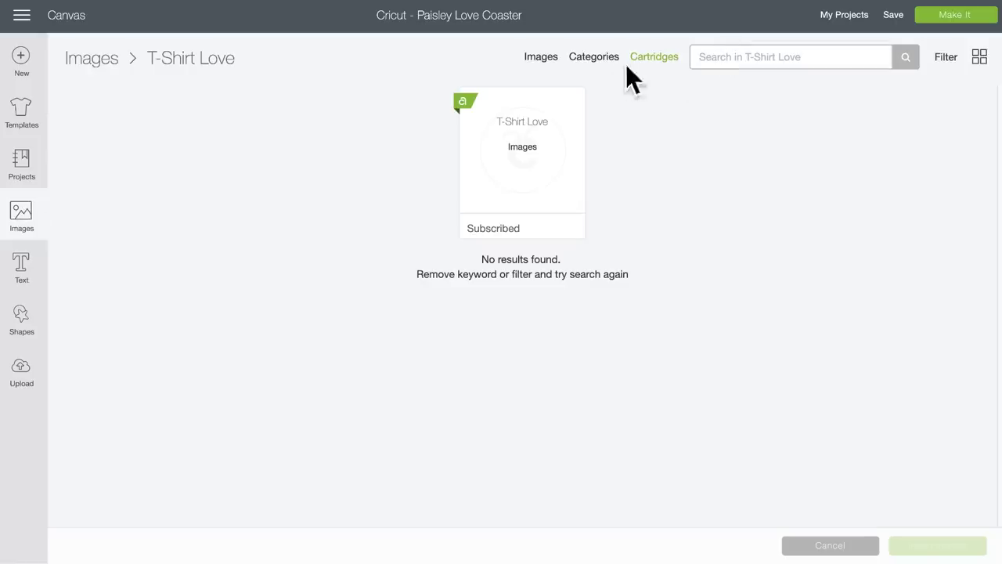
pyautogui.click(540, 60)
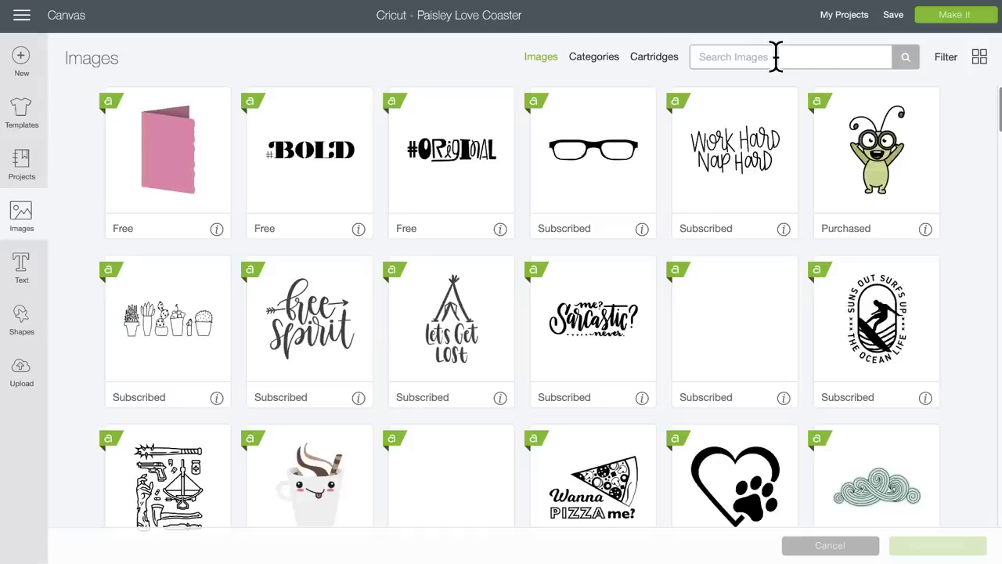
pyautogui.click(772, 56)
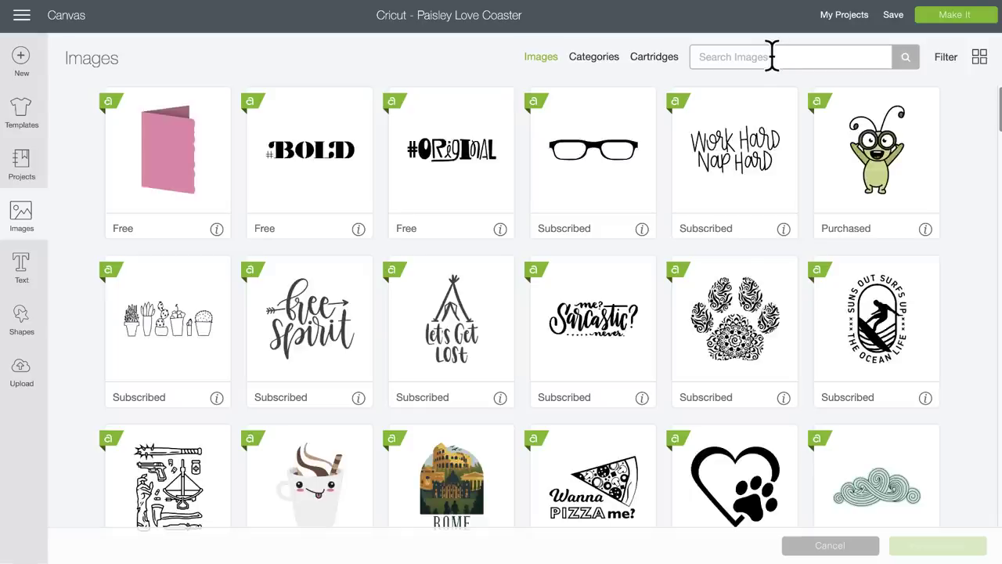
pyautogui.write('coaster')
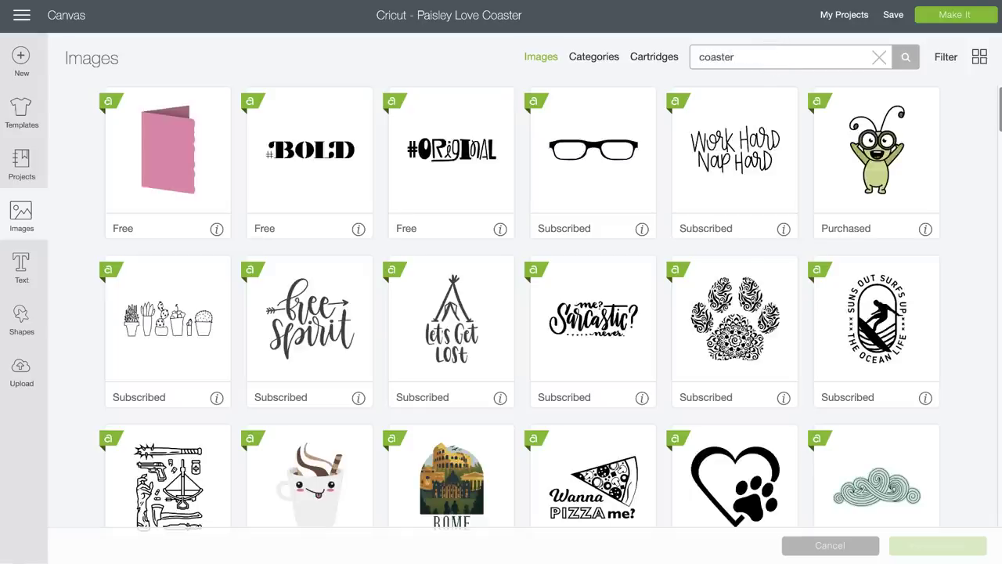
pyautogui.press('Return')
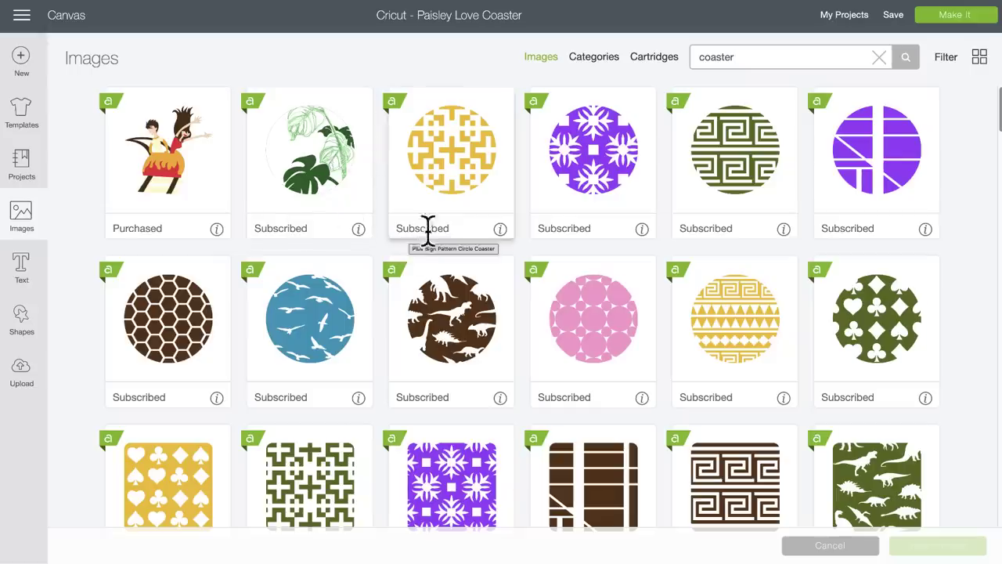
# Step: Select the purple floral-patterned square coaster and the pink round coaster with the overlapping-circle pattern
pyautogui.scroll(-5, 503, 312)
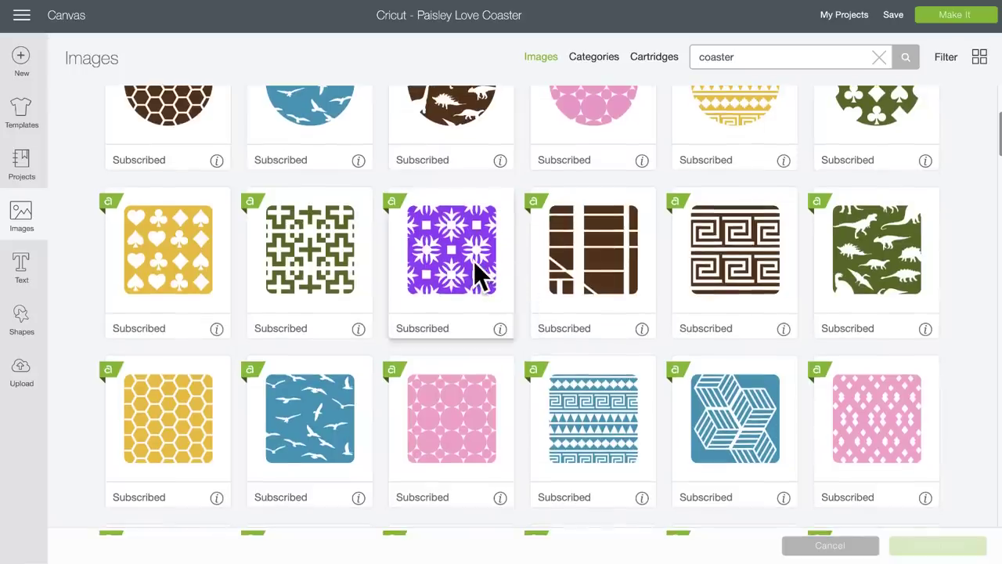
pyautogui.click(474, 273)
pyautogui.scroll(4, 552, 317)
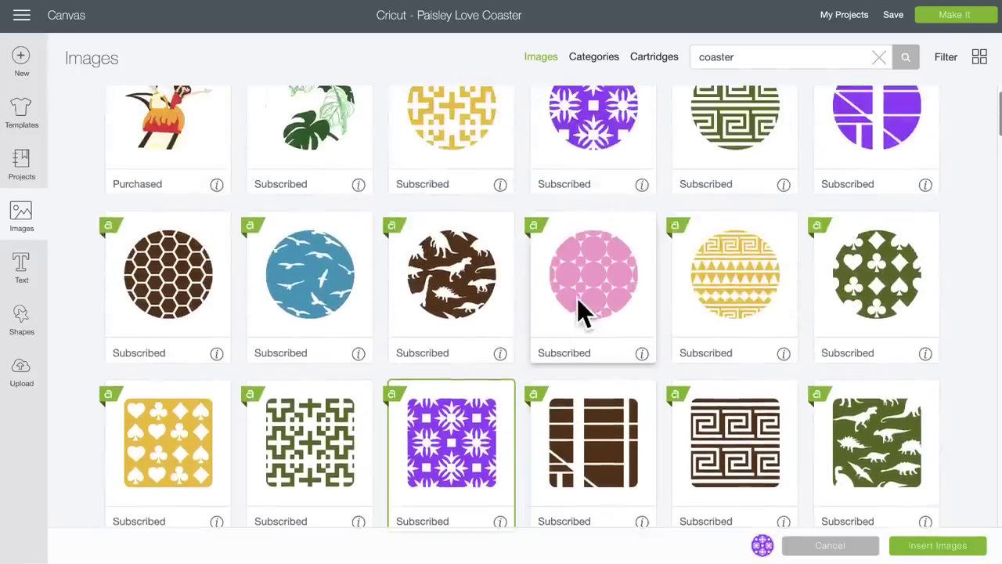
pyautogui.click(586, 299)
# Step: Look through the coaster image results, examining the square and round patterned designs, sayings, fruit slices and roller-coaster images
pyautogui.scroll(-3, 586, 298)
pyautogui.scroll(-8, 586, 298)
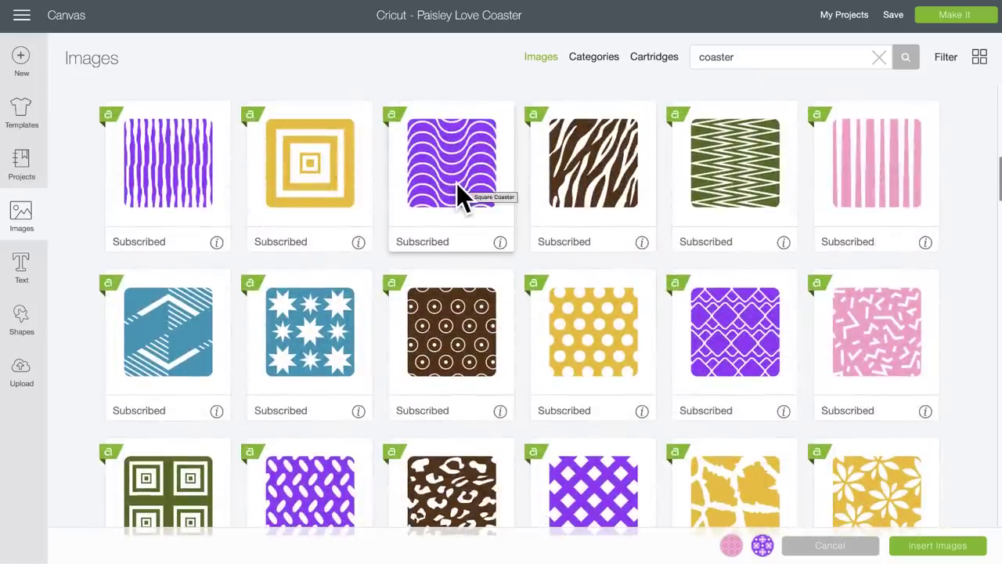
pyautogui.scroll(-4, 458, 352)
pyautogui.scroll(-8, 457, 347)
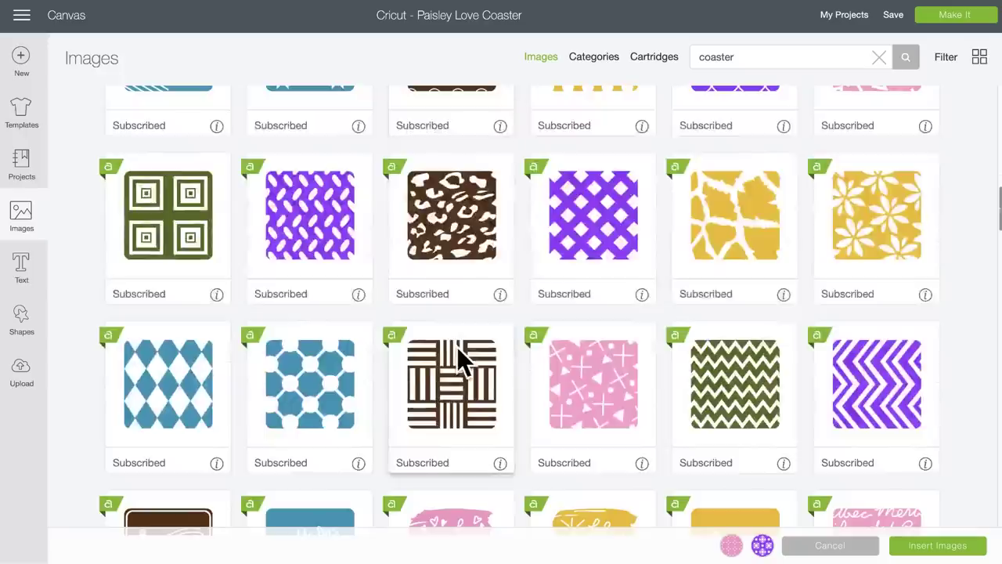
pyautogui.scroll(-4, 459, 350)
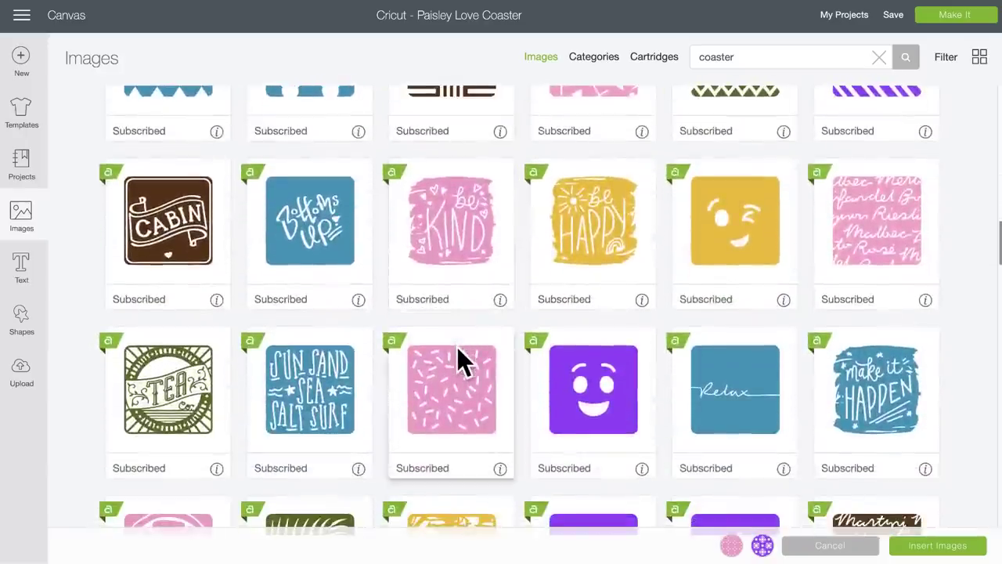
pyautogui.scroll(-6, 459, 351)
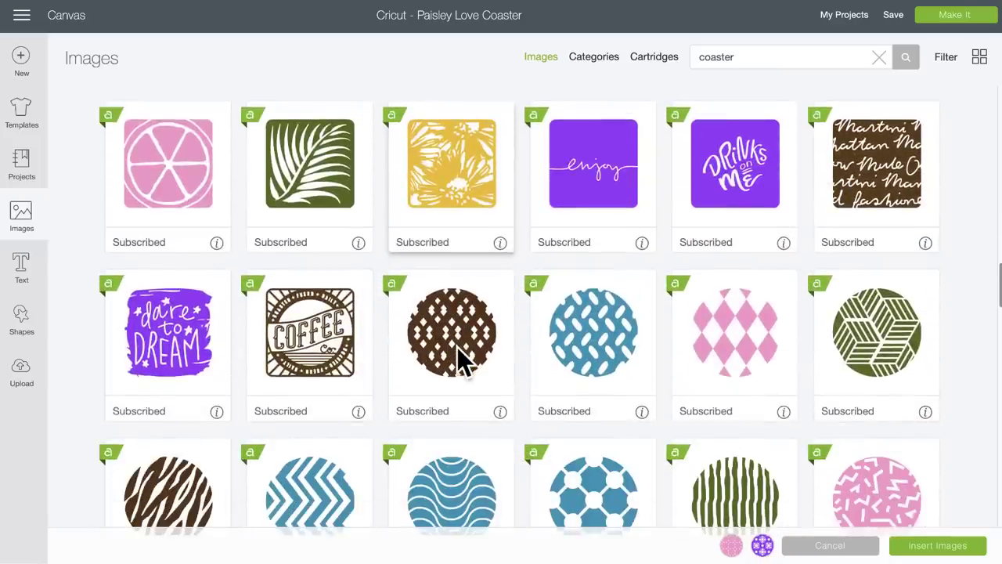
pyautogui.scroll(-10, 459, 350)
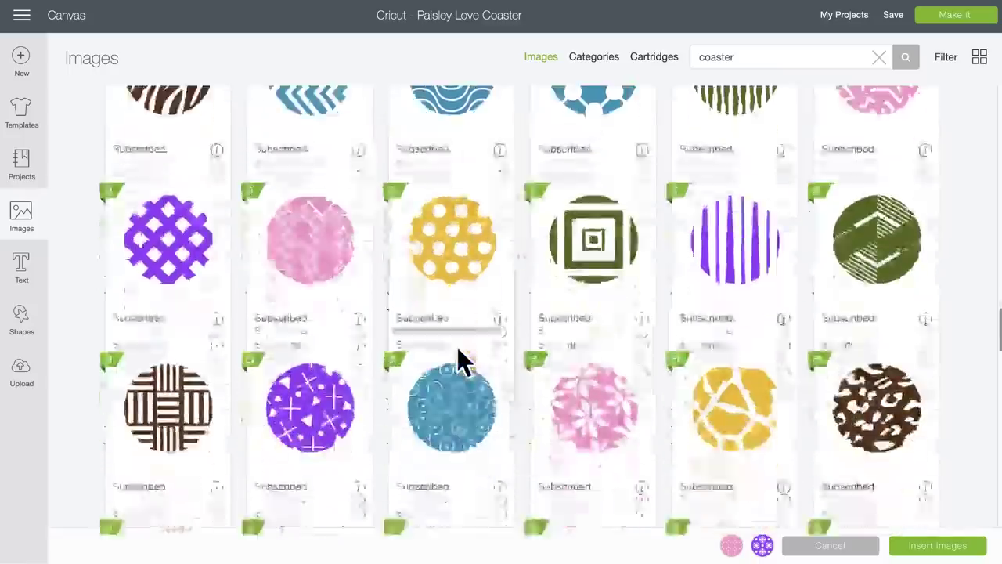
pyautogui.scroll(-7, 457, 347)
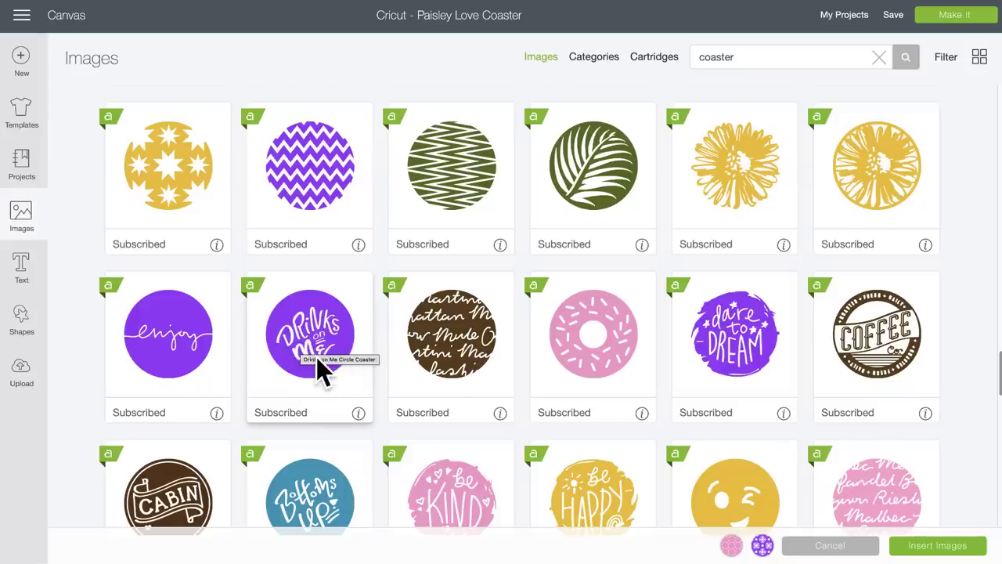
pyautogui.scroll(-5, 316, 357)
pyautogui.scroll(-1, 317, 356)
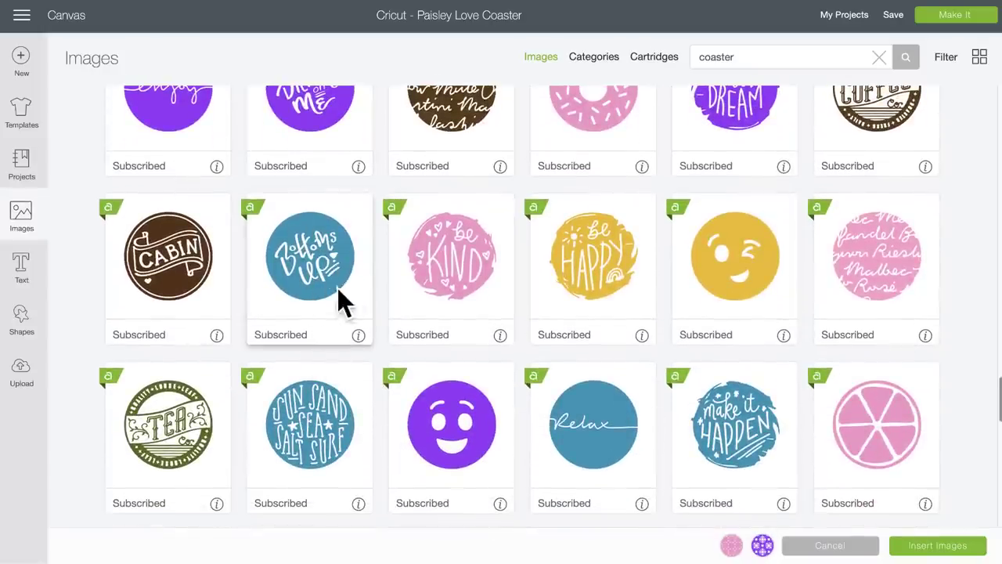
pyautogui.scroll(-4, 362, 286)
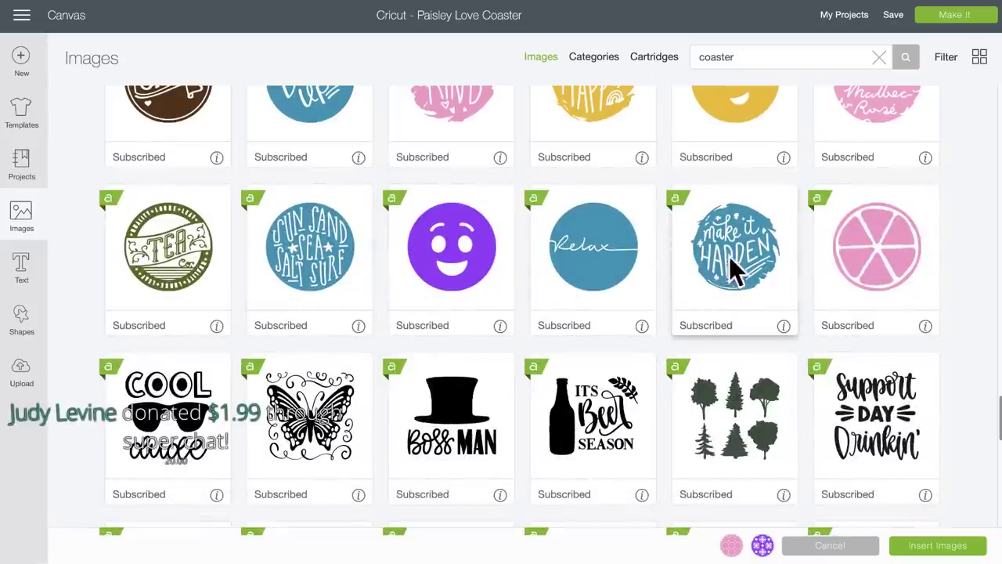
pyautogui.scroll(-5, 606, 356)
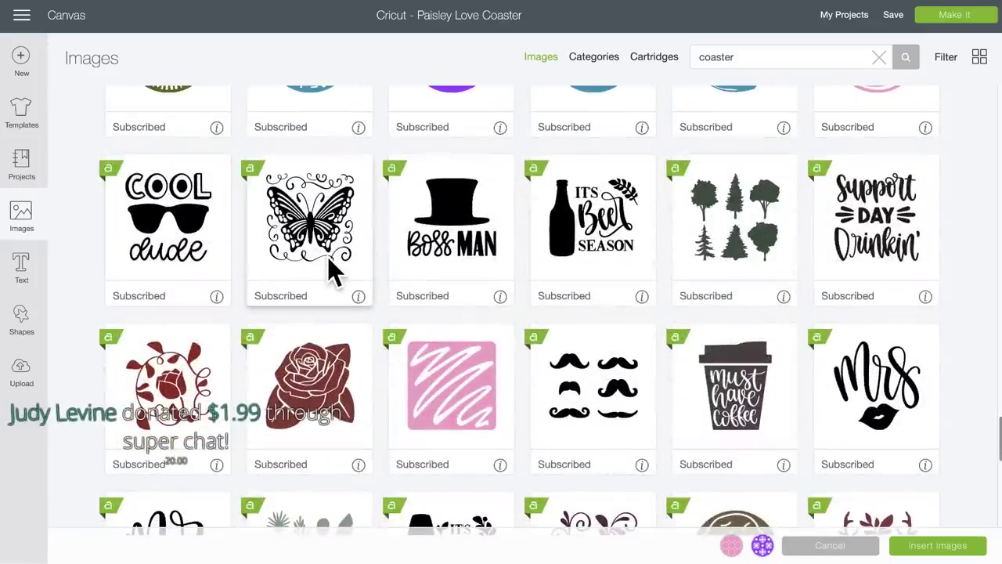
pyautogui.scroll(-6, 327, 257)
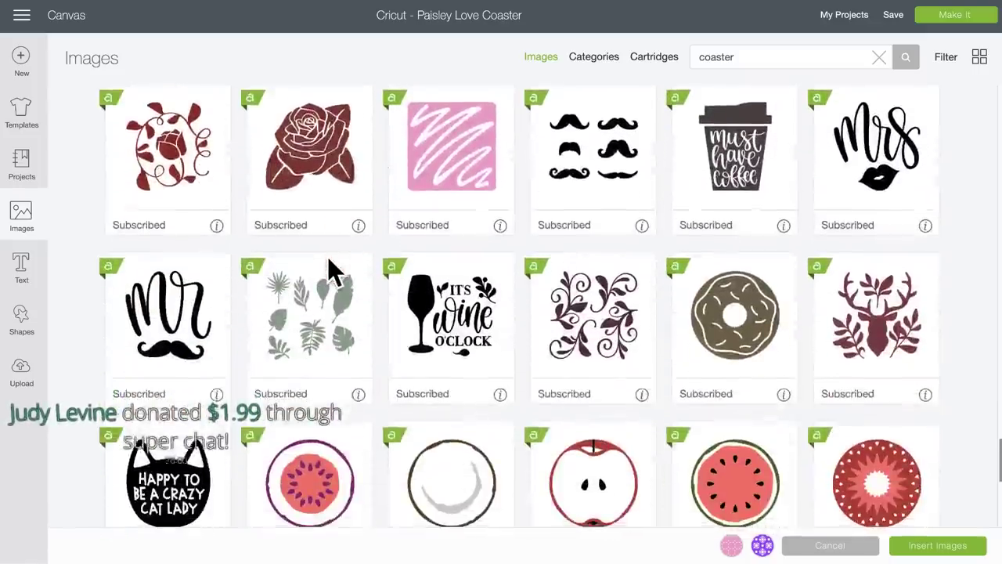
pyautogui.scroll(-2, 331, 268)
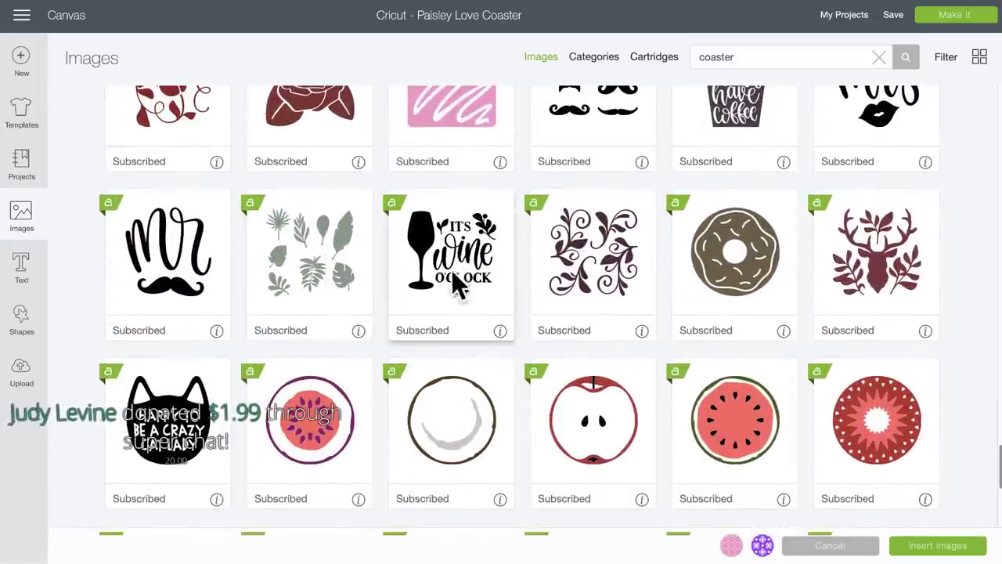
pyautogui.scroll(-4, 462, 295)
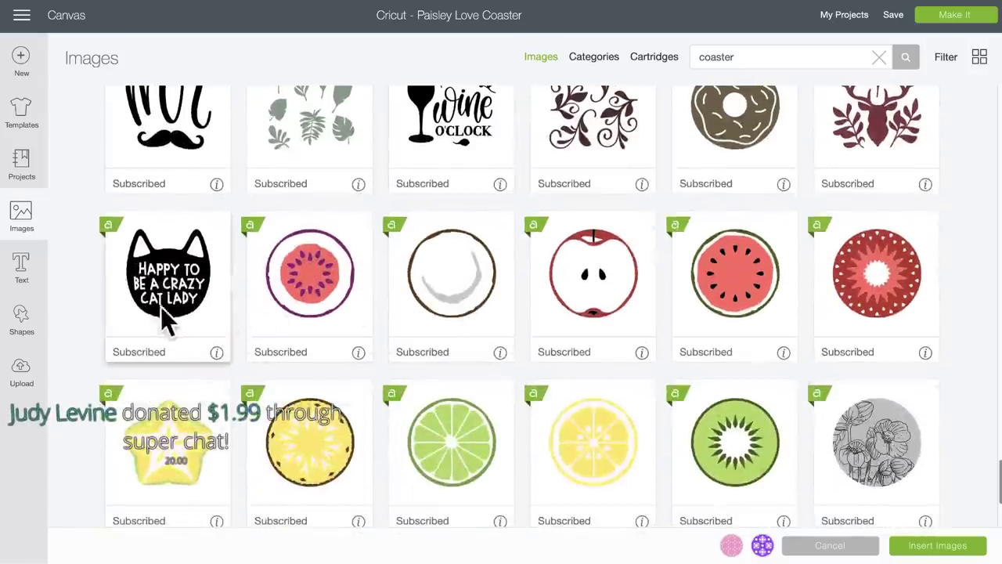
pyautogui.scroll(-2, 204, 314)
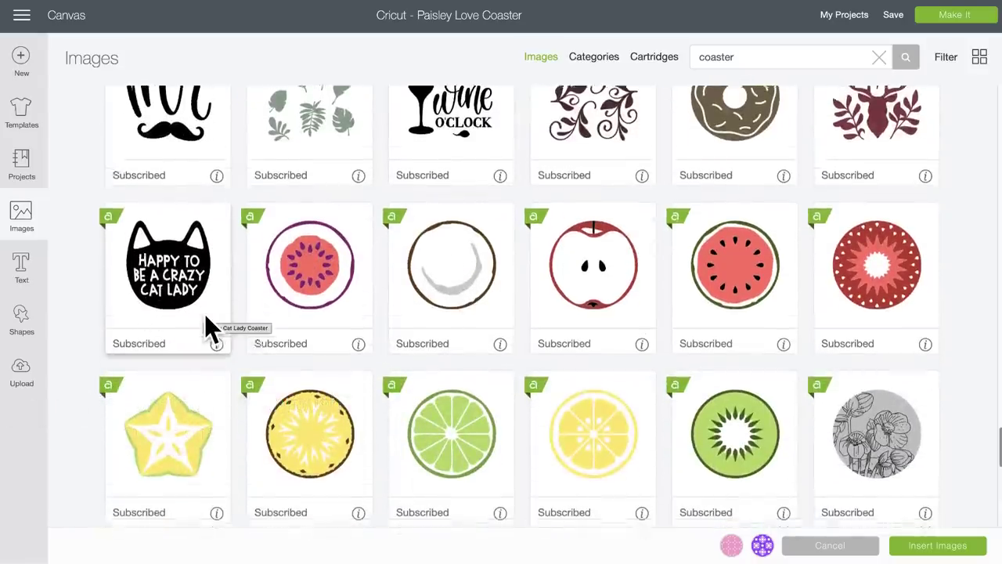
pyautogui.scroll(-8, 205, 314)
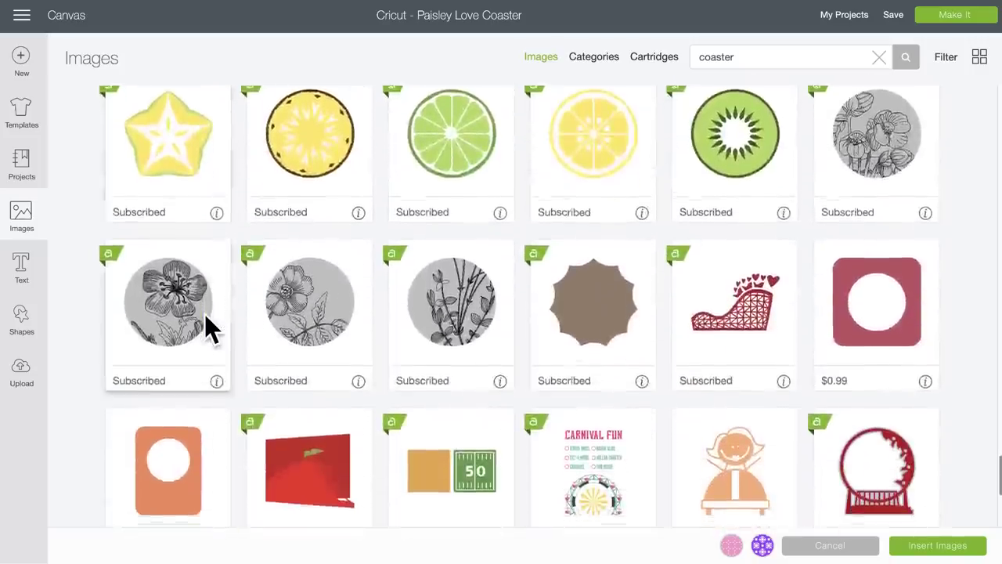
pyautogui.scroll(-9, 204, 314)
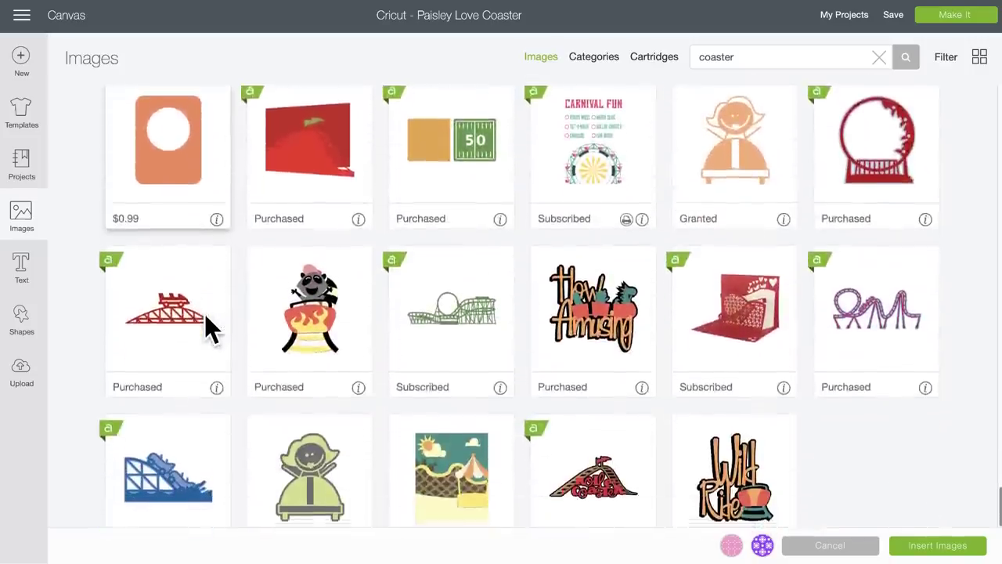
pyautogui.scroll(-2, 205, 314)
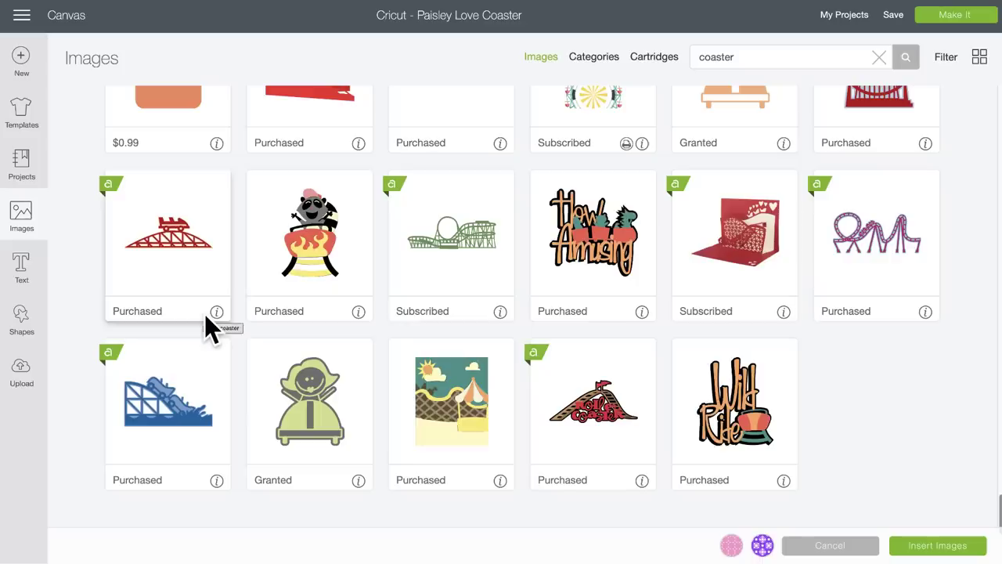
pyautogui.scroll(-15, 205, 314)
pyautogui.scroll(-3, 205, 314)
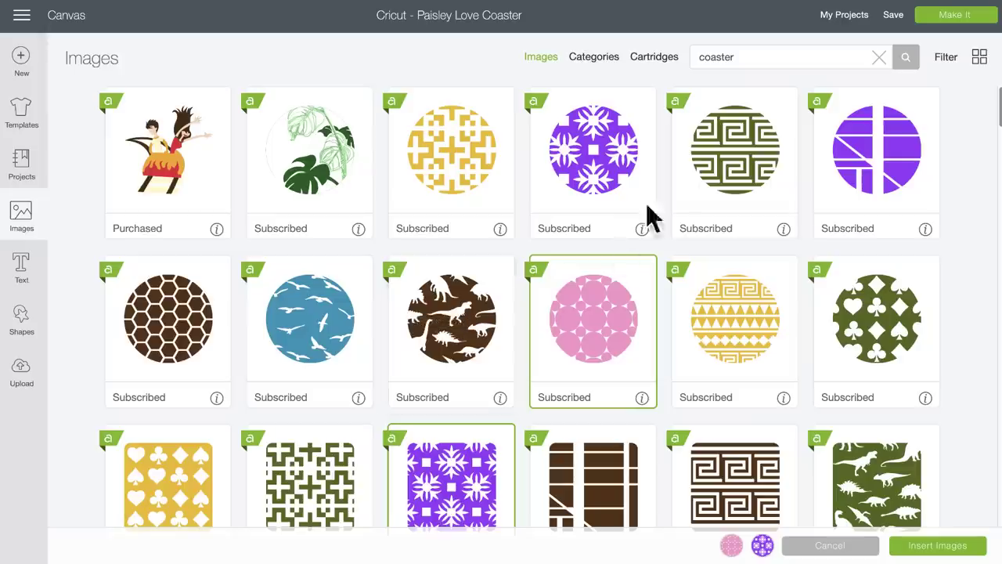
# Step: Switch to browsing cartridges, clear the existing search term, and search the image sets for "coaster"
pyautogui.click(654, 71)
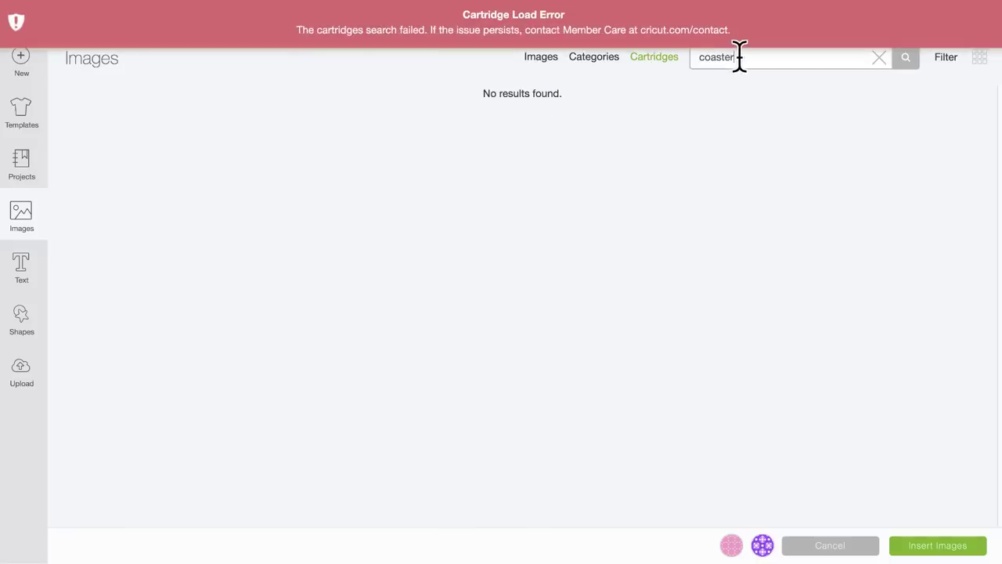
pyautogui.moveTo(739, 56); pyautogui.dragTo(662, 63)
pyautogui.press('BackSpace')
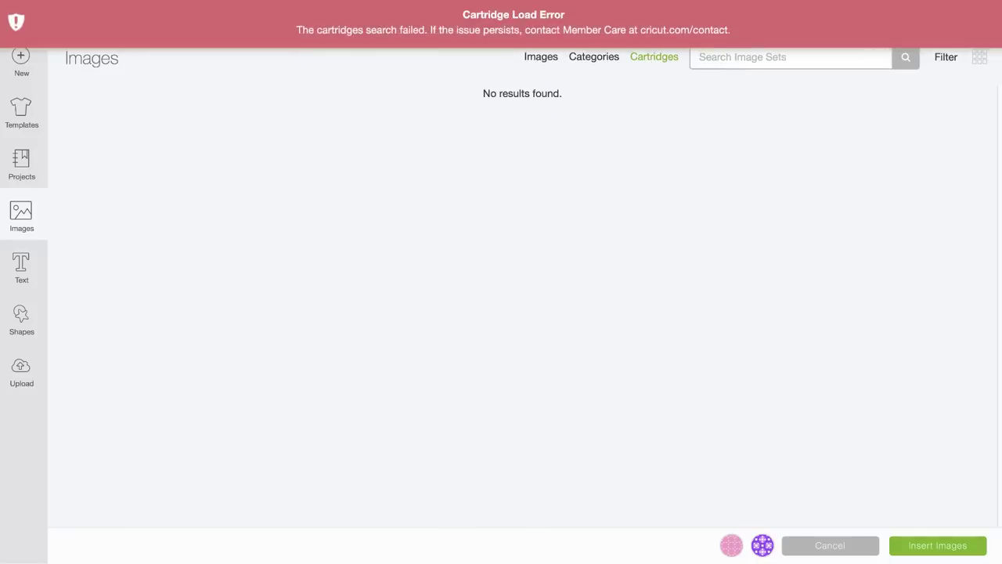
pyautogui.click(662, 63)
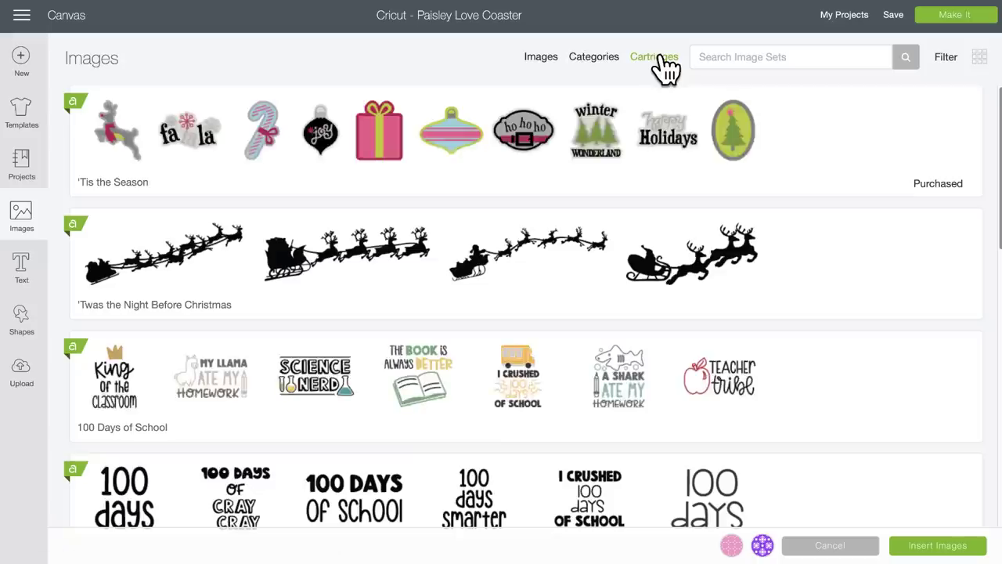
pyautogui.click(731, 55)
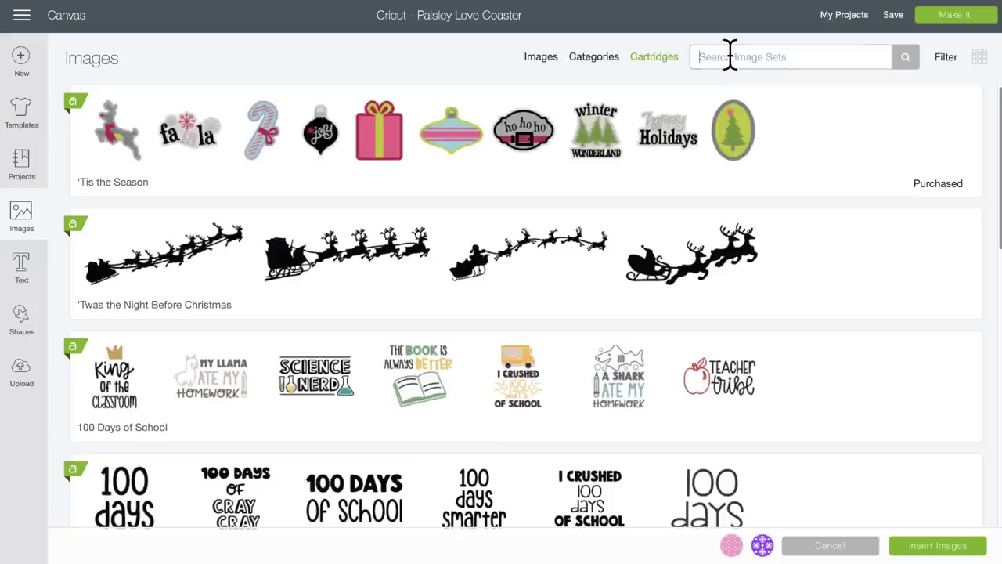
pyautogui.write('coaster')
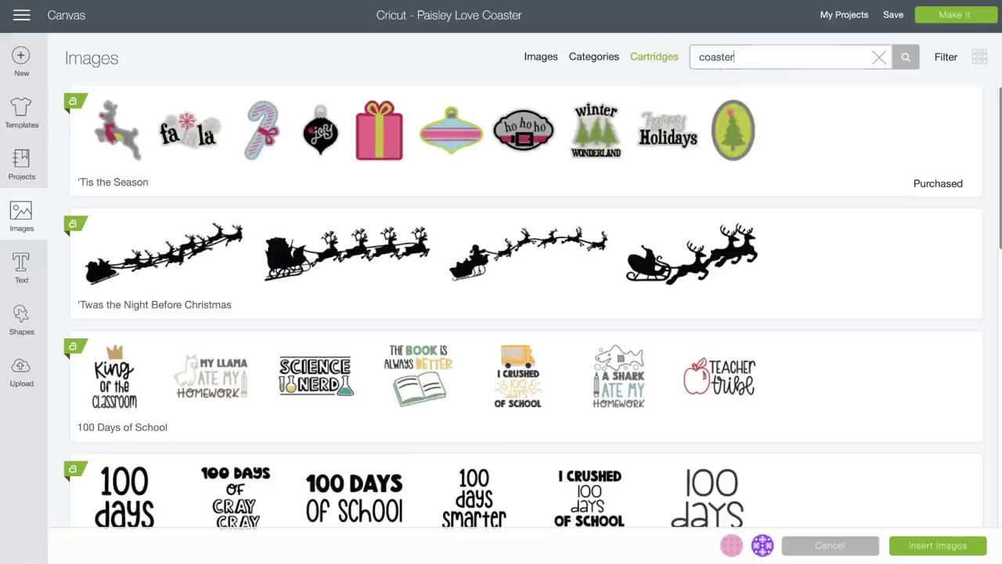
pyautogui.press('Return')
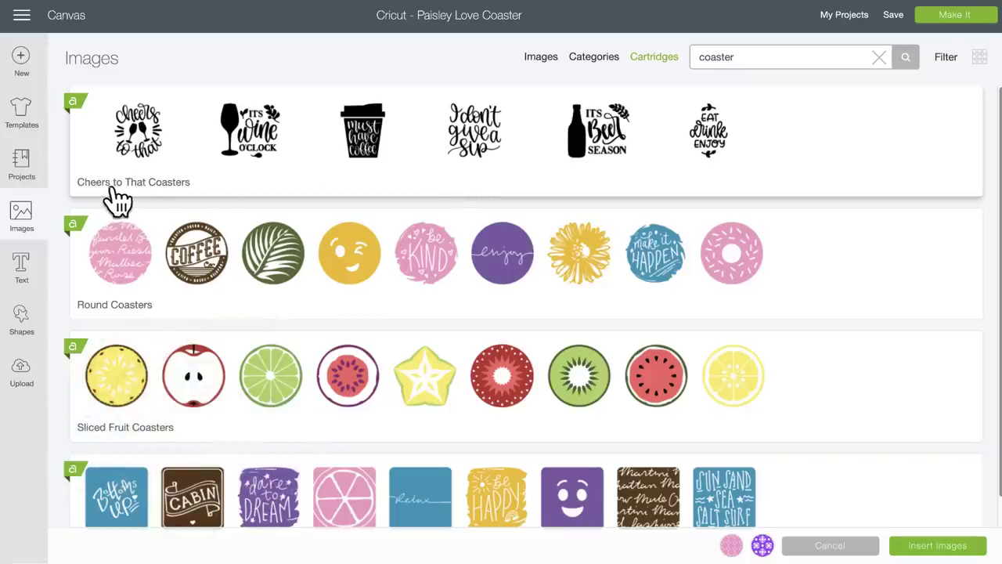
# Step: Open the Cheers to That Coasters image set and look through its designs
pyautogui.click(425, 132)
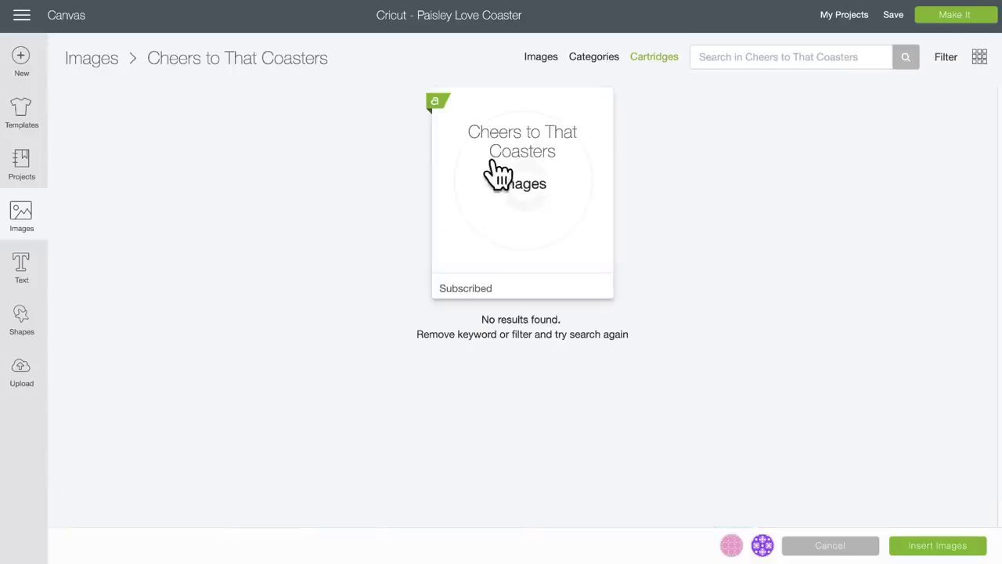
pyautogui.scroll(-6, 501, 177)
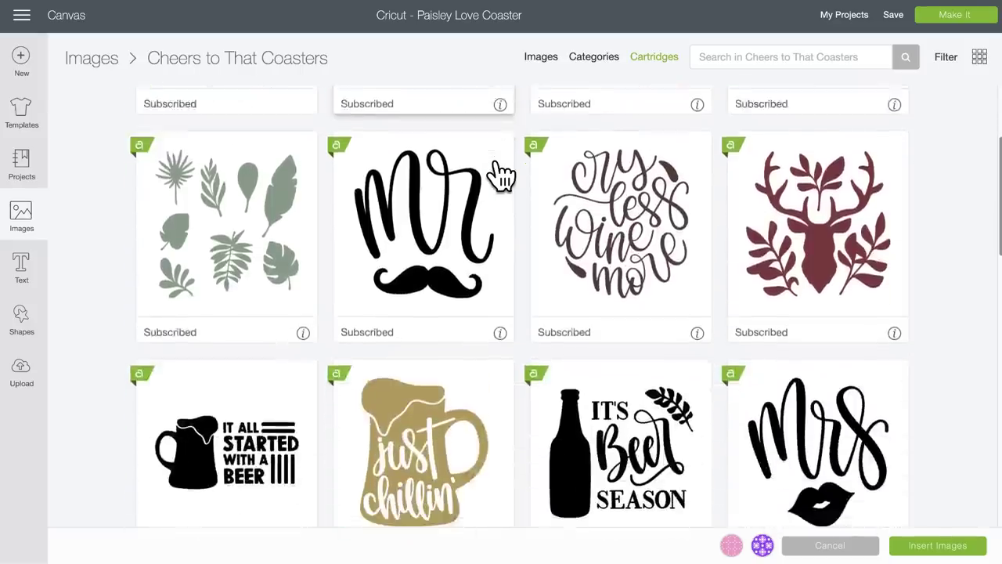
pyautogui.scroll(-2, 501, 176)
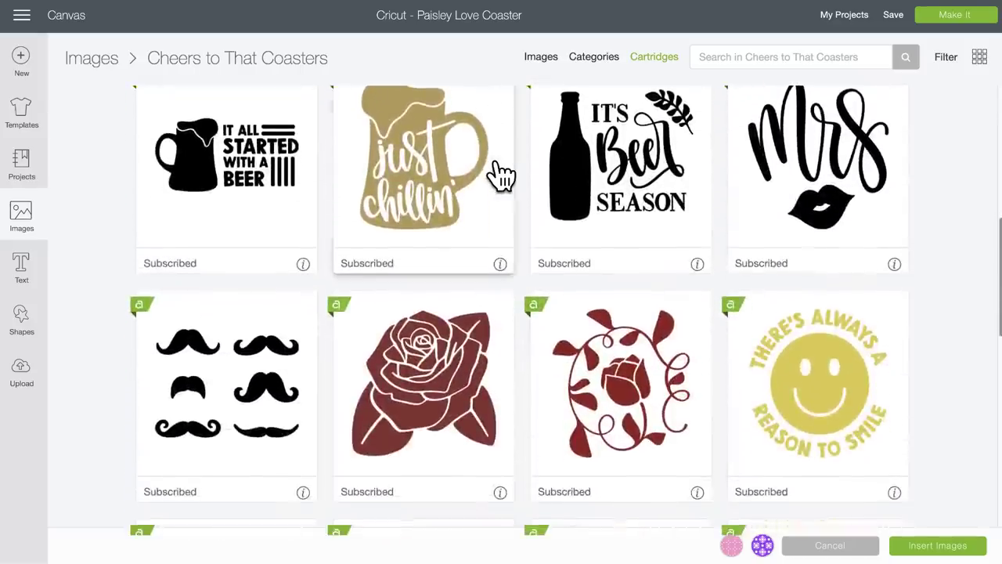
pyautogui.scroll(-2, 501, 176)
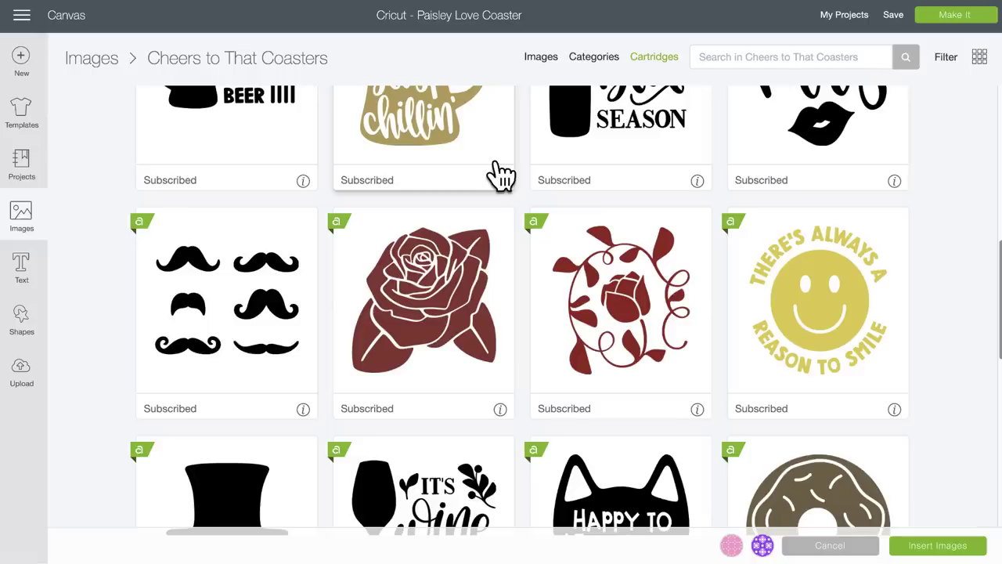
# Step: Examine the remaining Cheers to That Coasters designs, including the drink sayings, roses, mustaches, donut, butterfly and smiley face
pyautogui.scroll(-2, 497, 162)
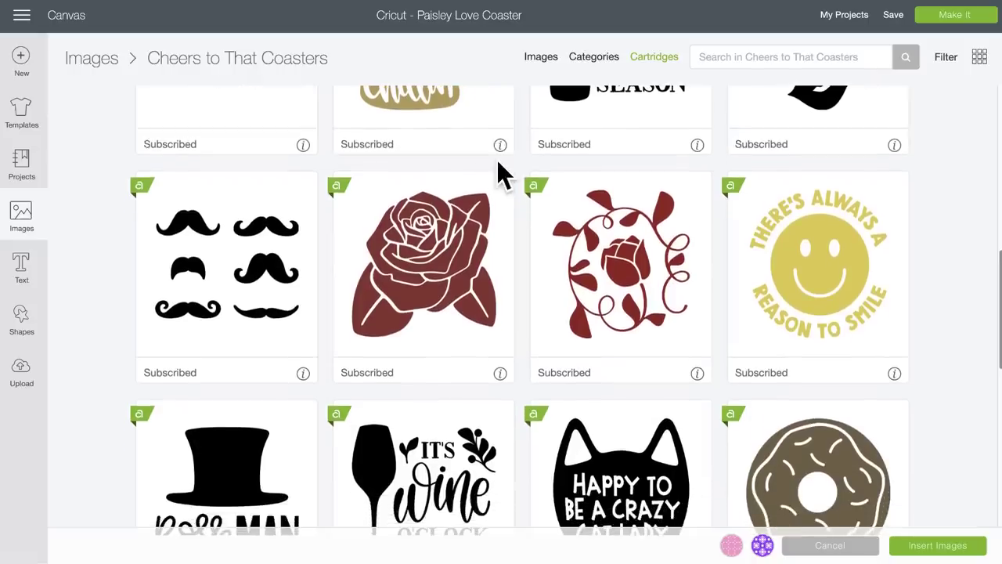
pyautogui.scroll(-6, 498, 164)
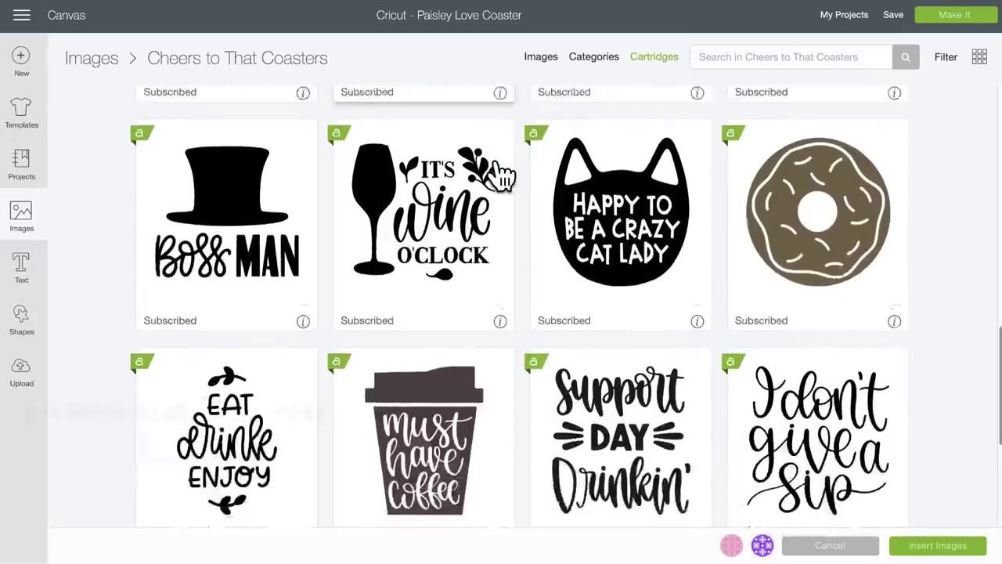
pyautogui.scroll(-4, 501, 176)
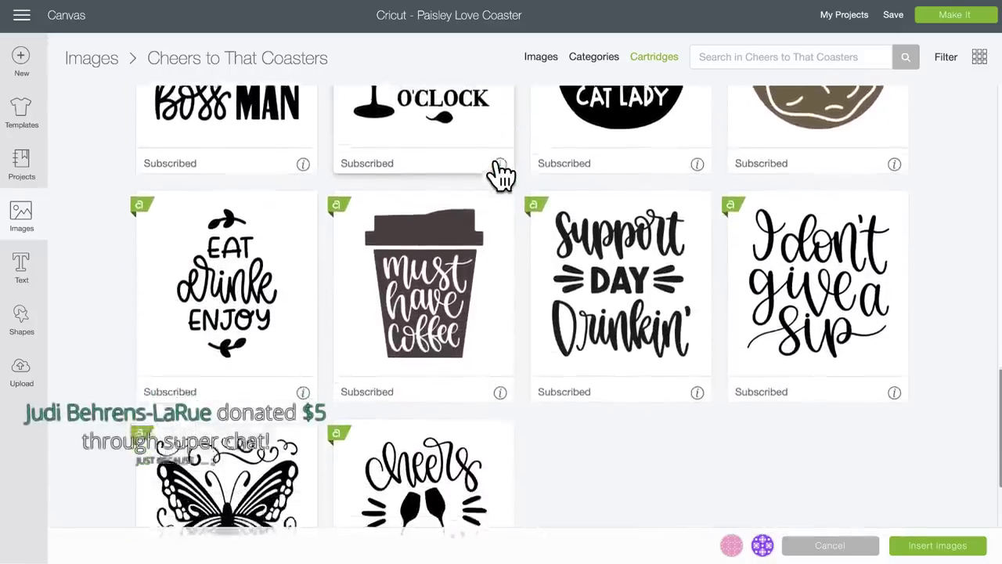
pyautogui.scroll(-1, 498, 175)
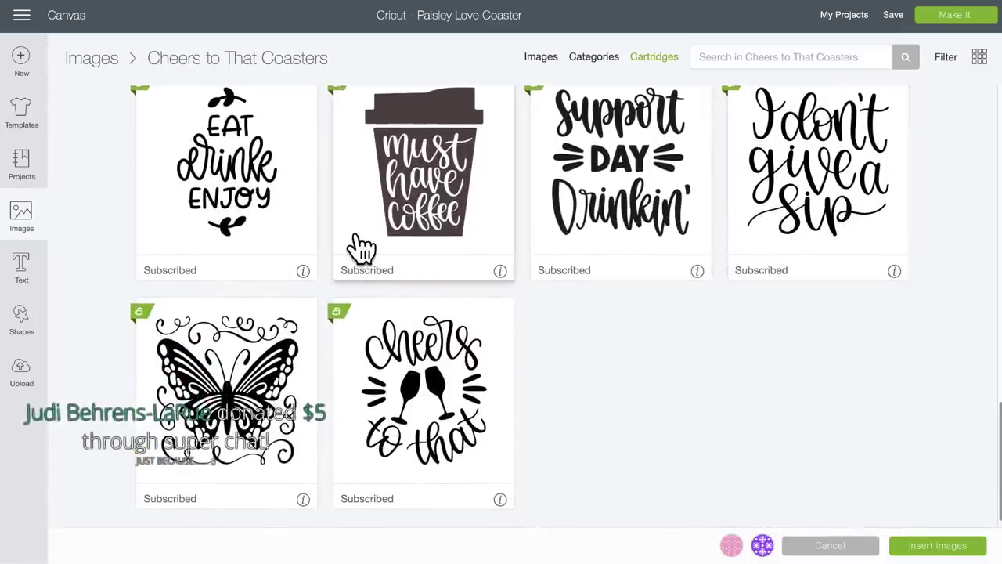
pyautogui.scroll(1, 362, 249)
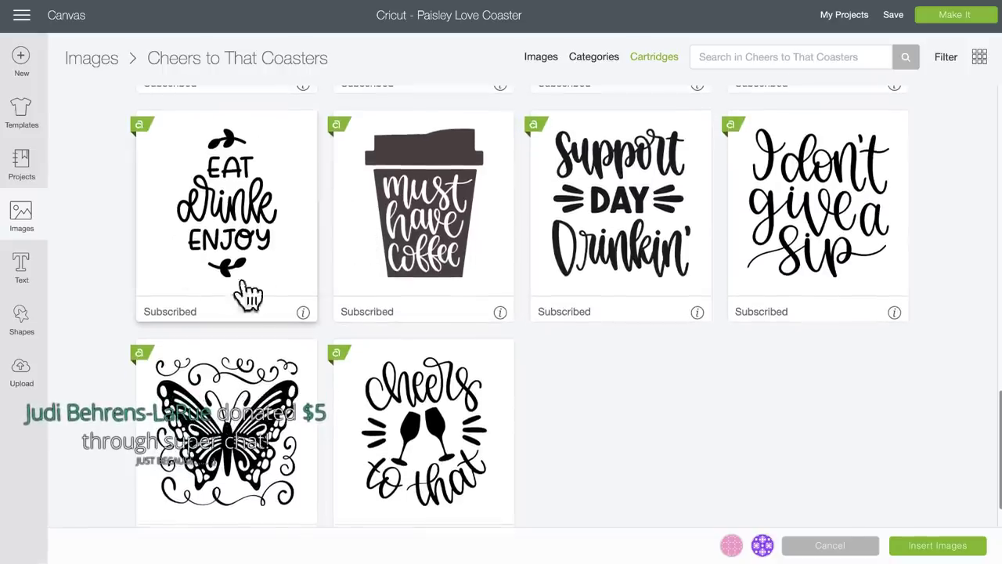
pyautogui.scroll(1, 380, 284)
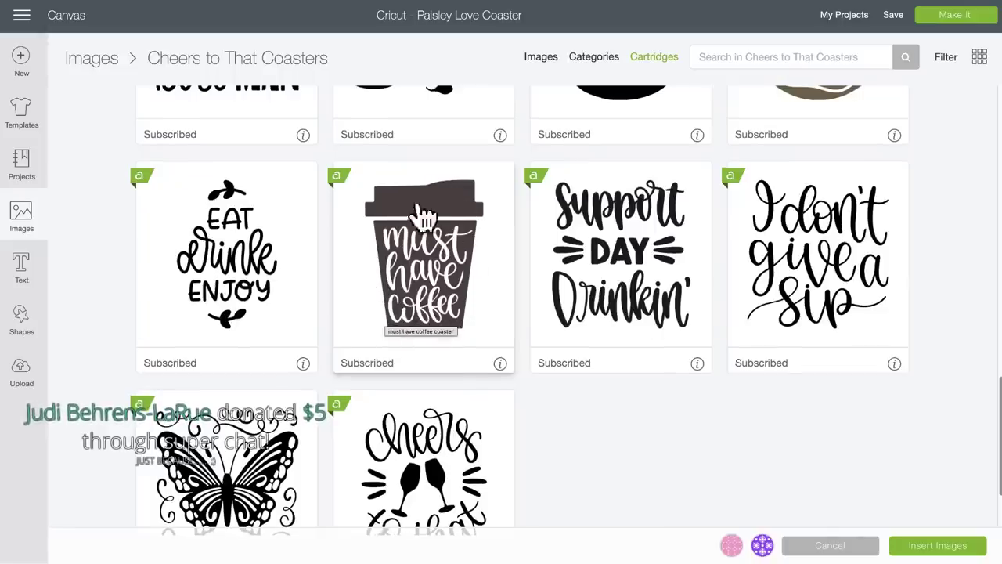
pyautogui.scroll(4, 287, 291)
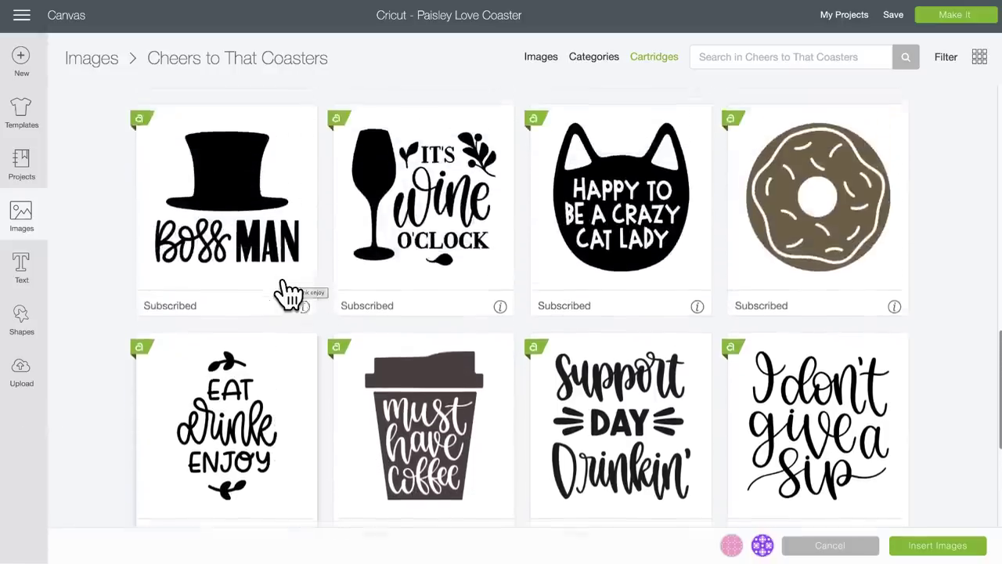
pyautogui.scroll(4, 287, 293)
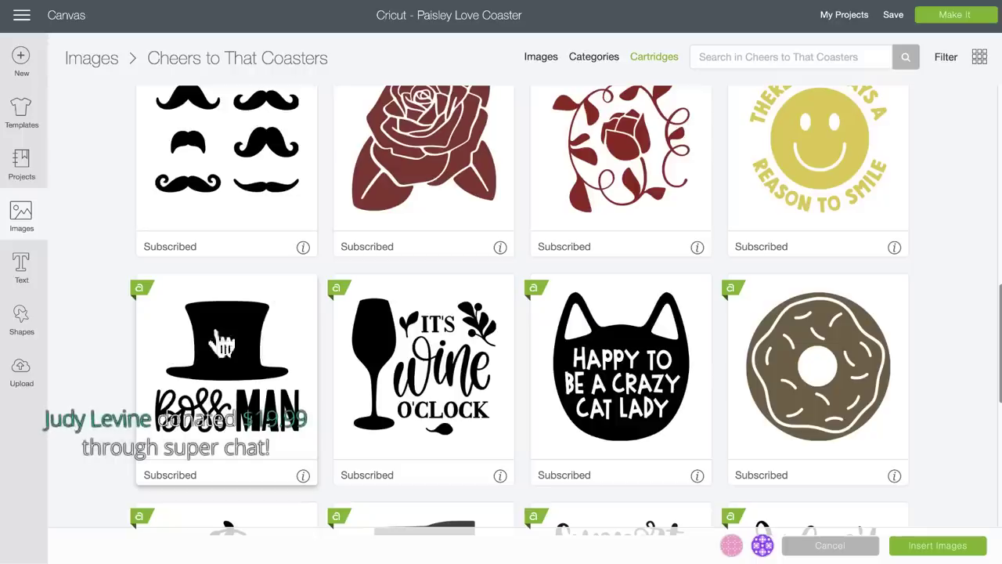
pyautogui.scroll(5, 301, 297)
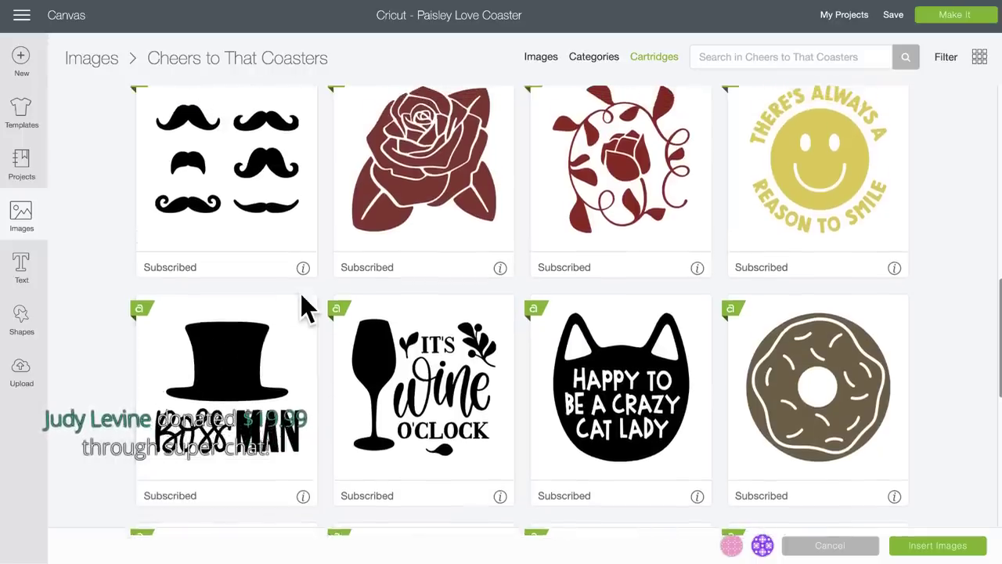
pyautogui.scroll(-1, 302, 296)
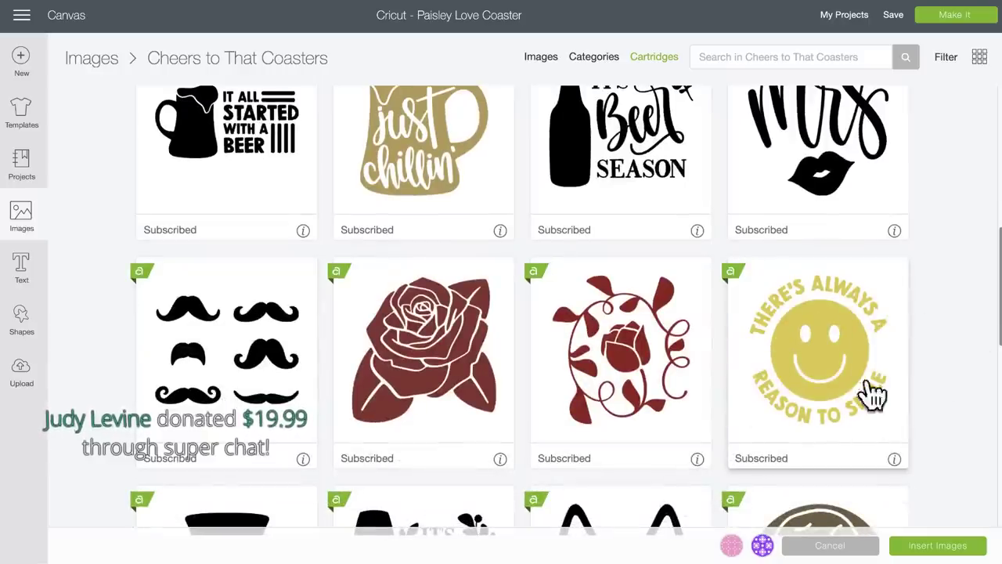
# Step: Add the "There's always a reason to smile" smiley design to the selection and insert the selected images on the canvas
pyautogui.click(818, 345)
pyautogui.scroll(-3, 822, 353)
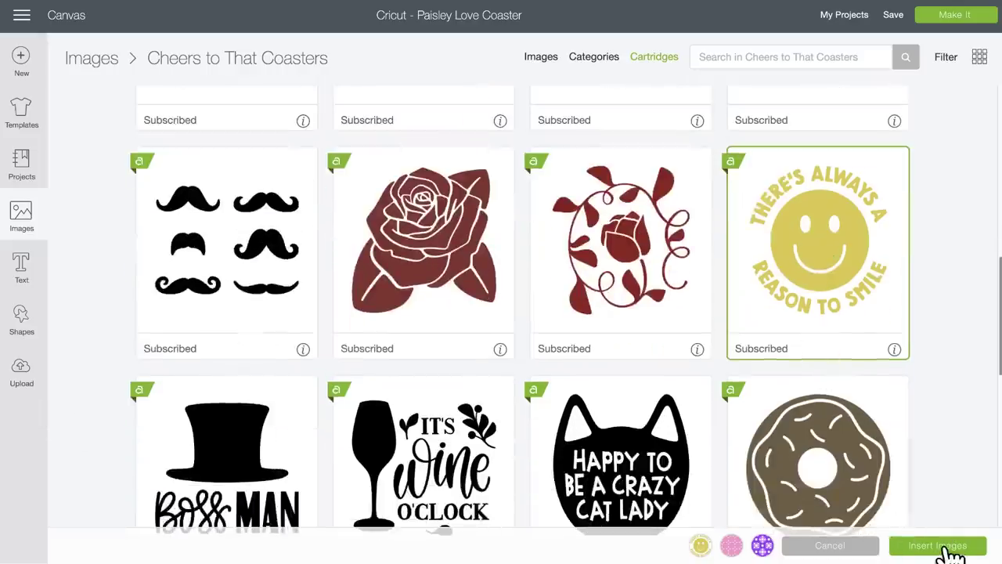
pyautogui.click(947, 548)
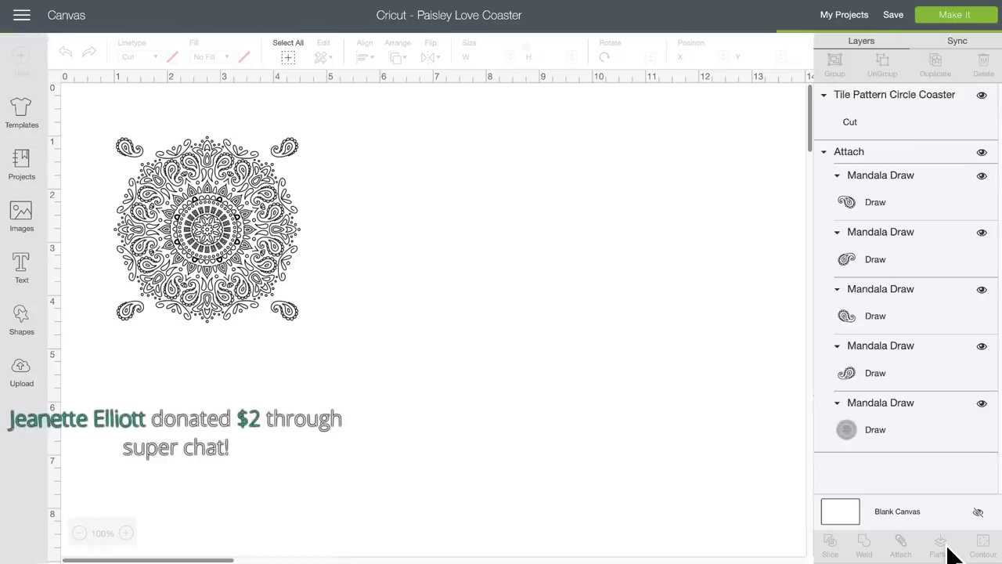
# Step: Move the smiley design into the empty area beside the coasters and shift the purple square coaster to about X 2.11, Y 1.79
pyautogui.moveTo(258, 243); pyautogui.dragTo(572, 230)
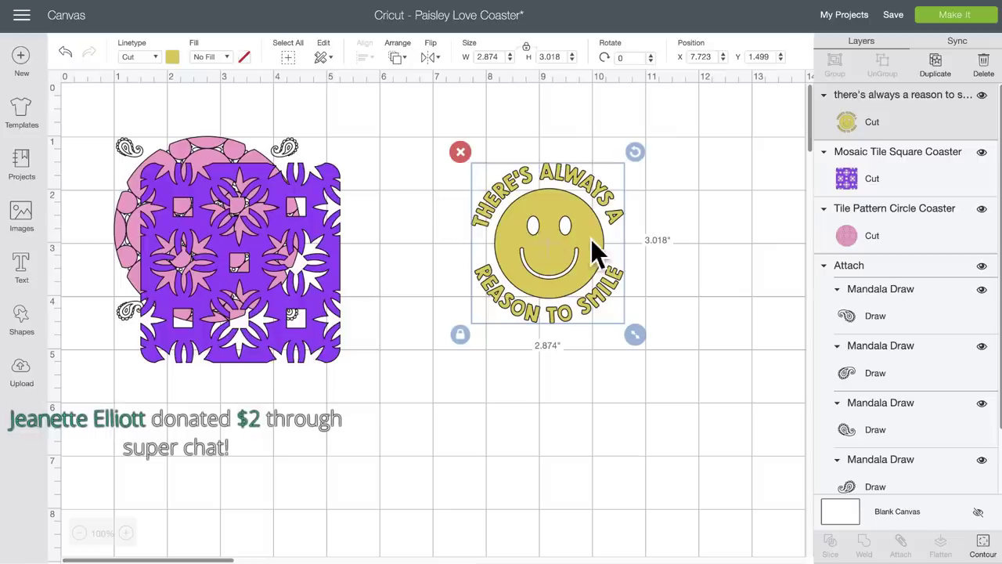
pyautogui.moveTo(559, 238); pyautogui.dragTo(617, 234)
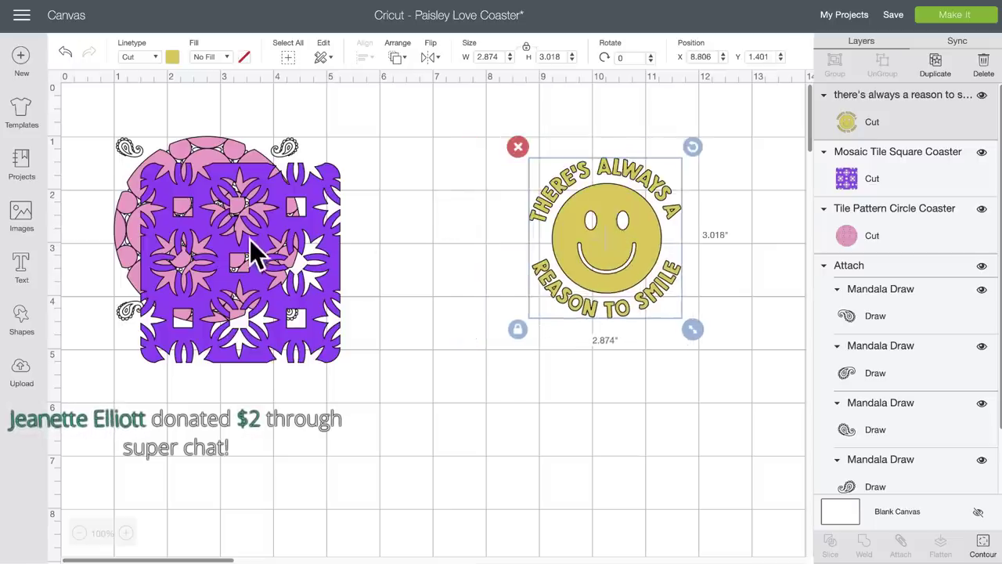
pyautogui.moveTo(250, 240); pyautogui.dragTo(284, 256)
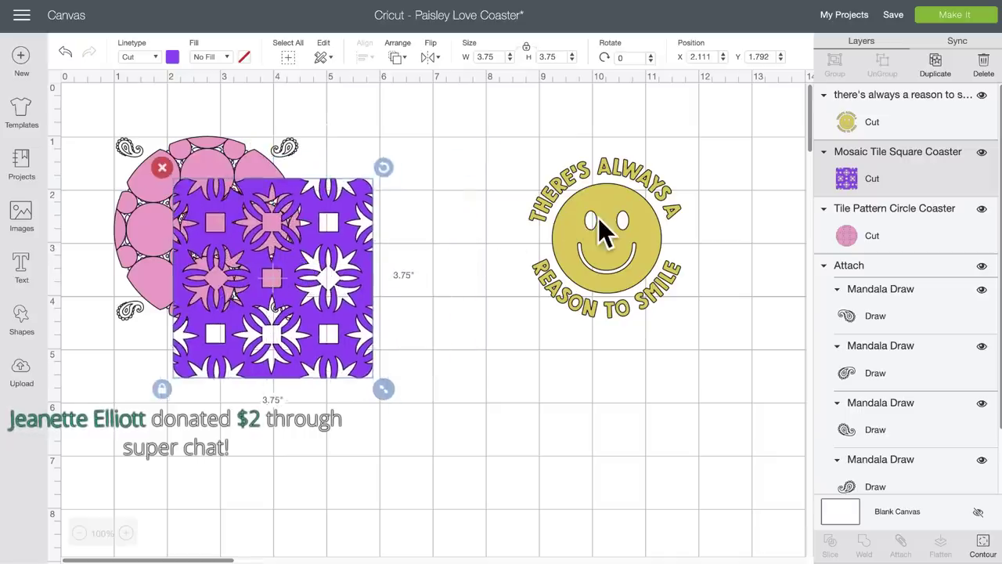
# Step: Enlarge the smiley design to about 6.38 by 6.70 inches and position it beside the purple coaster at about X 6.53, Y 0.37
pyautogui.moveTo(603, 231); pyautogui.dragTo(465, 216)
pyautogui.moveTo(550, 303); pyautogui.dragTo(743, 490)
pyautogui.moveTo(566, 346); pyautogui.dragTo(582, 315)
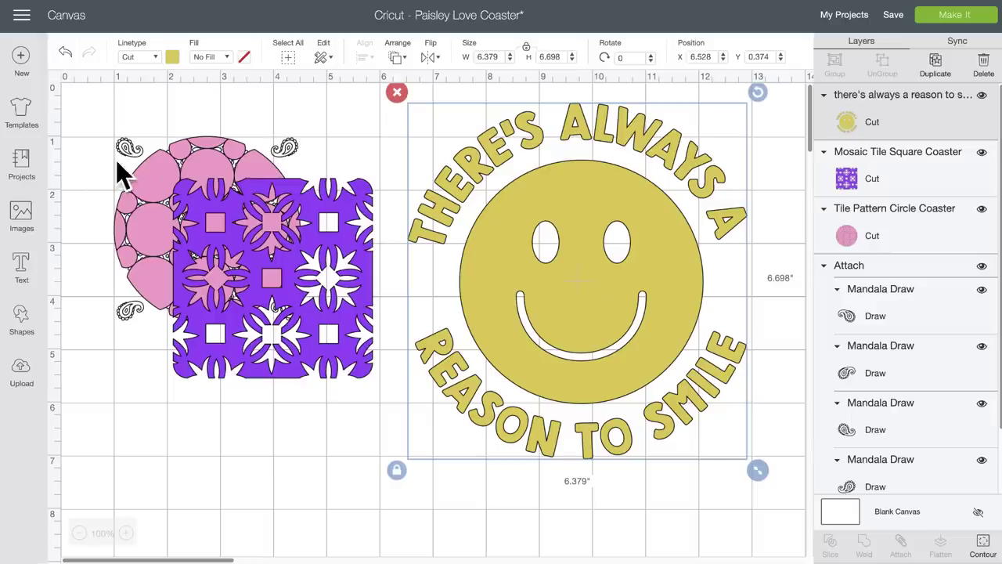
# Step: Return to the image library's cartridges, search for "coaster", and look over the matching image sets
pyautogui.click(21, 218)
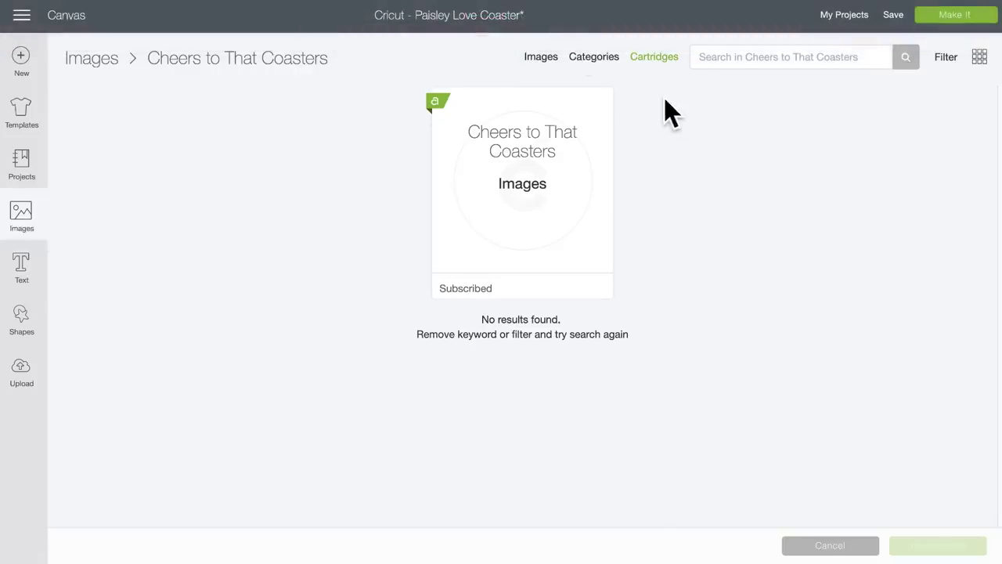
pyautogui.click(656, 59)
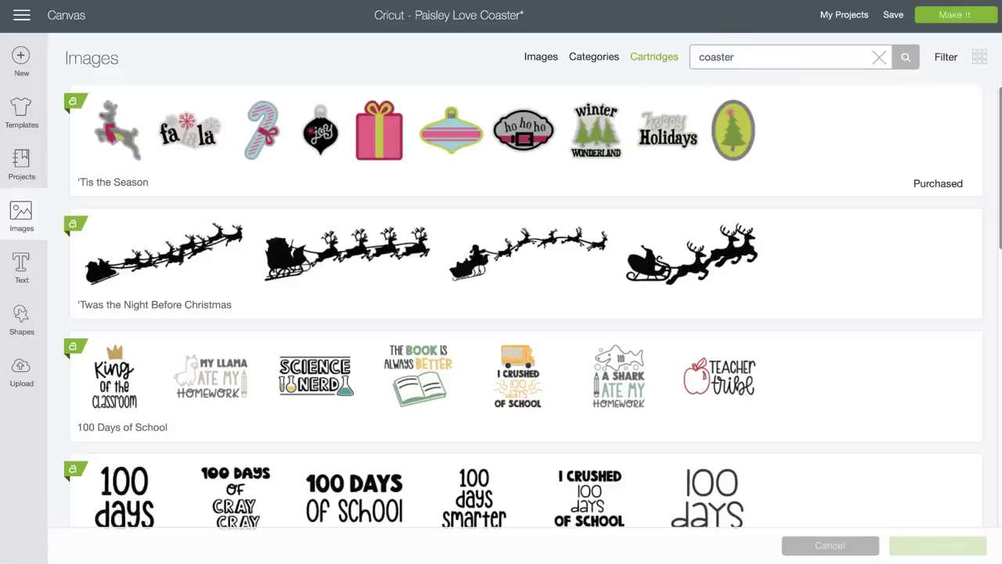
pyautogui.press('Return')
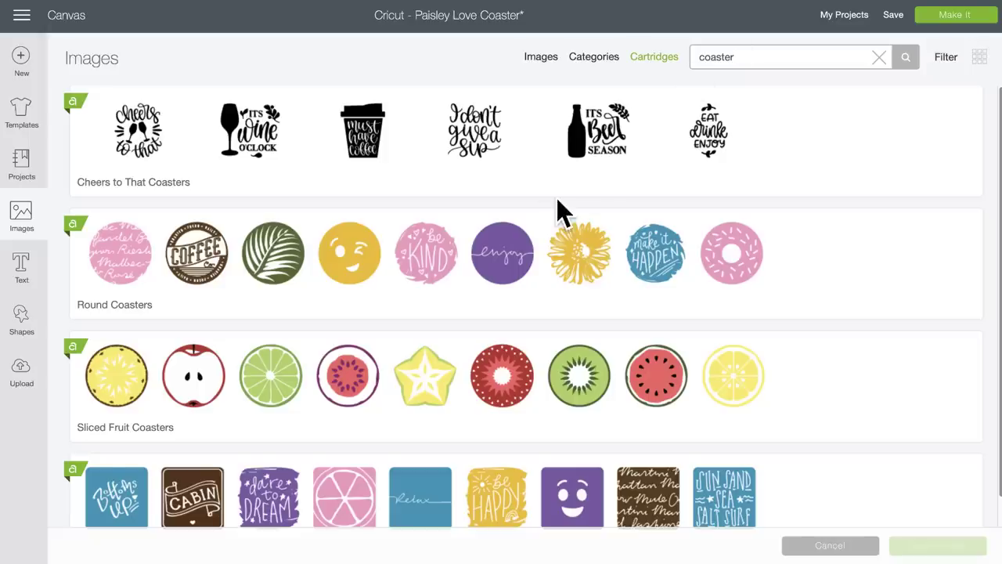
pyautogui.scroll(-1, 540, 205)
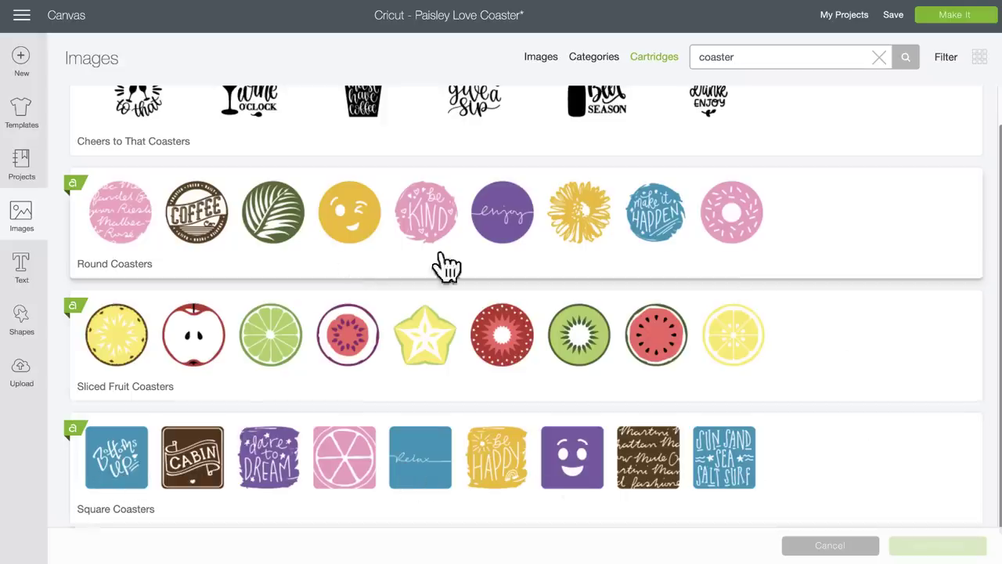
pyautogui.scroll(1, 403, 247)
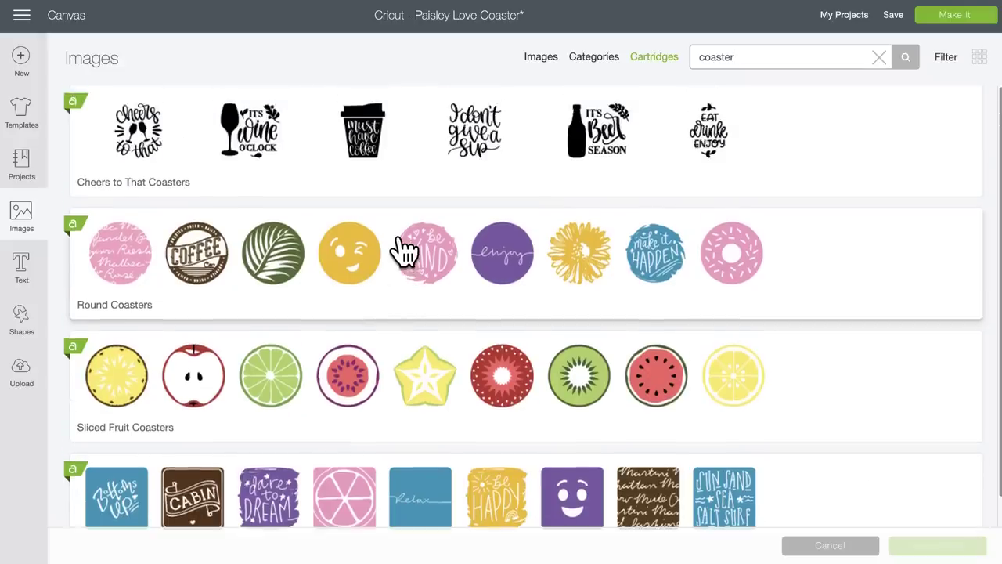
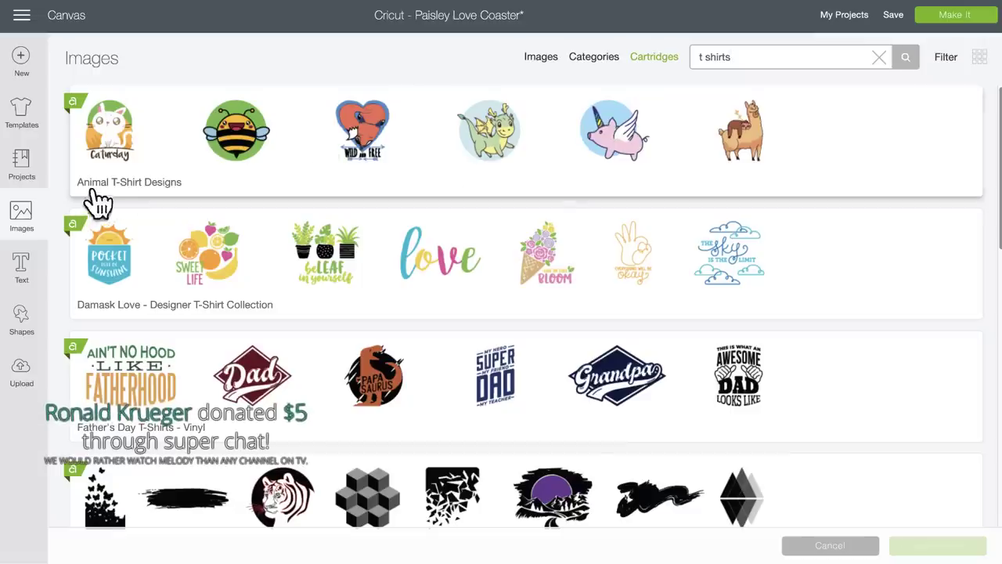
# Step: Look through the image sets for "t shirts", from Animal T-Shirt Designs down to Trendy T-Shirts
pyautogui.scroll(-4, 200, 201)
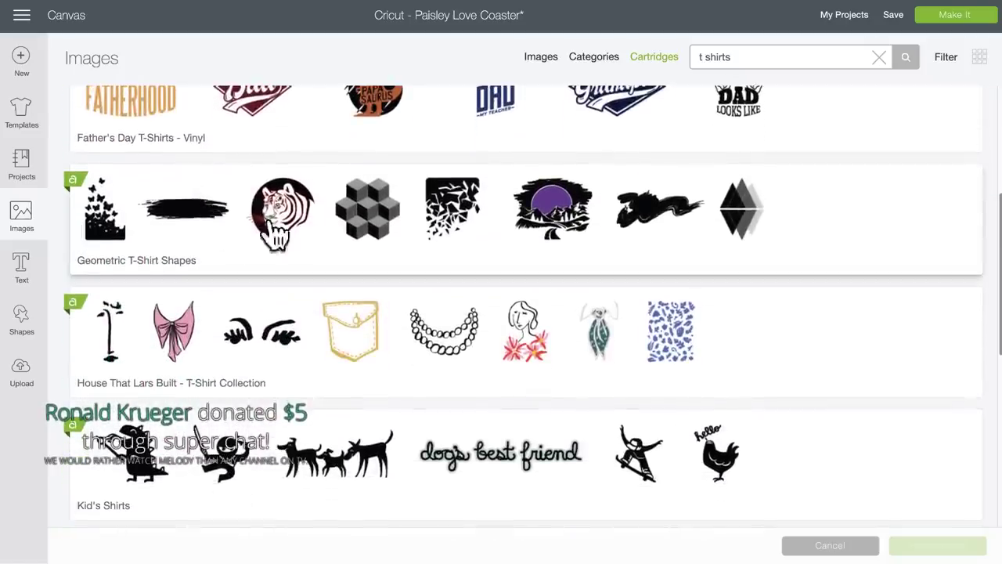
pyautogui.scroll(-2, 231, 231)
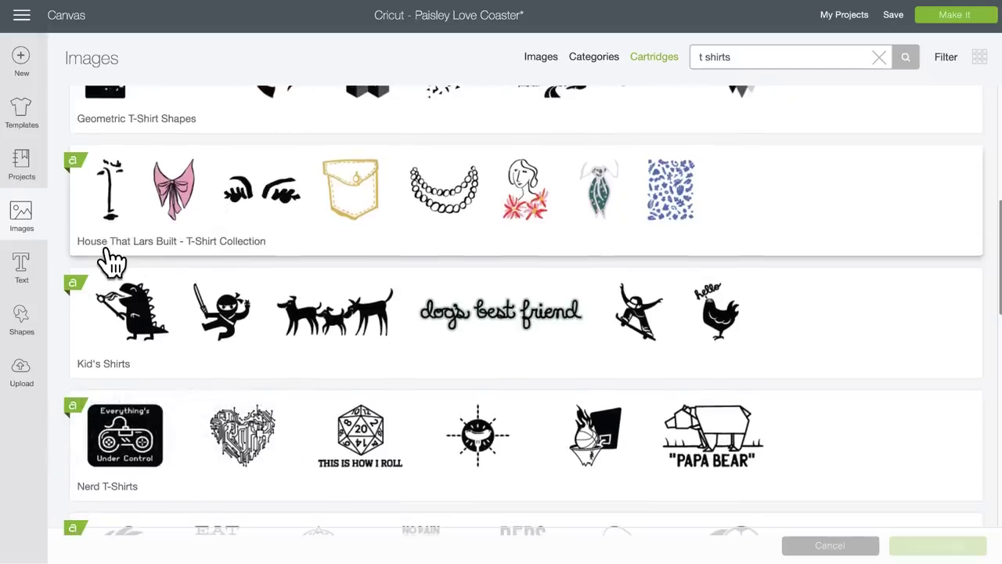
pyautogui.scroll(2, 172, 196)
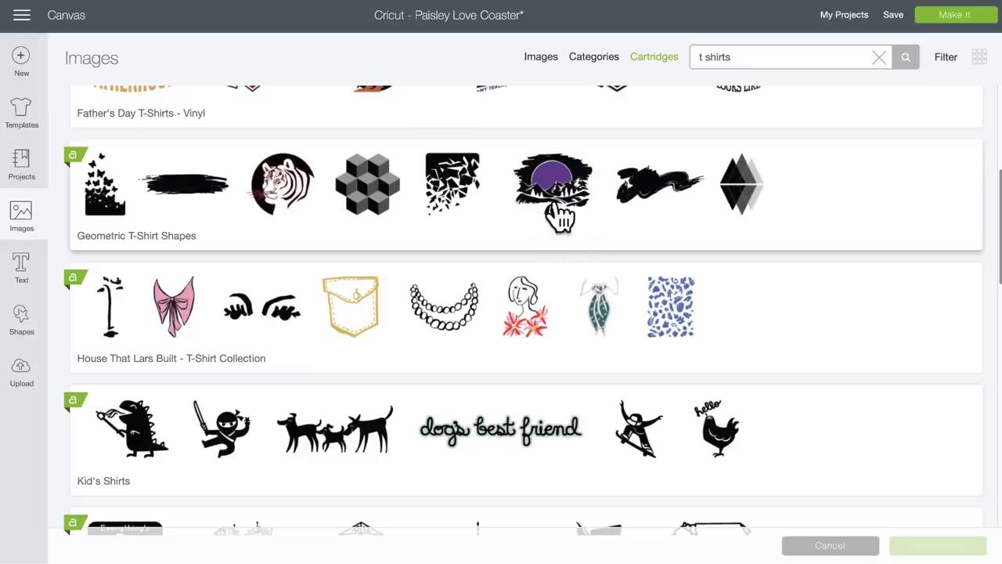
pyautogui.scroll(4, 553, 213)
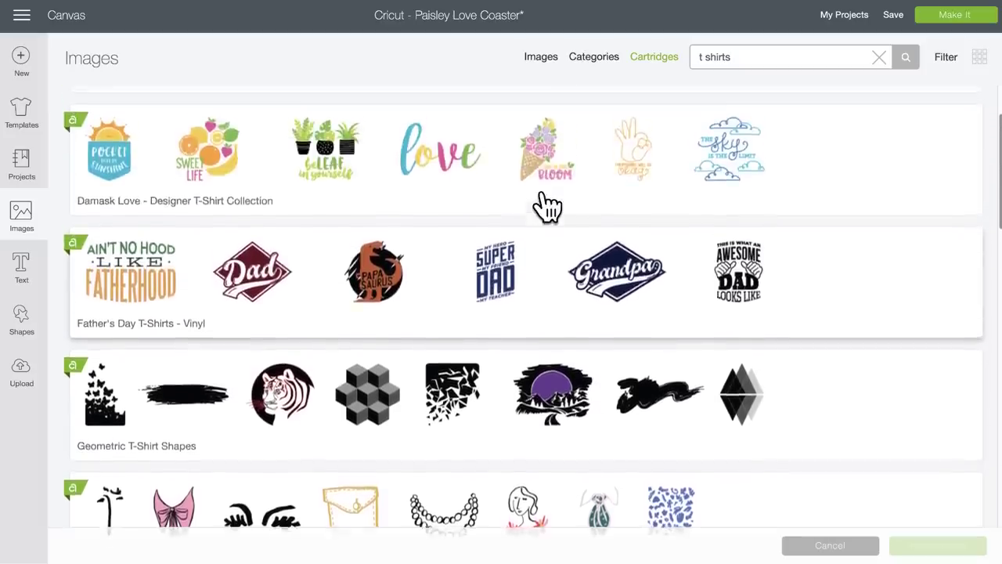
pyautogui.scroll(-8, 546, 206)
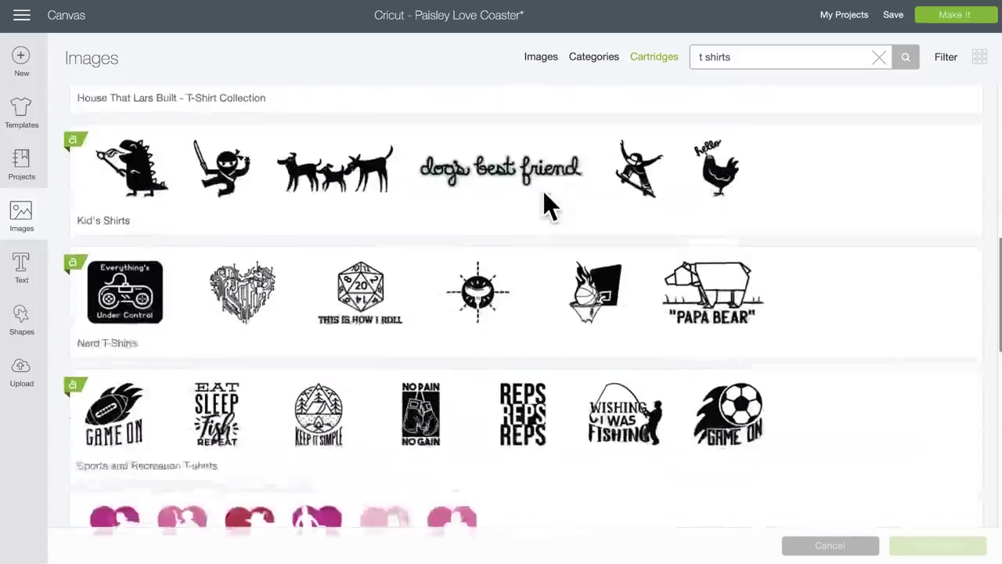
pyautogui.scroll(-3, 546, 196)
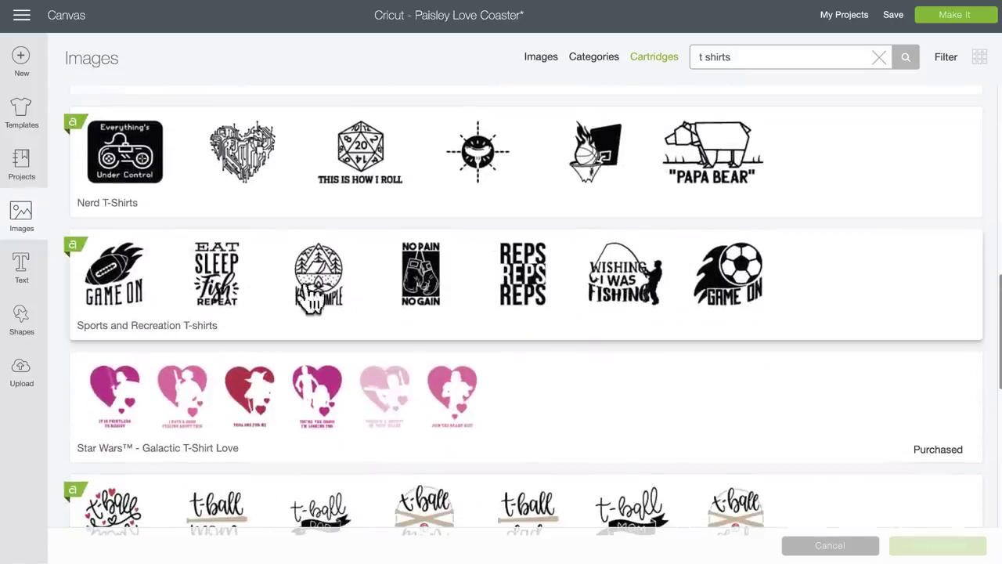
pyautogui.scroll(-8, 620, 278)
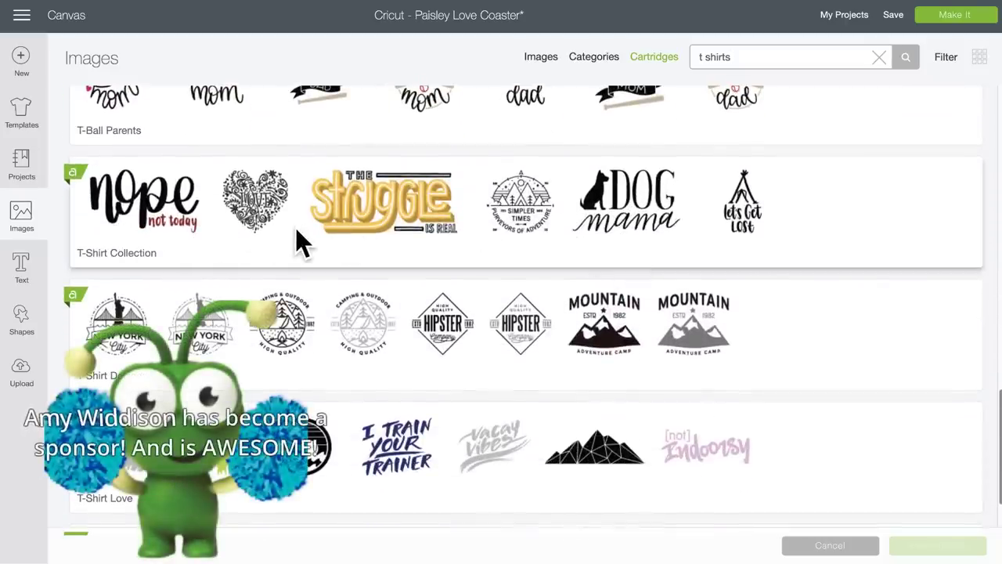
pyautogui.scroll(-2, 296, 231)
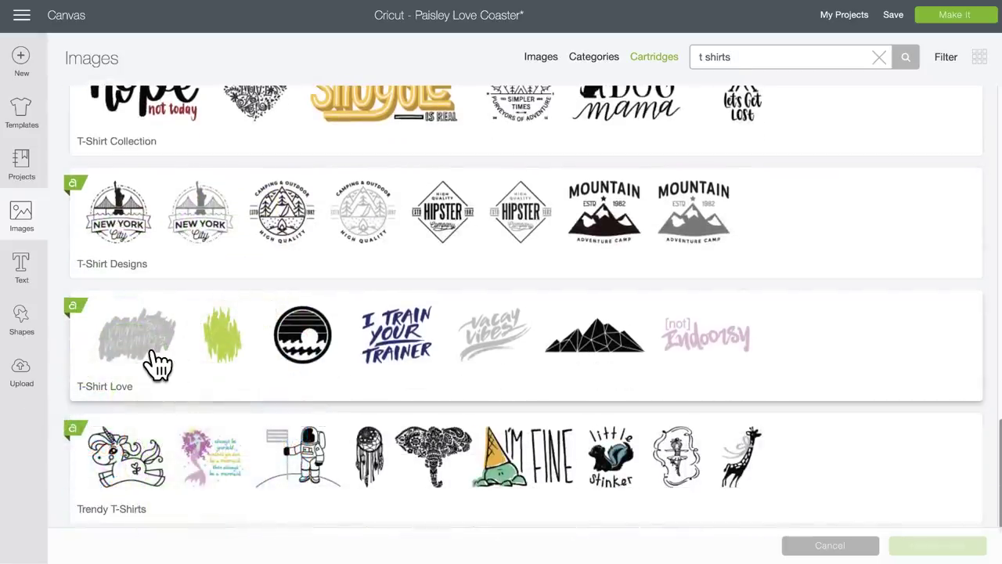
pyautogui.scroll(15, 285, 368)
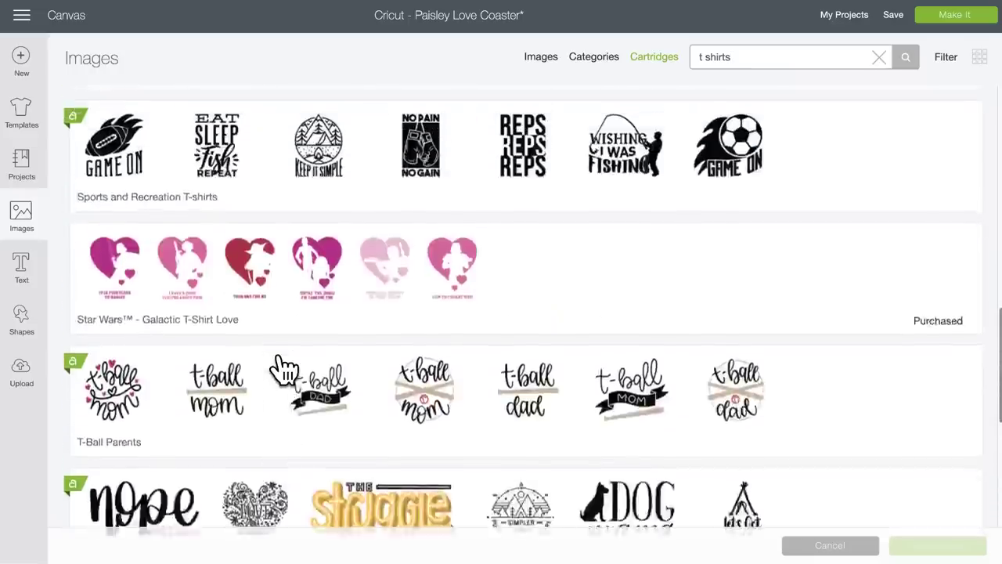
pyautogui.scroll(3, 284, 370)
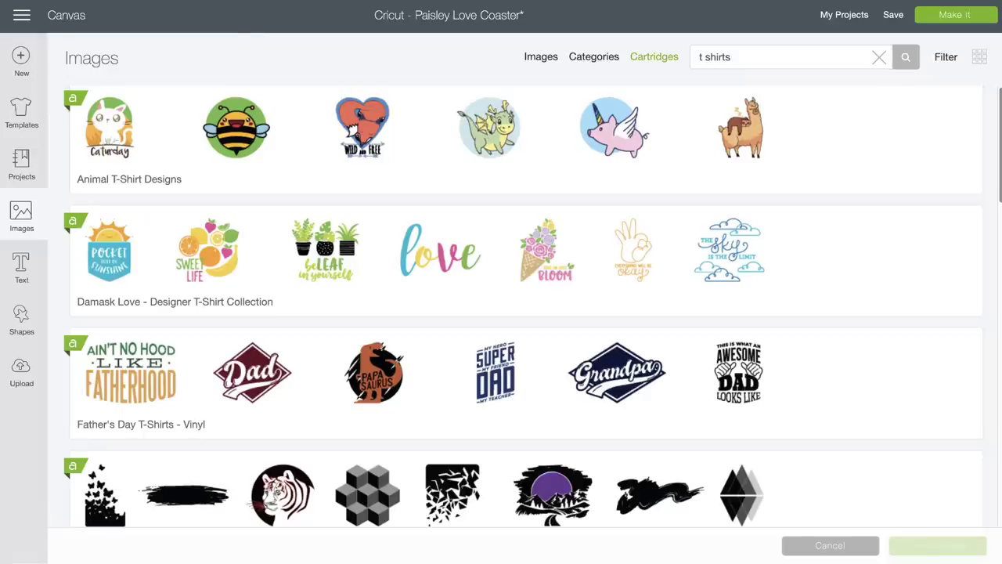
# Step: Open the Animal T-Shirt Designs image set and look through its animal illustrations
pyautogui.click(369, 134)
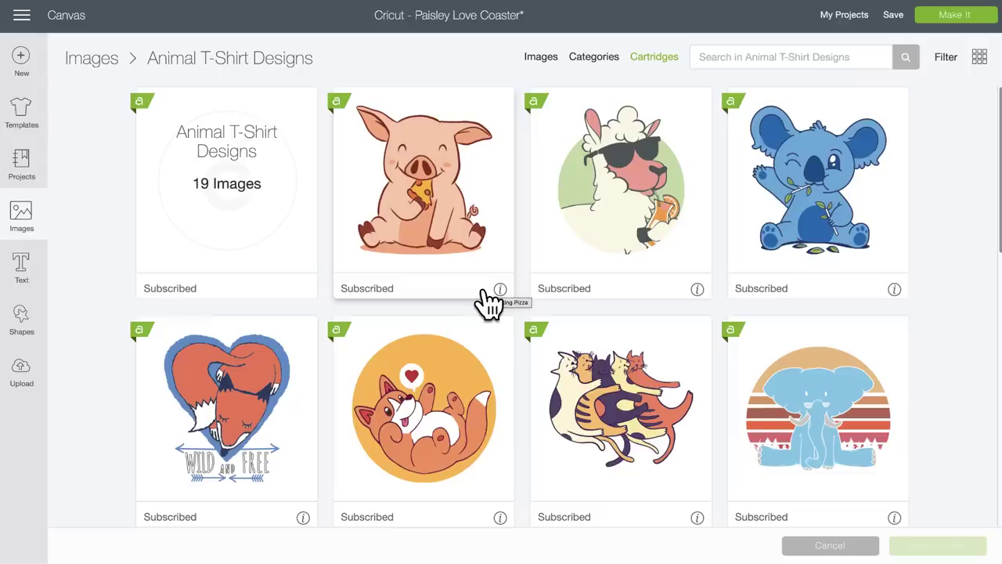
pyautogui.scroll(-5, 485, 301)
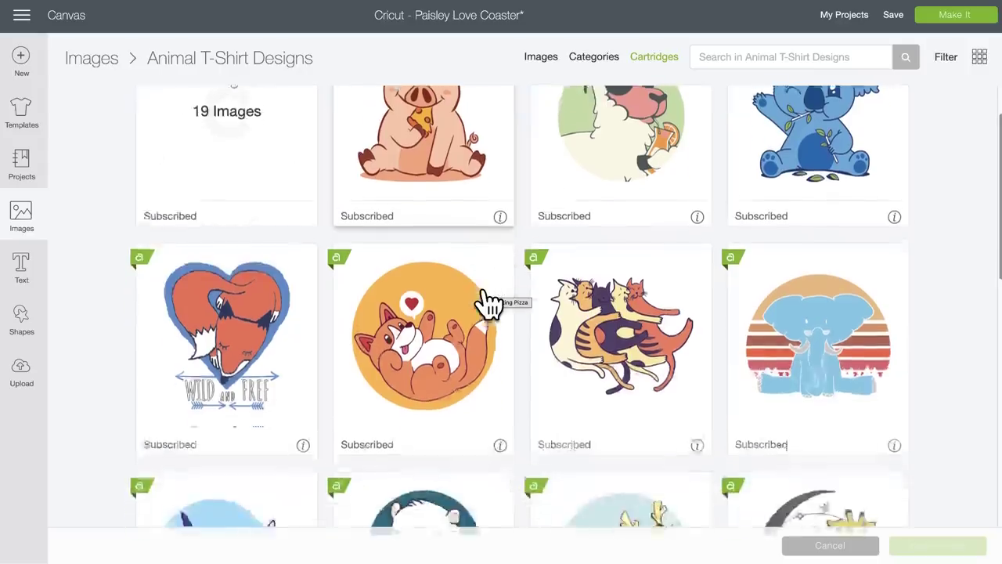
pyautogui.scroll(2, 485, 301)
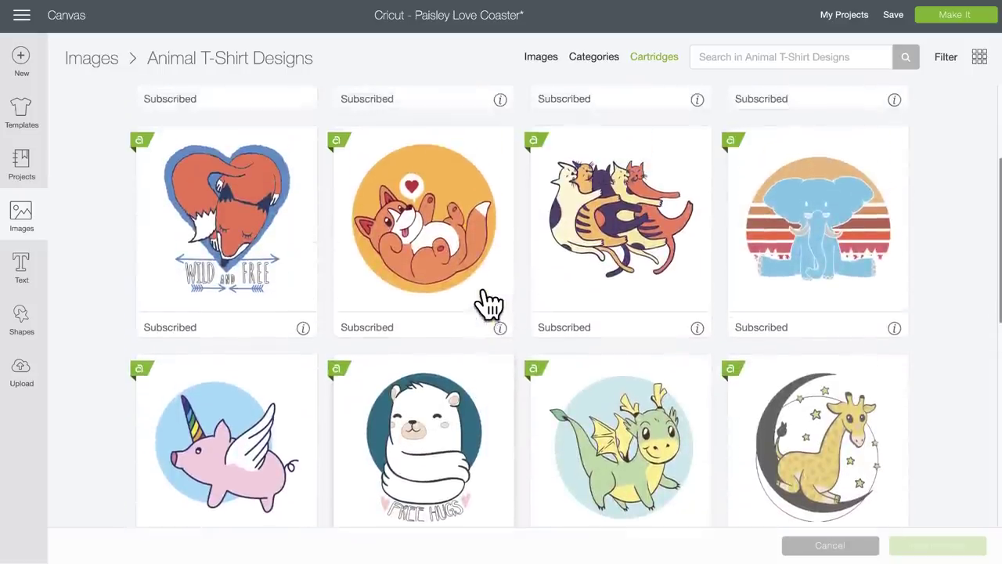
# Step: Look through the Animal T-Shirt Designs images and select the rainbow-horned winged pig
pyautogui.scroll(-3, 358, 308)
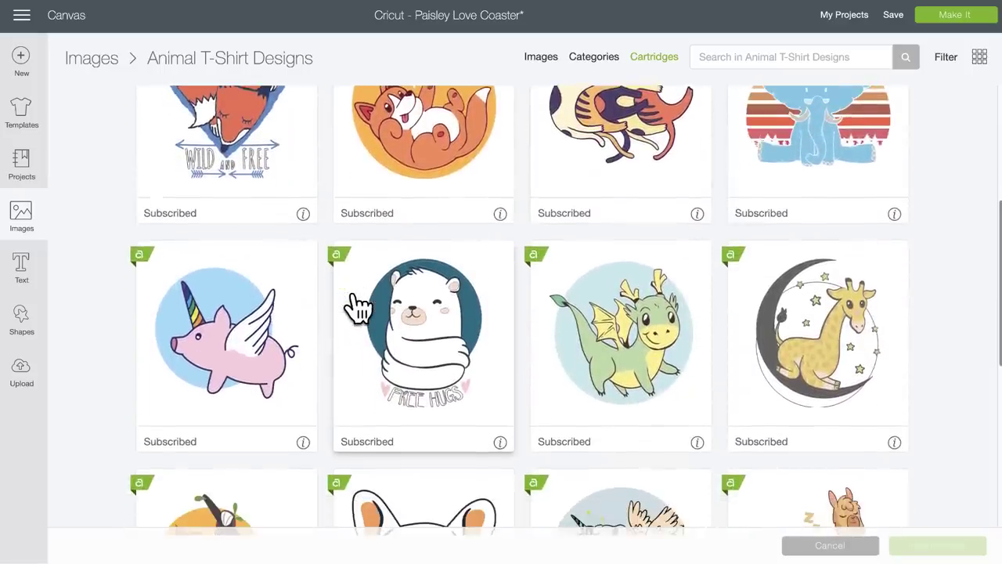
pyautogui.scroll(-2, 358, 308)
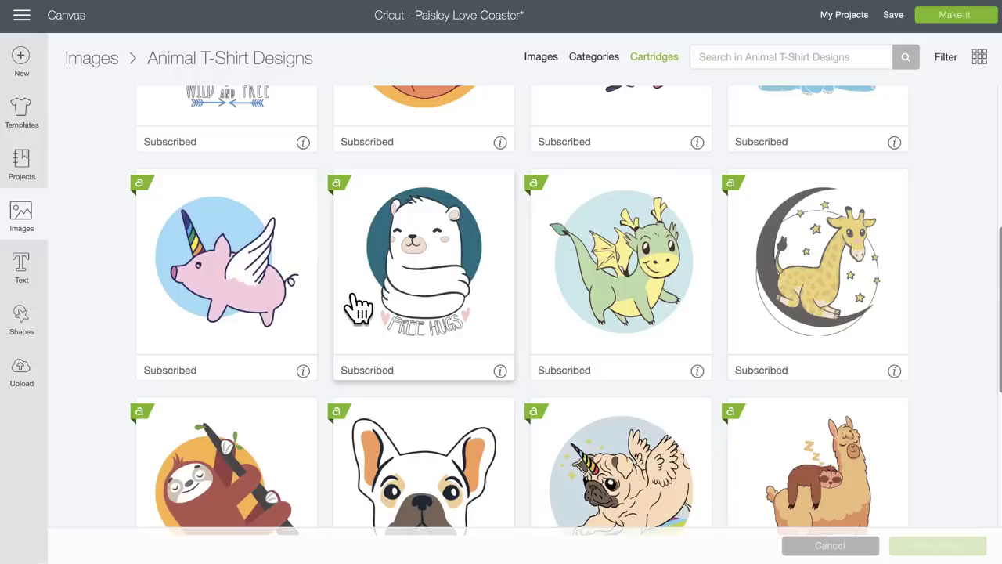
pyautogui.scroll(-10, 358, 307)
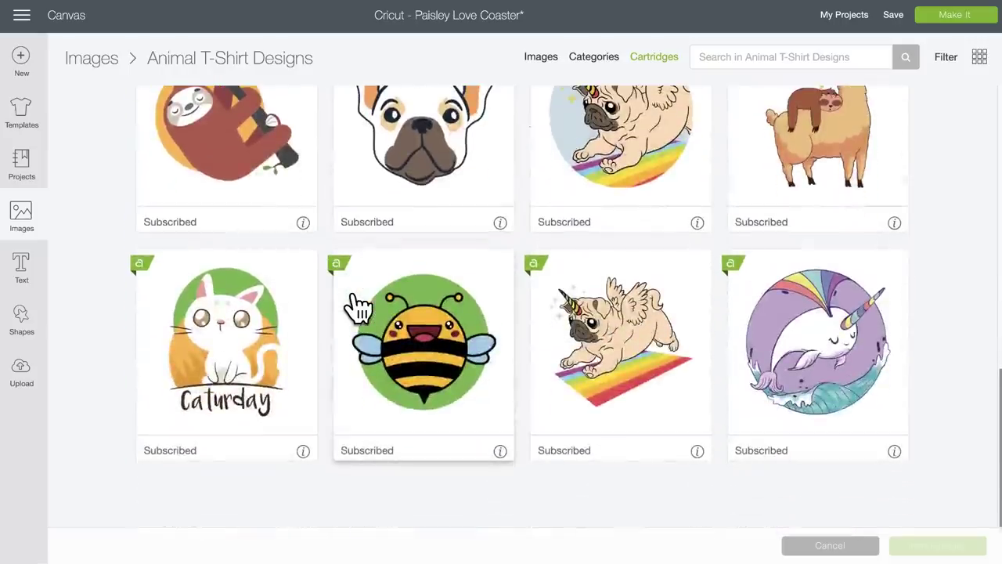
pyautogui.scroll(8, 358, 307)
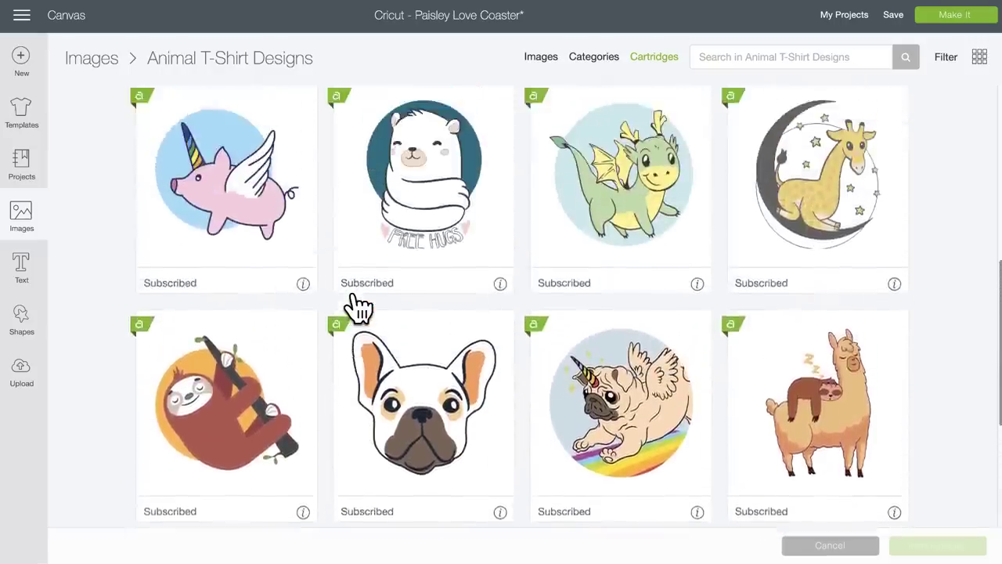
pyautogui.click(200, 235)
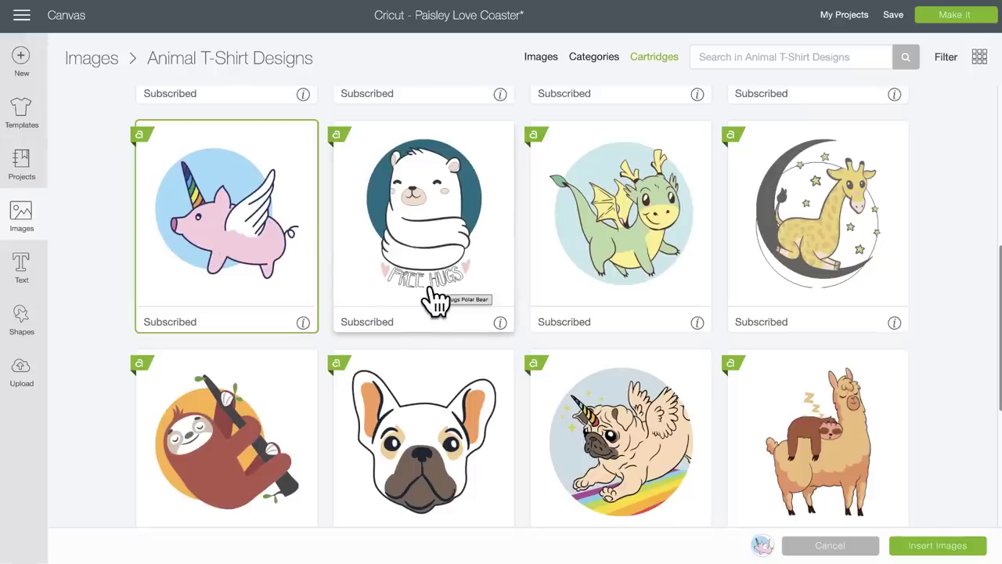
# Step: Add the pile of cats image to the selection and insert both images on the canvas
pyautogui.scroll(5, 437, 300)
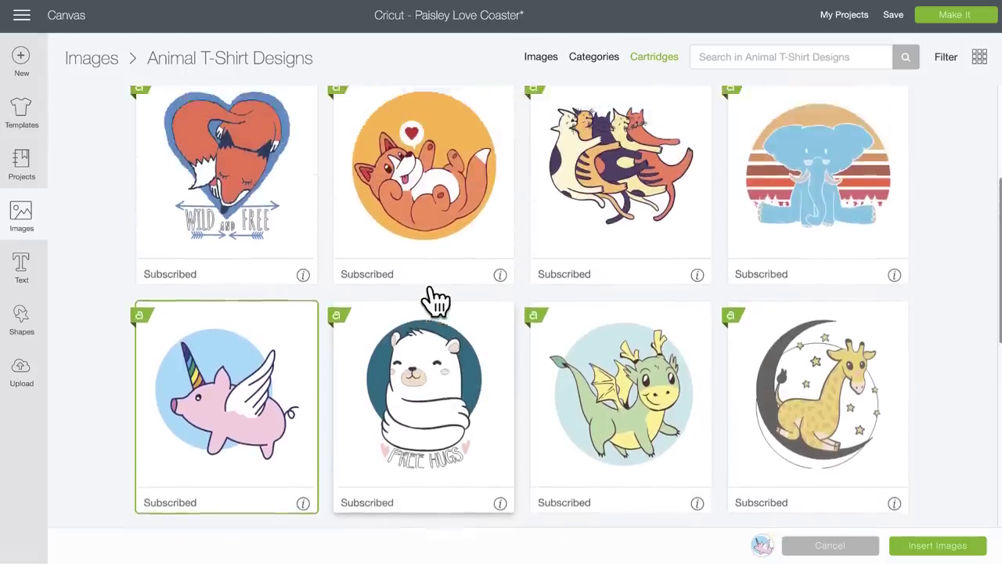
pyautogui.scroll(2, 434, 301)
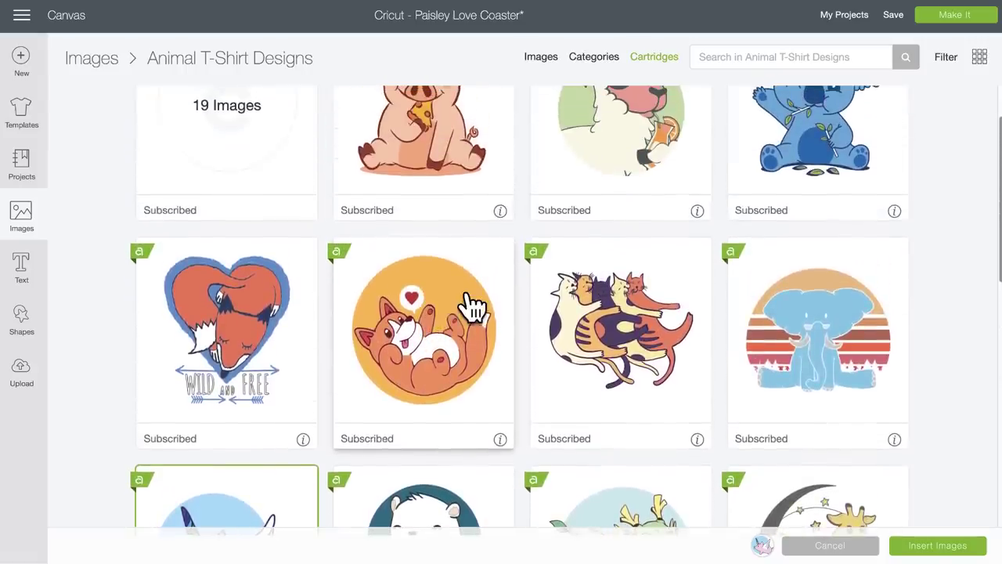
pyautogui.scroll(2, 548, 317)
pyautogui.click(612, 323)
pyautogui.scroll(2, 610, 313)
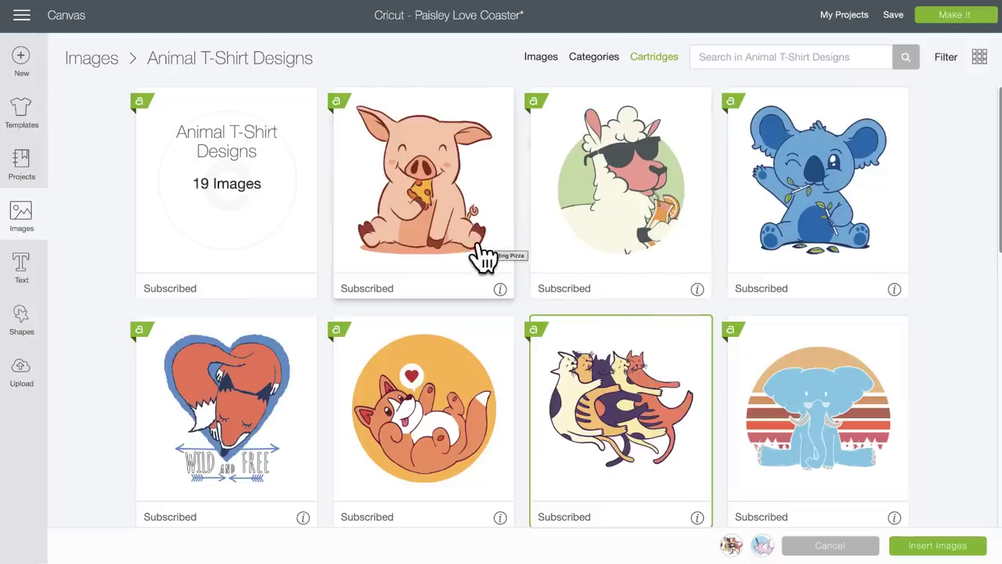
pyautogui.scroll(-3, 484, 257)
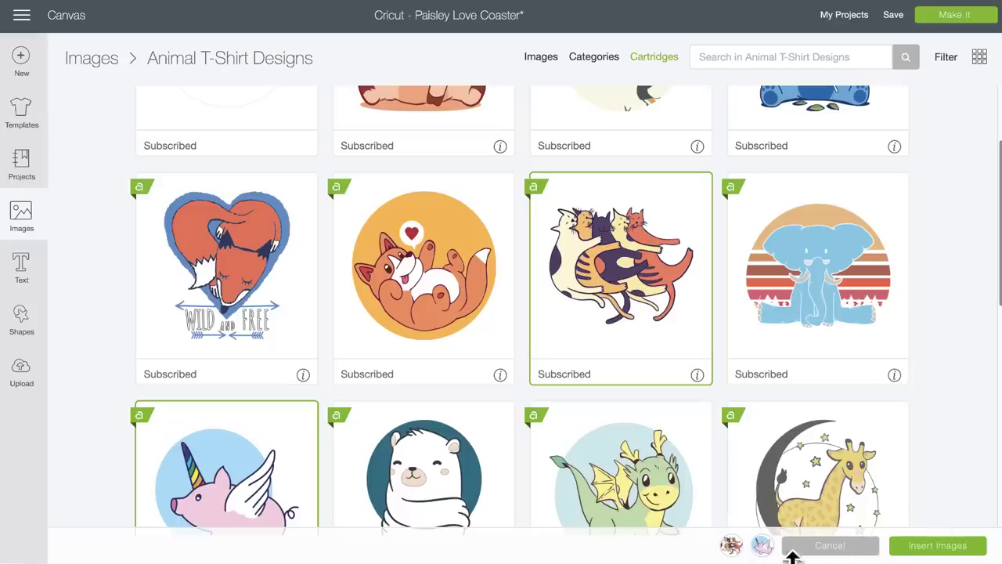
pyautogui.click(940, 546)
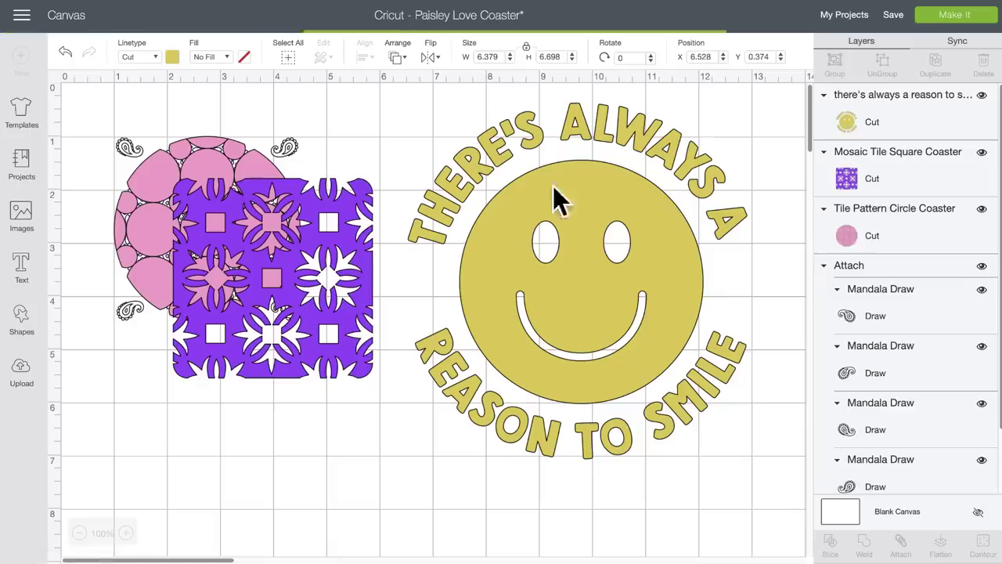
# Step: Delete the purple square coaster, the pink circle coaster, the attached paisley drawing and the smiley design from the canvas
pyautogui.click(246, 228)
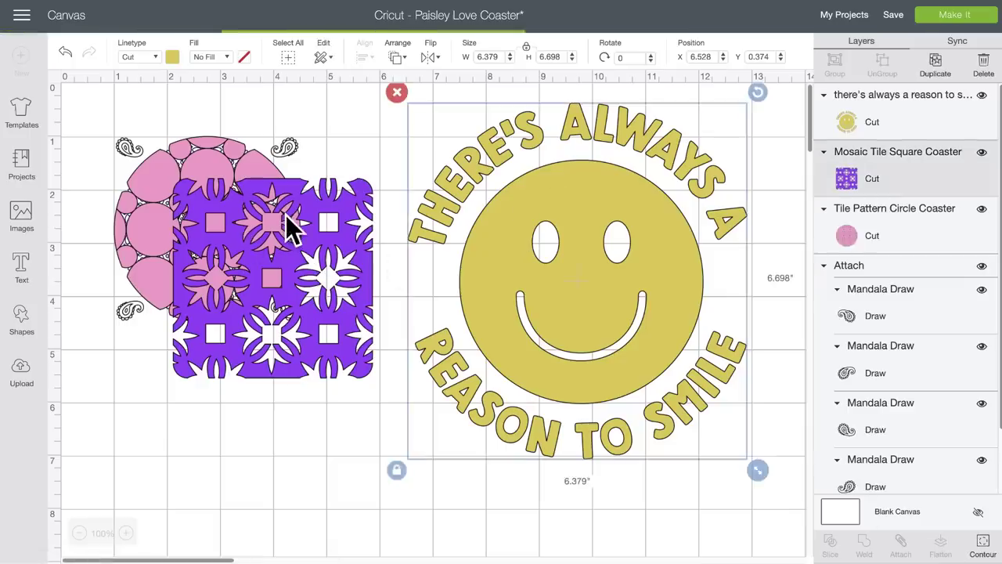
pyautogui.click(163, 168)
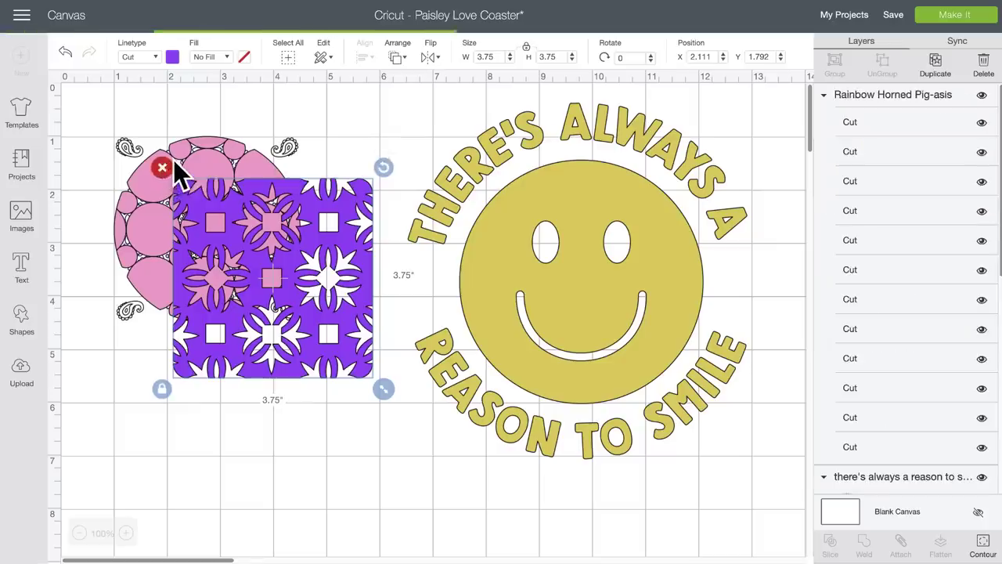
pyautogui.click(224, 166)
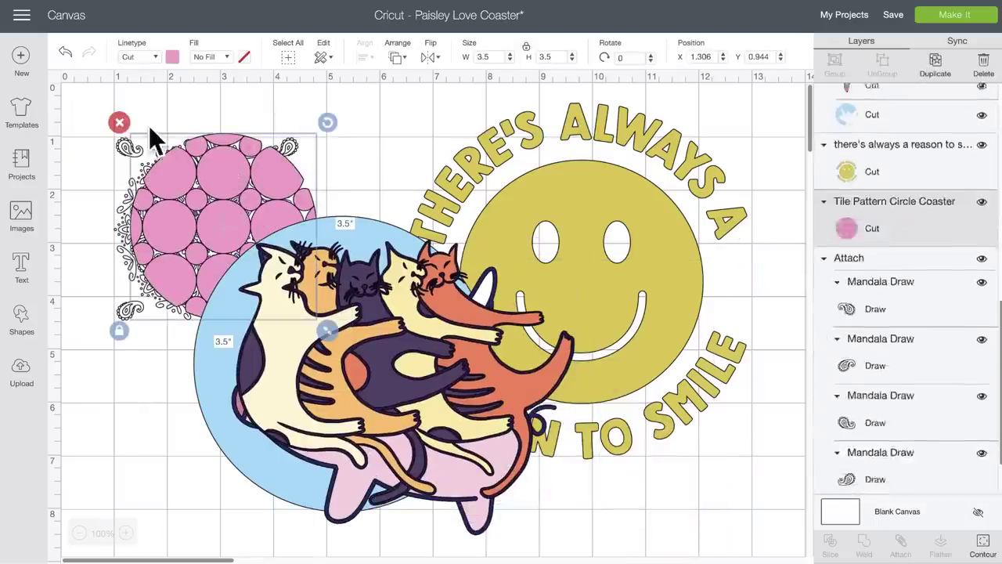
pyautogui.click(119, 122)
pyautogui.click(125, 145)
pyautogui.click(105, 126)
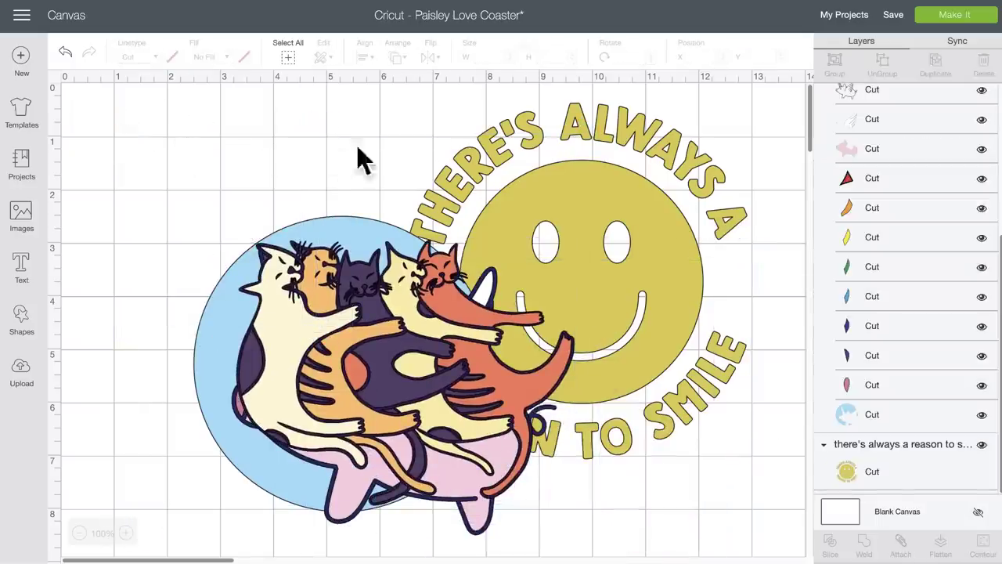
pyautogui.click(487, 151)
pyautogui.click(399, 93)
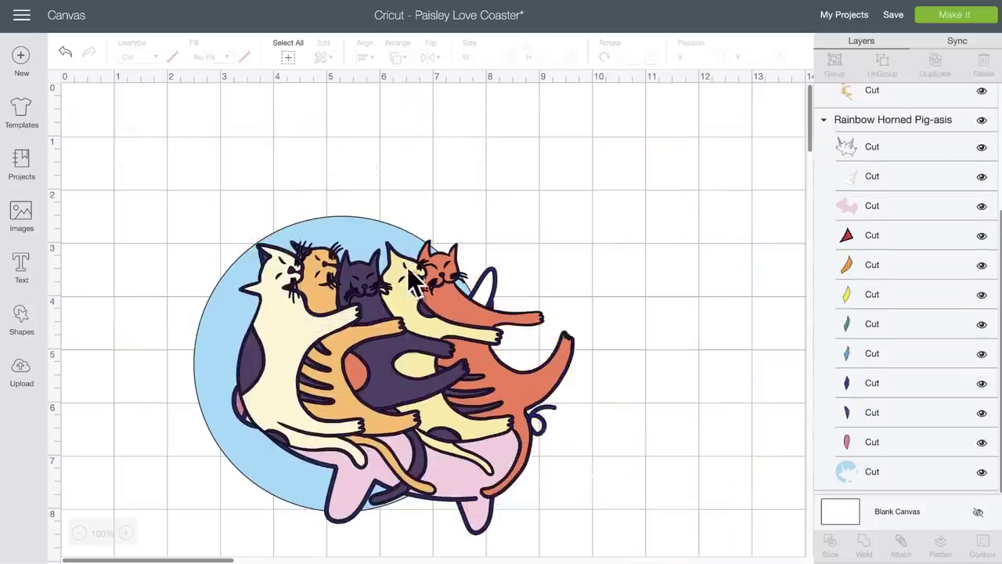
# Step: Separate the two designs, placing the pig at about X 0.15, Y 6.47 and the cats above it at about X 2.60, Y 0.82
pyautogui.click(439, 211)
pyautogui.moveTo(439, 211); pyautogui.dragTo(512, 184)
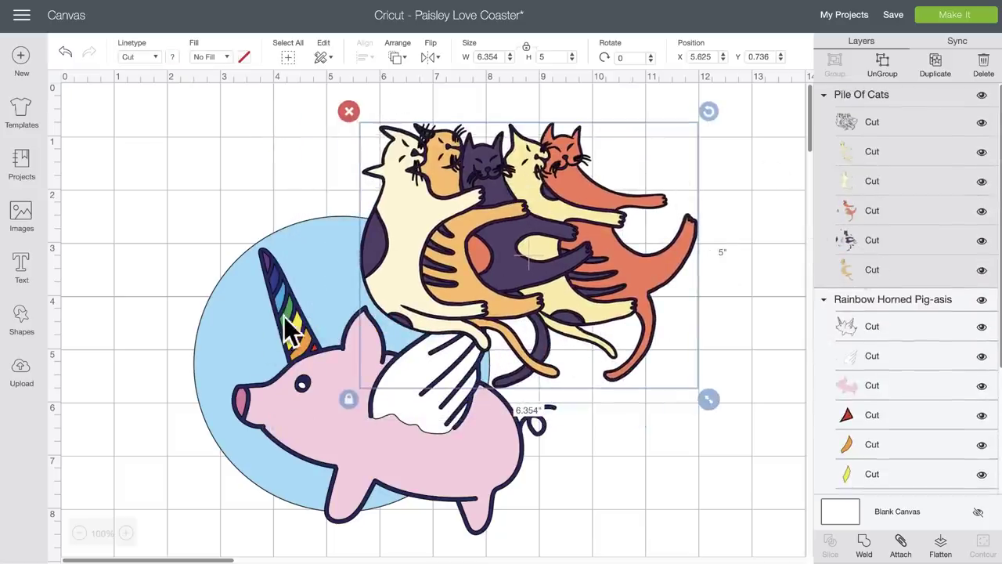
pyautogui.moveTo(283, 316); pyautogui.dragTo(161, 538)
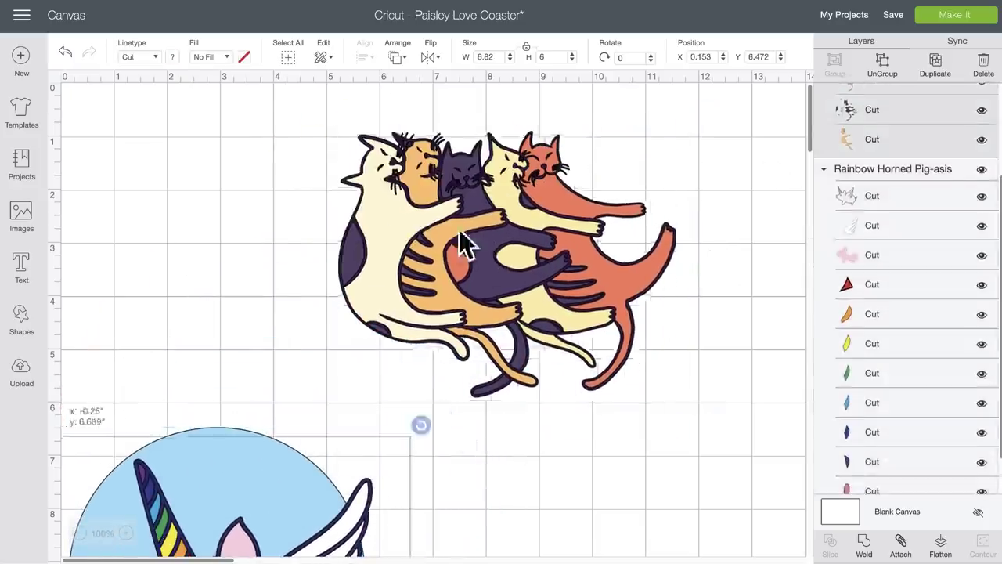
pyautogui.moveTo(461, 234); pyautogui.dragTo(331, 221)
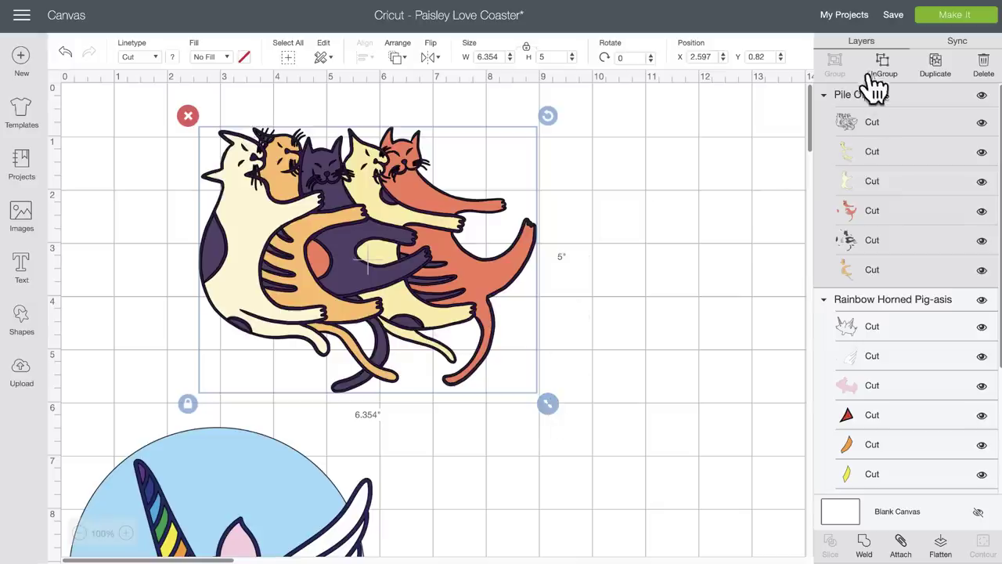
# Step: Ungroup the pile of cats, change its black outline layer to the Draw linetype and set it below the cats at about X 6.86, Y 6.68
pyautogui.click(891, 69)
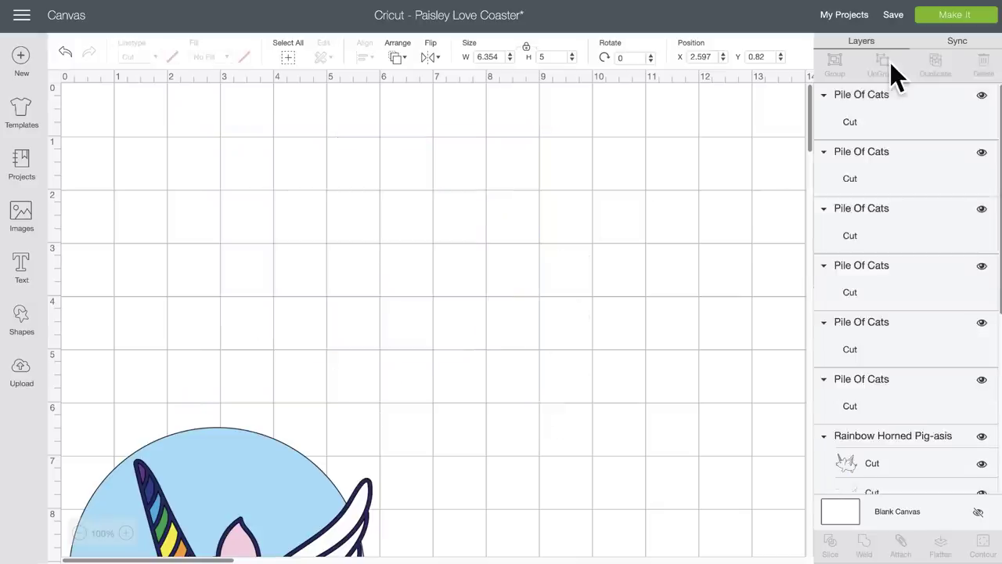
pyautogui.moveTo(454, 270); pyautogui.dragTo(705, 254)
pyautogui.click(155, 58)
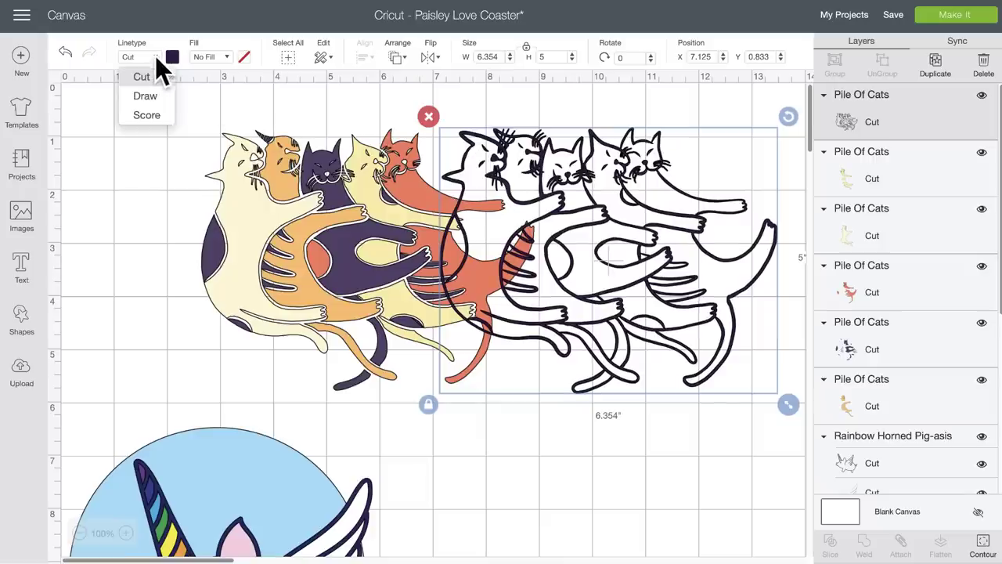
pyautogui.click(156, 95)
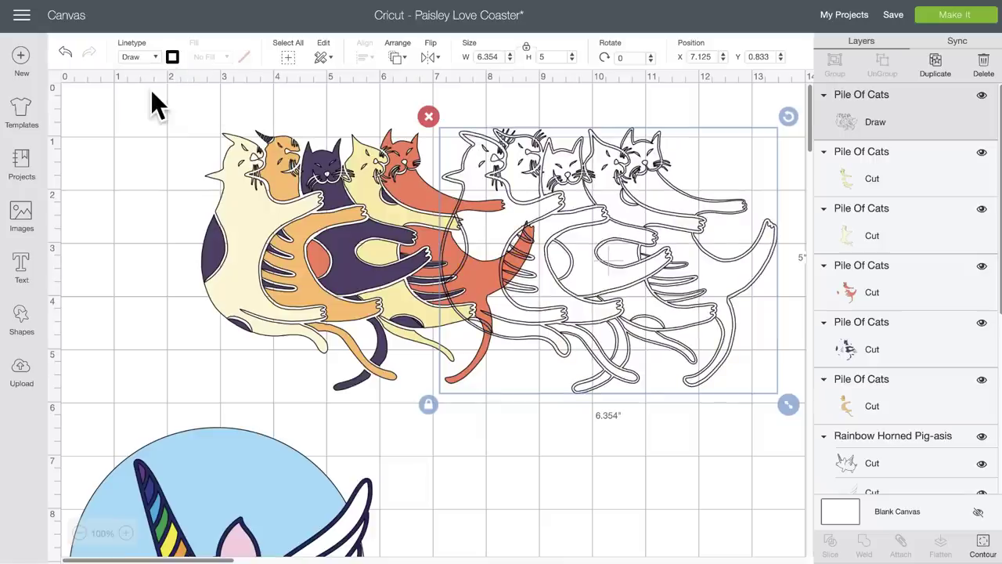
pyautogui.moveTo(615, 211); pyautogui.dragTo(636, 505)
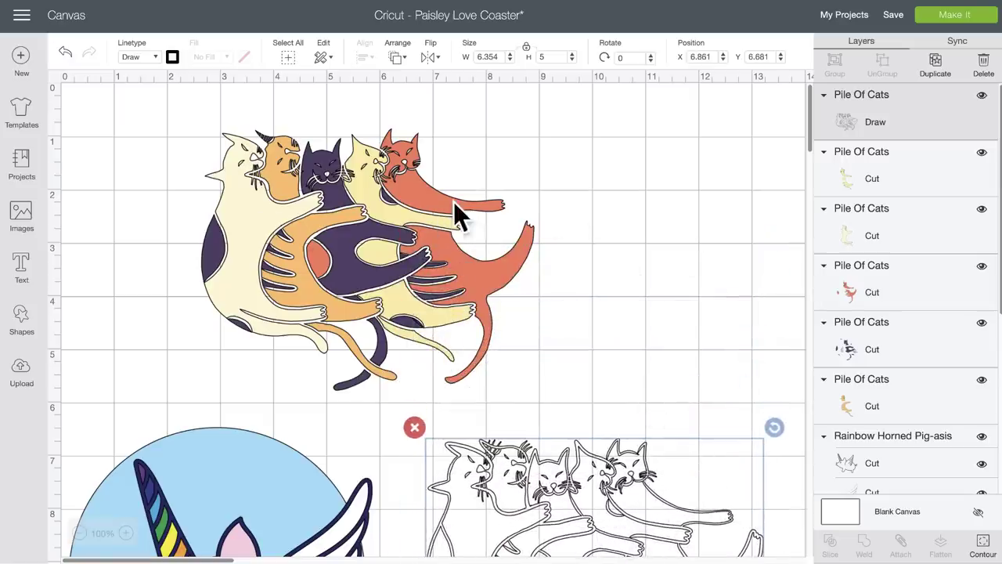
# Step: Pull the yellow, red and navy layers of the cats away from the cream and orange ones
pyautogui.moveTo(436, 195); pyautogui.dragTo(680, 173)
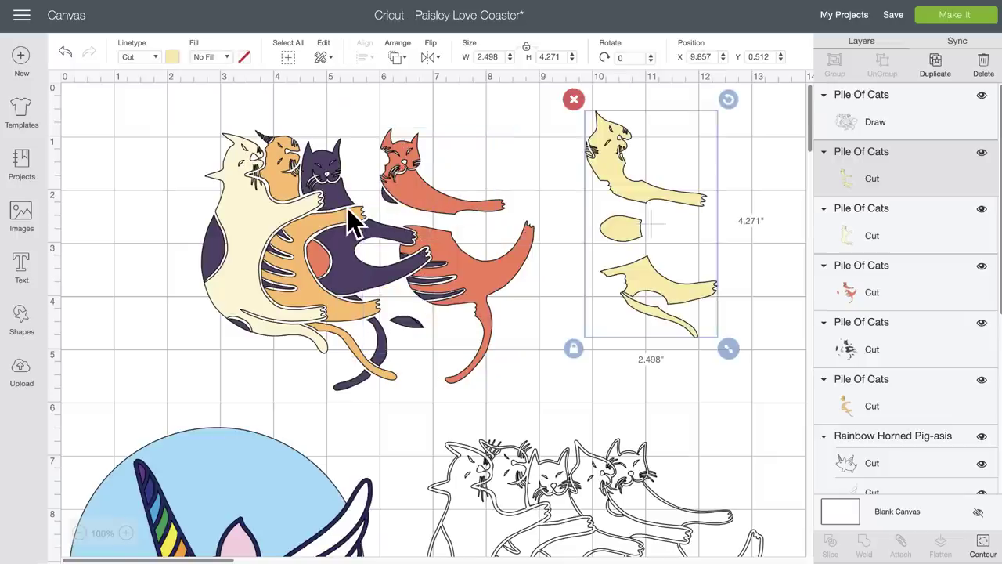
pyautogui.moveTo(350, 209); pyautogui.dragTo(596, 196)
pyautogui.moveTo(464, 260); pyautogui.dragTo(644, 258)
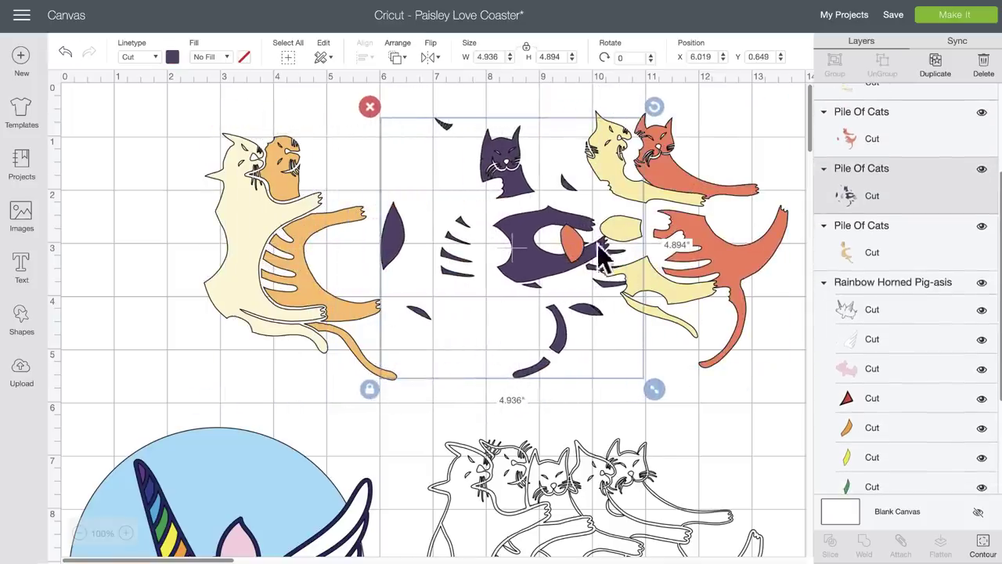
# Step: Reassemble the cats' colour layers near the canvas's upper left, fitting the orange, navy, yellow and red layers around the cream cat
pyautogui.moveTo(319, 220); pyautogui.dragTo(243, 224)
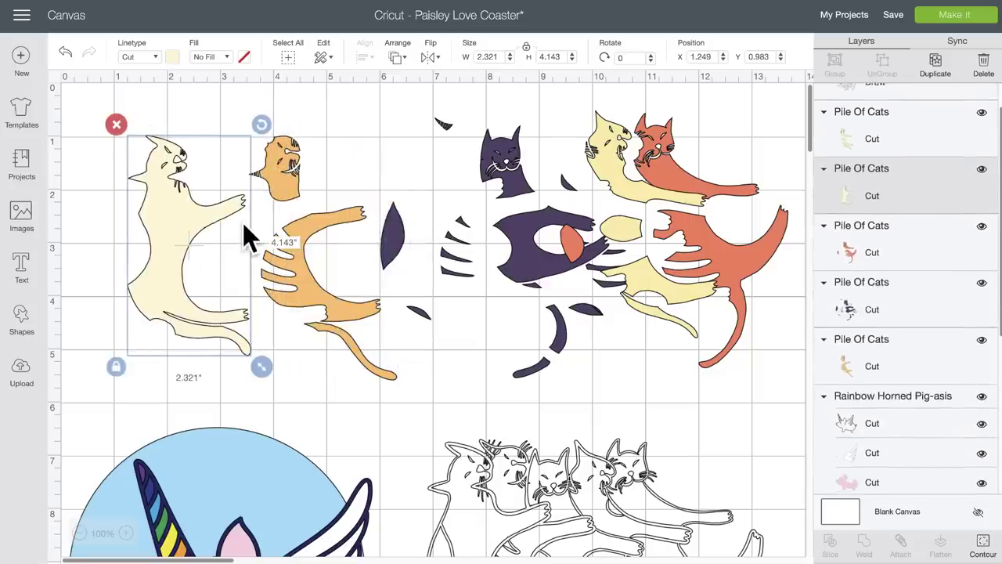
pyautogui.moveTo(272, 177); pyautogui.dragTo(195, 184)
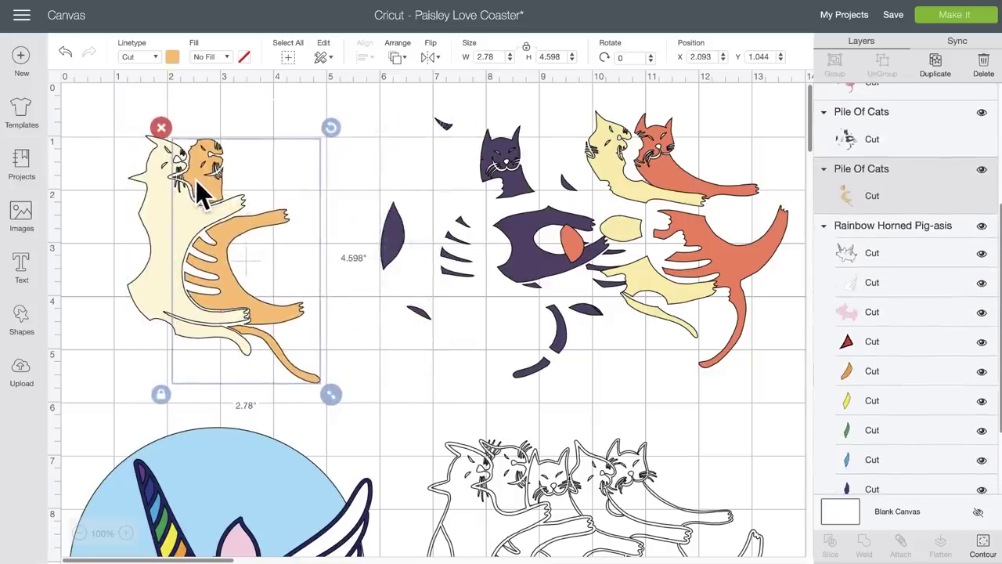
pyautogui.moveTo(515, 224); pyautogui.dragTo(256, 242)
pyautogui.moveTo(260, 241); pyautogui.dragTo(256, 235)
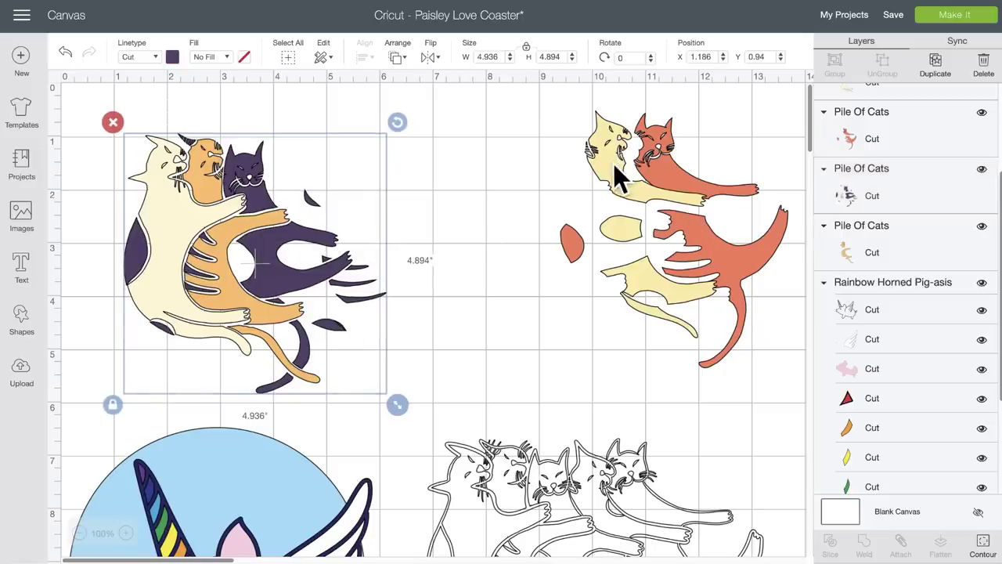
pyautogui.moveTo(613, 166); pyautogui.dragTo(292, 188)
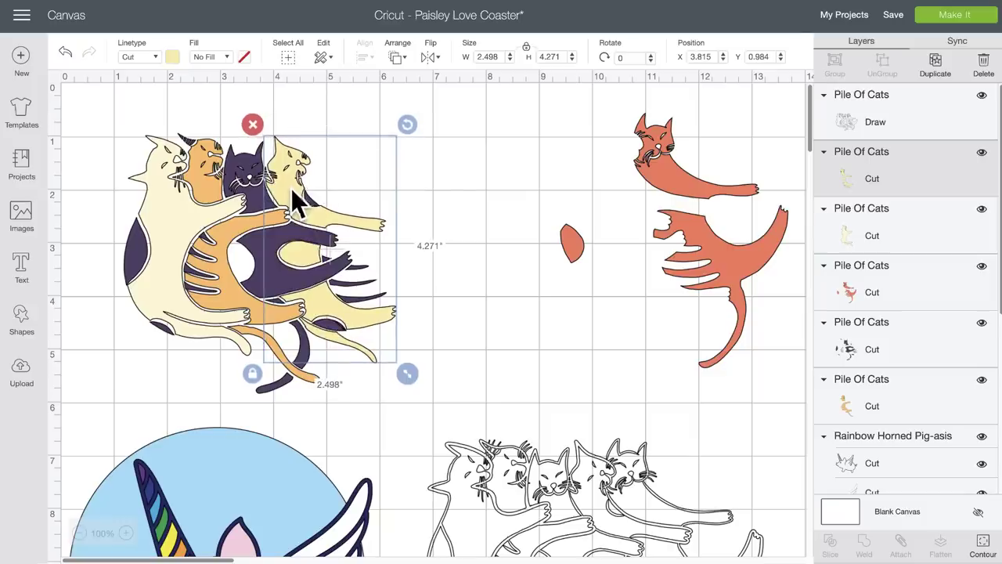
pyautogui.moveTo(672, 156)
pyautogui.mouseDown()
pyautogui.moveTo(593, 174)
pyautogui.moveTo(333, 180)
pyautogui.moveTo(336, 190)
pyautogui.mouseUp()
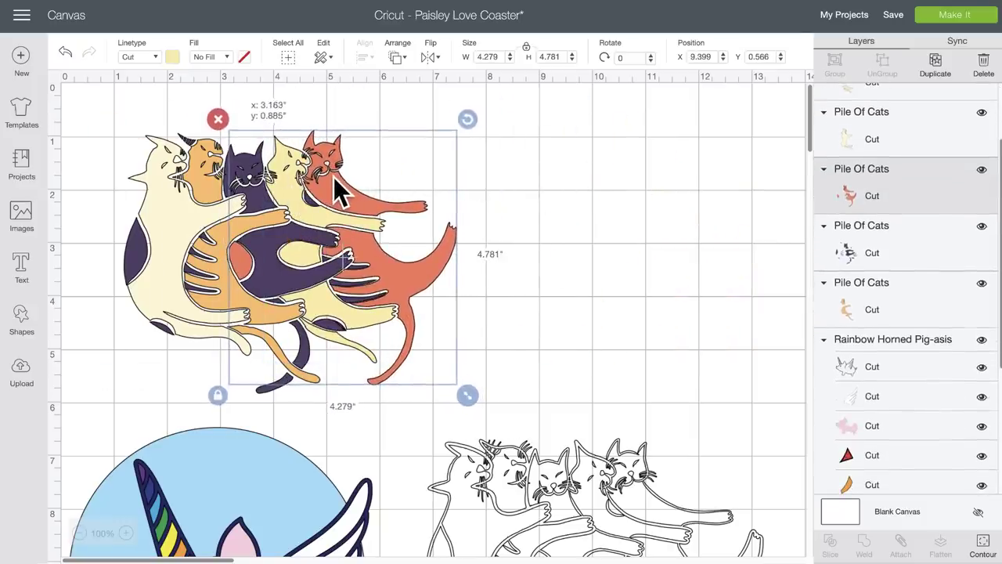
# Step: Move the outline layer back over the coloured cats, set its linetype to Cut and position it at about X 1.14, Y 0.89
pyautogui.moveTo(563, 448)
pyautogui.mouseDown()
pyautogui.moveTo(546, 392)
pyautogui.moveTo(266, 125)
pyautogui.moveTo(259, 141)
pyautogui.moveTo(267, 149)
pyautogui.mouseUp()
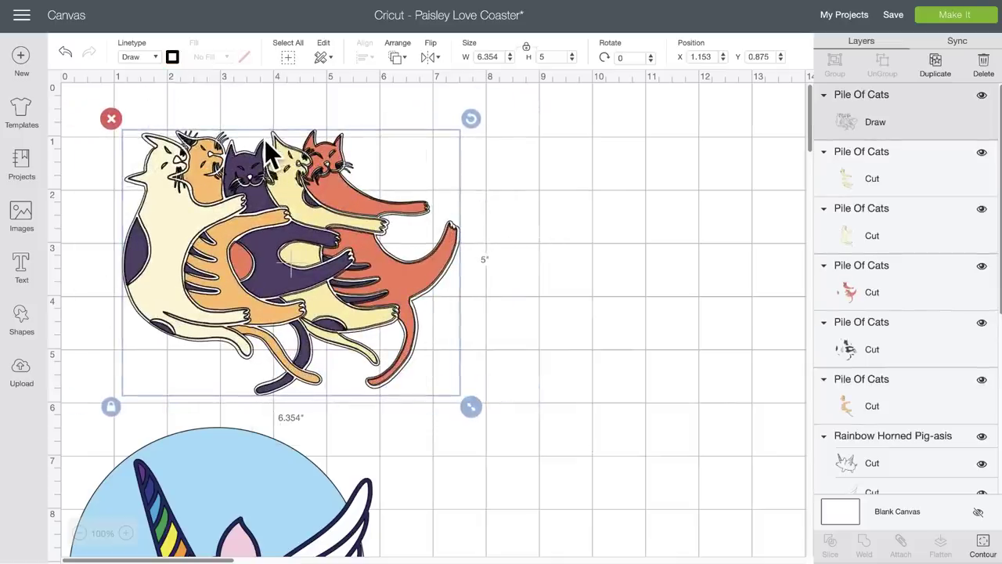
pyautogui.click(143, 57)
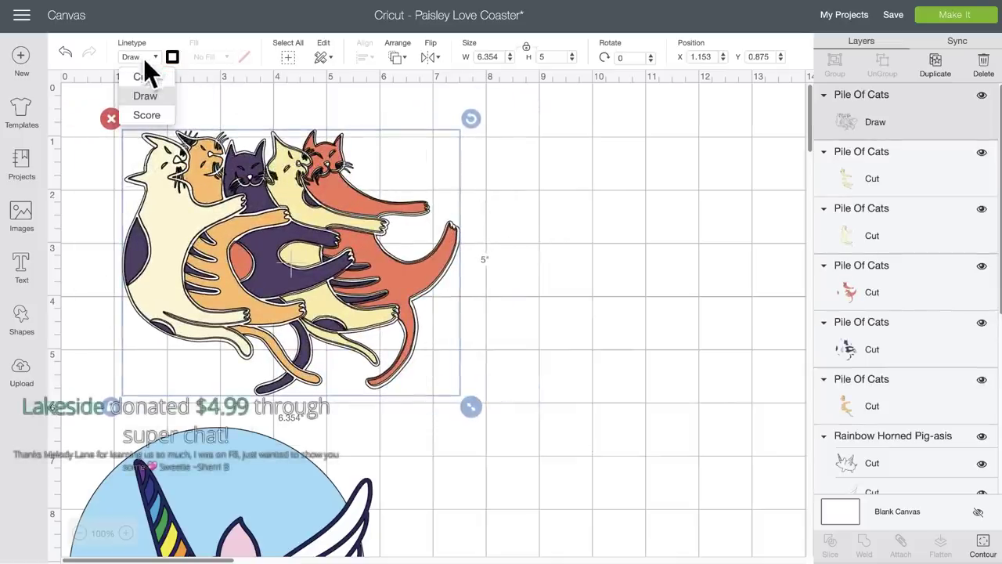
pyautogui.click(146, 80)
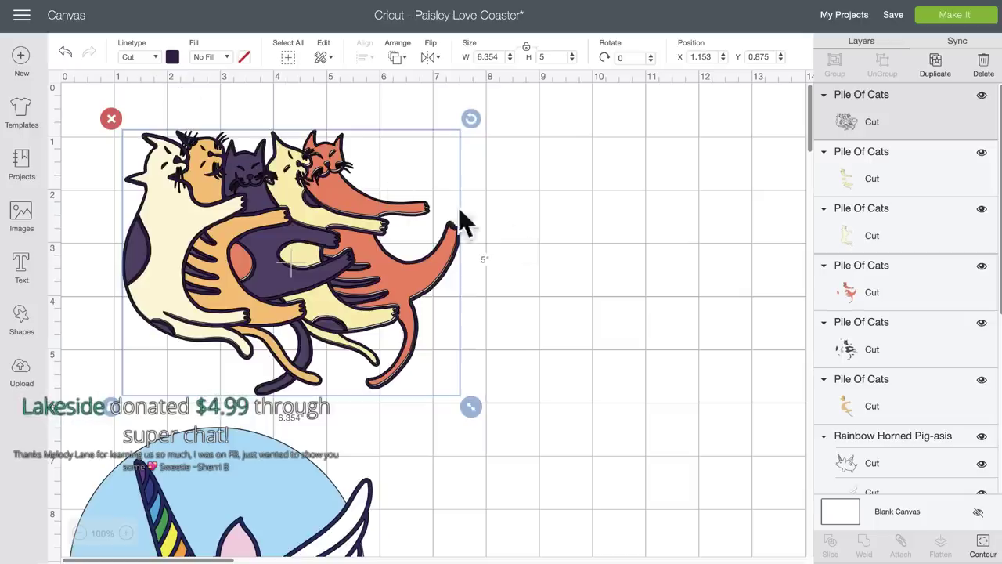
pyautogui.click(672, 244)
pyautogui.click(241, 200)
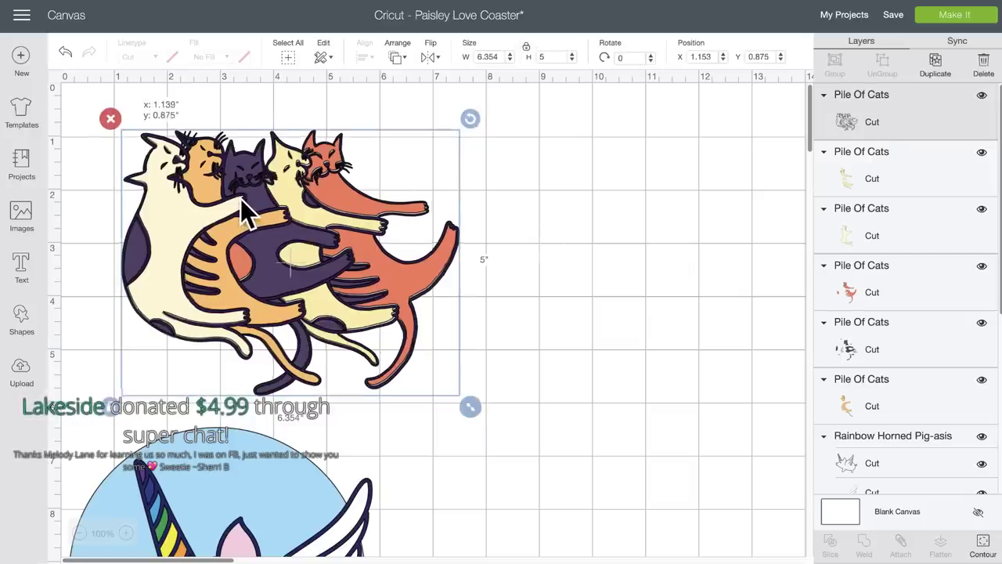
# Step: Move the rainbow-horned pig beneath the cats to about X 0.96, Y 6.32
pyautogui.scroll(-4, 416, 343)
pyautogui.scroll(-1, 416, 343)
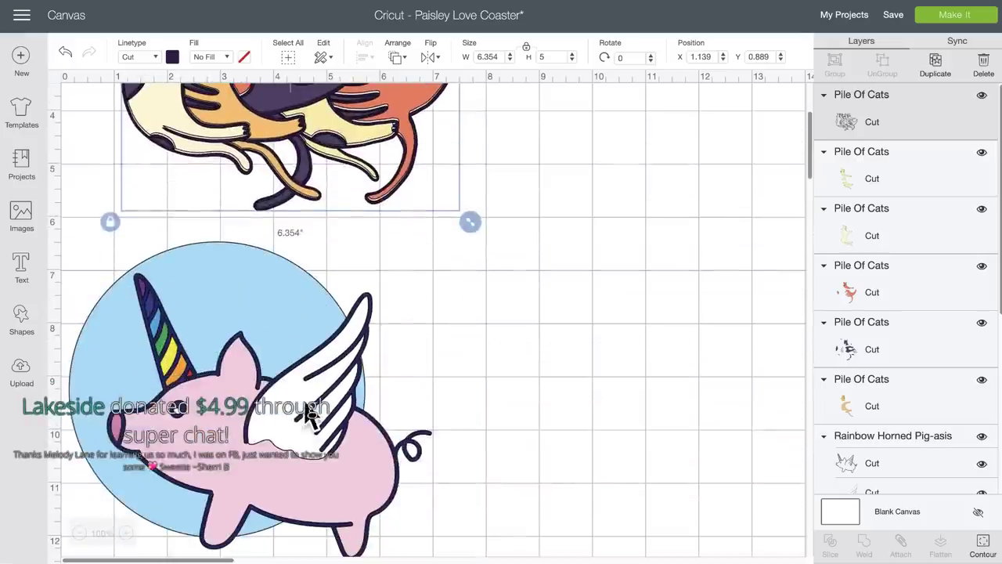
pyautogui.click(347, 395)
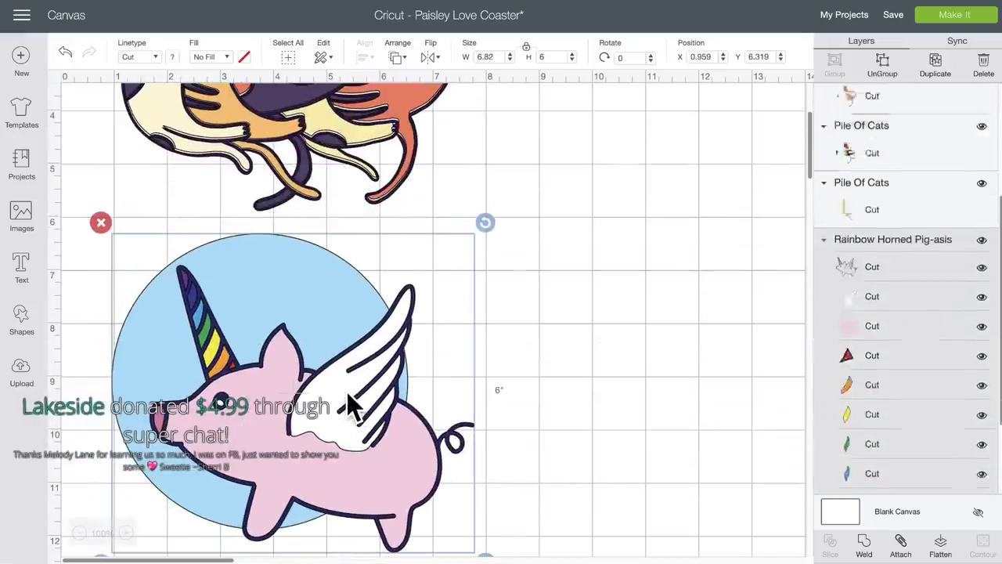
# Step: Ungroup the rainbow-horned pig and pull its outline, pink body, white wing and blue background away from the horn stripes
pyautogui.click(880, 66)
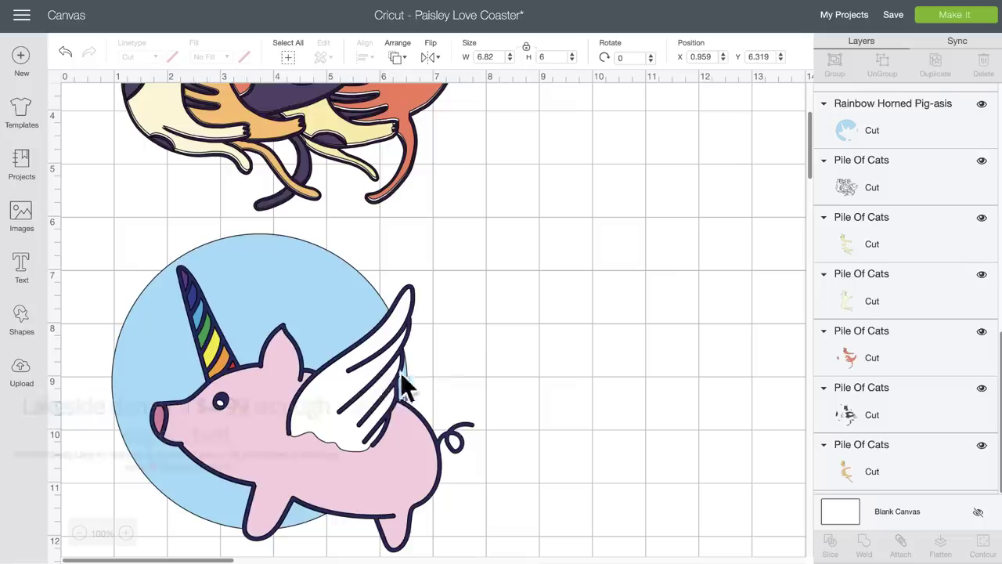
pyautogui.moveTo(384, 412); pyautogui.dragTo(578, 304)
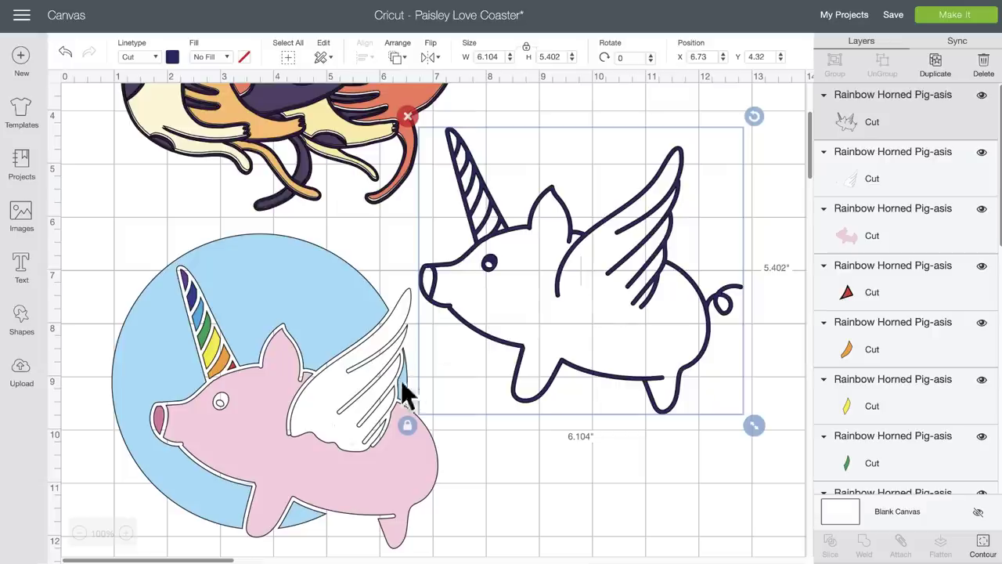
pyautogui.click(225, 402)
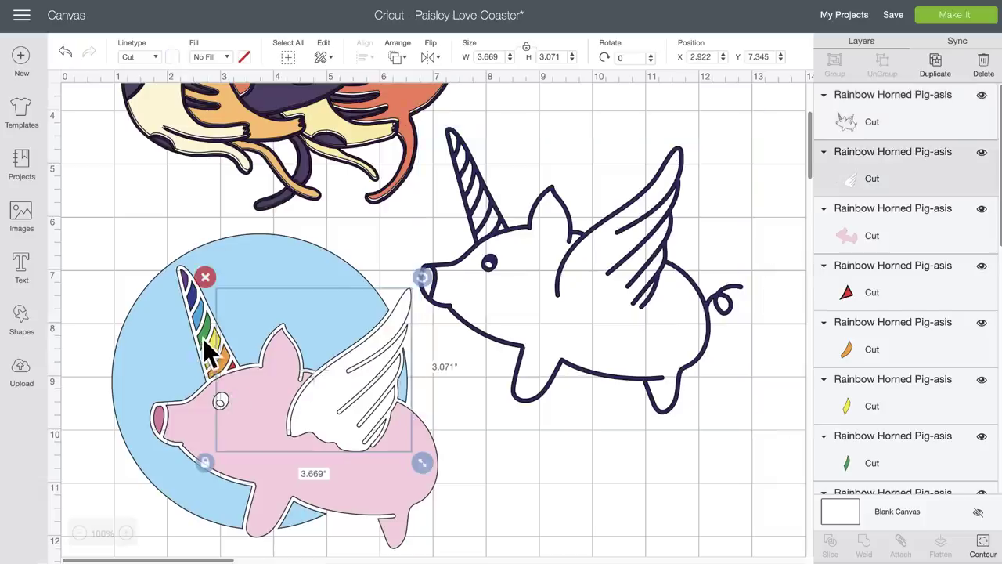
pyautogui.moveTo(200, 337); pyautogui.dragTo(522, 413)
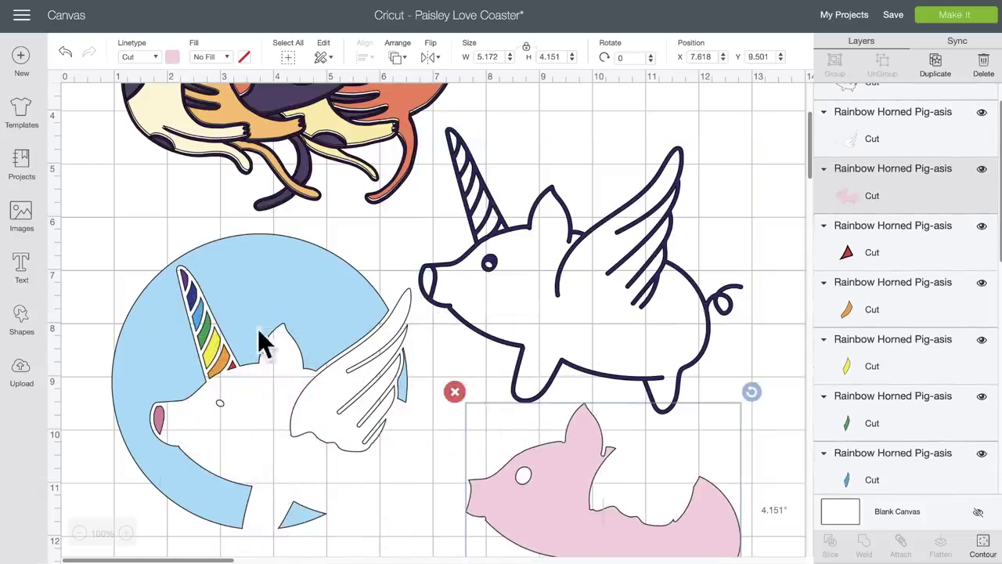
pyautogui.moveTo(206, 325)
pyautogui.mouseDown()
pyautogui.moveTo(219, 317)
pyautogui.moveTo(210, 335)
pyautogui.moveTo(206, 325)
pyautogui.mouseUp()
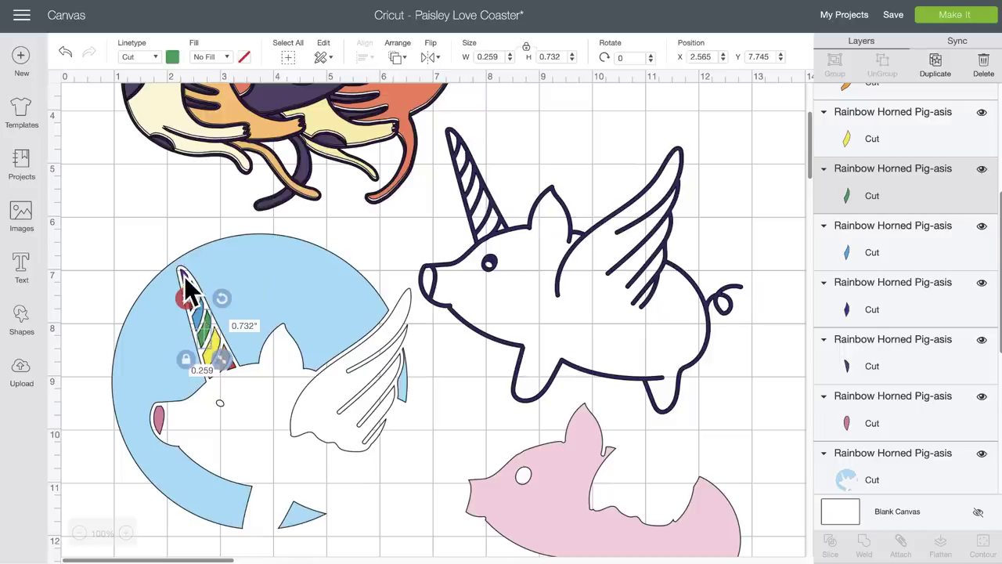
pyautogui.hotkey('ctrl', 'z')
pyautogui.moveTo(170, 251); pyautogui.dragTo(593, 496)
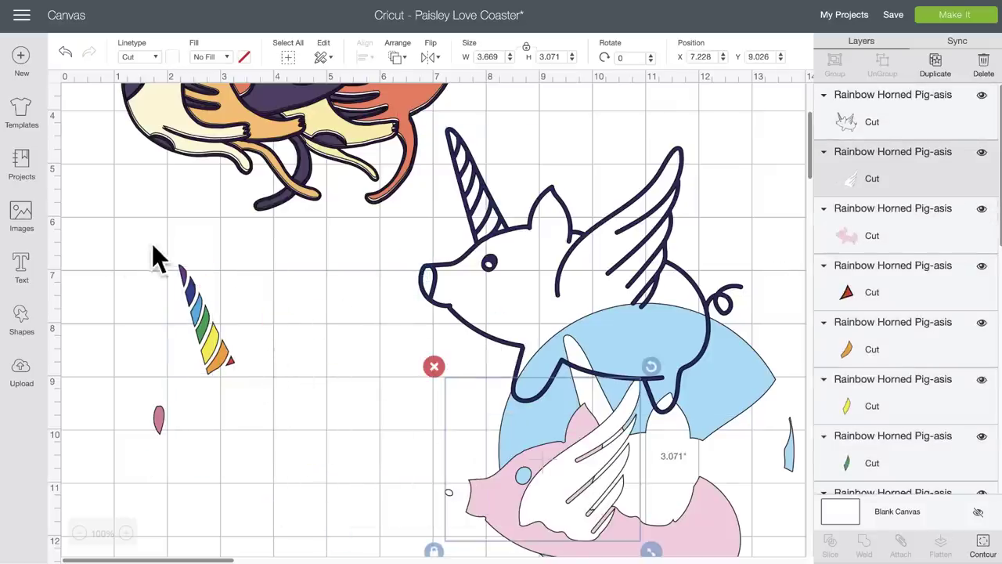
# Step: Attach the rainbow horn stripes together and recolour them bright yellow
pyautogui.moveTo(153, 244); pyautogui.dragTo(266, 385)
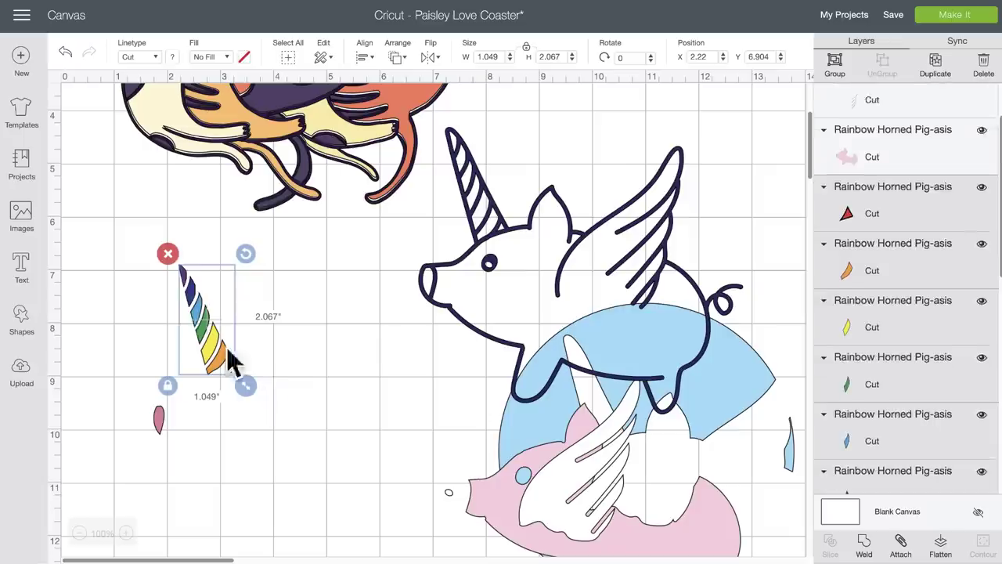
pyautogui.click(901, 542)
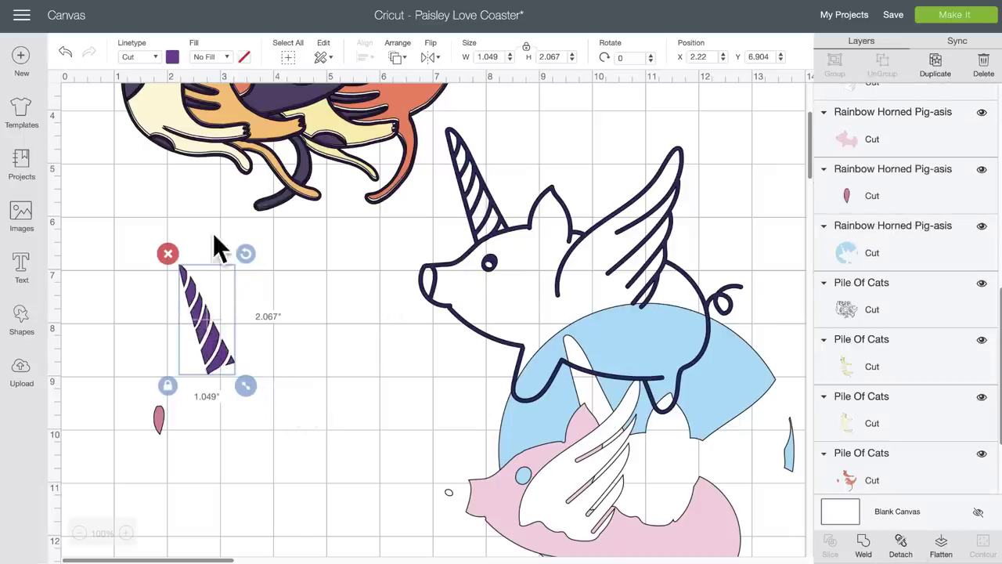
pyautogui.click(172, 56)
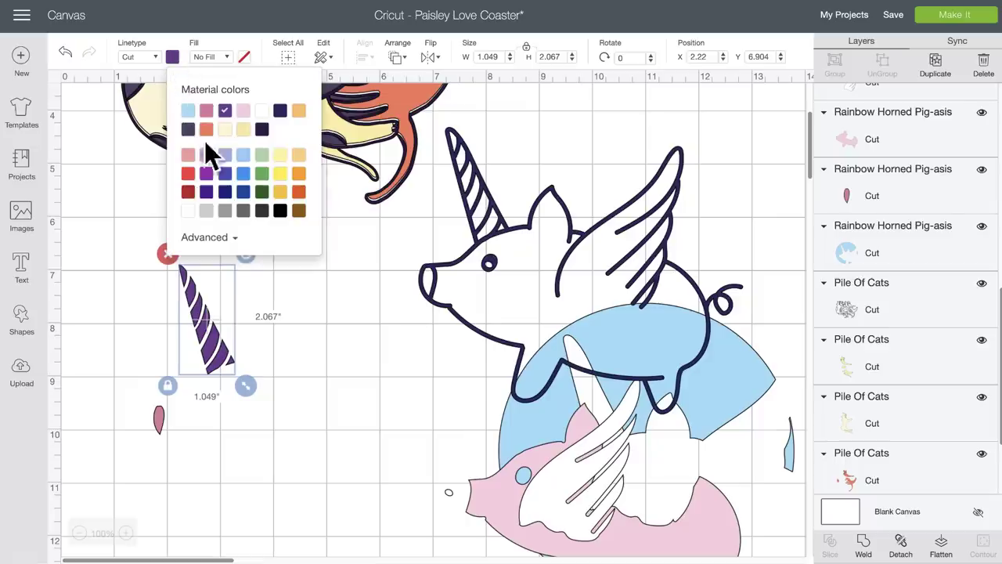
pyautogui.click(280, 173)
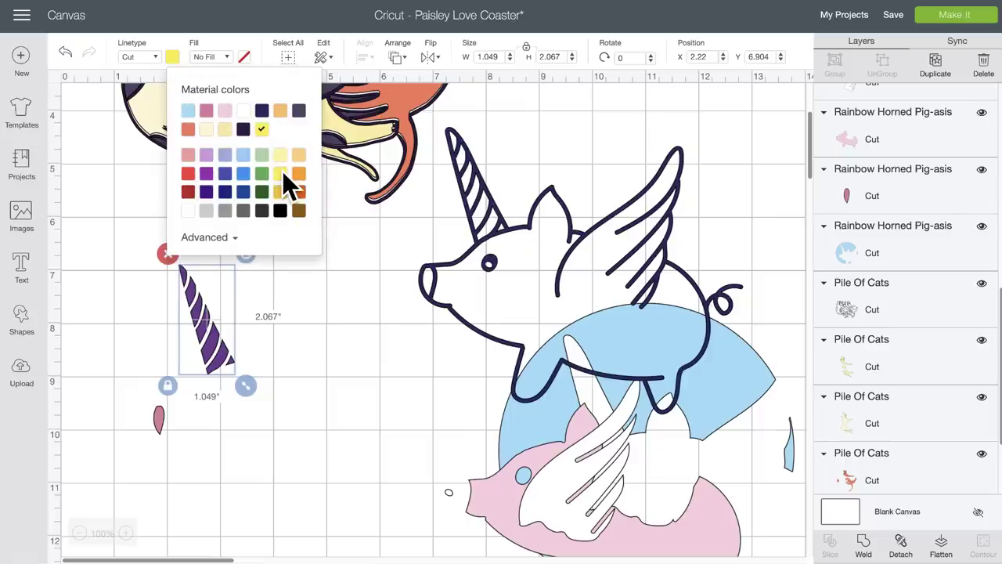
pyautogui.click(309, 368)
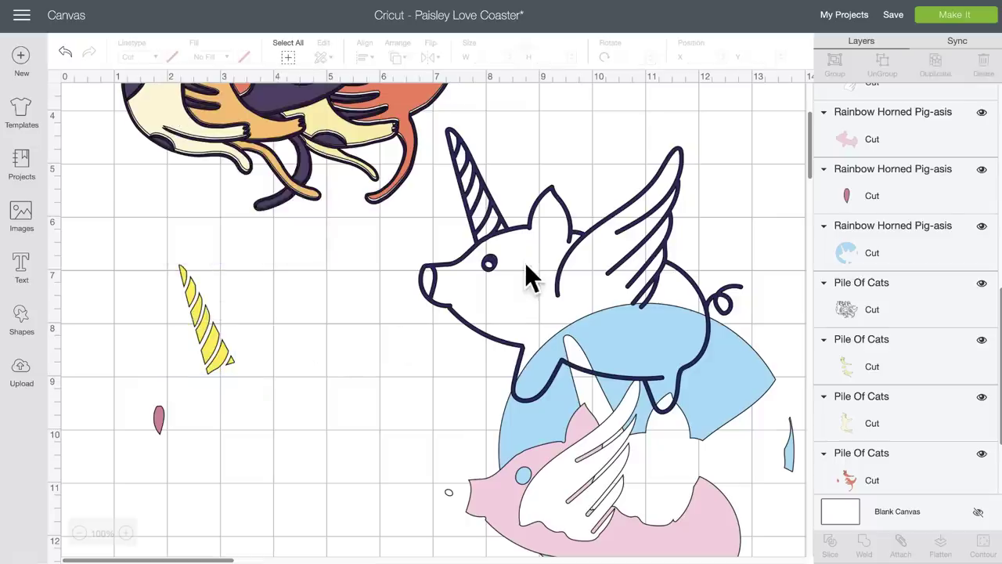
# Step: Fit the pig outline over the yellow horn, then move it away to about X 5.48, Y 4.95
pyautogui.moveTo(524, 262); pyautogui.dragTo(253, 391)
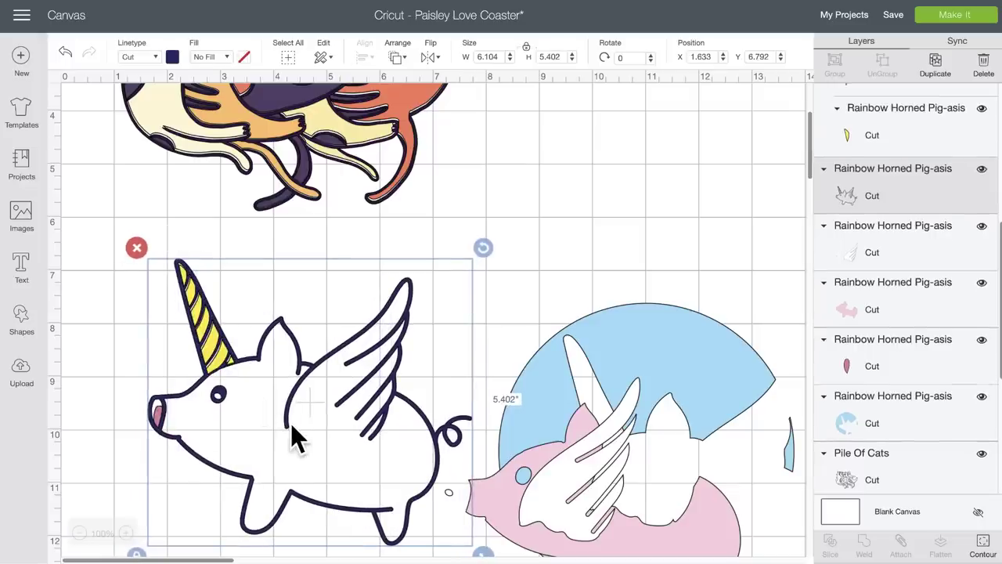
pyautogui.moveTo(291, 423); pyautogui.dragTo(501, 336)
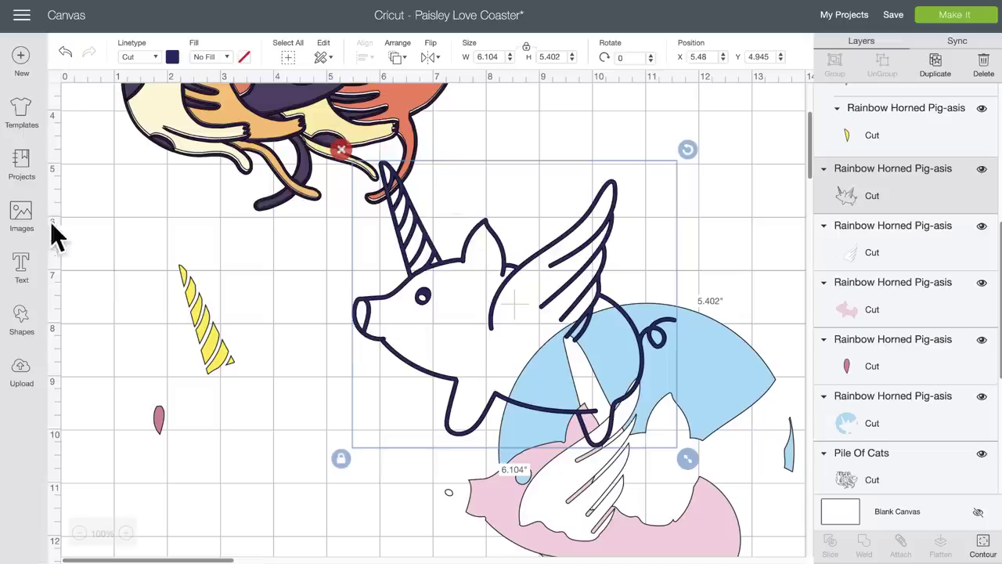
# Step: Search the image cartridges for "t shirts" and open the Geometric T-Shirt Shapes set
pyautogui.click(26, 224)
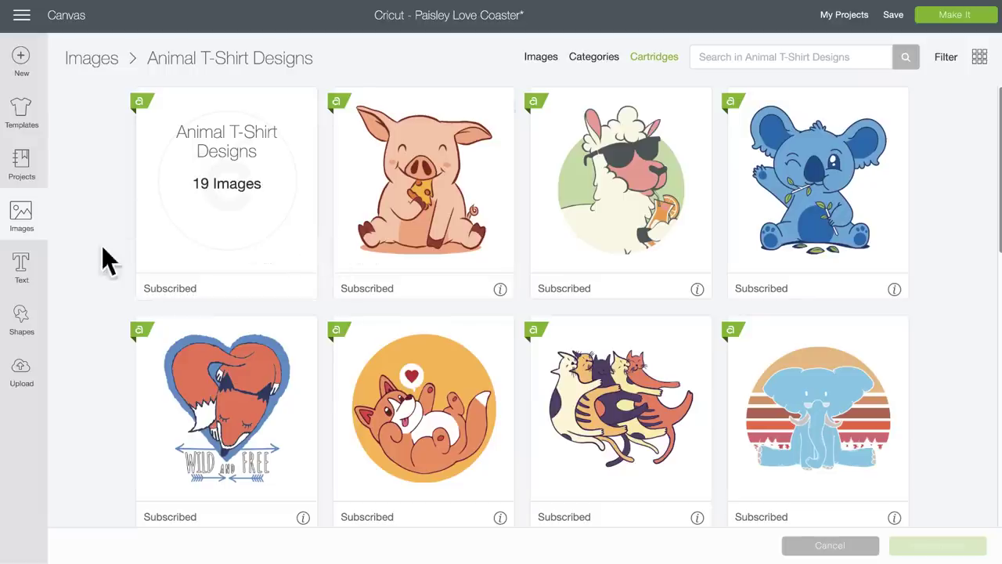
pyautogui.click(651, 58)
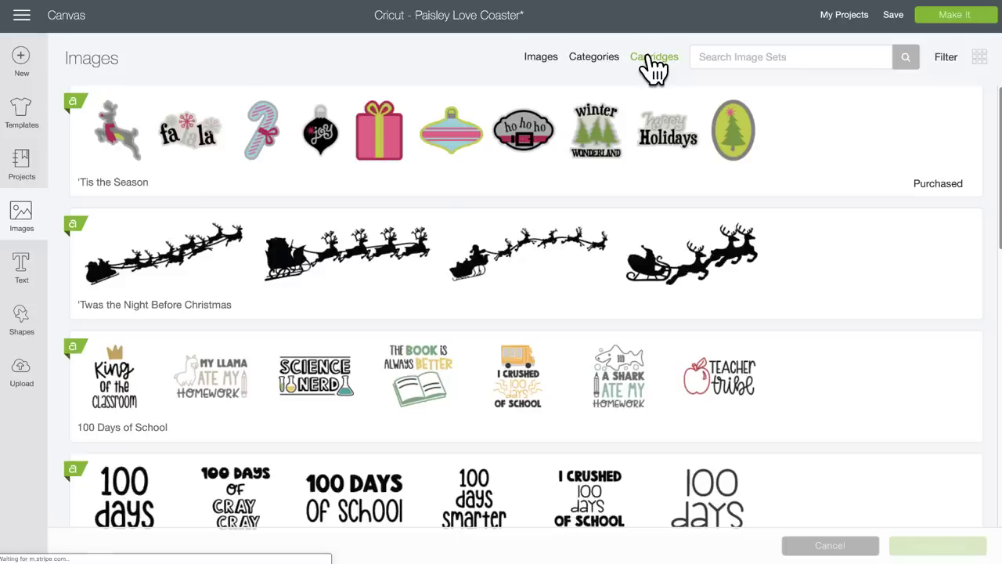
pyautogui.click(734, 56)
pyautogui.write('t')
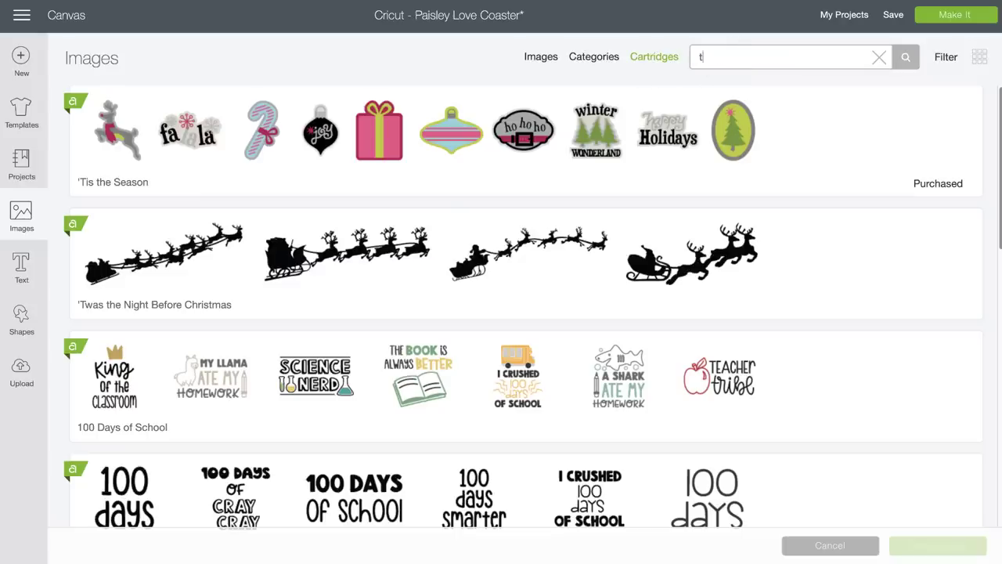
pyautogui.write(" shirts'")
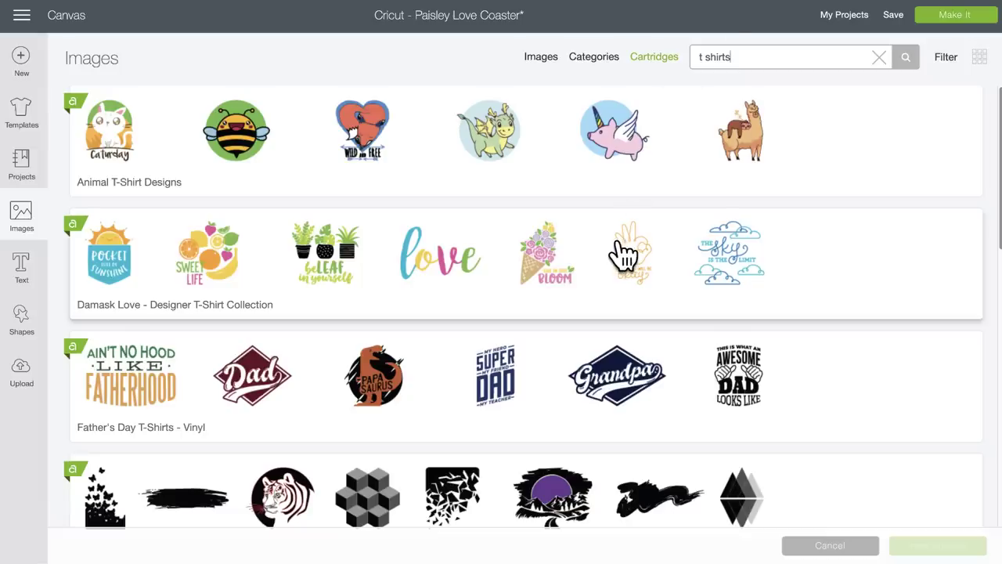
pyautogui.scroll(-5, 624, 253)
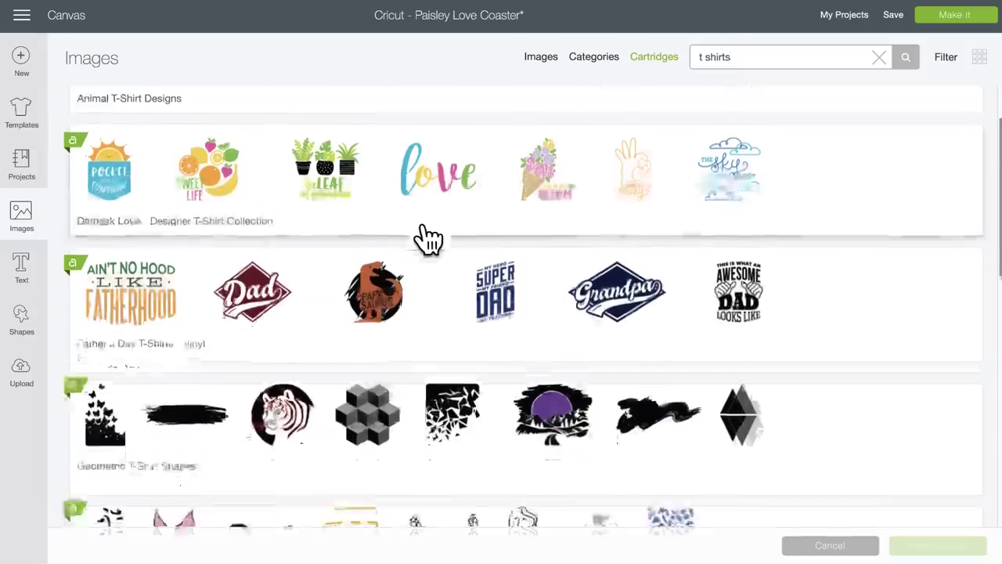
pyautogui.scroll(-4, 426, 235)
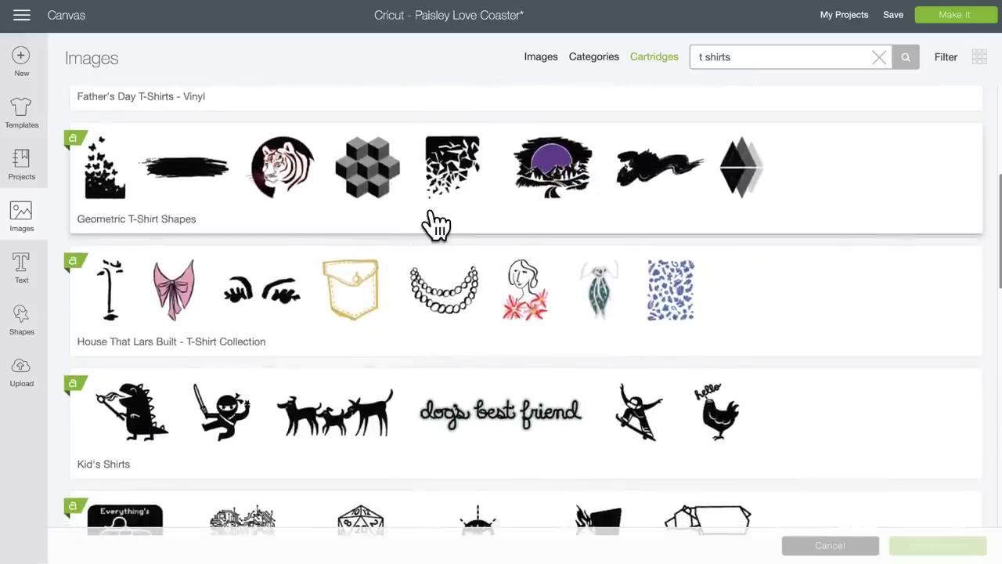
pyautogui.click(432, 205)
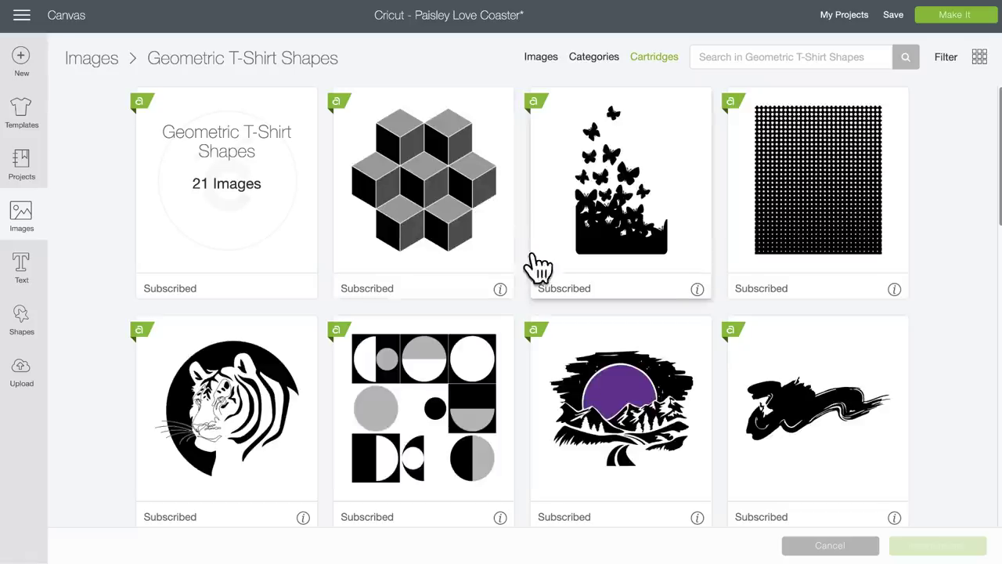
# Step: Browse the Geometric T-Shirt Shapes images down to the end of the set
pyautogui.scroll(-1, 644, 276)
pyautogui.scroll(-2, 643, 276)
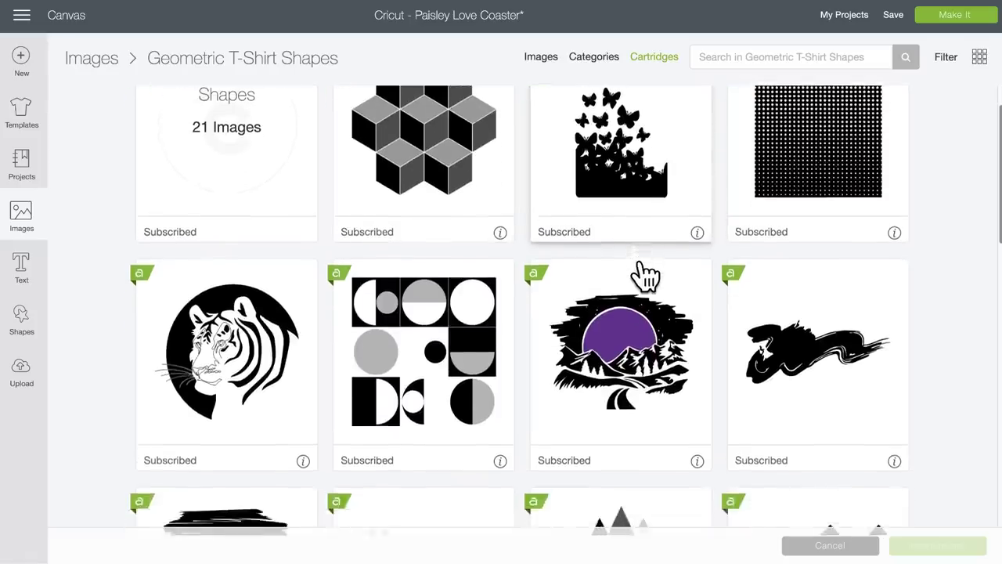
pyautogui.scroll(3, 647, 275)
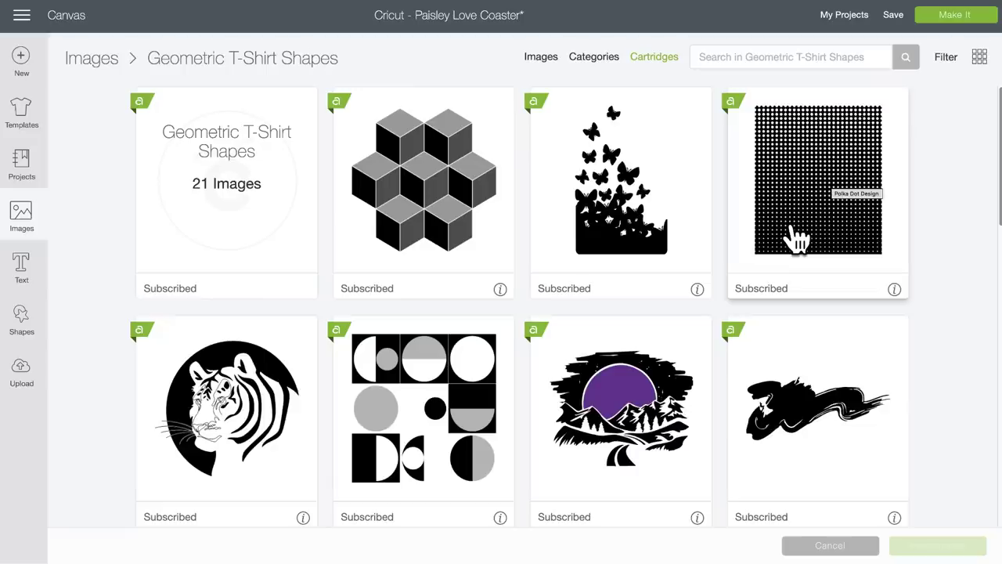
pyautogui.scroll(-2, 544, 381)
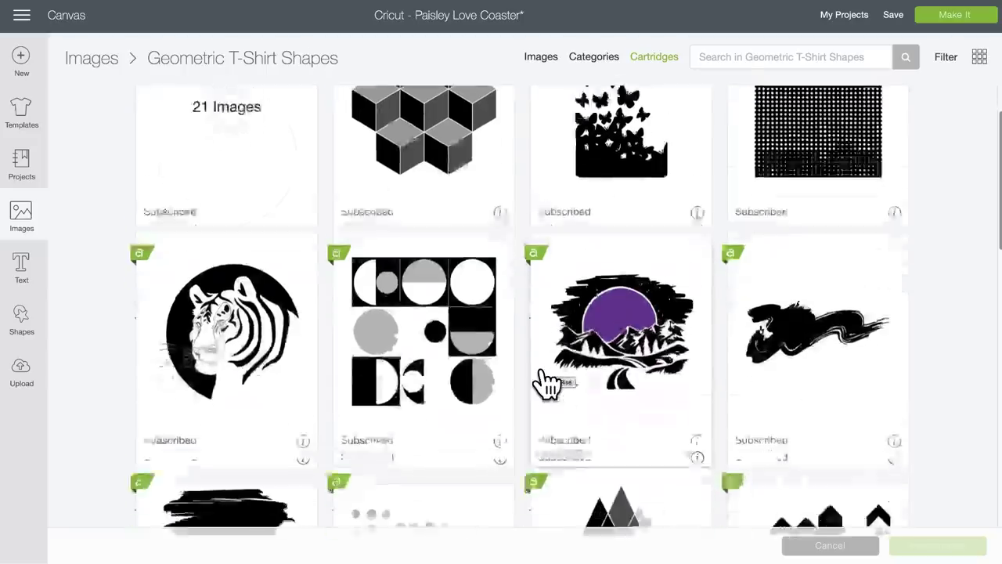
pyautogui.scroll(-3, 577, 331)
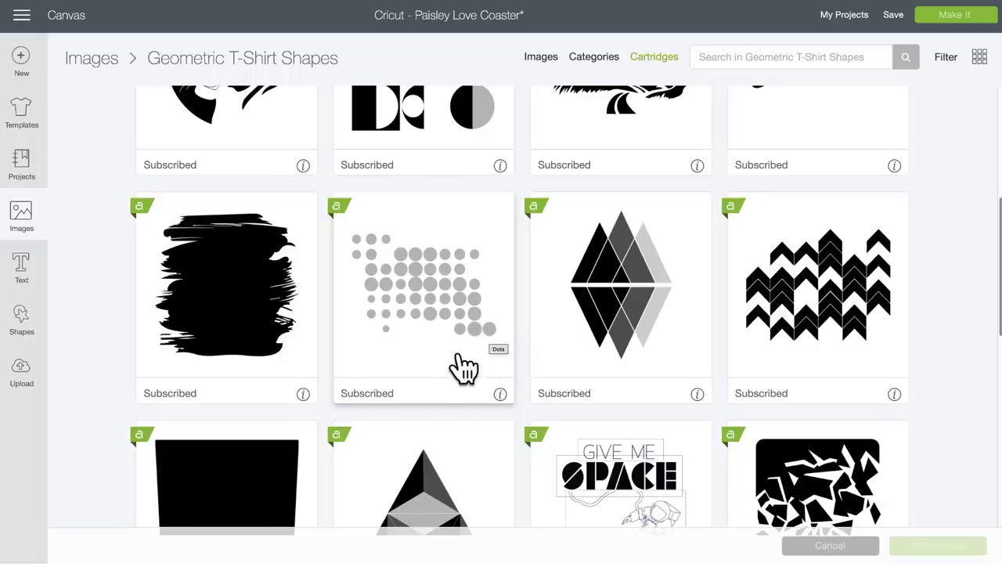
pyautogui.scroll(-5, 458, 371)
pyautogui.scroll(-1, 463, 369)
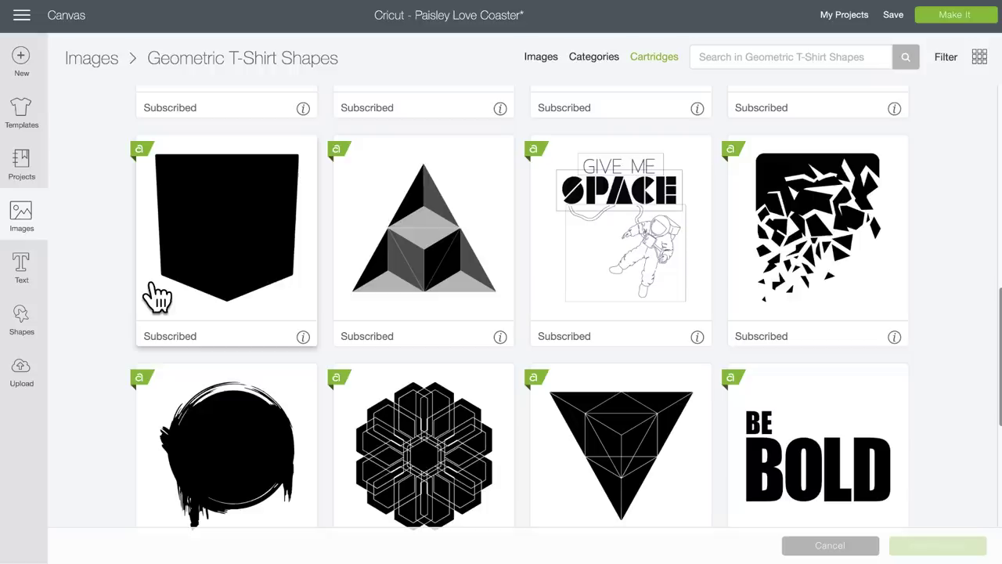
pyautogui.scroll(-3, 156, 296)
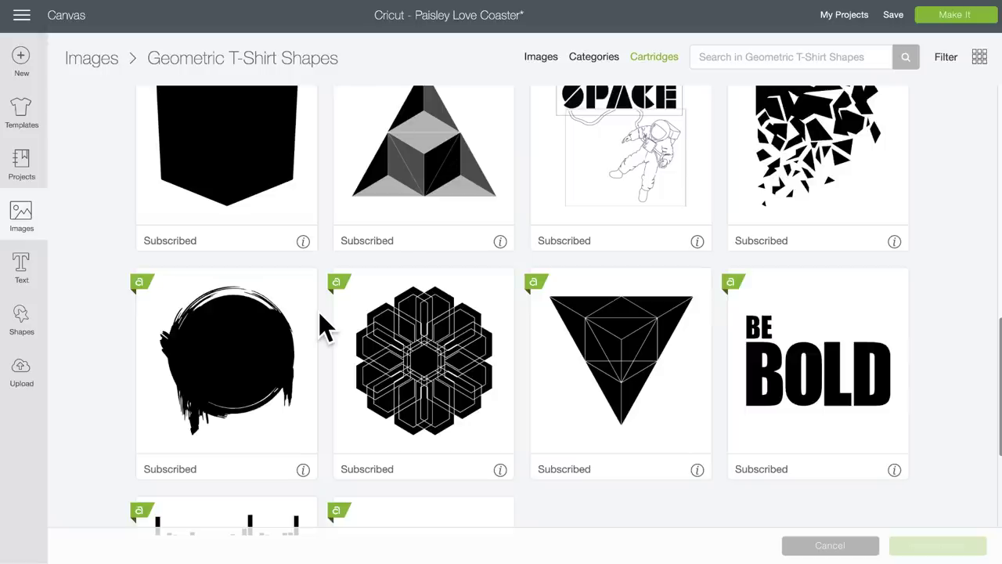
pyautogui.scroll(-1, 319, 312)
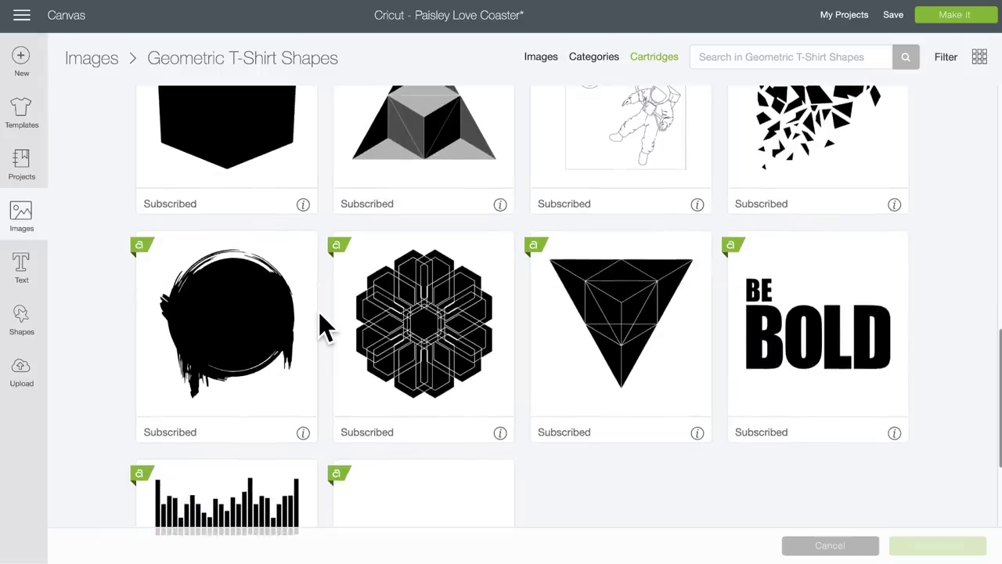
pyautogui.scroll(-2, 490, 337)
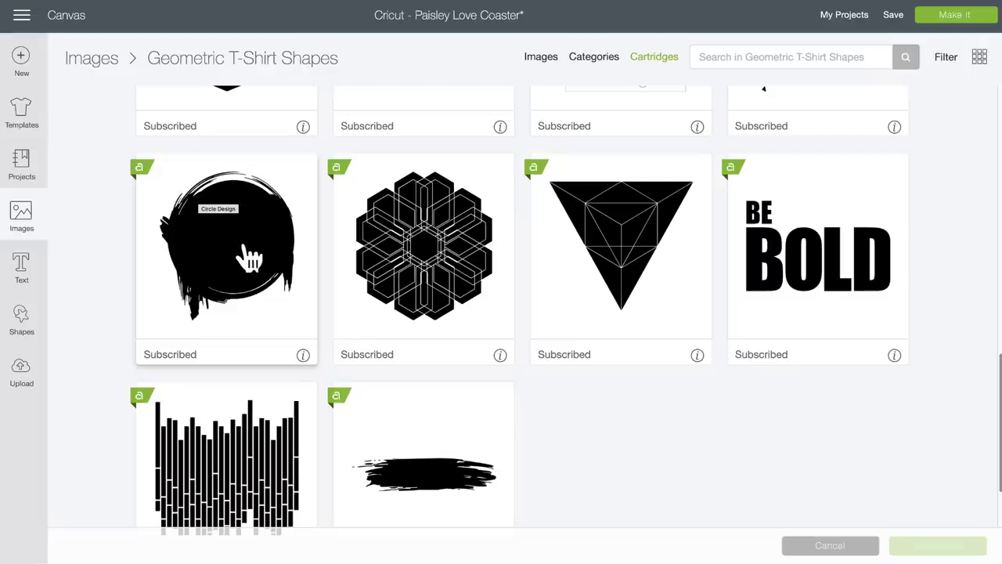
# Step: Insert the Paint T-Shirt Design brush stroke and move it down the canvas to X 0, Y 10
pyautogui.click(380, 442)
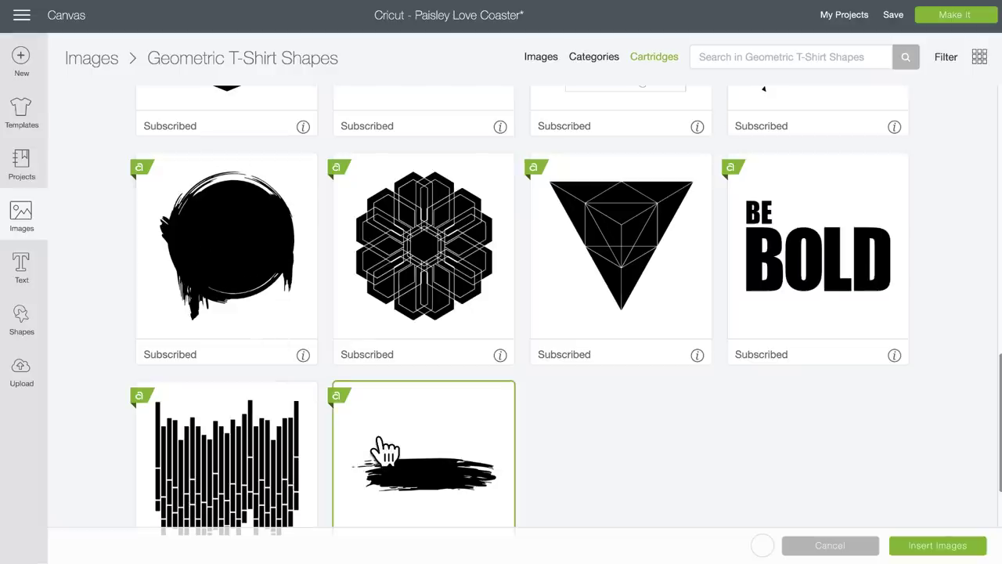
pyautogui.scroll(-3, 385, 450)
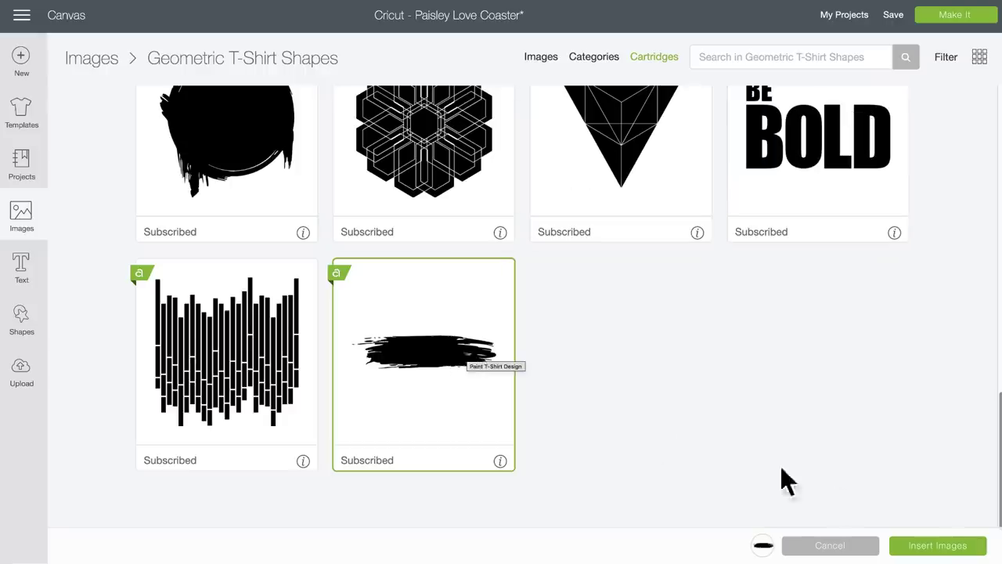
pyautogui.click(939, 543)
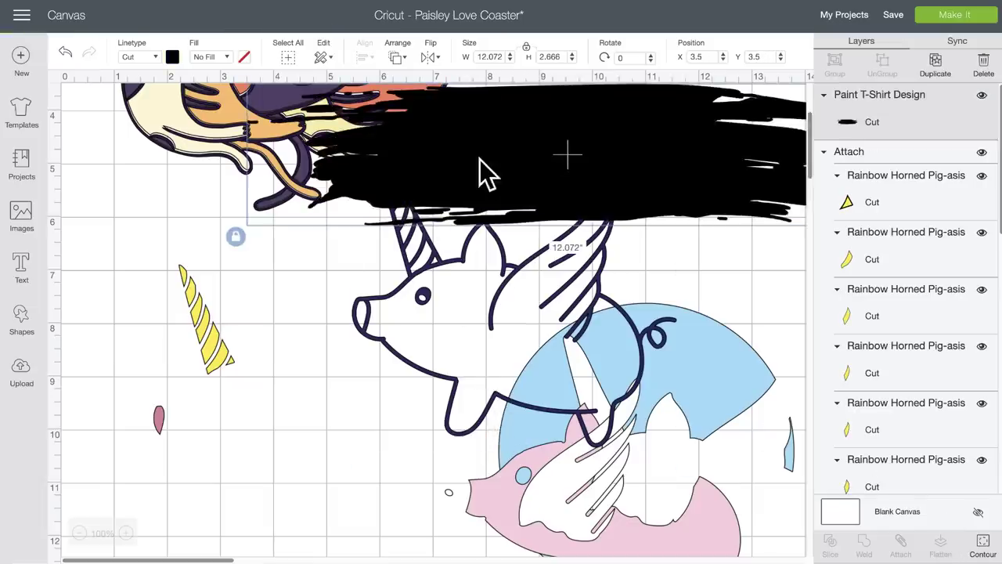
pyautogui.moveTo(481, 172); pyautogui.dragTo(284, 476)
# Step: Select all the Pile Of Cats layers near the canvas's upper left and delete them
pyautogui.scroll(5, 251, 253)
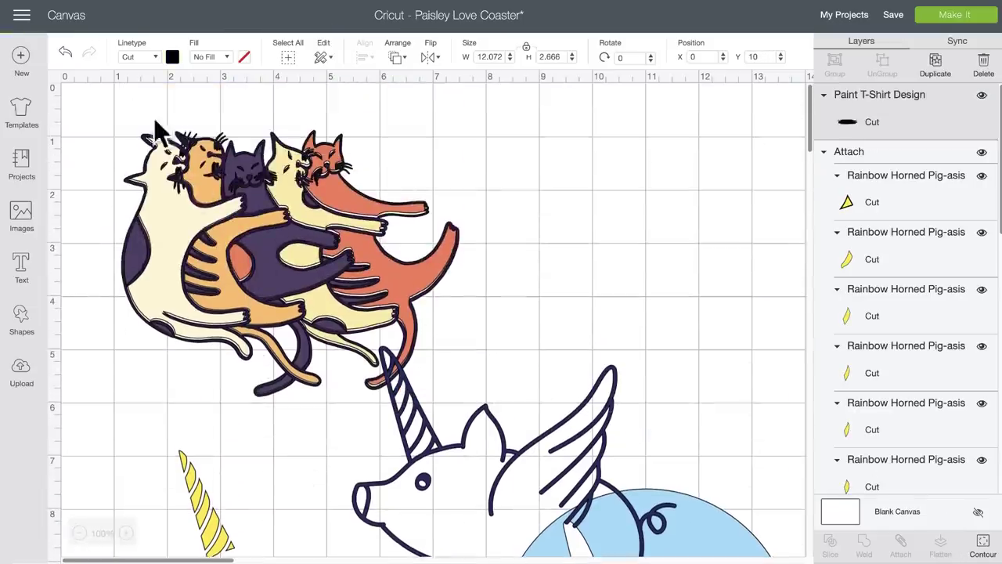
pyautogui.click(382, 249)
pyautogui.click(108, 116)
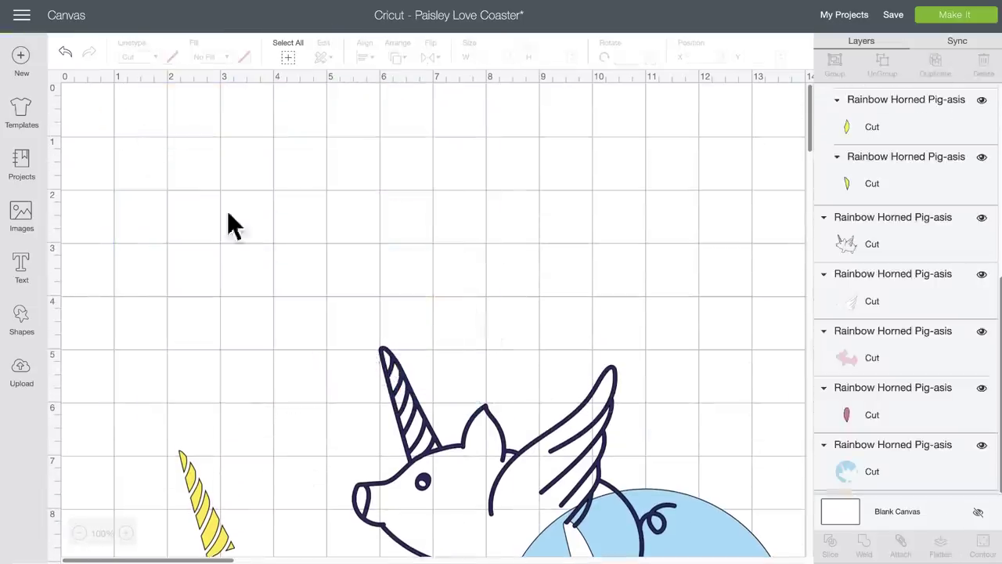
# Step: Move the Paint T-Shirt Design brush stroke up to X 0, Y 3.75 and delete all the Rainbow Horned Pig-asis layers
pyautogui.scroll(-5, 376, 351)
pyautogui.moveTo(395, 426)
pyautogui.mouseDown()
pyautogui.moveTo(376, 90)
pyautogui.moveTo(375, 129)
pyautogui.mouseUp()
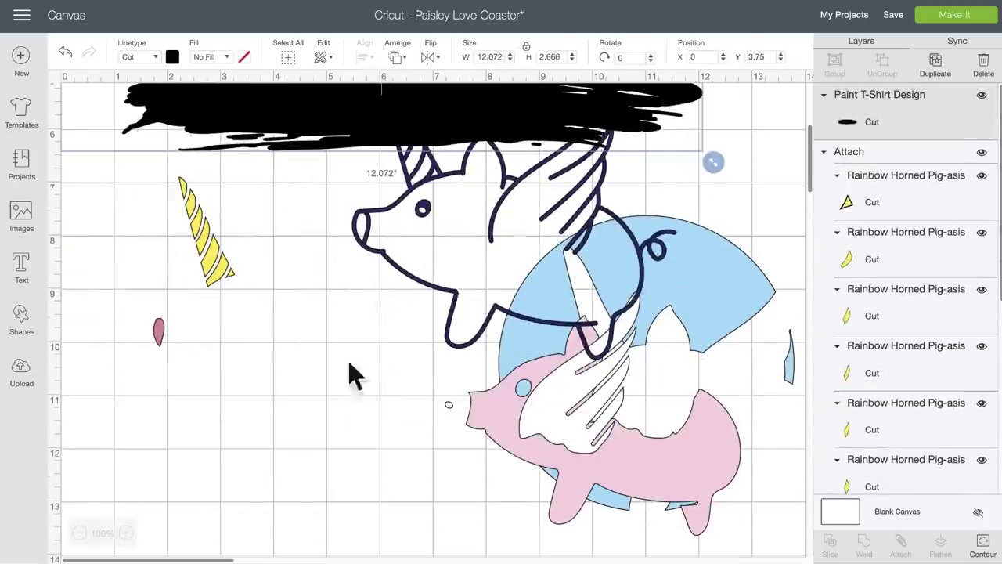
pyautogui.moveTo(789, 527); pyautogui.dragTo(124, 219)
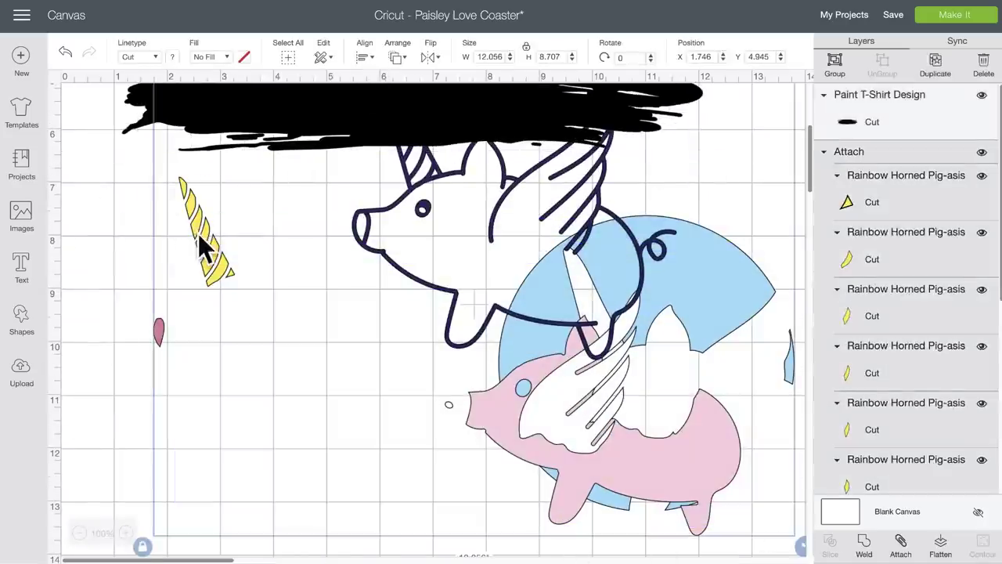
pyautogui.scroll(5, 199, 235)
pyautogui.click(142, 336)
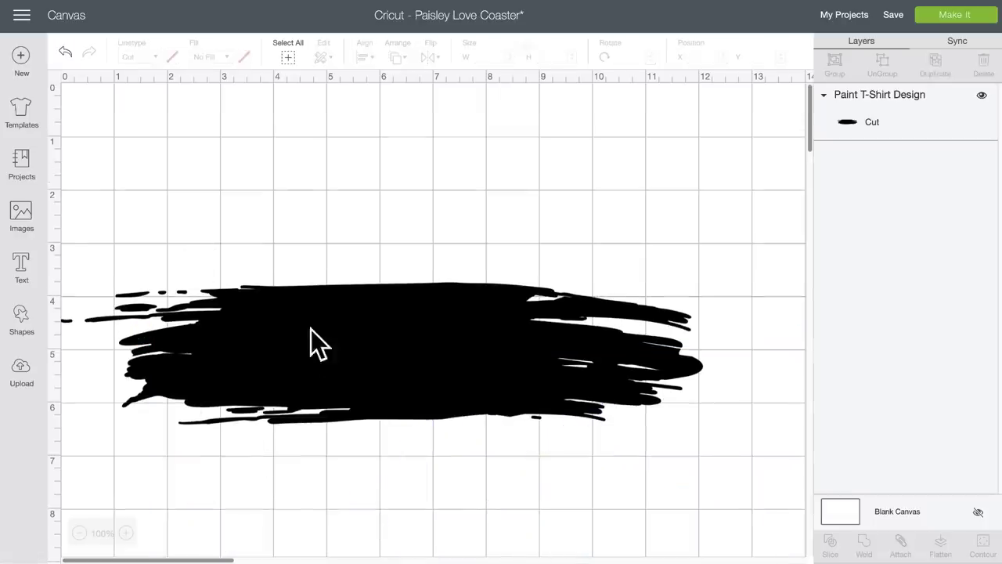
pyautogui.moveTo(311, 342); pyautogui.dragTo(291, 196)
# Step: Open the image cartridges and search the image sets for "t shirts"
pyautogui.click(20, 221)
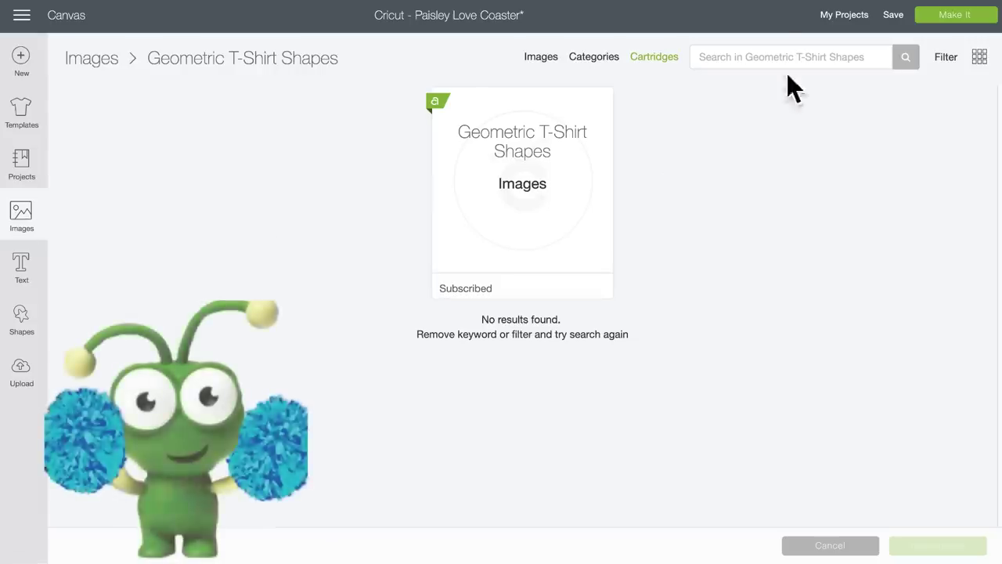
pyautogui.click(661, 57)
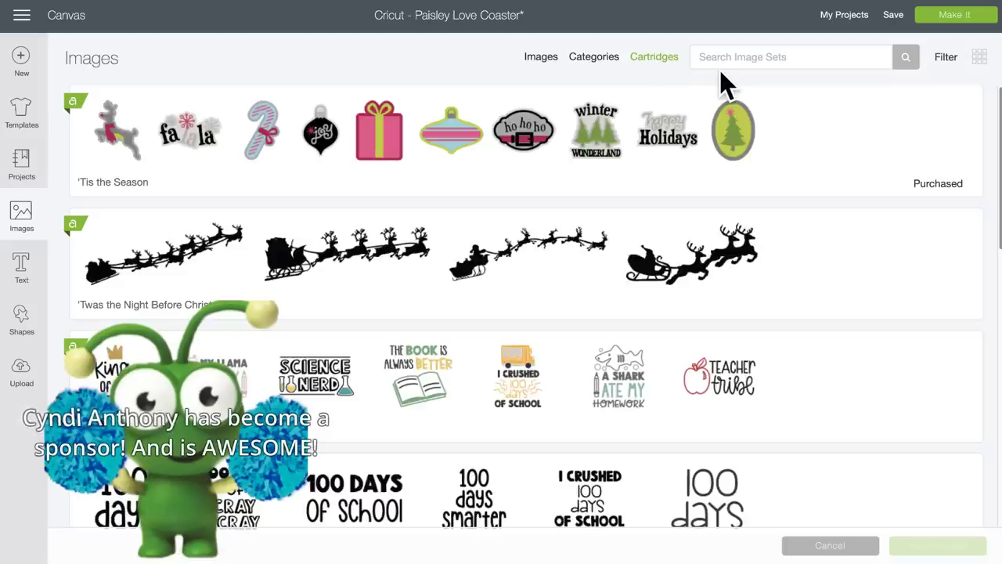
pyautogui.click(757, 57)
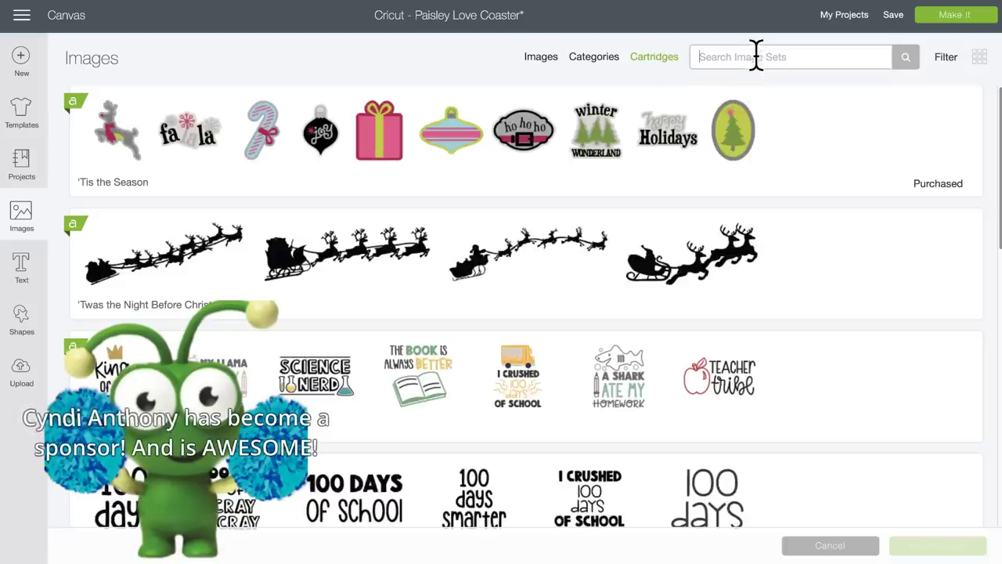
pyautogui.write('t ')
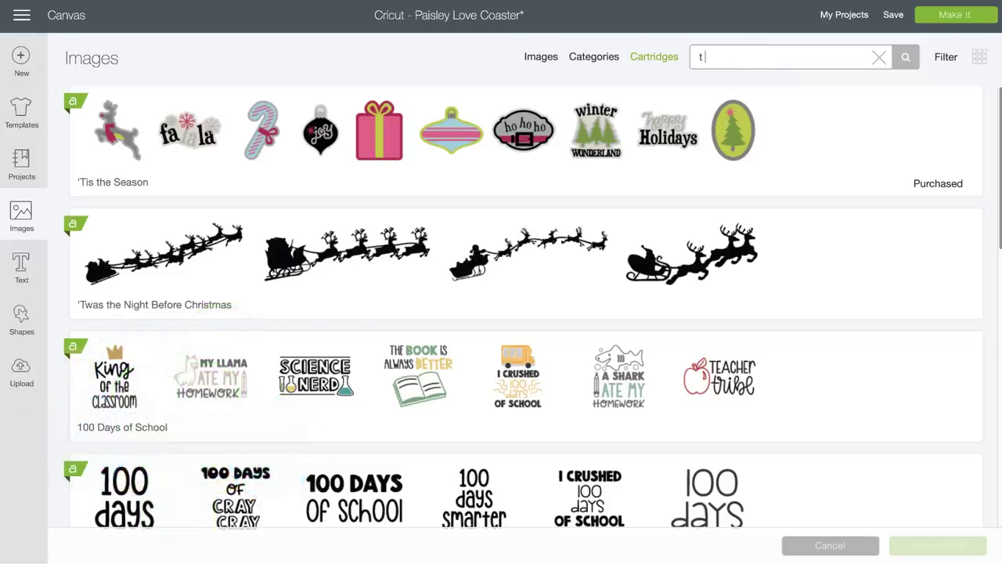
pyautogui.write('shirts')
pyautogui.press('Return')
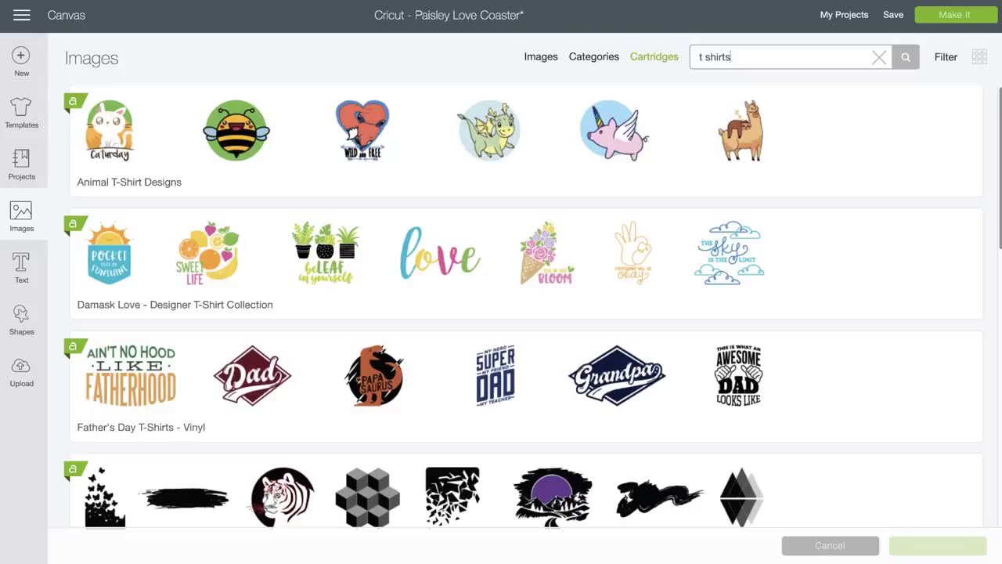
# Step: Look through the T-shirt image sets and open the Kid's Shirts set
pyautogui.scroll(-1, 623, 329)
pyautogui.scroll(-4, 623, 329)
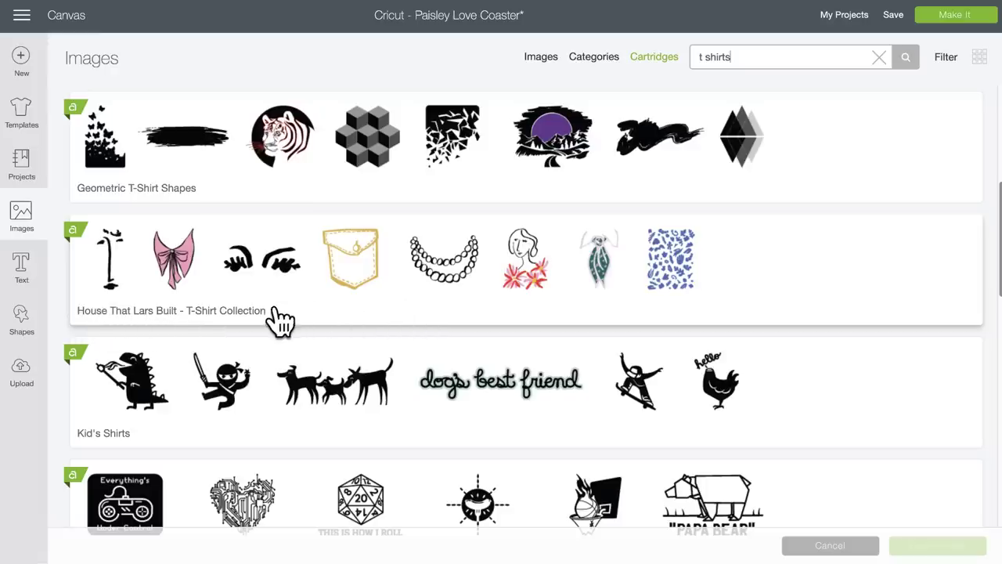
pyautogui.scroll(-1, 274, 311)
pyautogui.scroll(-5, 271, 313)
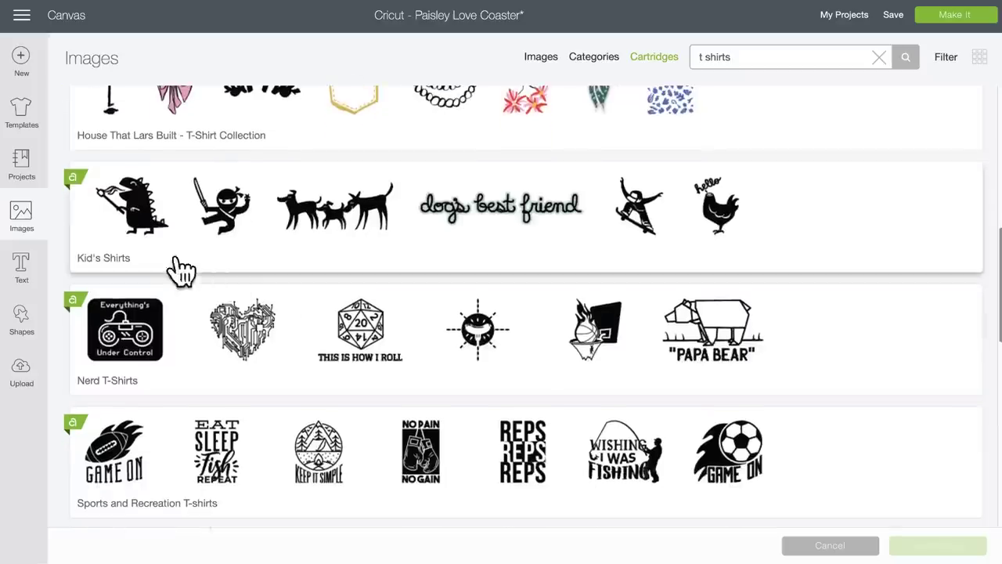
pyautogui.click(392, 250)
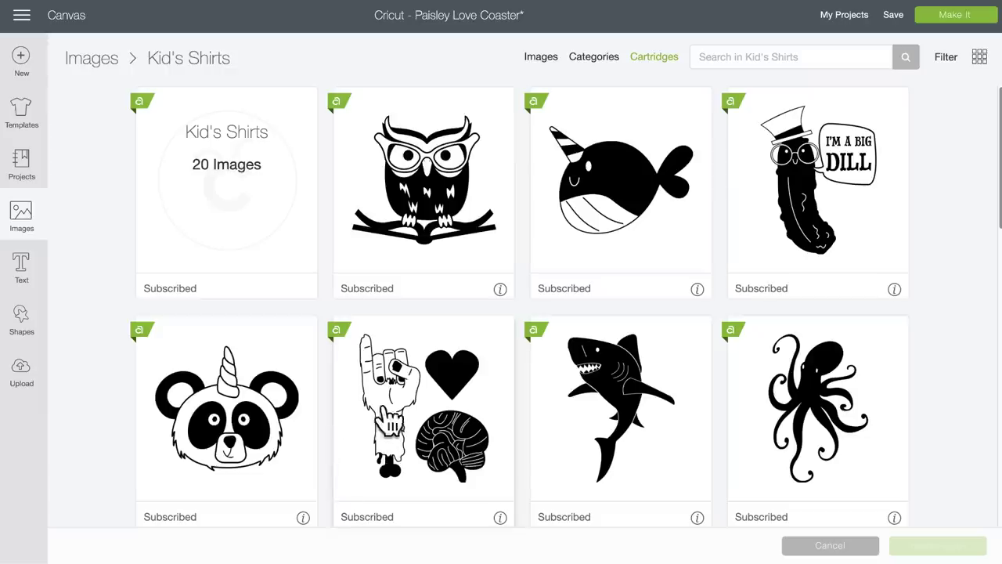
# Step: Examine the designs in the Kid's Shirts set down to the RAD crossbones image and back up
pyautogui.scroll(-1, 466, 248)
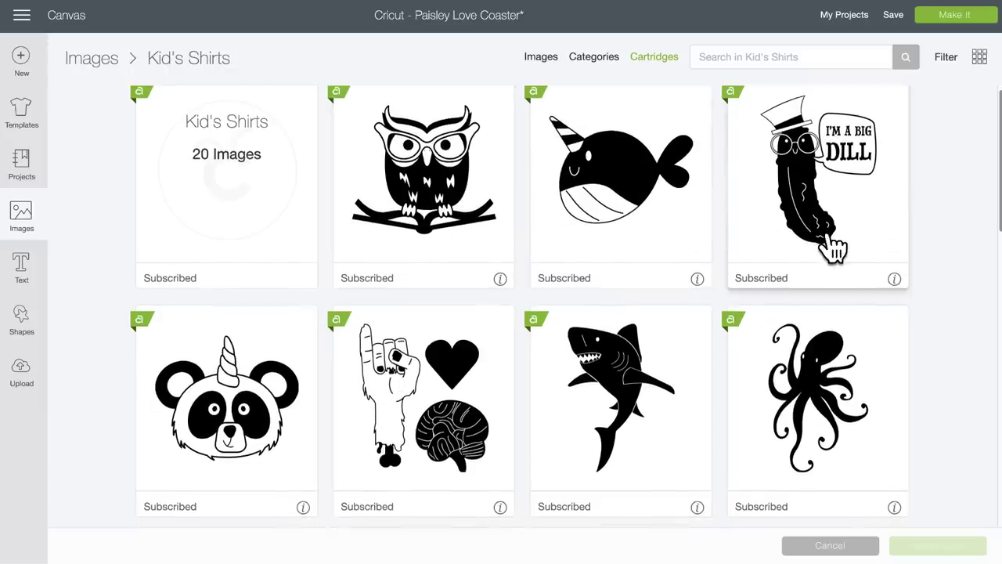
pyautogui.scroll(-5, 834, 249)
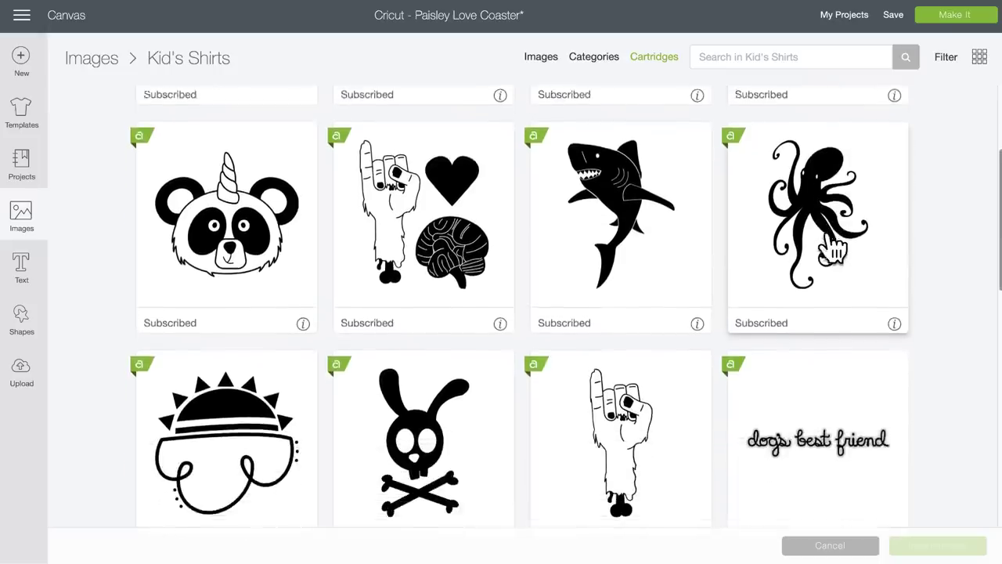
pyautogui.scroll(-3, 834, 250)
pyautogui.scroll(2, 830, 246)
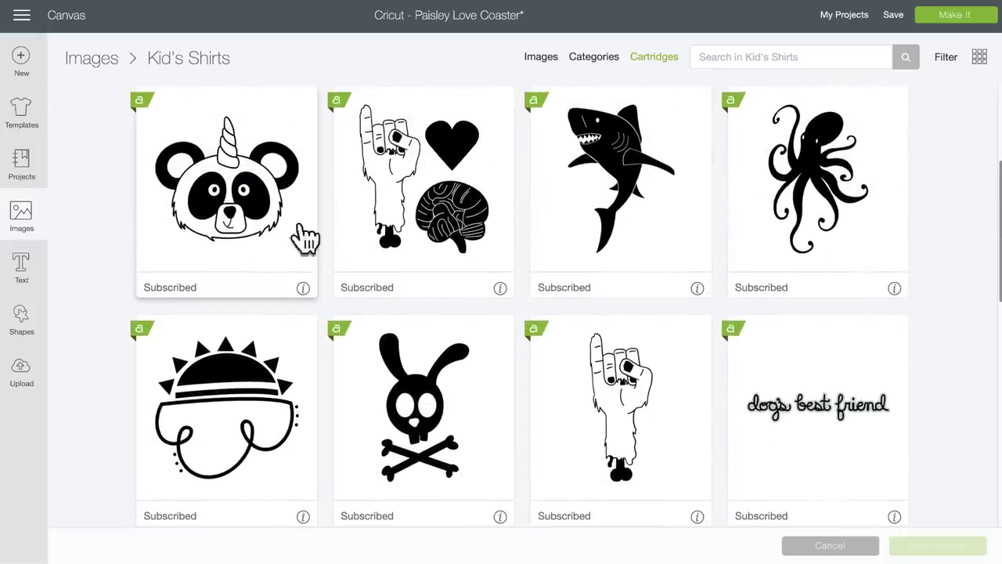
pyautogui.scroll(-8, 241, 262)
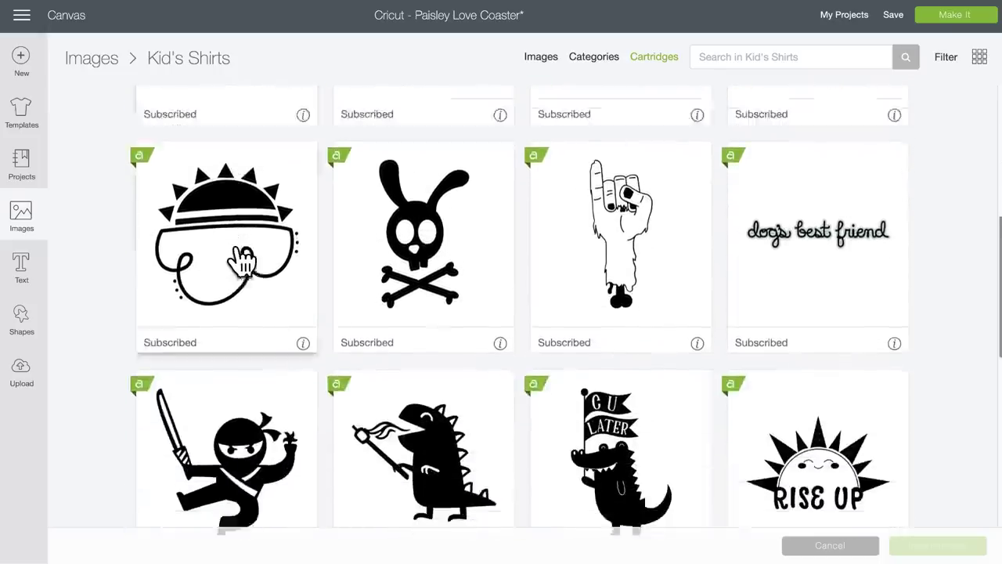
pyautogui.scroll(-8, 242, 263)
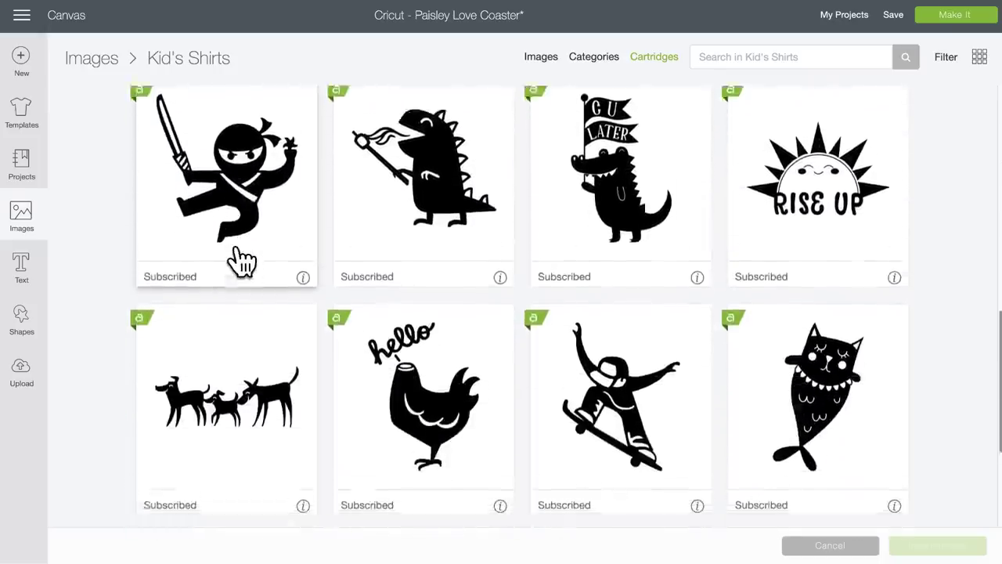
pyautogui.scroll(-3, 241, 262)
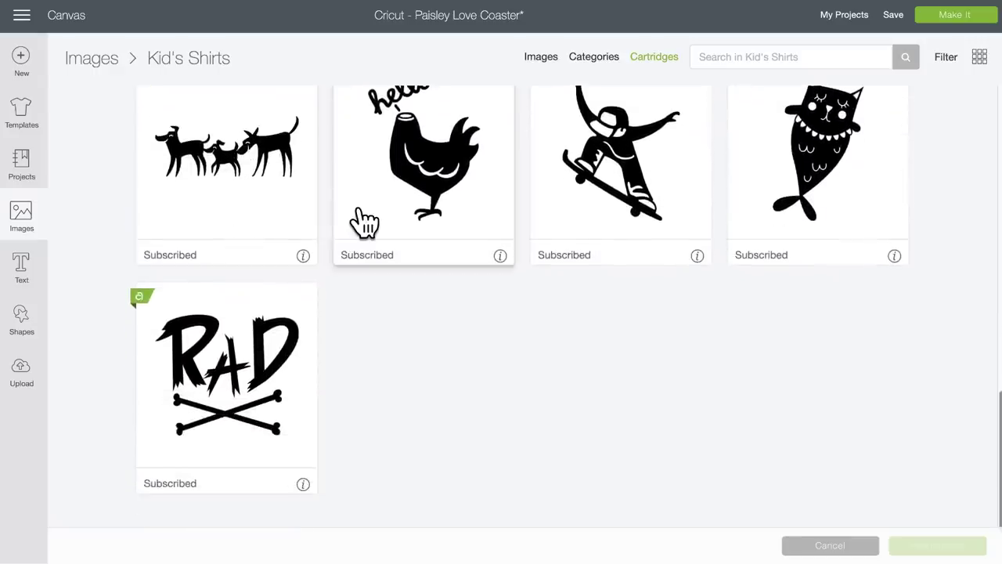
pyautogui.scroll(1, 364, 223)
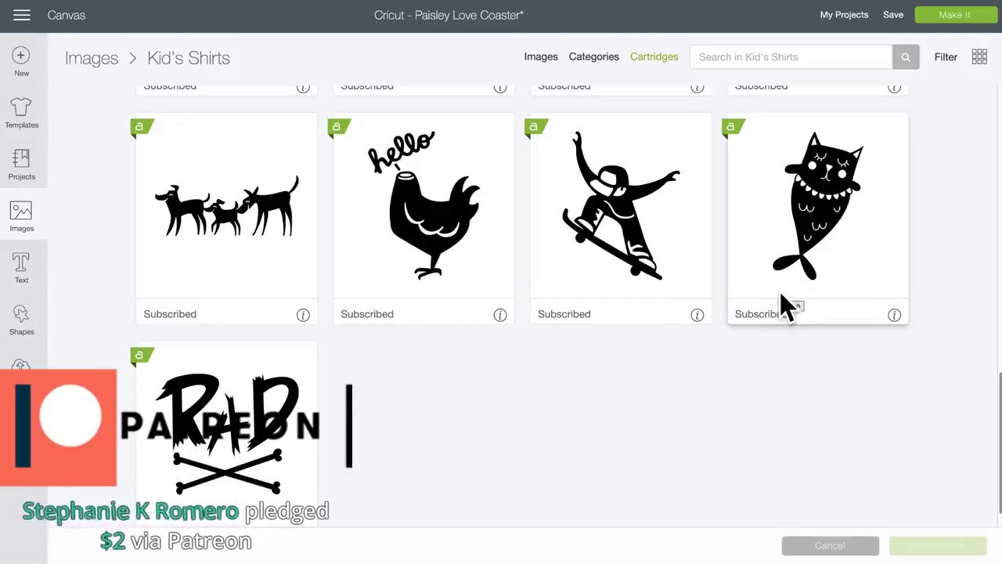
pyautogui.scroll(3, 781, 298)
pyautogui.scroll(10, 780, 292)
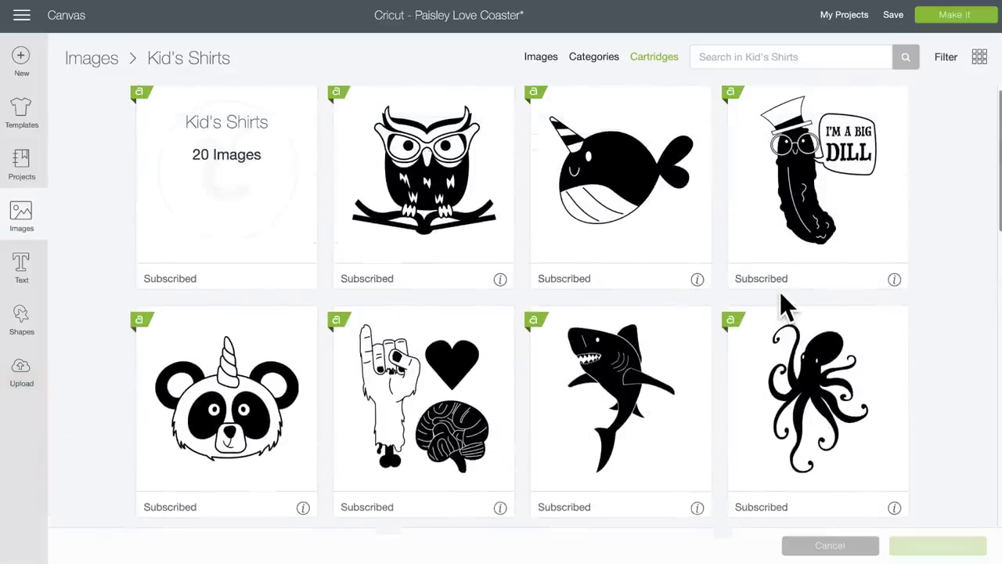
pyautogui.scroll(-15, 780, 292)
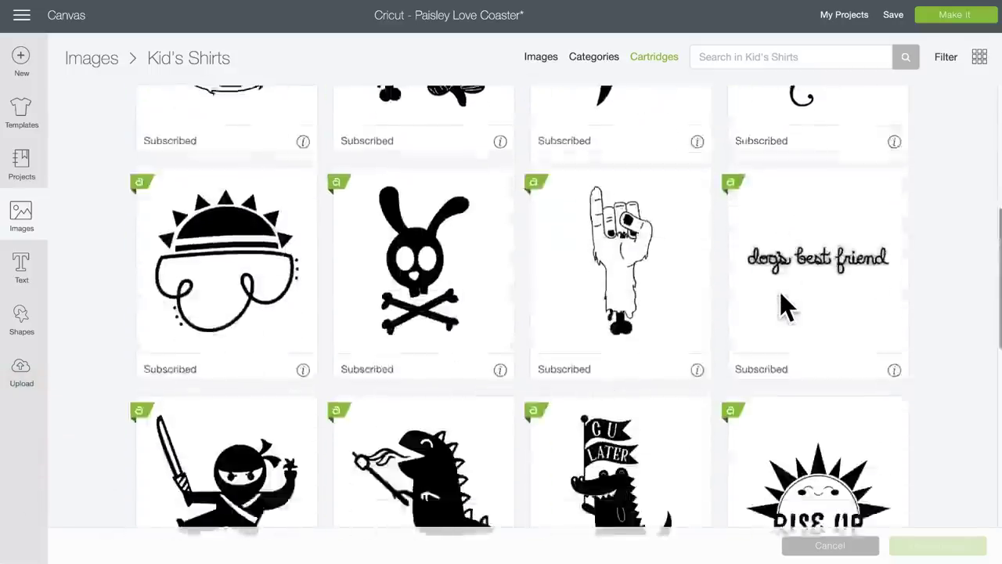
pyautogui.scroll(5, 780, 292)
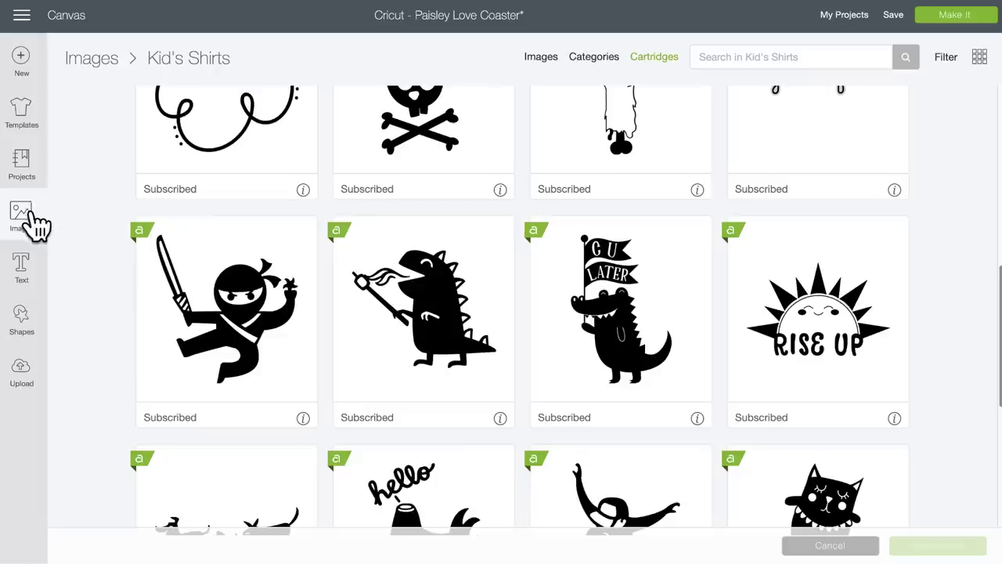
# Step: Return to the full cartridge list and search the image sets again for "t shirts"
pyautogui.click(658, 58)
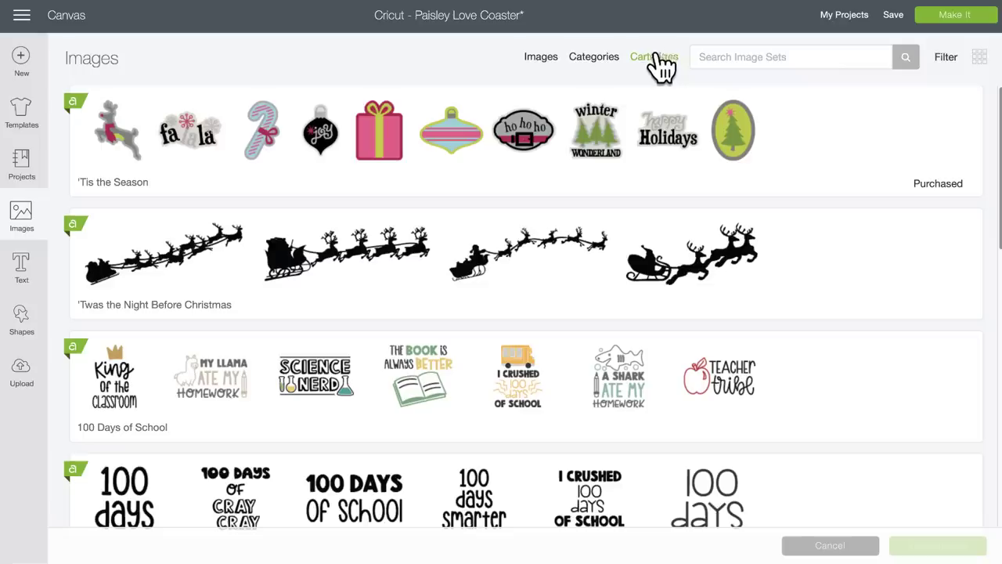
pyautogui.click(756, 53)
pyautogui.write('t')
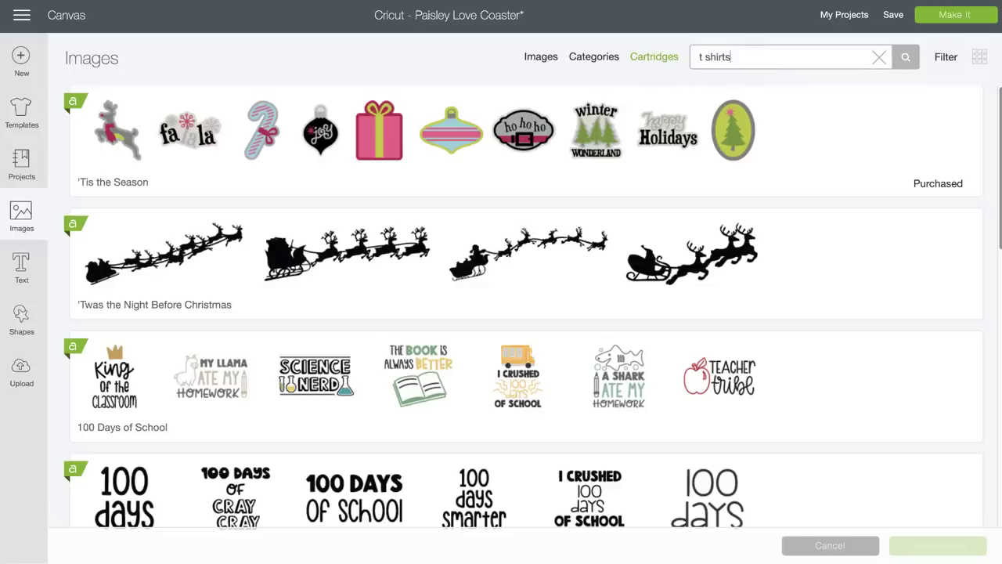
pyautogui.write(' shirts')
pyautogui.press('Return')
# Step: Look through the Nerd, Sports and Recreation and other T-shirt sets and open the T-Shirt Love set
pyautogui.scroll(-10, 694, 269)
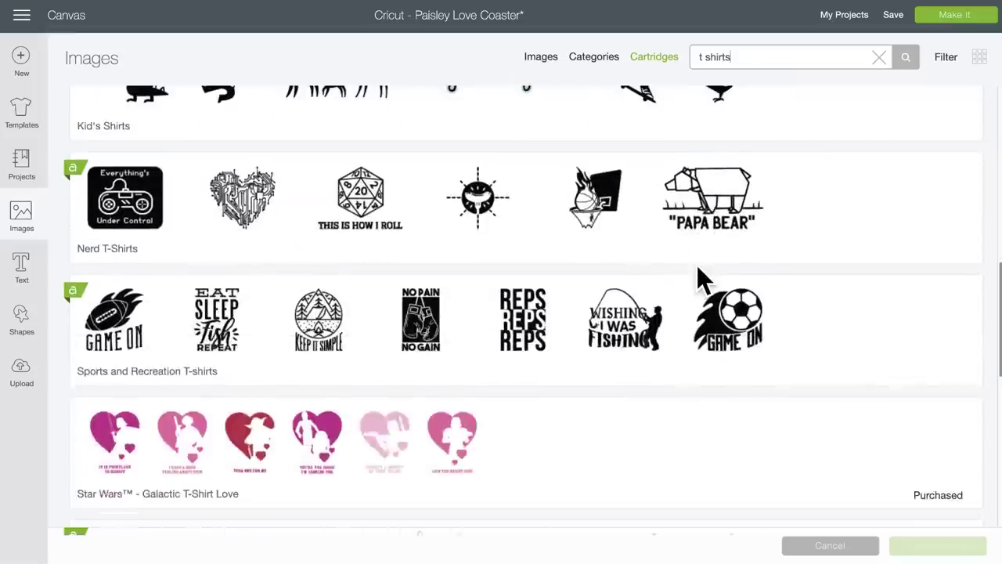
pyautogui.scroll(2, 697, 266)
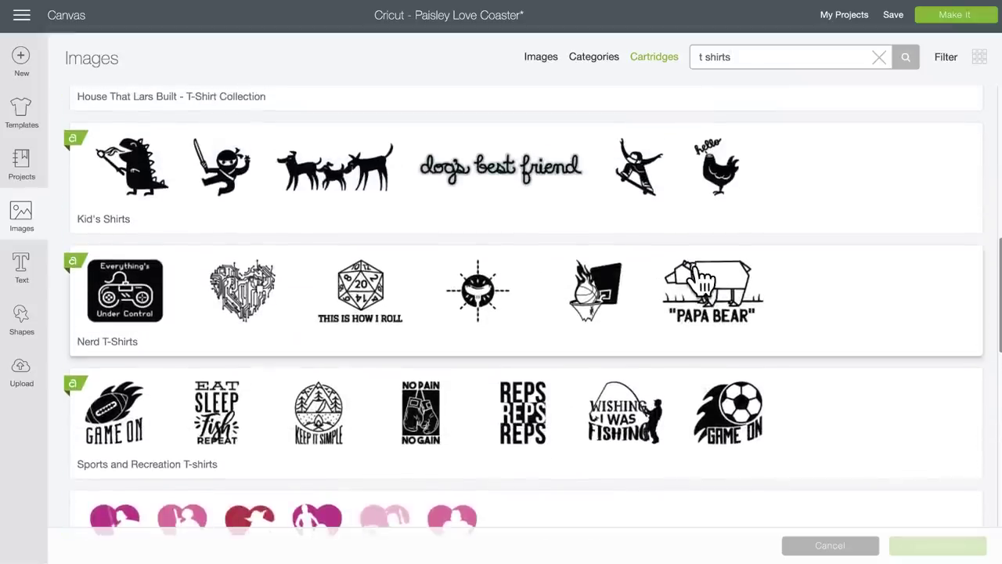
pyautogui.scroll(-2, 701, 279)
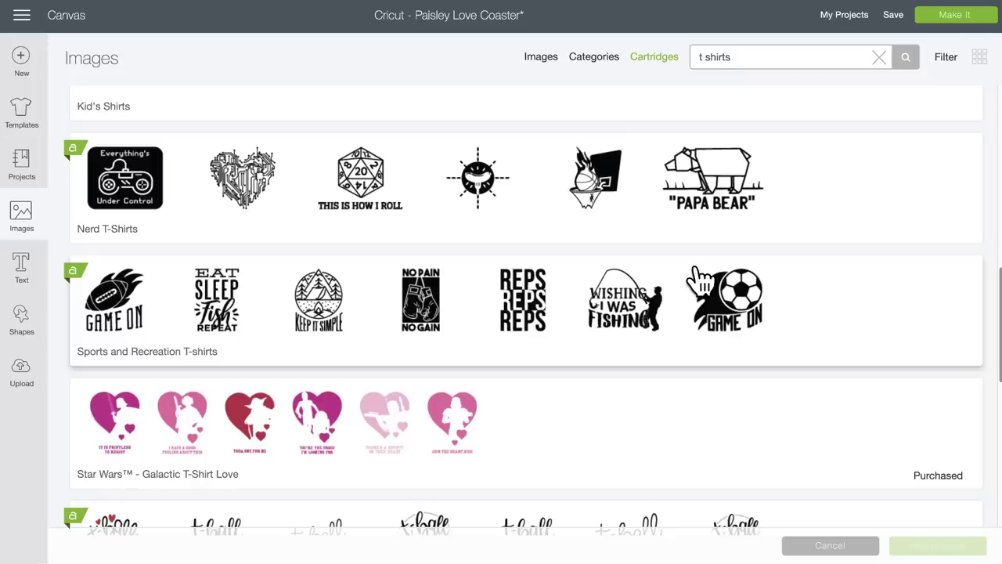
pyautogui.scroll(-10, 699, 282)
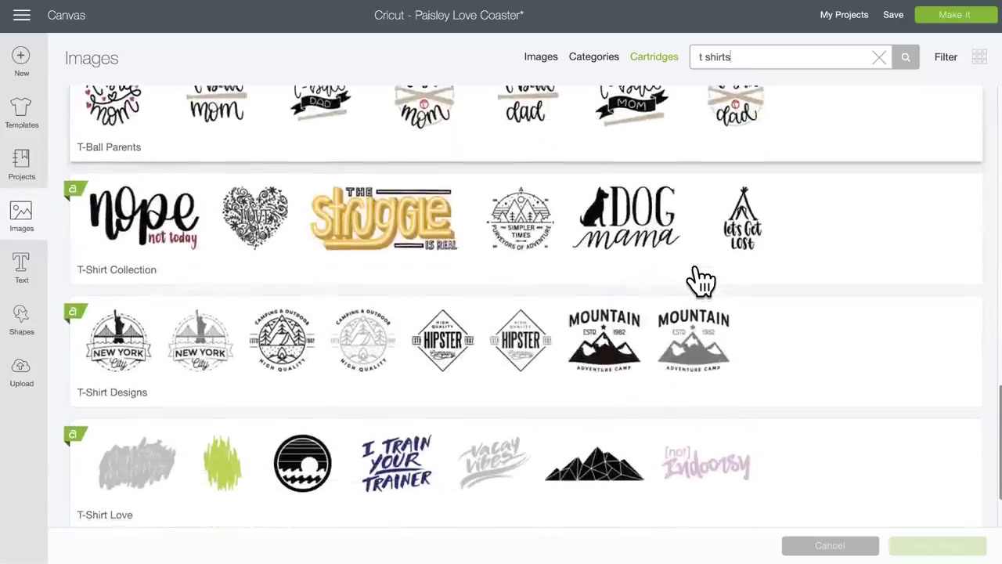
pyautogui.scroll(-1, 697, 281)
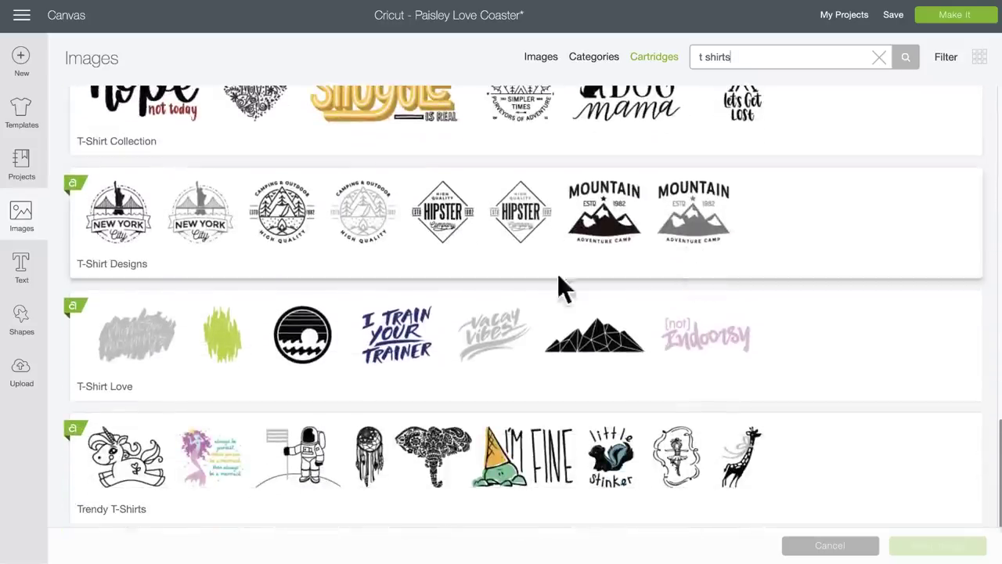
pyautogui.click(416, 310)
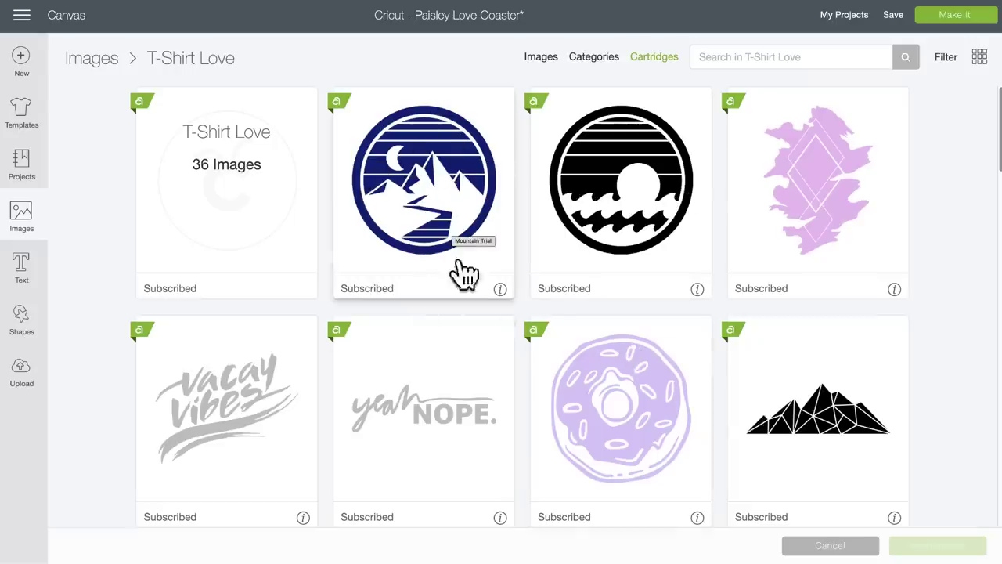
# Step: Look through the T-Shirt Love designs from the Mountain Trial badge down to the It Was Her image
pyautogui.scroll(-3, 609, 307)
pyautogui.scroll(-2, 609, 320)
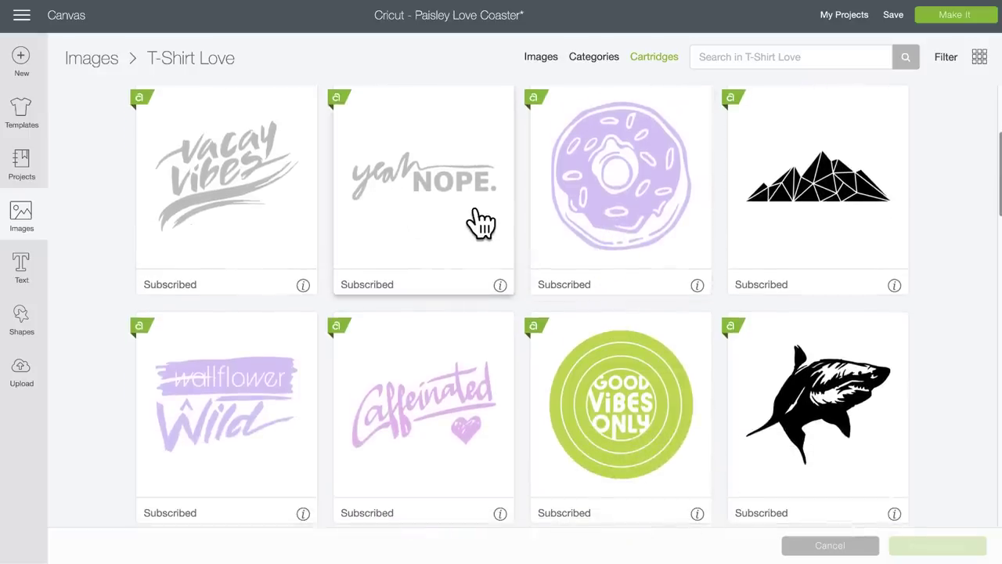
pyautogui.scroll(-4, 480, 223)
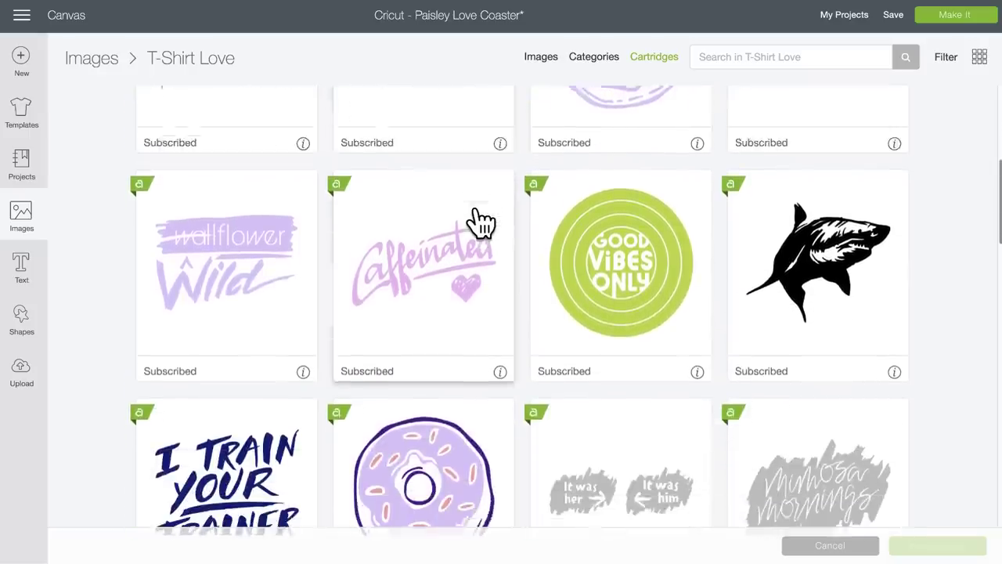
pyautogui.scroll(-1, 480, 223)
pyautogui.scroll(-1, 480, 223)
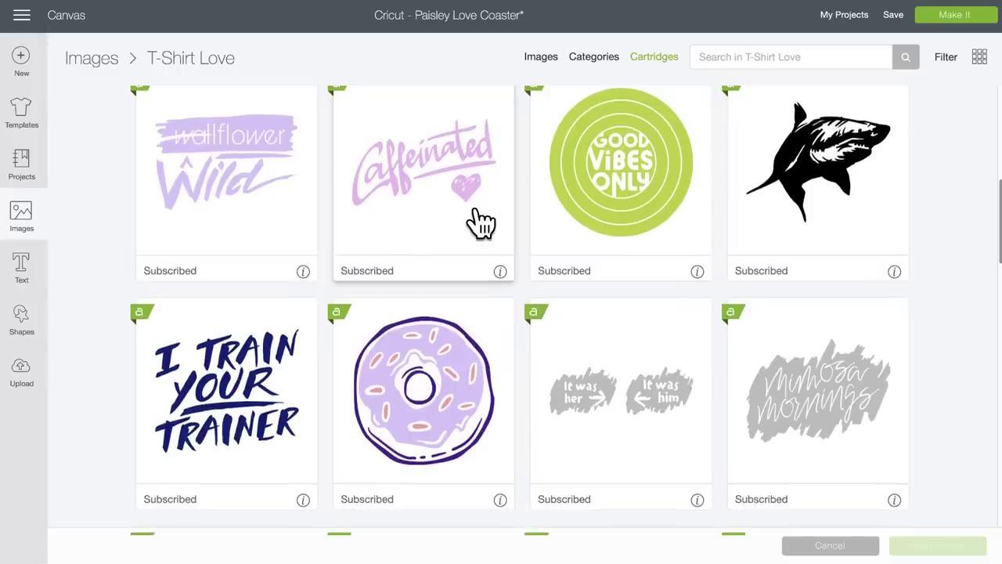
pyautogui.scroll(-1, 480, 223)
pyautogui.scroll(1, 480, 224)
pyautogui.scroll(-1, 480, 223)
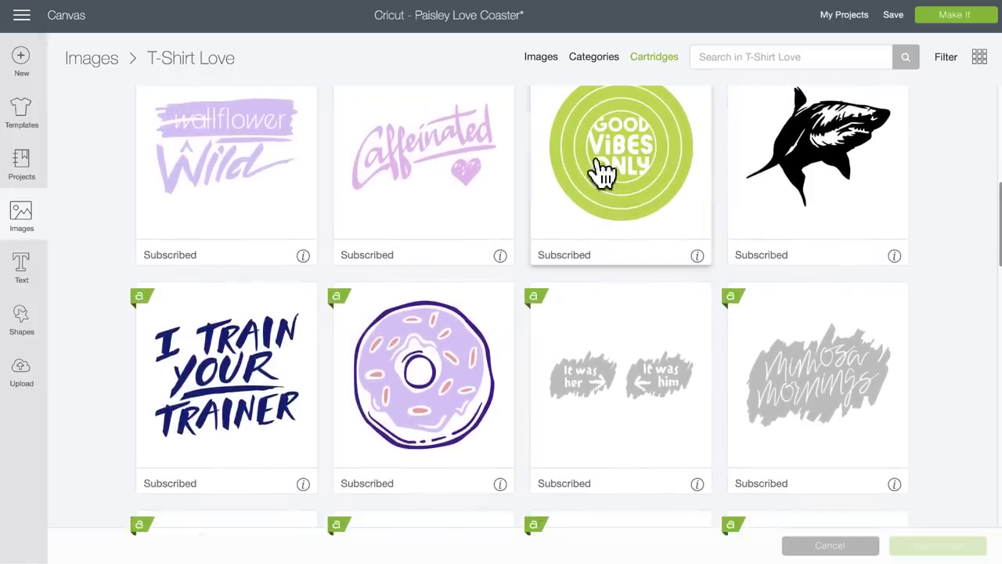
pyautogui.scroll(-5, 638, 221)
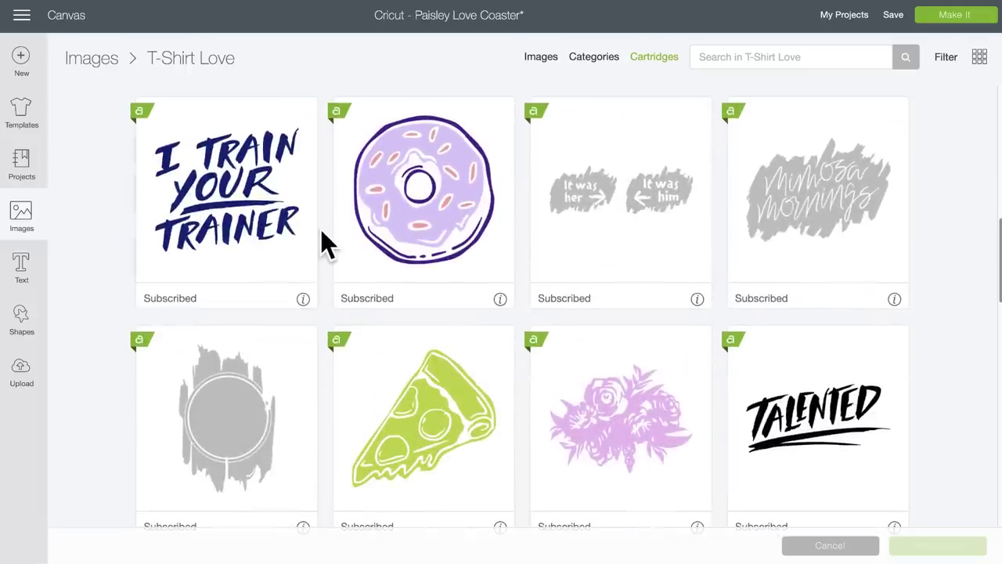
pyautogui.scroll(-1, 325, 243)
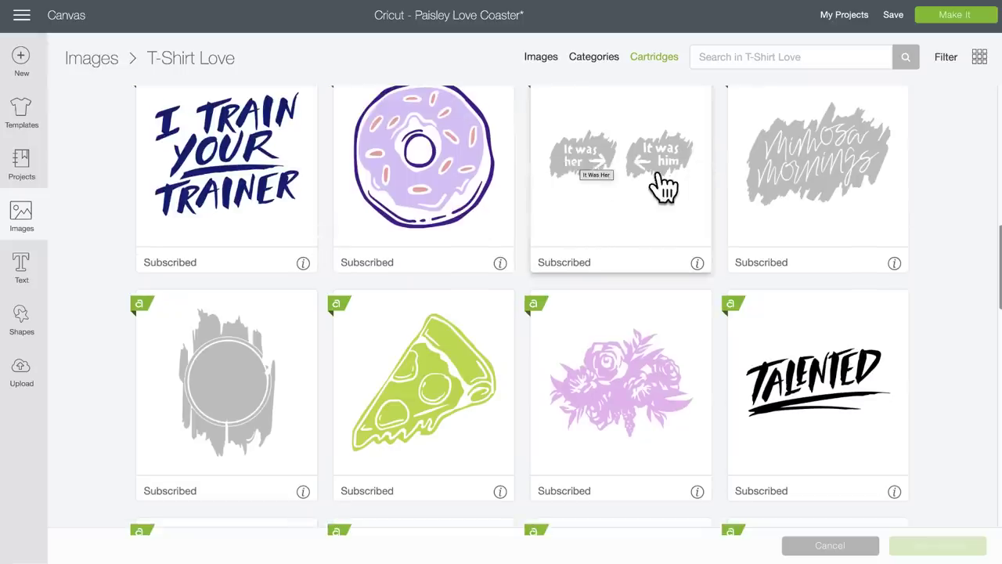
# Step: Examine the T-Shirt Love designs from the pizza slice and Talented lettering down to the hearts and XOXO images
pyautogui.scroll(-4, 664, 224)
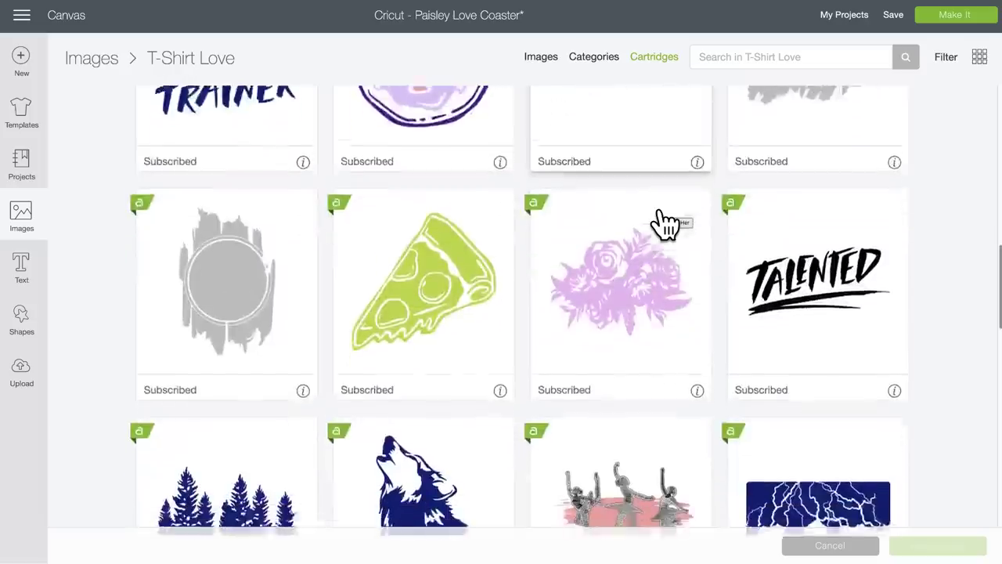
pyautogui.scroll(-3, 665, 224)
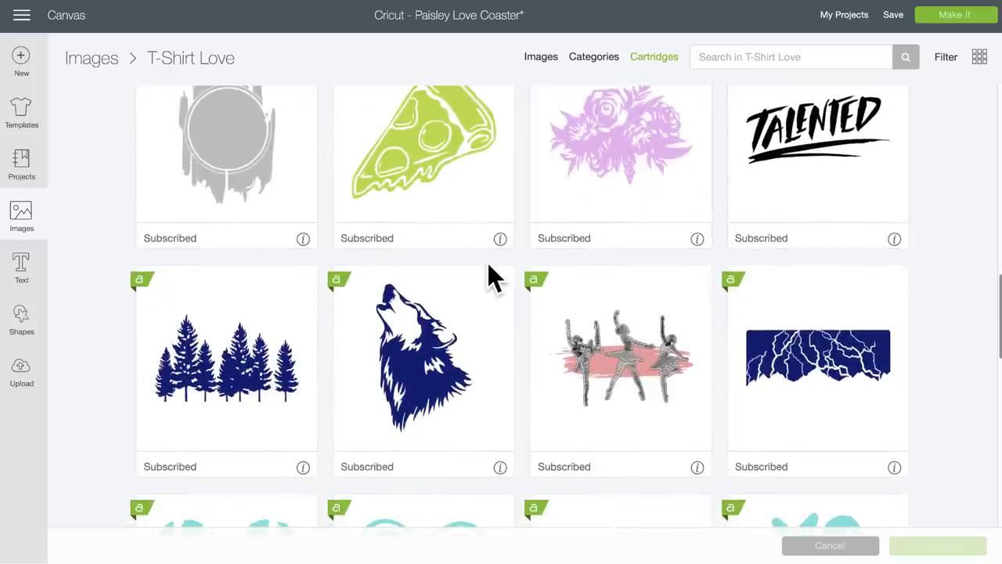
pyautogui.scroll(-2, 492, 273)
pyautogui.scroll(-2, 487, 274)
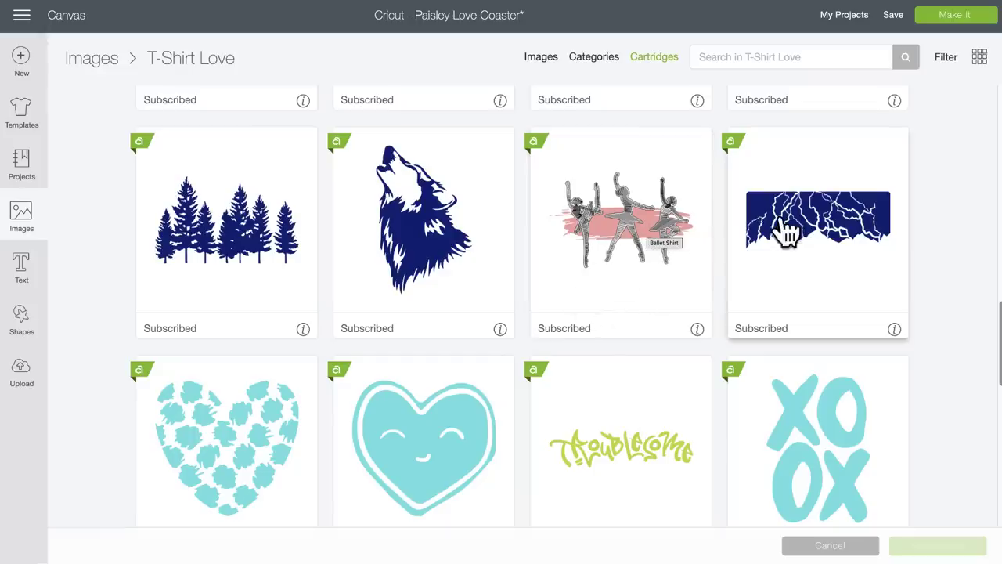
pyautogui.scroll(-3, 671, 291)
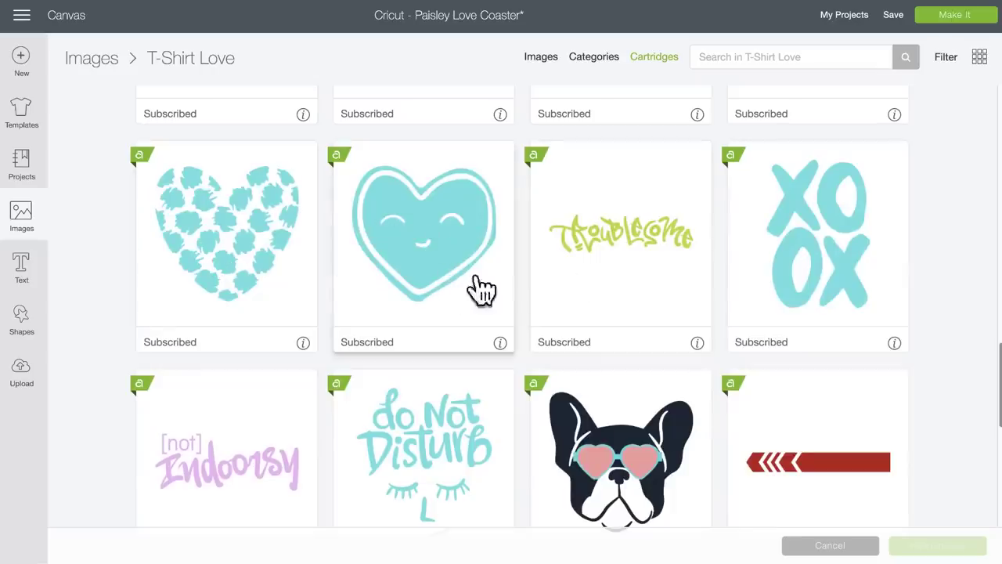
# Step: Look through the remaining T-Shirt Love designs down to the Farmer's Market image and back up to the start of the set
pyautogui.scroll(-2, 682, 274)
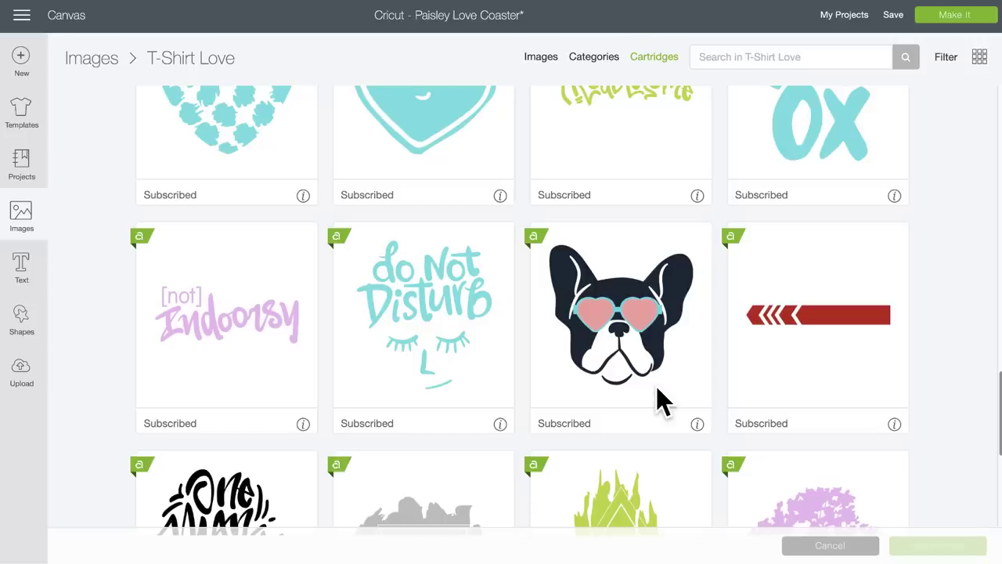
pyautogui.scroll(-2, 657, 386)
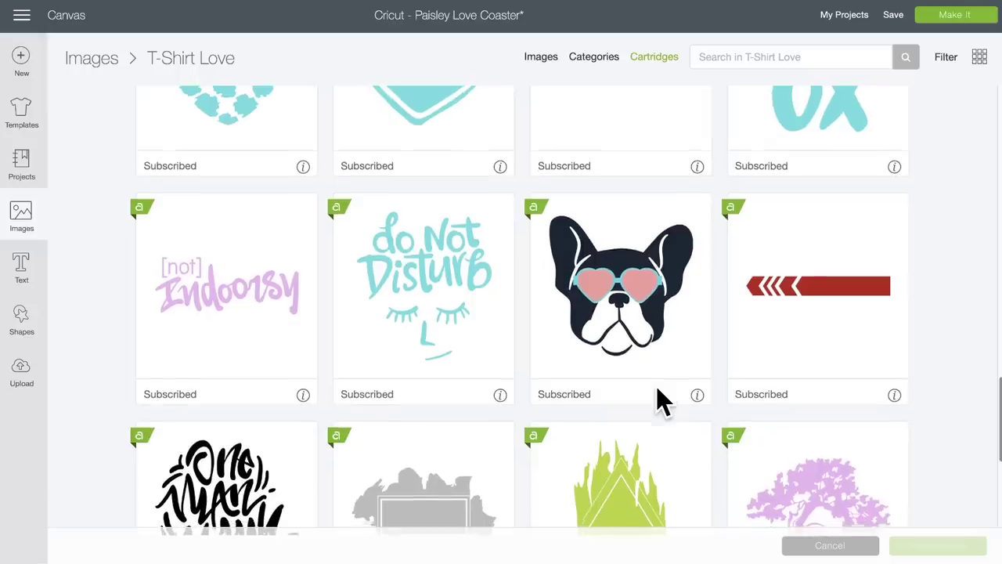
pyautogui.scroll(-2, 656, 387)
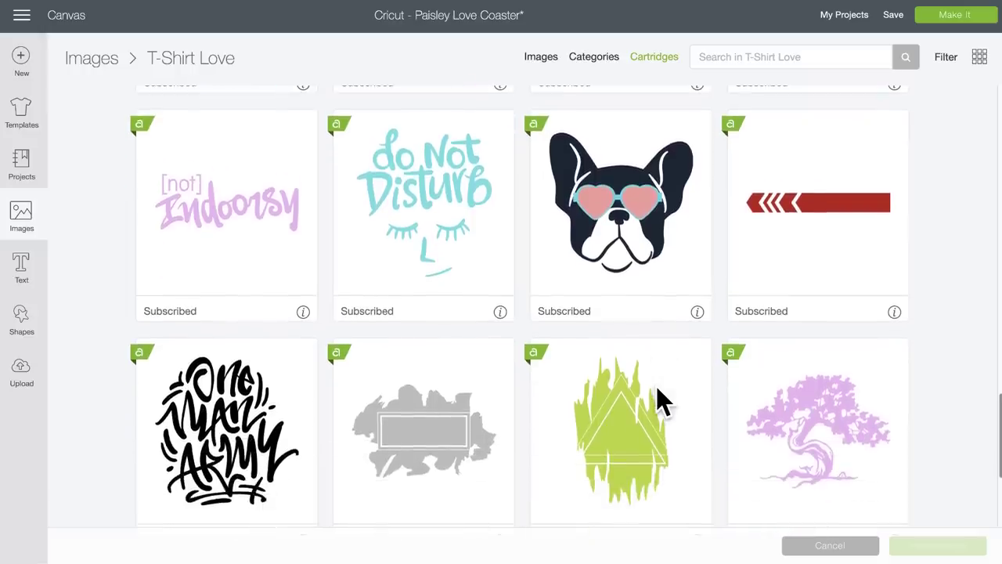
pyautogui.scroll(-1, 656, 387)
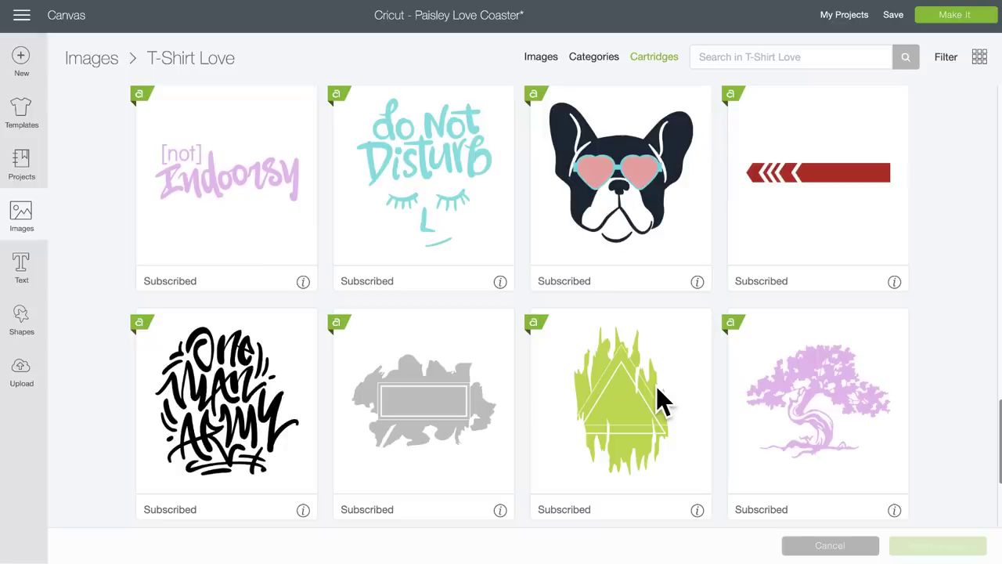
pyautogui.scroll(-3, 656, 387)
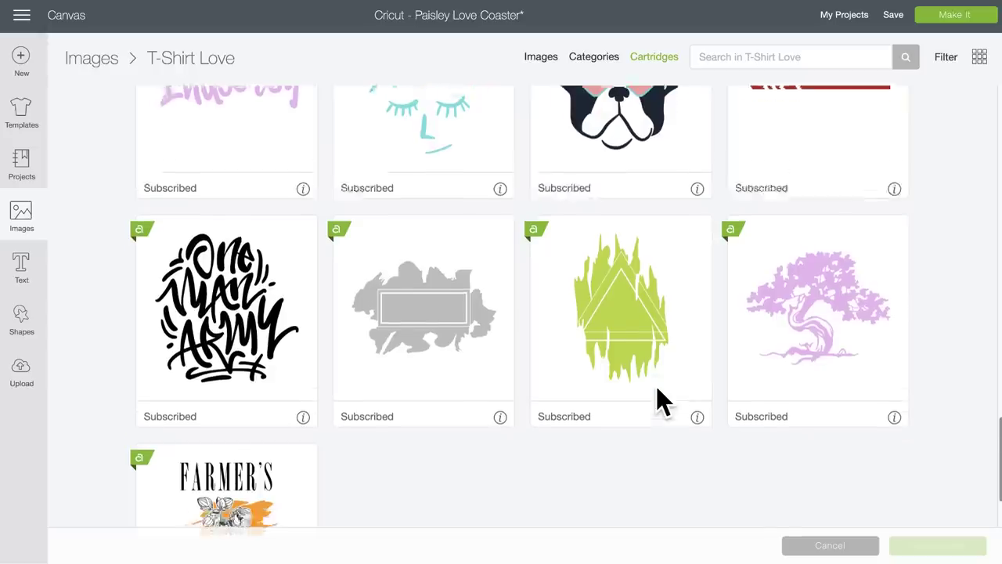
pyautogui.scroll(-3, 657, 386)
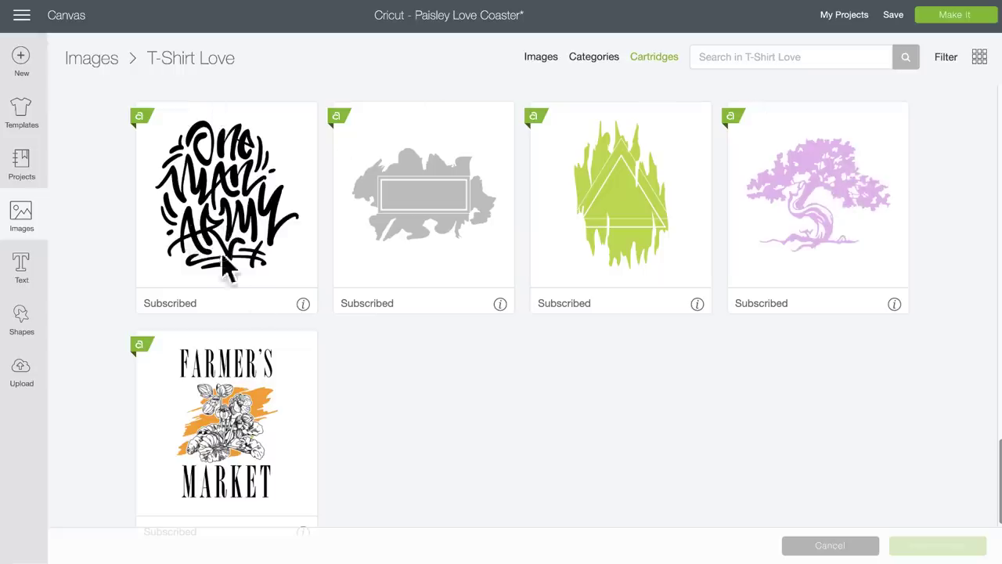
pyautogui.scroll(-2, 280, 380)
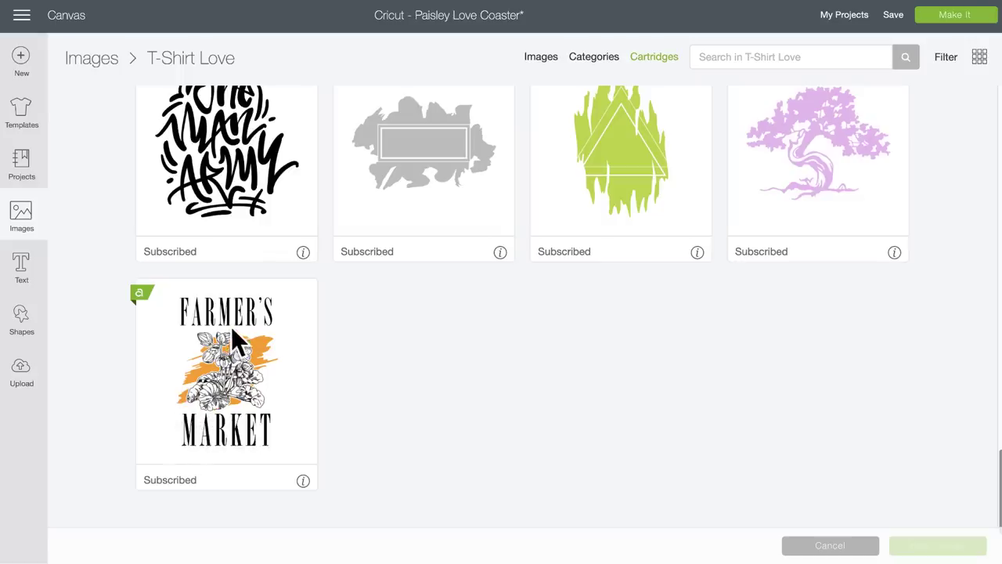
pyautogui.scroll(5, 285, 372)
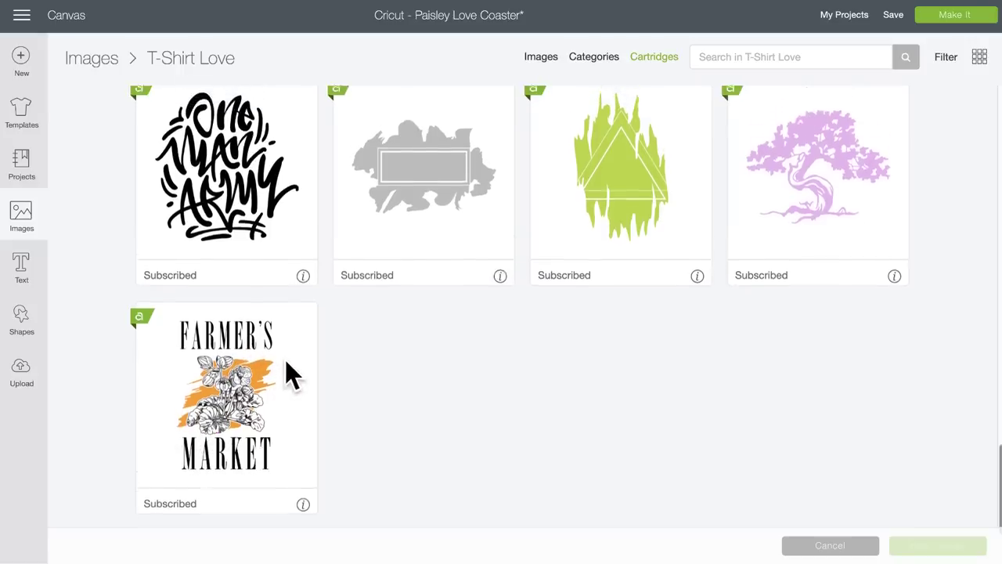
pyautogui.scroll(10, 287, 373)
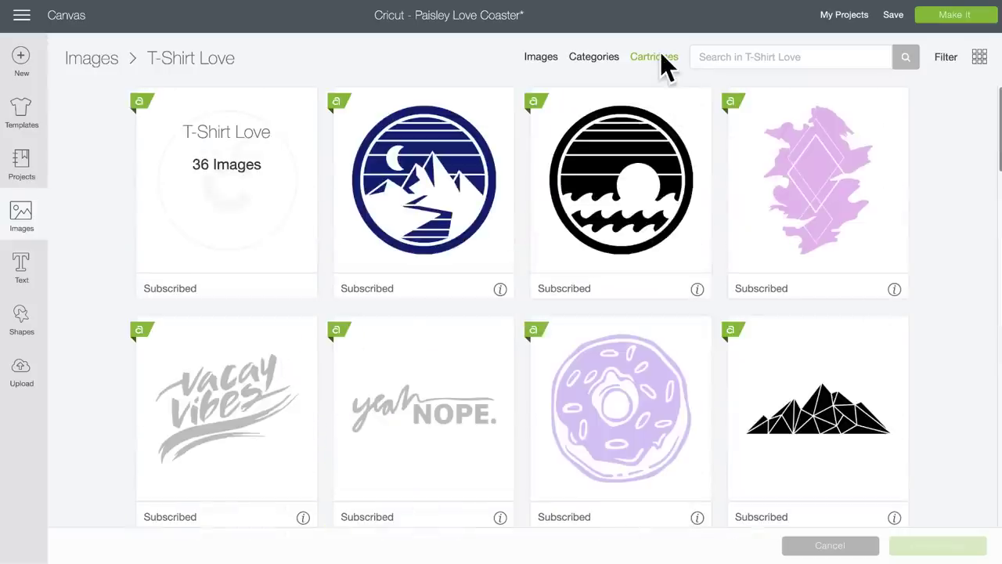
# Step: Return to the full cartridge list and search the image sets for "draw"
pyautogui.click(658, 56)
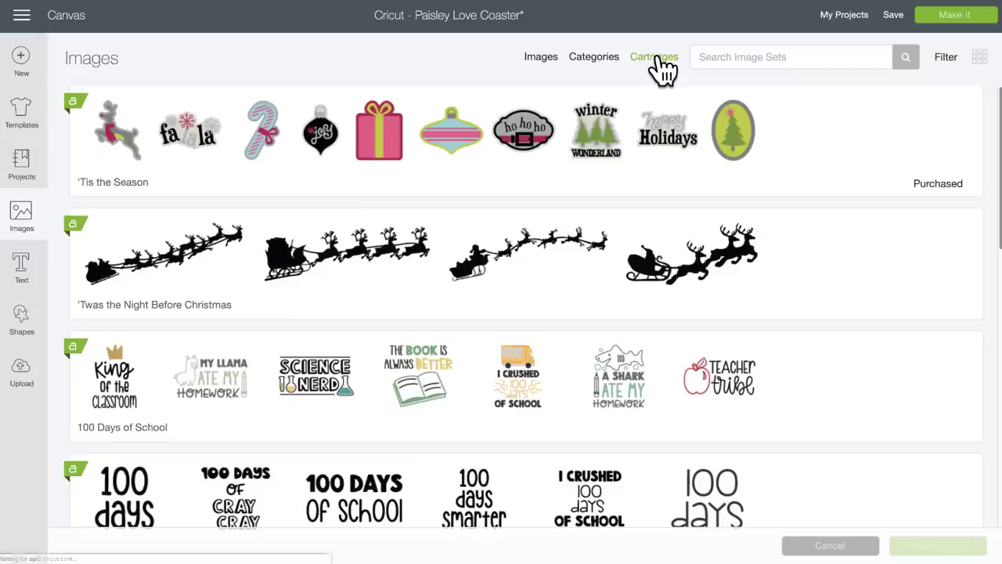
pyautogui.click(734, 55)
pyautogui.write('d')
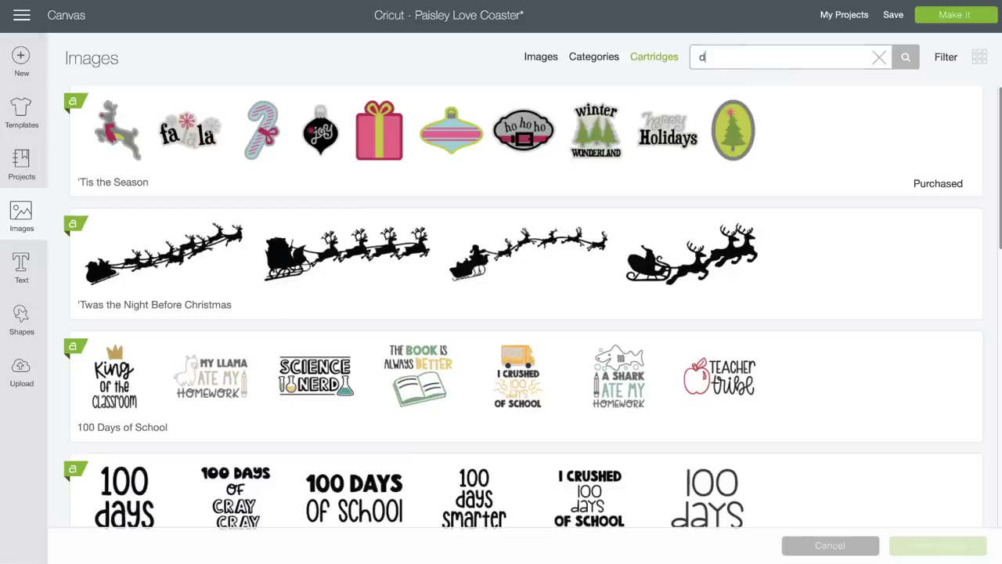
pyautogui.write('raw')
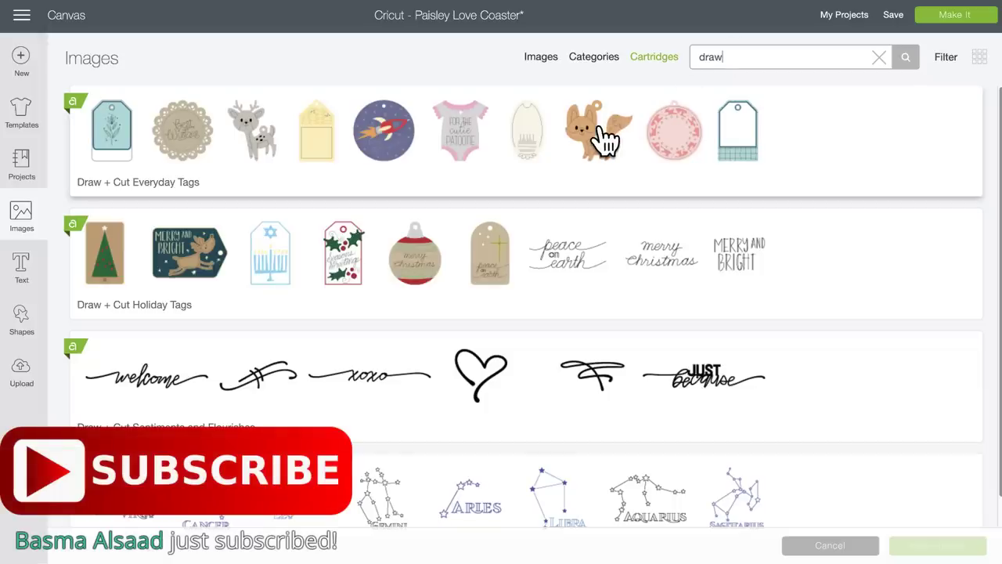
# Step: Examine the Draw + Cut image sets, from Everyday Tags down to Zodiac Signs
pyautogui.scroll(-1, 603, 141)
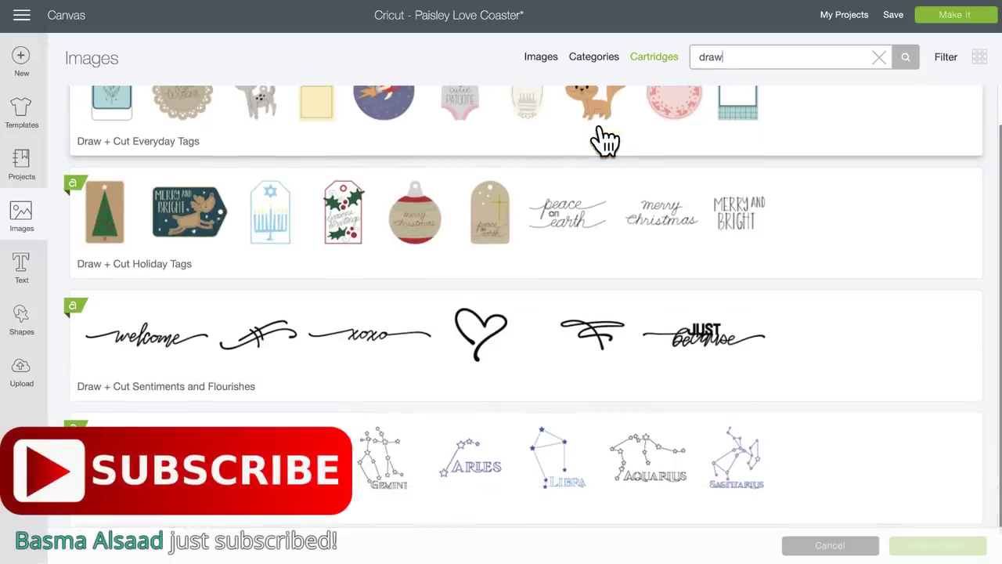
pyautogui.scroll(1, 603, 141)
pyautogui.scroll(-1, 603, 141)
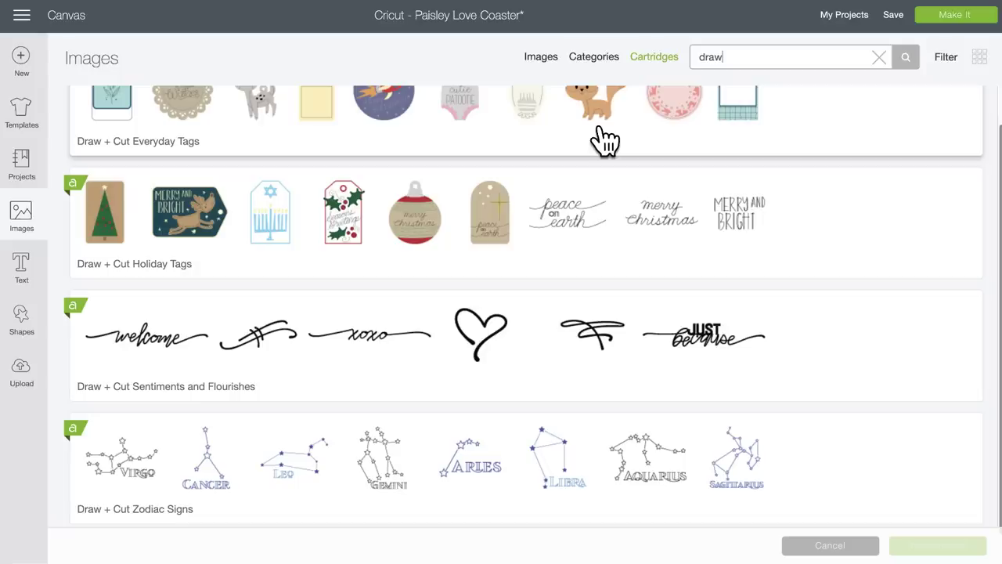
pyautogui.scroll(1, 603, 141)
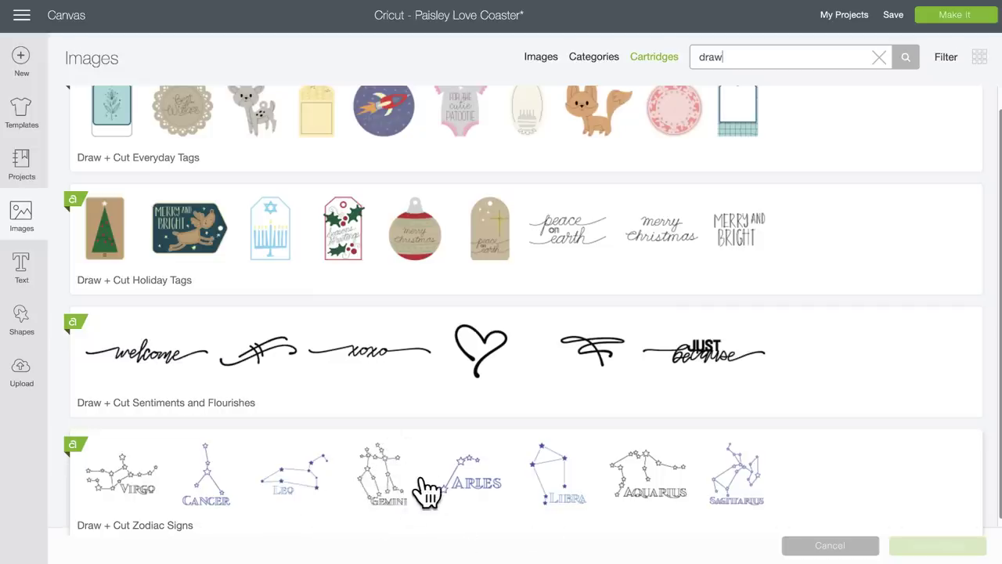
pyautogui.scroll(1, 427, 492)
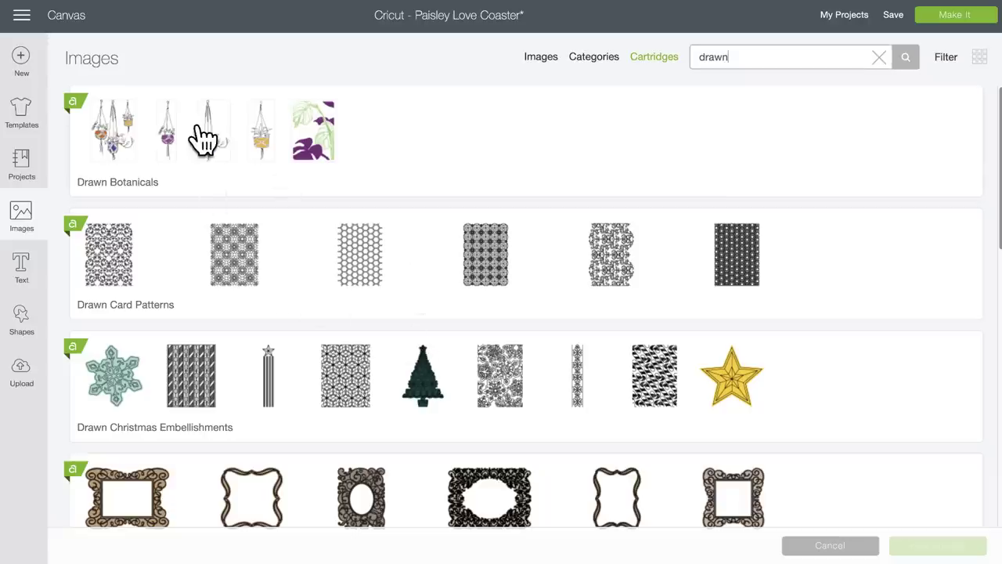
# Step: Open the Drawn Botanicals set and look through its hanging plant and tropical leaf designs
pyautogui.click(315, 141)
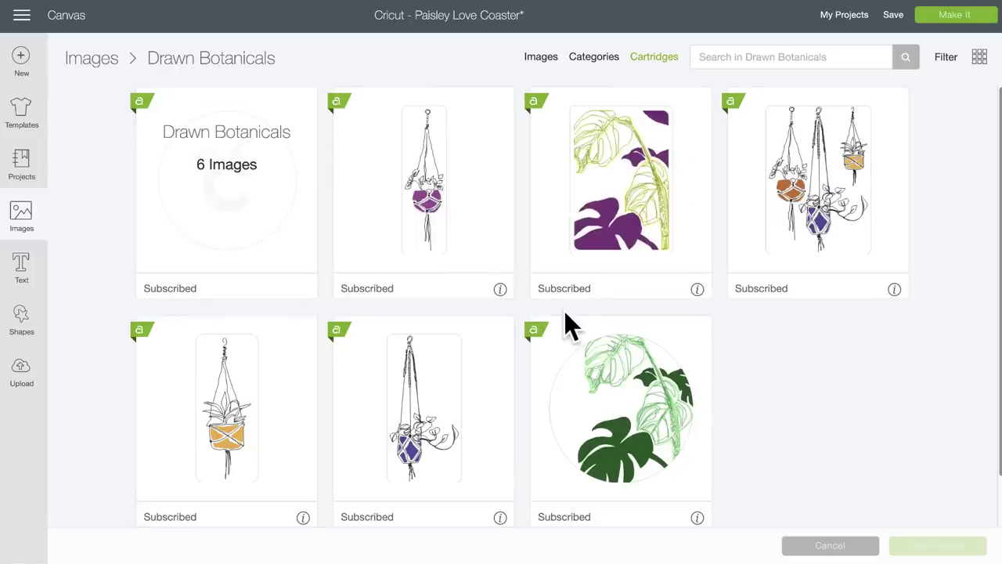
pyautogui.scroll(-2, 566, 324)
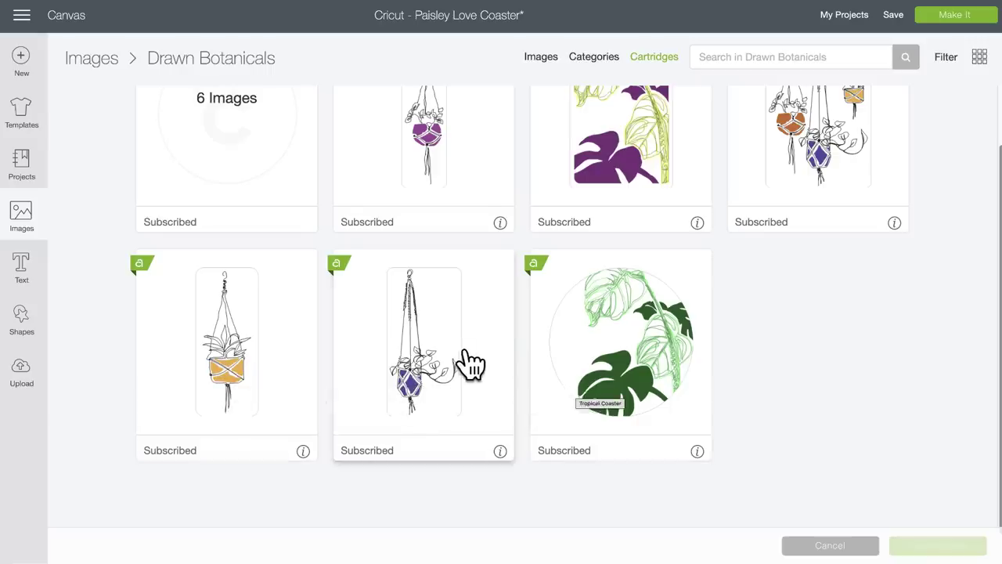
pyautogui.scroll(2, 459, 365)
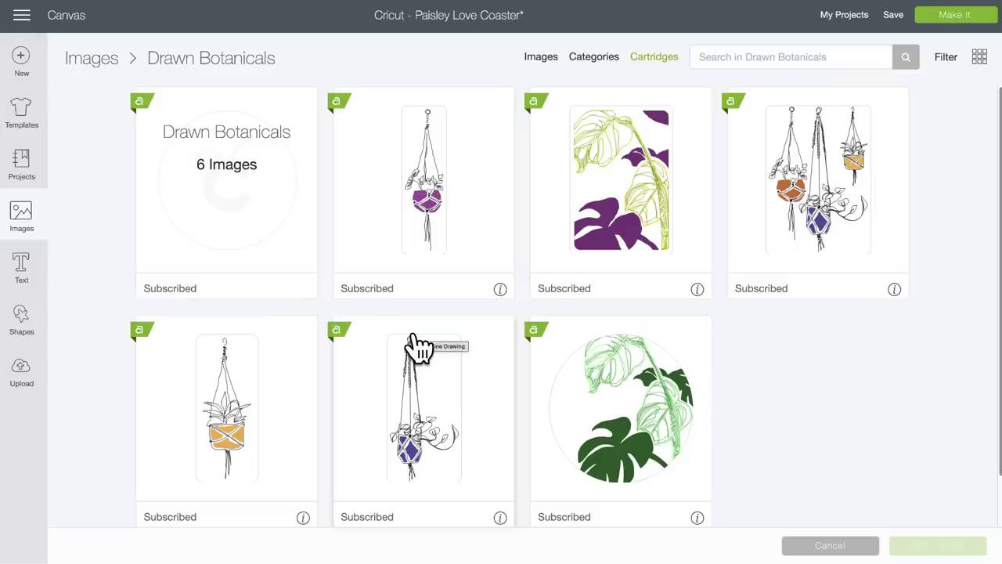
# Step: Search the full cartridge list for "drawn" and look through the Drawn image sets down to the geometric animals and designs
pyautogui.click(757, 53)
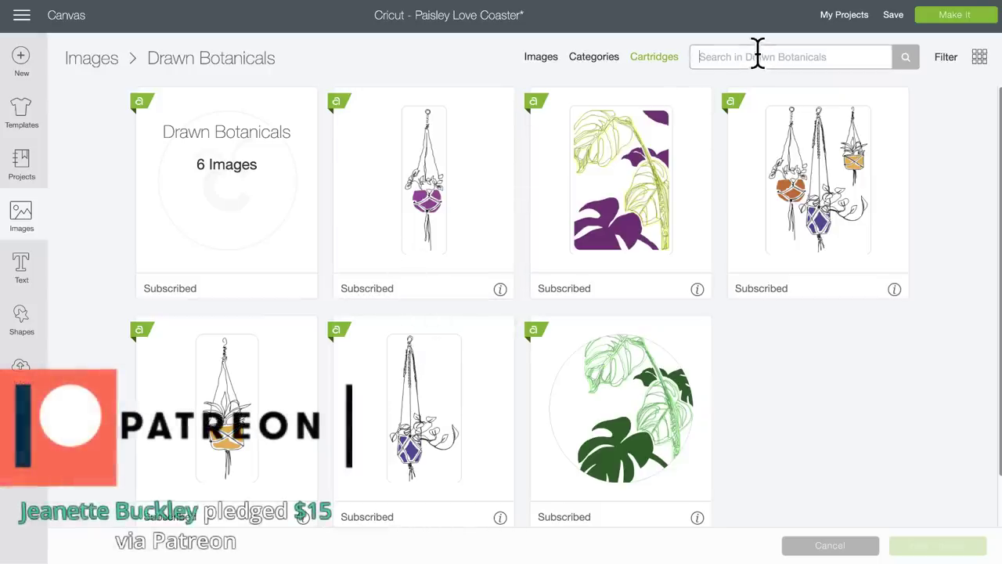
pyautogui.click(658, 60)
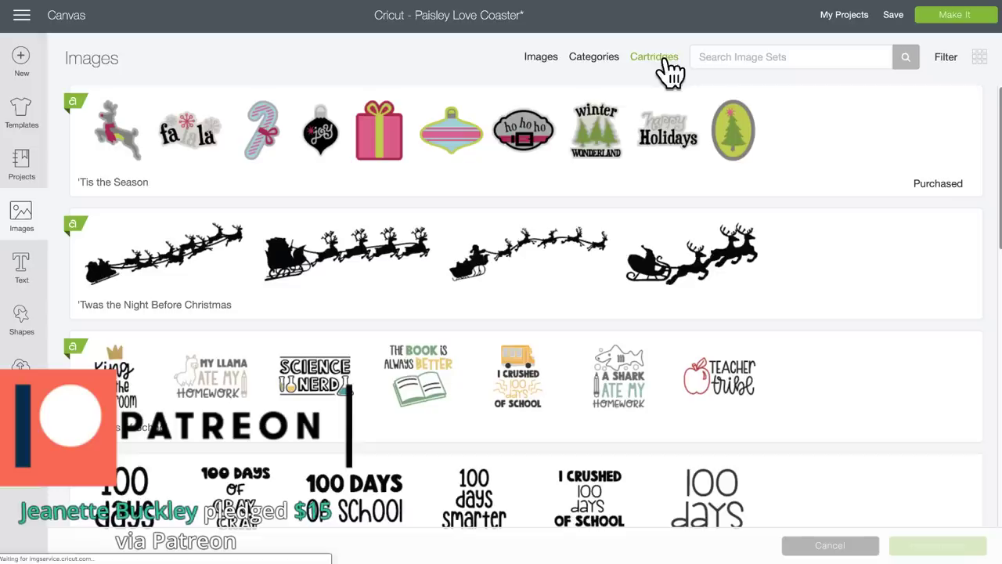
pyautogui.click(737, 57)
pyautogui.write('drawn')
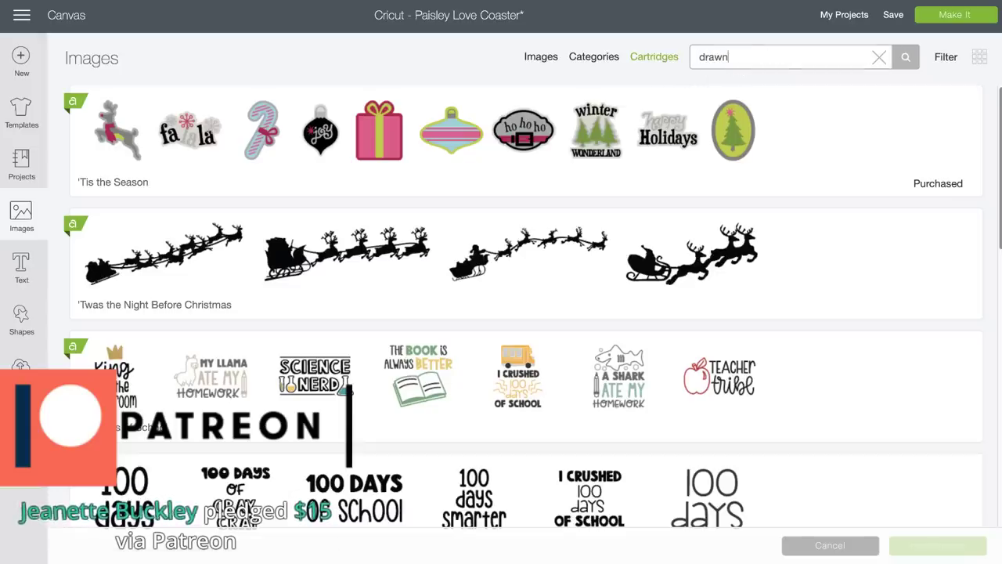
pyautogui.press('Return')
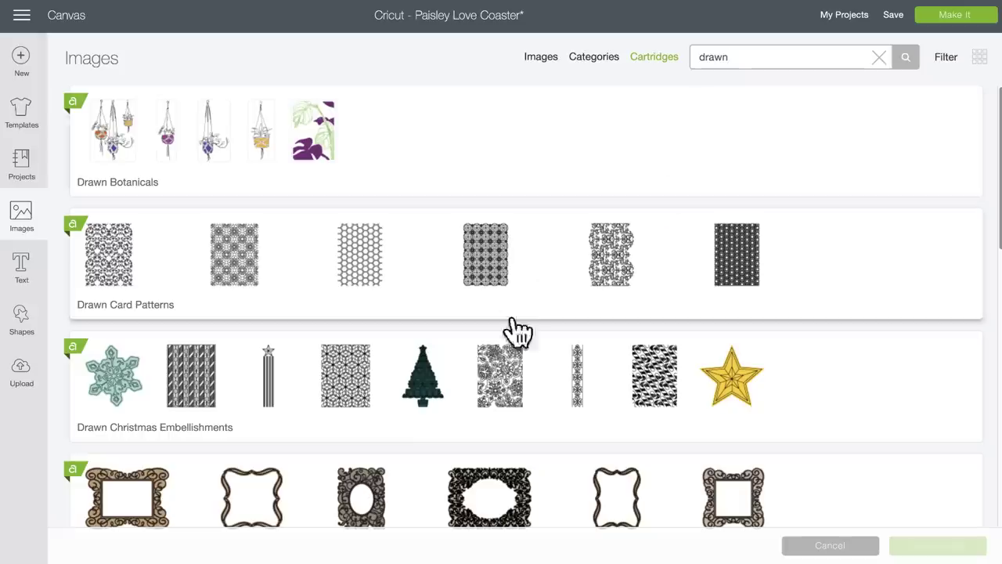
pyautogui.scroll(-6, 517, 368)
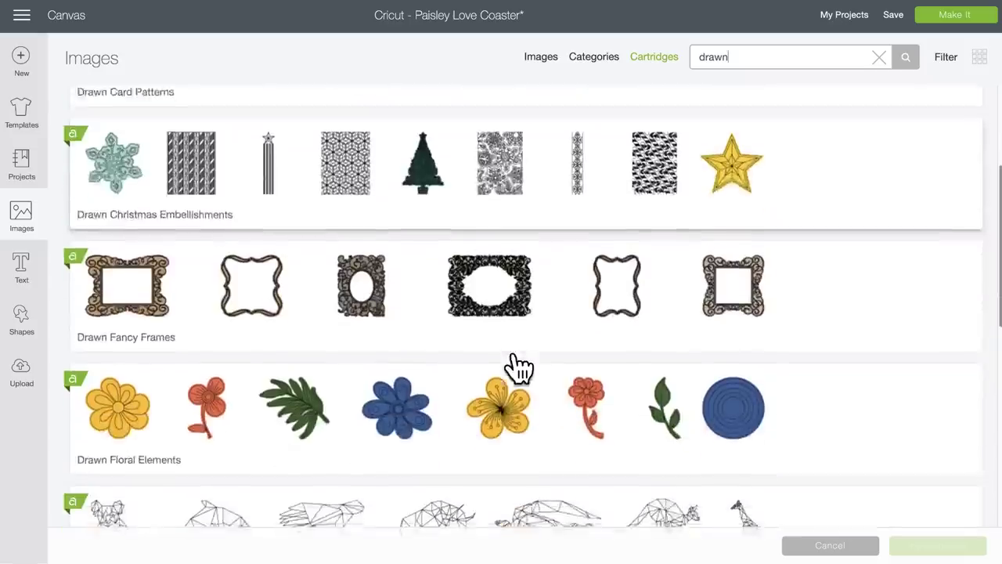
pyautogui.scroll(-2, 517, 368)
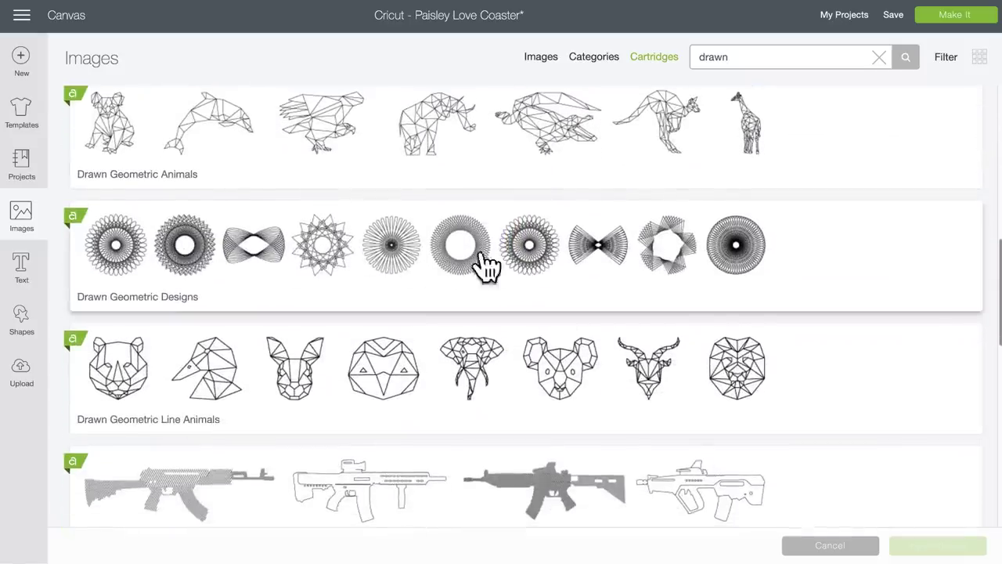
# Step: Look through the remaining Drawn image sets, from Geometric Line Animals down to Plants and Sports Badges
pyautogui.scroll(-3, 459, 347)
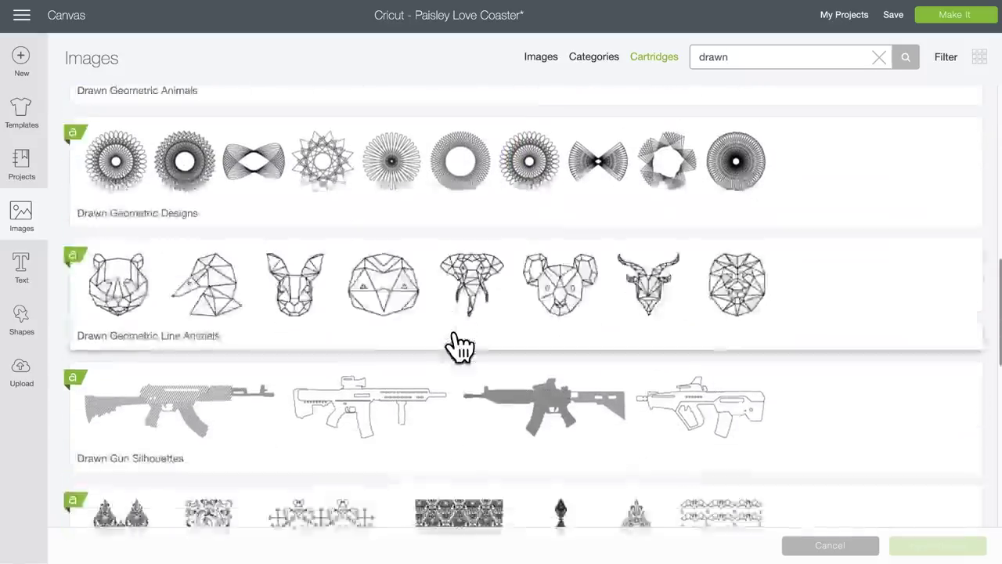
pyautogui.scroll(-3, 561, 374)
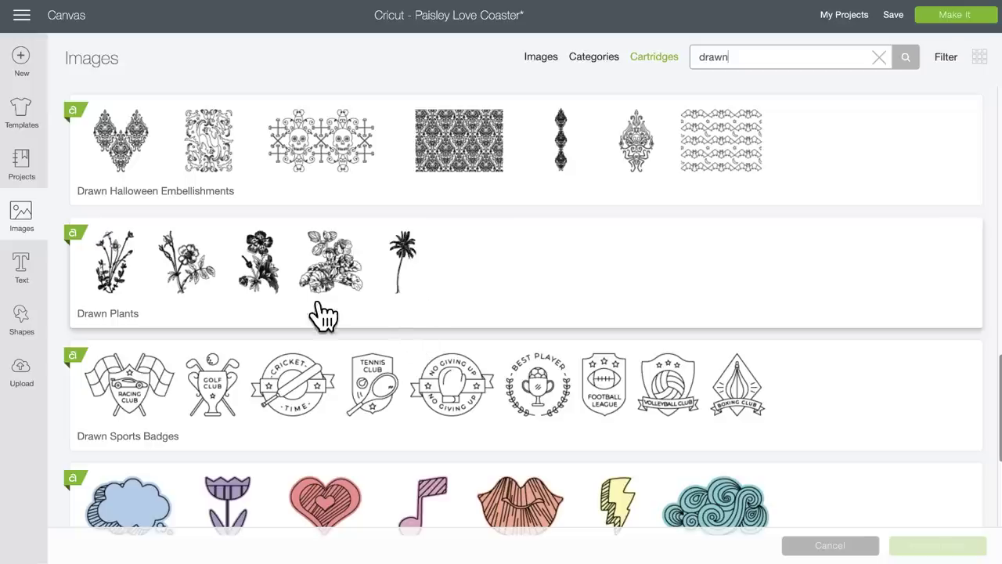
pyautogui.scroll(-5, 324, 313)
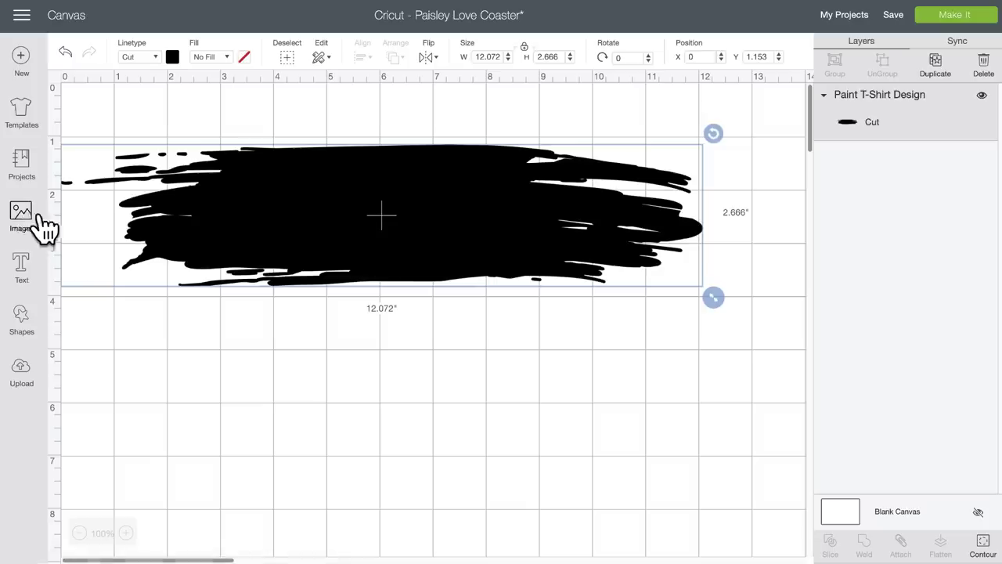
# Step: Shift the paint stroke slightly away from the canvas corner and add the text "Signs of Awesome" below it
pyautogui.moveTo(397, 195)
pyautogui.mouseDown()
pyautogui.moveTo(415, 221)
pyautogui.moveTo(432, 211)
pyautogui.mouseUp()
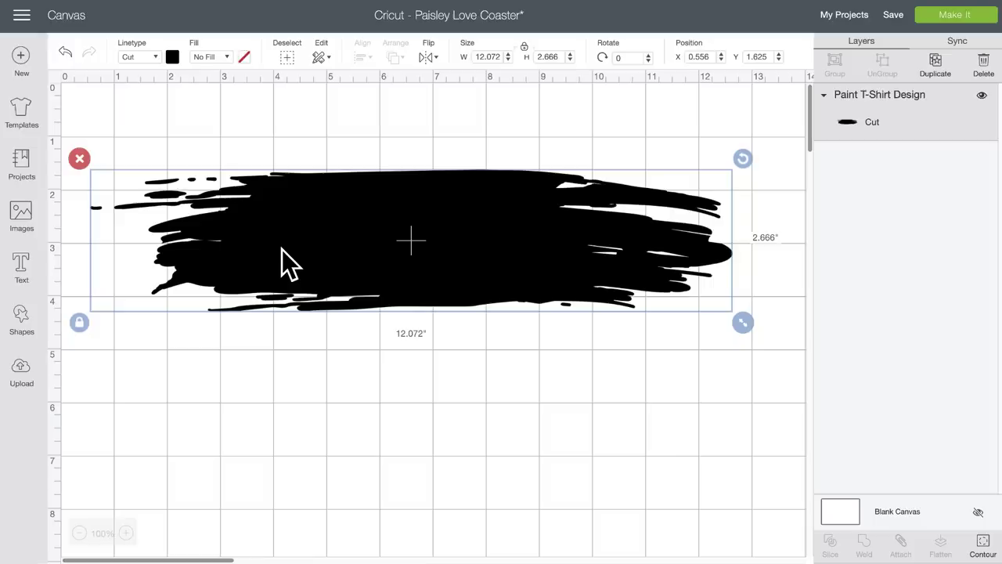
pyautogui.click(26, 274)
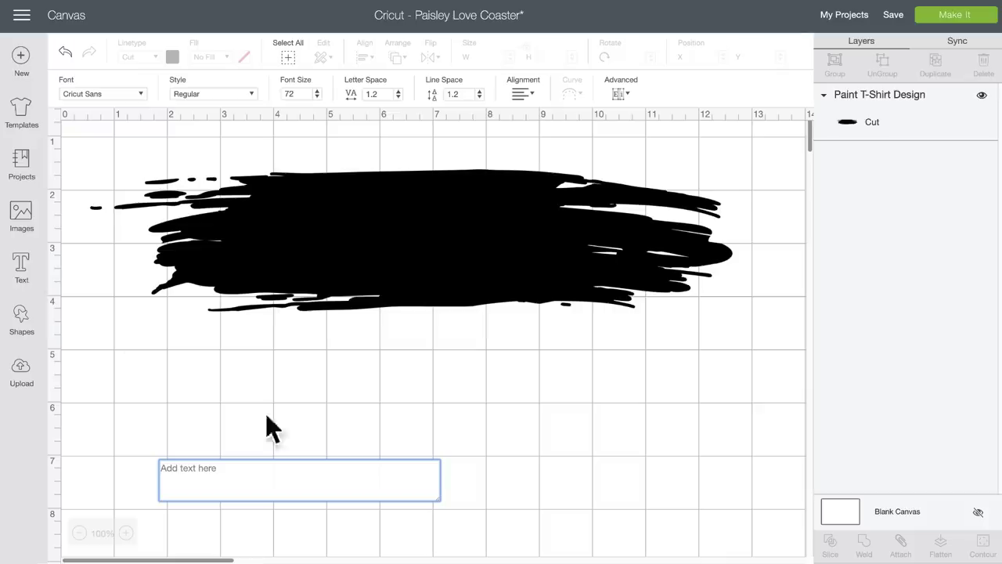
pyautogui.write('Signs')
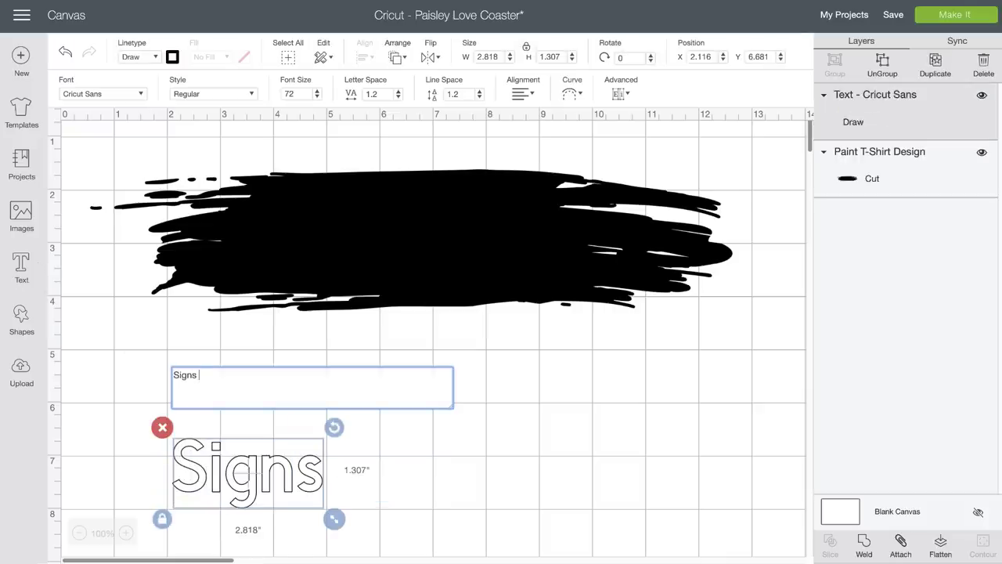
pyautogui.write(' of ')
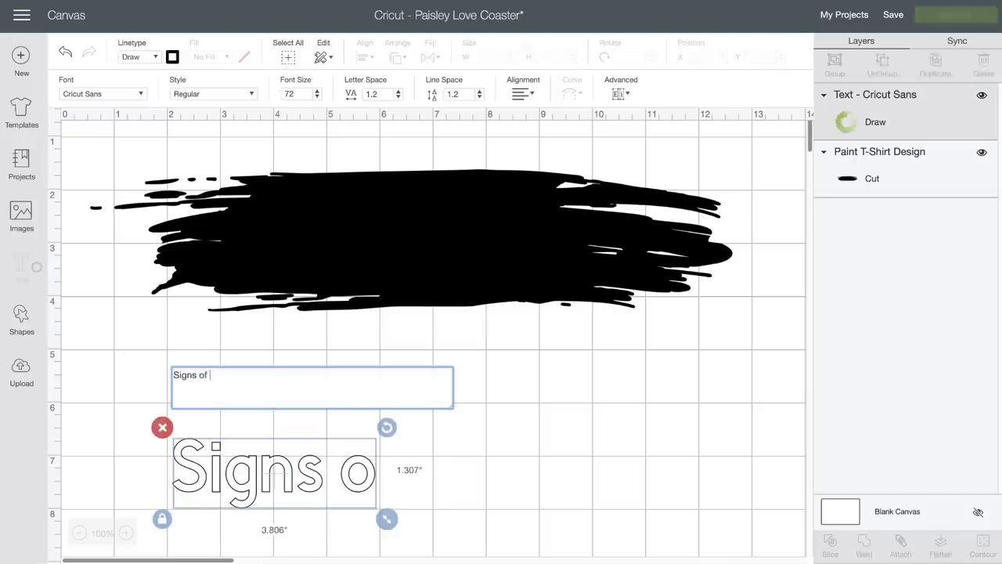
pyautogui.write('Awesom')
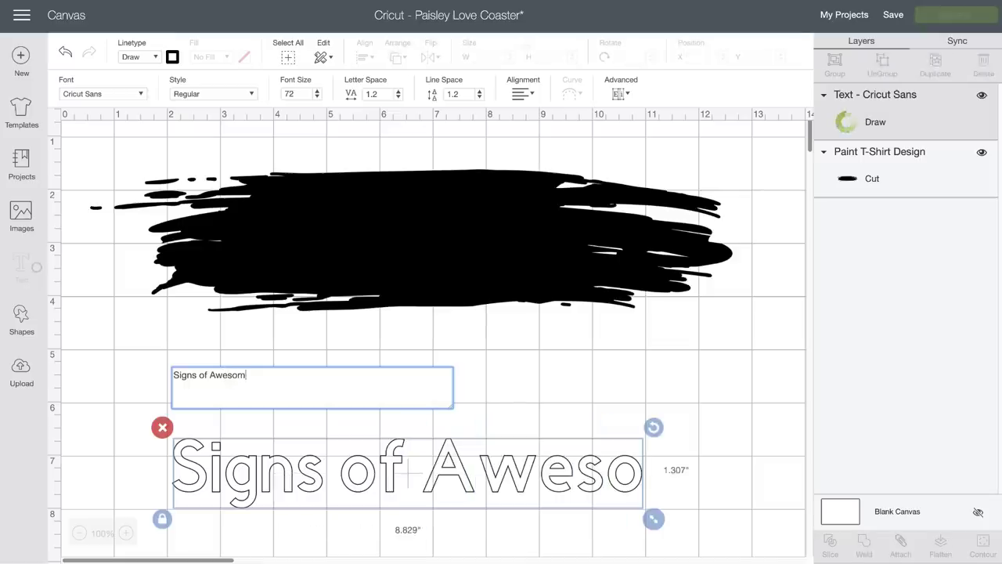
pyautogui.write('e')
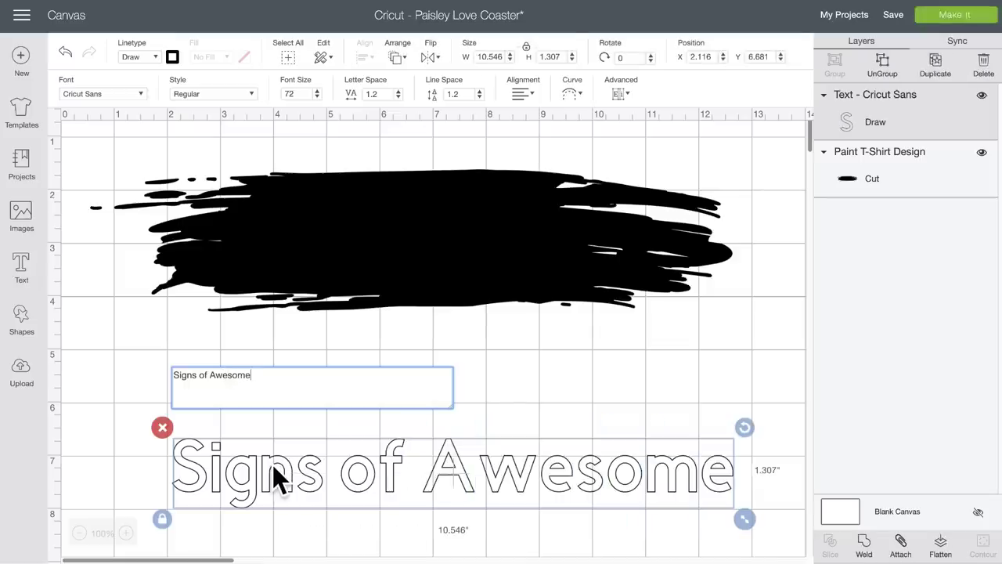
pyautogui.click(273, 464)
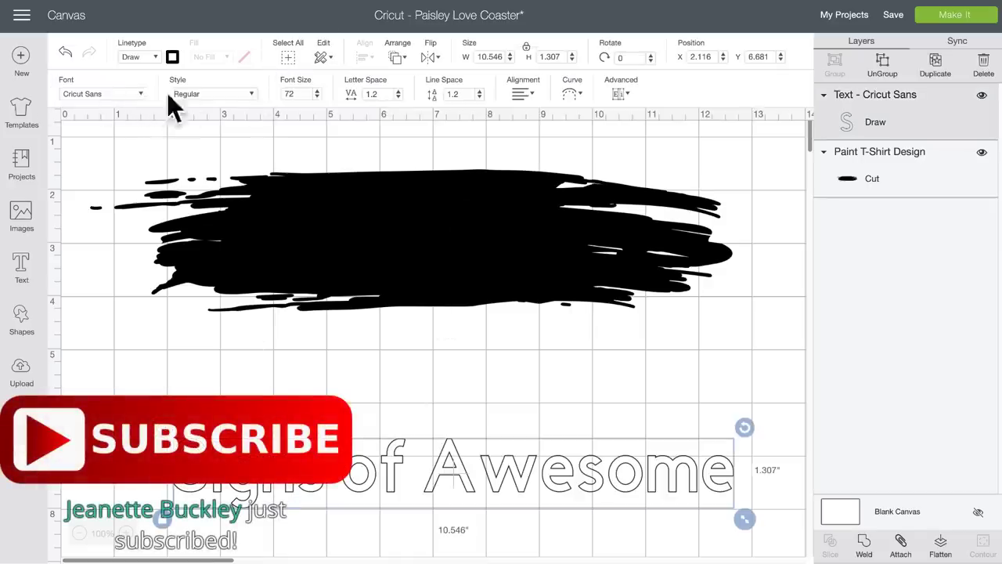
# Step: Set the "Signs of Awesome" text to Regular style and apply the Cricut font Arab Brushstroke Std Regular
pyautogui.click(252, 93)
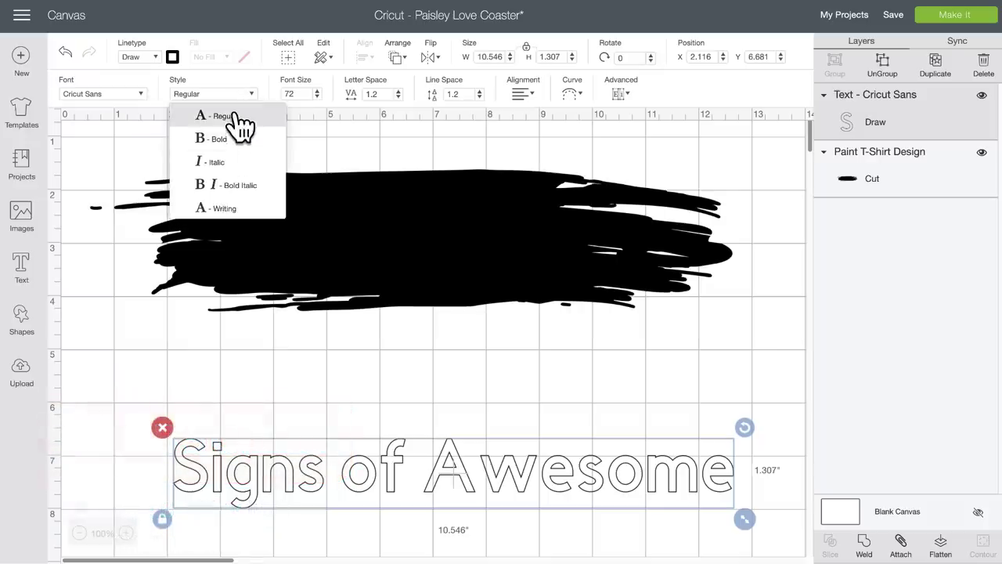
pyautogui.click(235, 116)
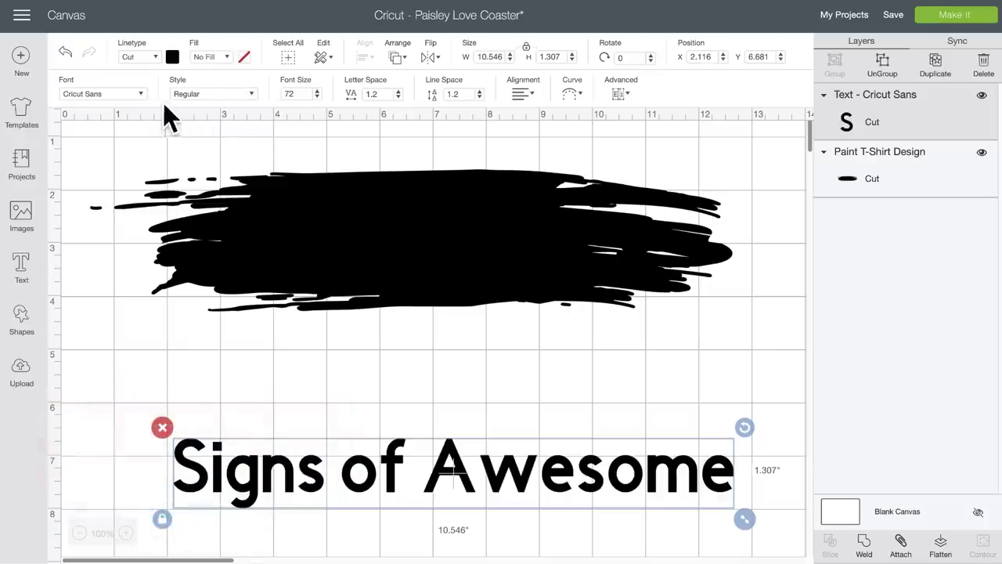
pyautogui.click(140, 94)
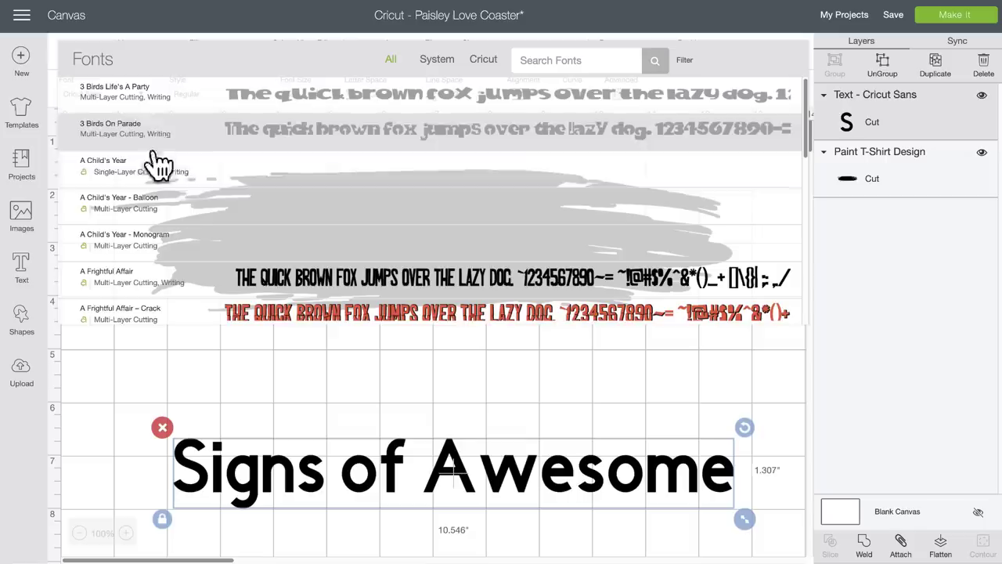
pyautogui.scroll(-1, 201, 190)
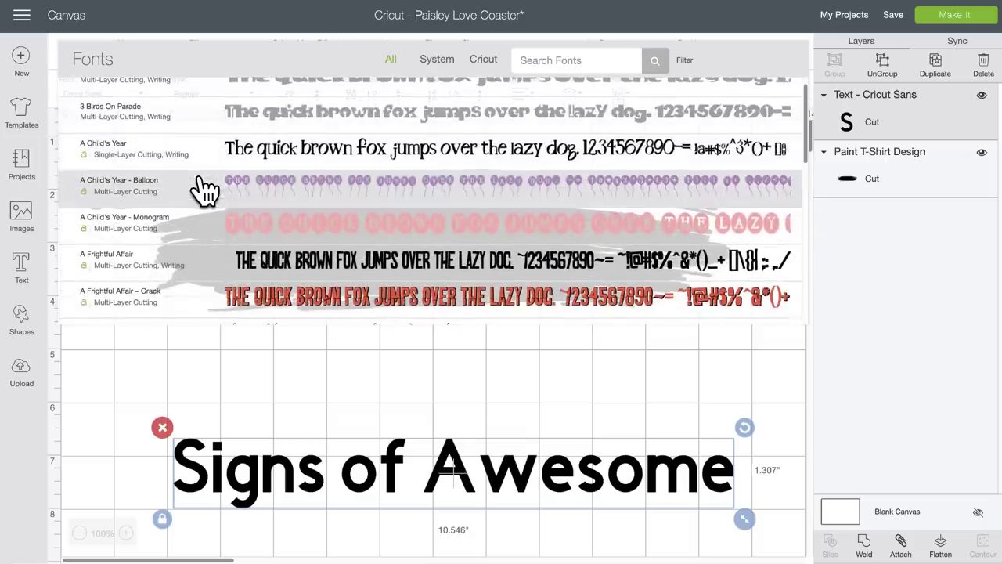
pyautogui.scroll(-5, 201, 190)
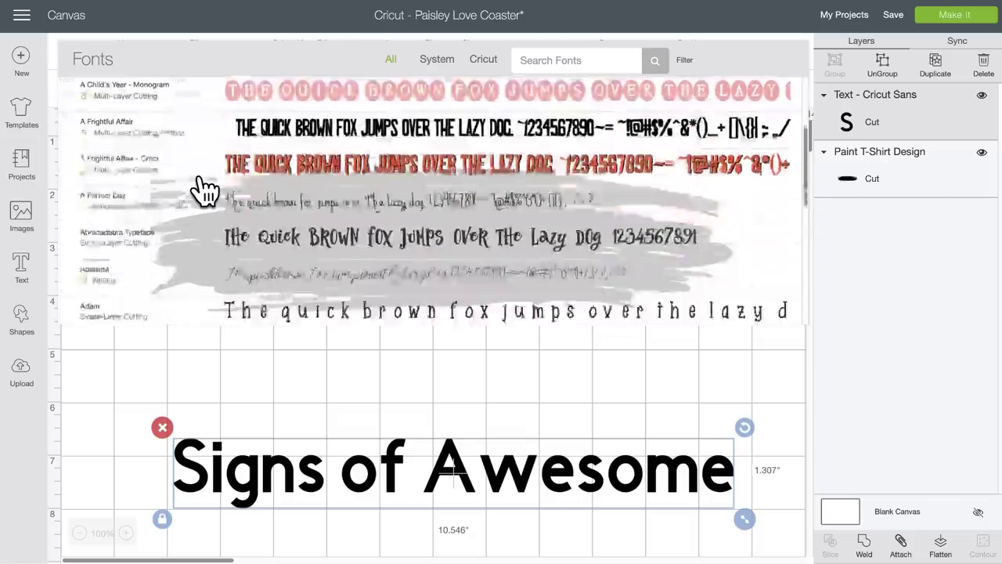
pyautogui.scroll(-10, 201, 191)
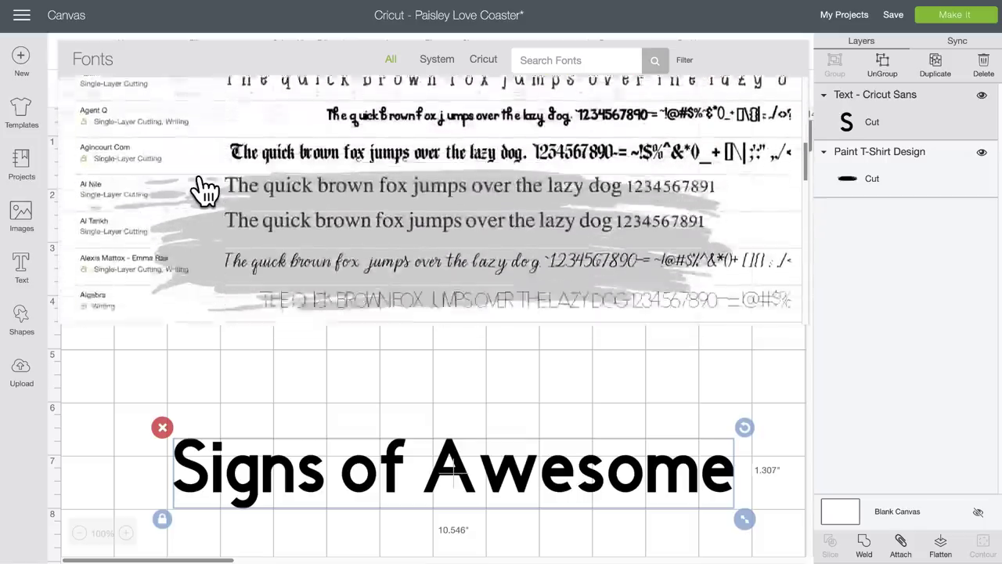
pyautogui.click(482, 60)
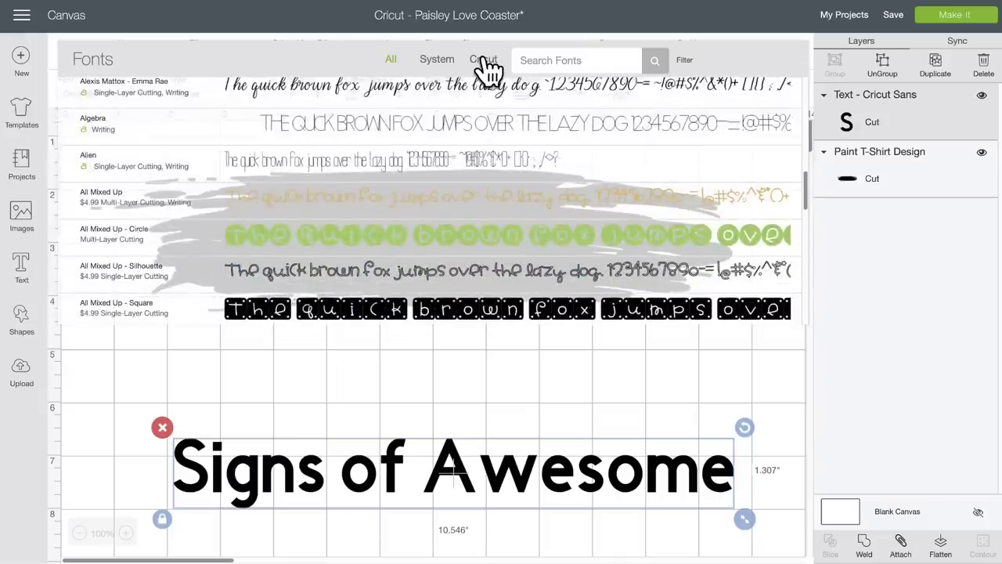
pyautogui.scroll(-10, 287, 217)
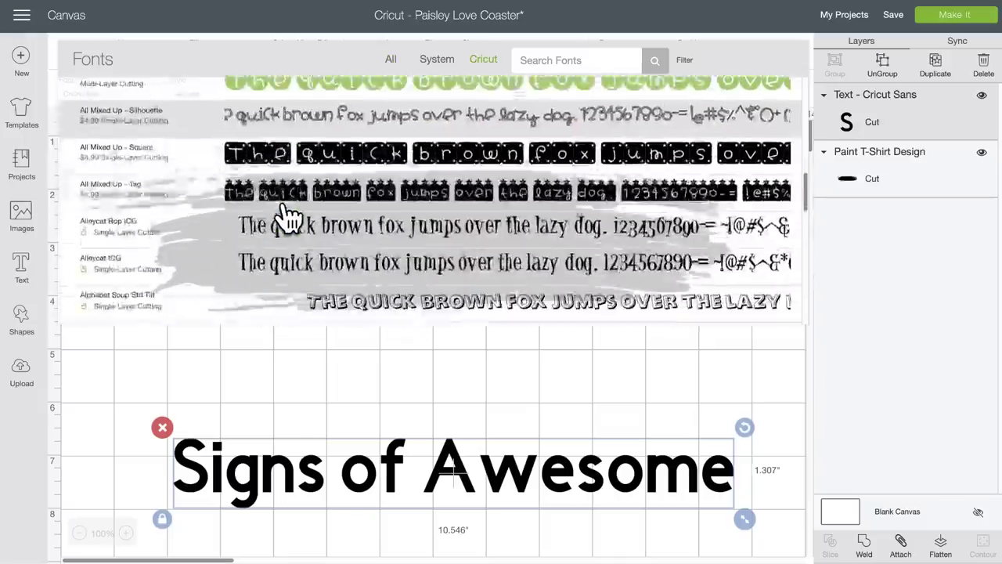
pyautogui.scroll(-10, 288, 217)
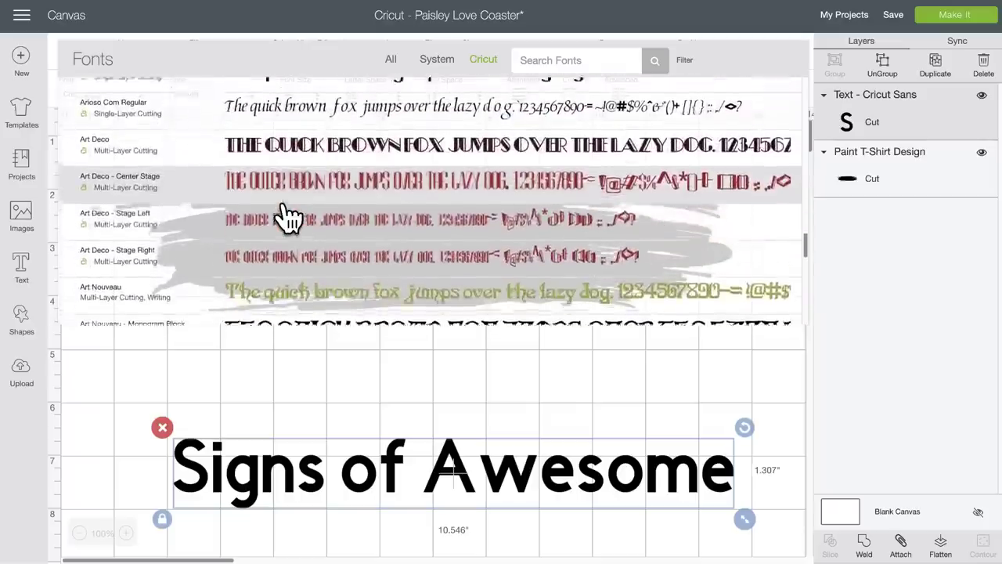
pyautogui.scroll(2, 288, 217)
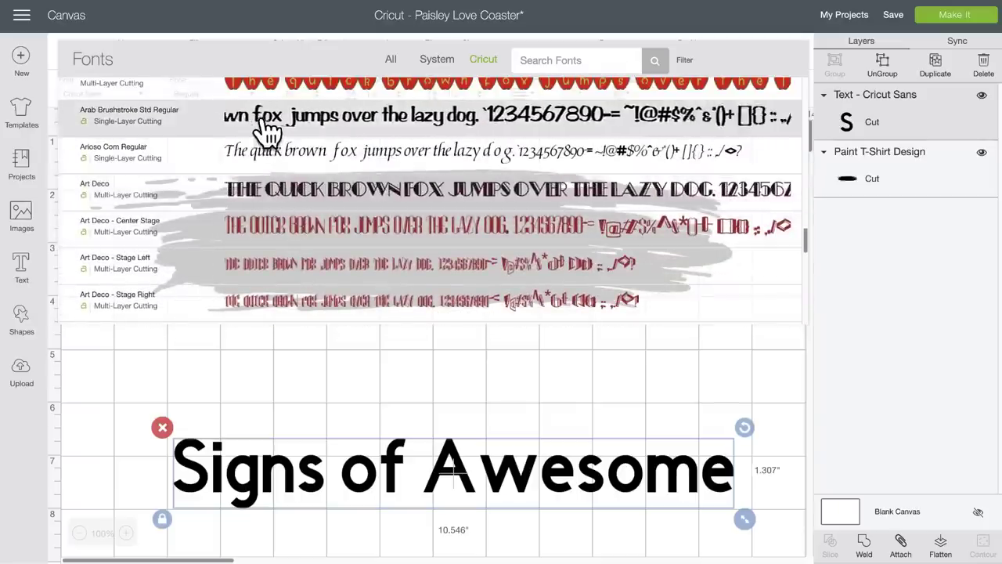
pyautogui.click(263, 116)
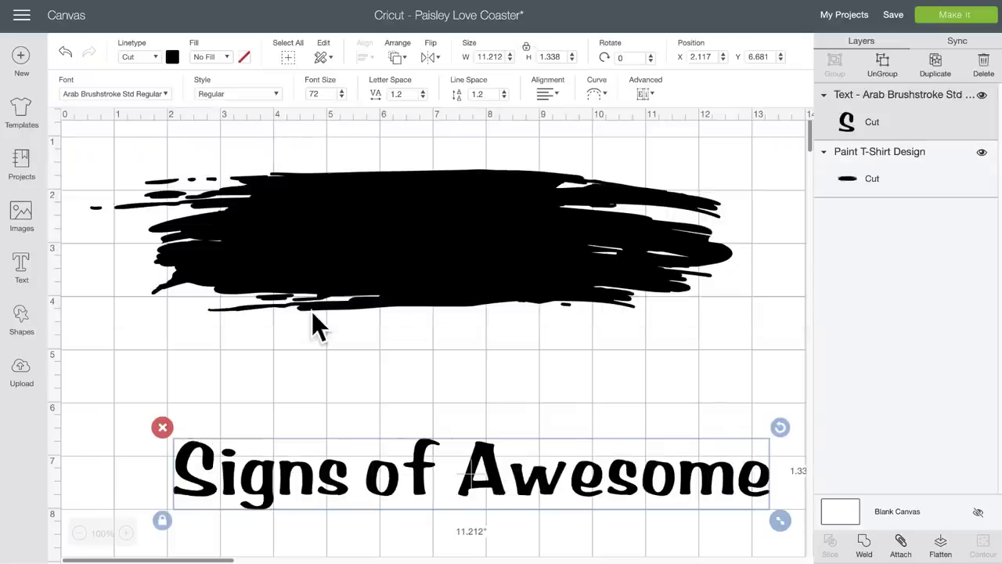
# Step: Move the text up directly beneath the paint stroke and shrink it proportionally to about 6.77 inches wide
pyautogui.moveTo(573, 515)
pyautogui.mouseDown()
pyautogui.moveTo(546, 446)
pyautogui.moveTo(576, 363)
pyautogui.mouseUp()
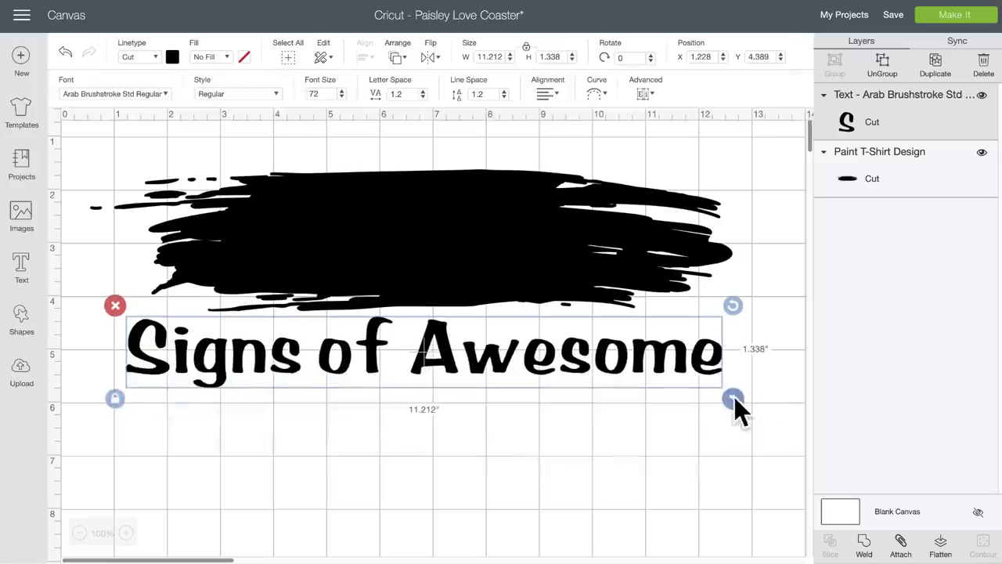
pyautogui.moveTo(733, 397); pyautogui.dragTo(496, 324)
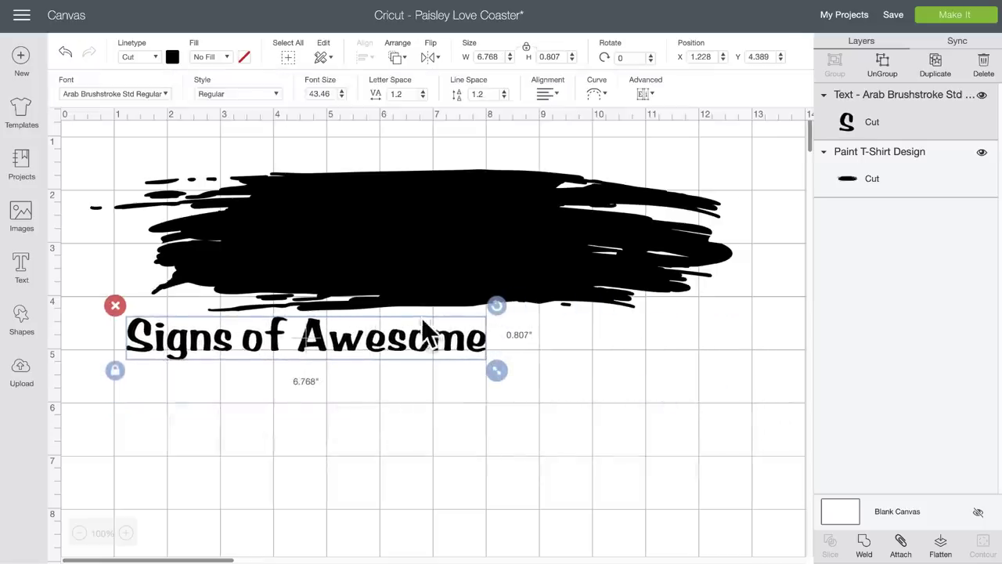
pyautogui.moveTo(413, 337); pyautogui.dragTo(416, 334)
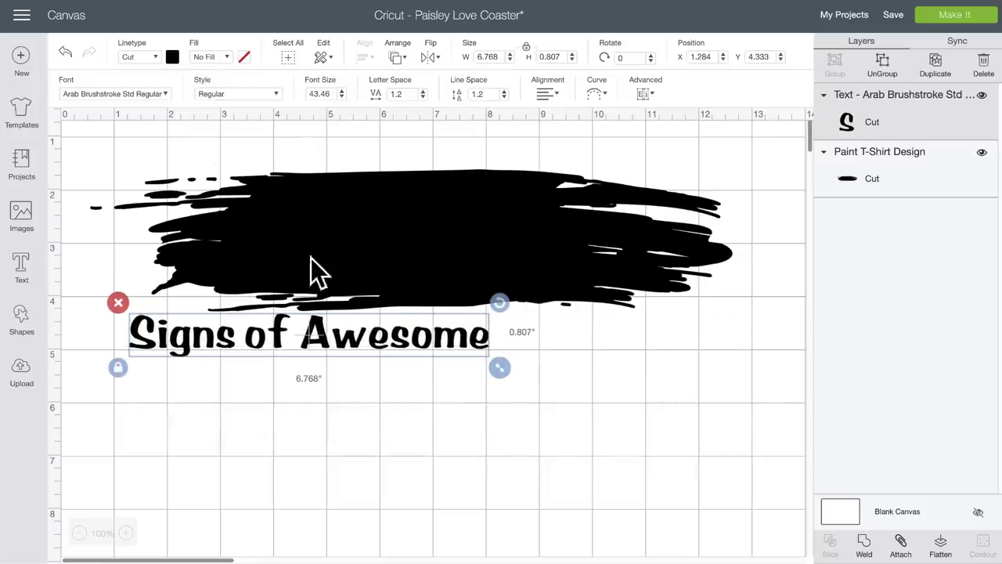
# Step: Change the paint stroke's material colour to bright blue, then deselect it
pyautogui.click(172, 56)
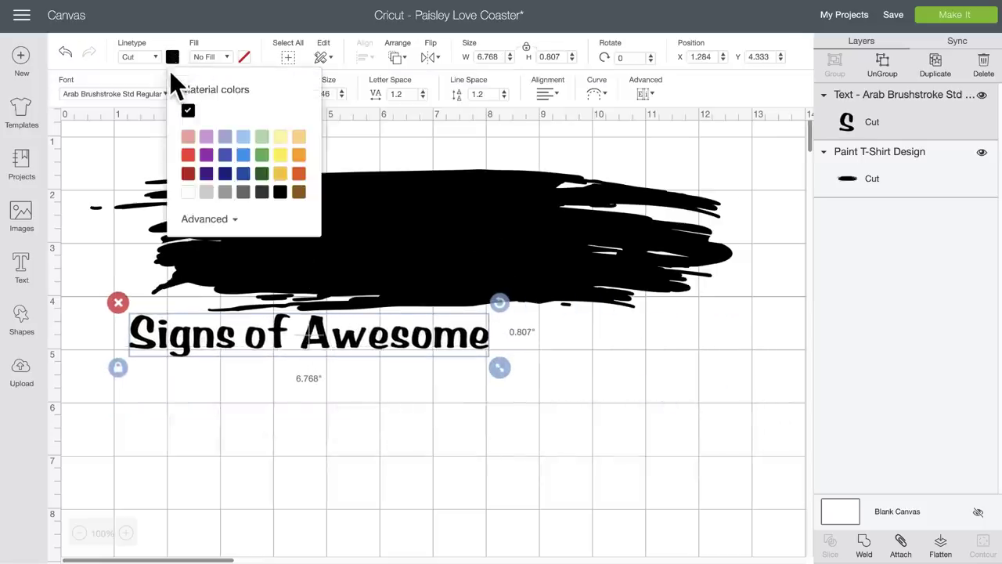
pyautogui.click(490, 235)
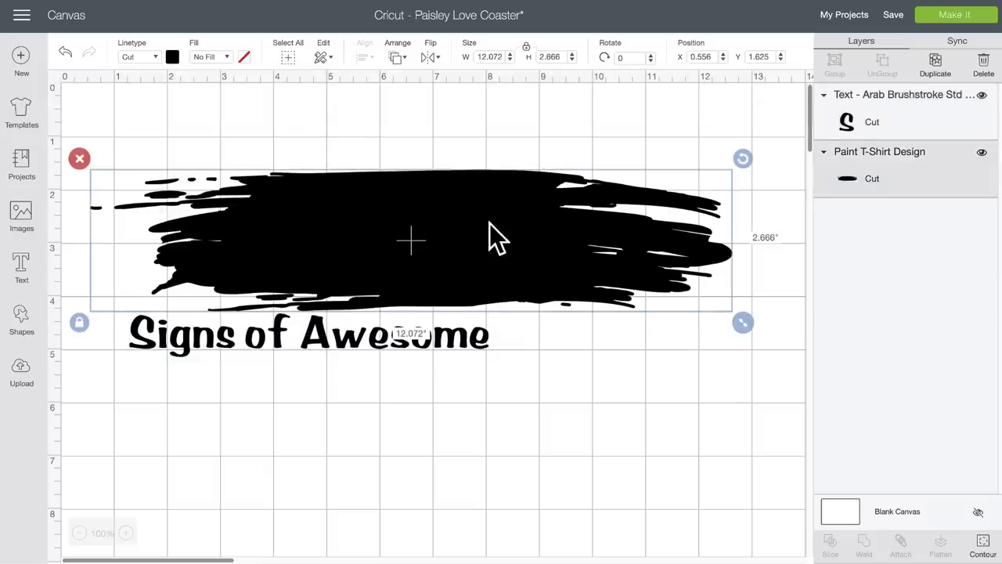
pyautogui.click(173, 56)
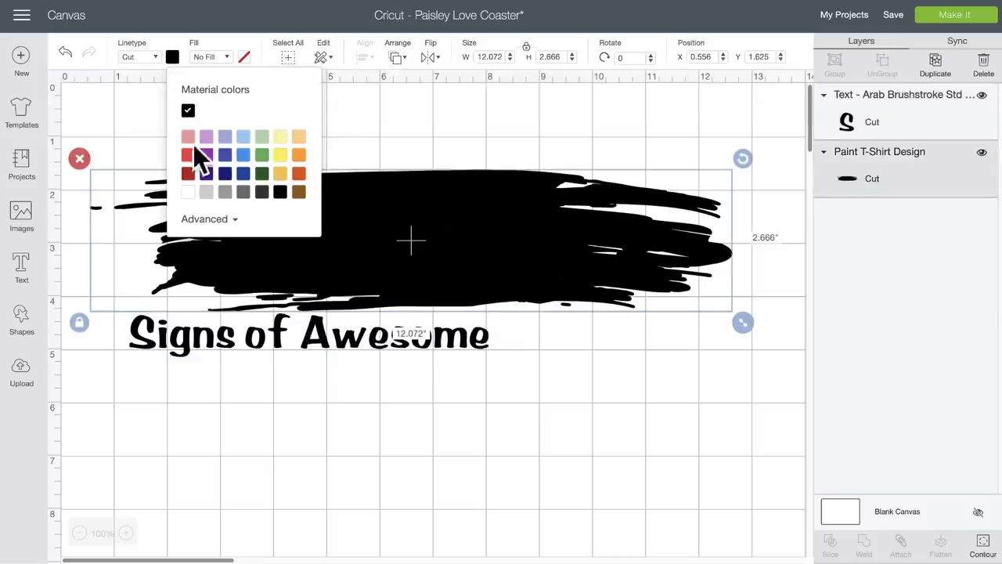
pyautogui.click(244, 156)
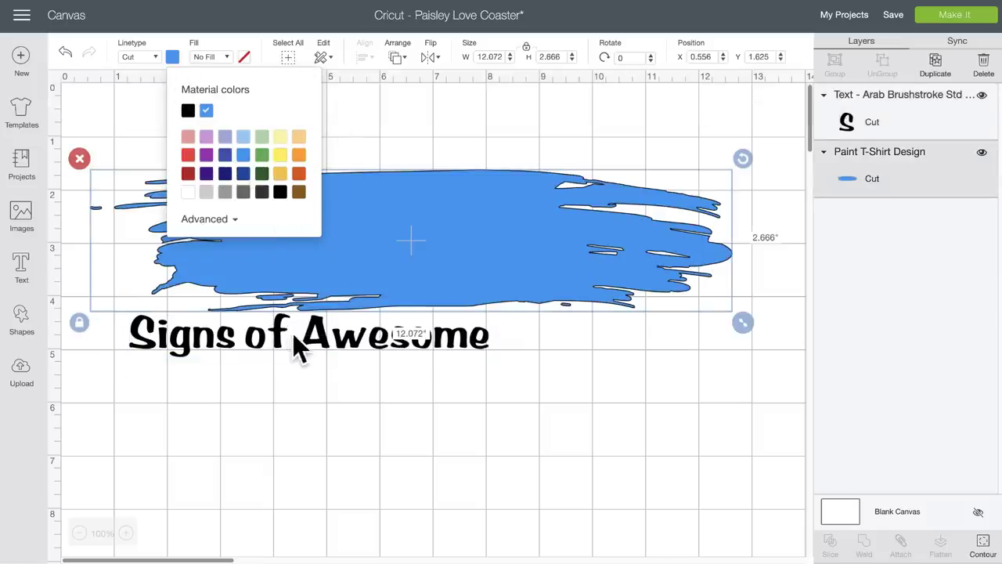
pyautogui.moveTo(293, 333); pyautogui.dragTo(392, 293)
pyautogui.click(390, 393)
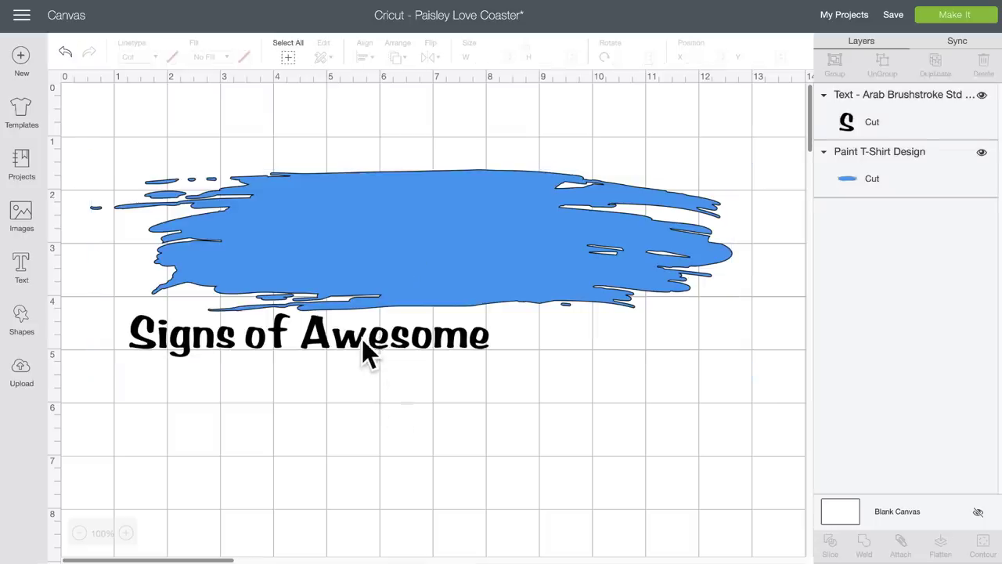
# Step: Move the "Signs of Awesome" text clear below the paint stroke and ungroup it into individual letters
pyautogui.moveTo(368, 351)
pyautogui.mouseDown()
pyautogui.moveTo(439, 237)
pyautogui.moveTo(455, 235)
pyautogui.moveTo(425, 285)
pyautogui.moveTo(434, 388)
pyautogui.mouseUp()
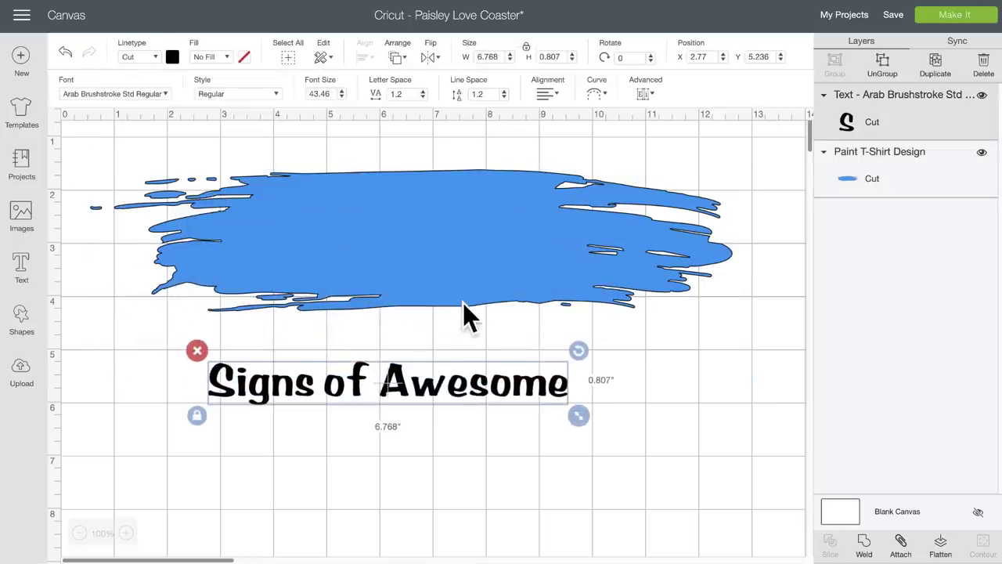
pyautogui.click(646, 94)
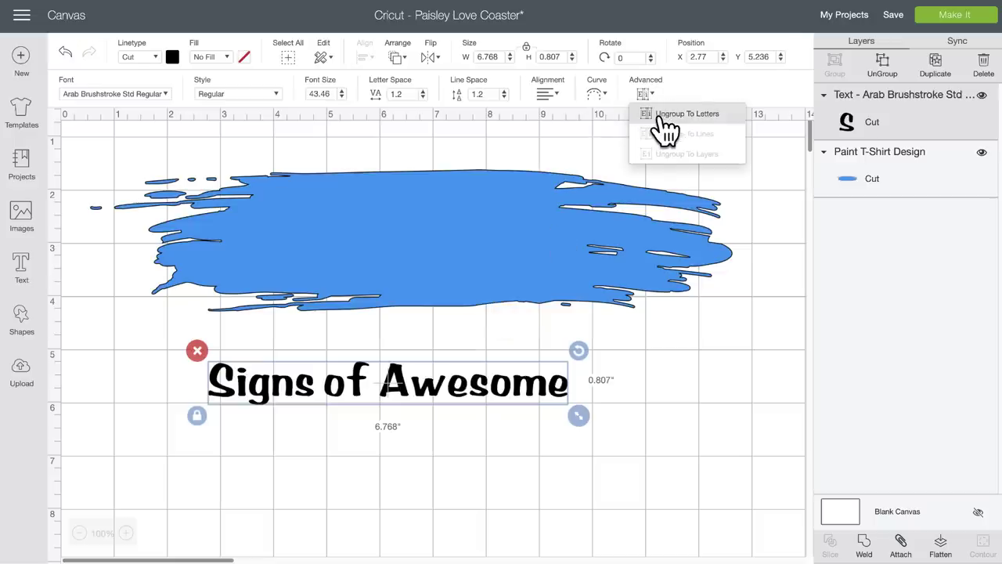
pyautogui.click(463, 387)
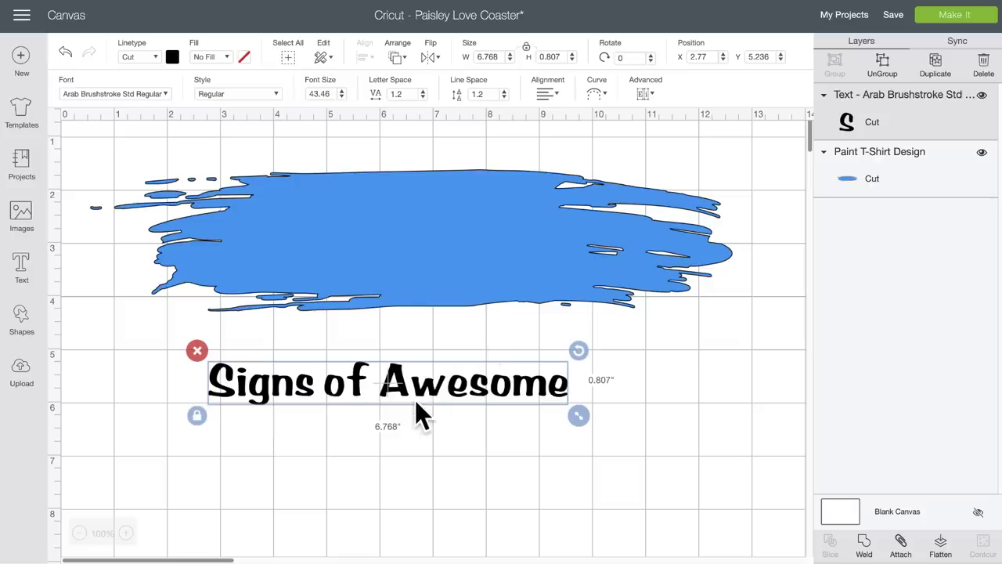
pyautogui.click(884, 72)
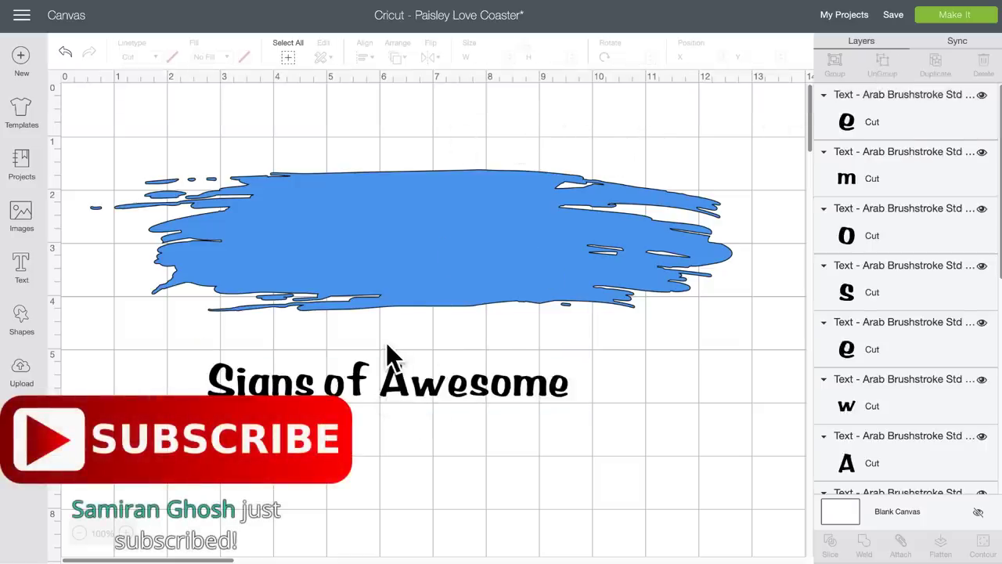
# Step: Group the separate letters of the word "Awesome" into one object
pyautogui.moveTo(385, 343); pyautogui.dragTo(577, 441)
pyautogui.click(844, 66)
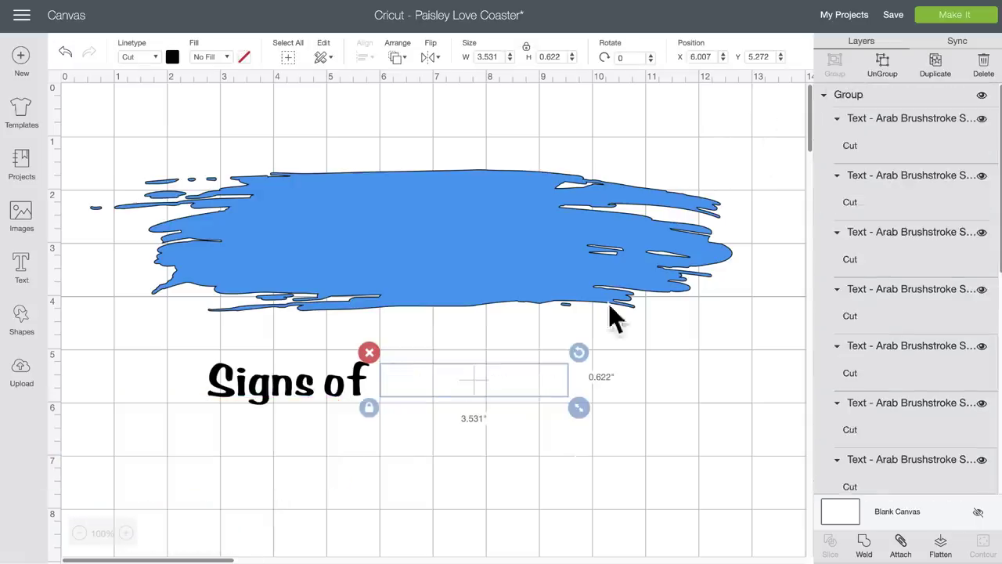
pyautogui.click(392, 460)
# Step: Group the letters of "of" into one object and the letters of "Signs" into another
pyautogui.moveTo(327, 354); pyautogui.dragTo(360, 403)
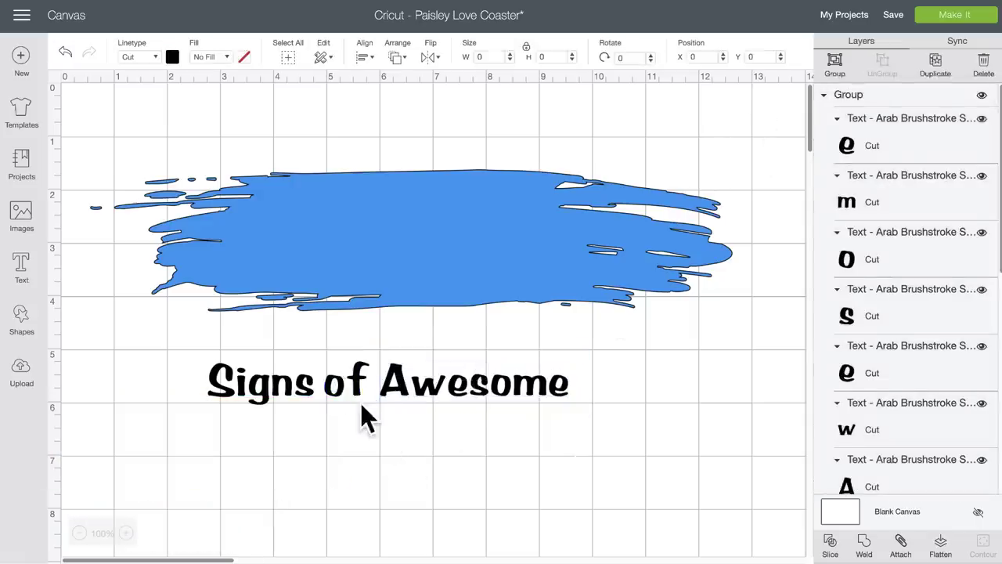
pyautogui.click(835, 66)
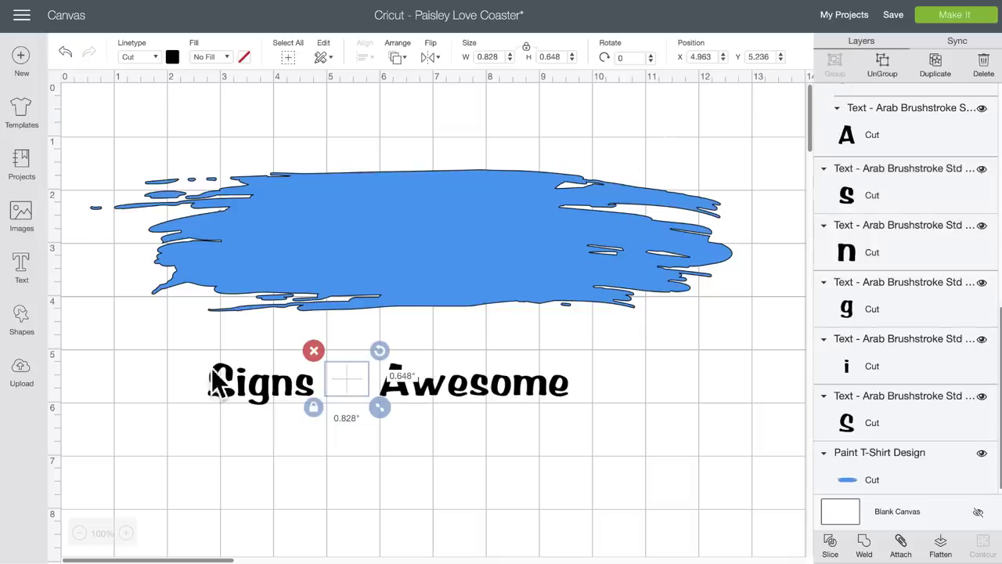
pyautogui.moveTo(207, 354); pyautogui.dragTo(314, 420)
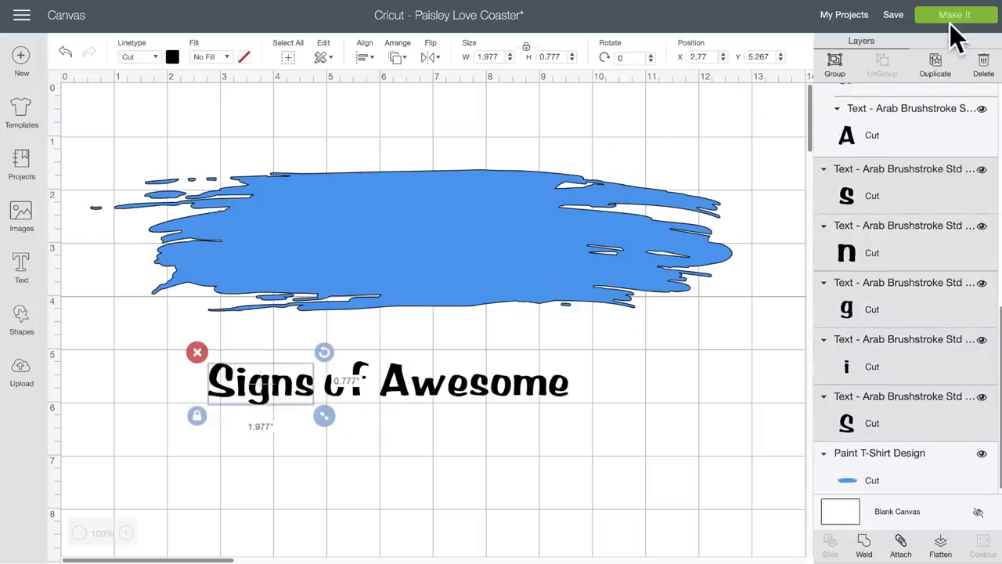
pyautogui.click(838, 66)
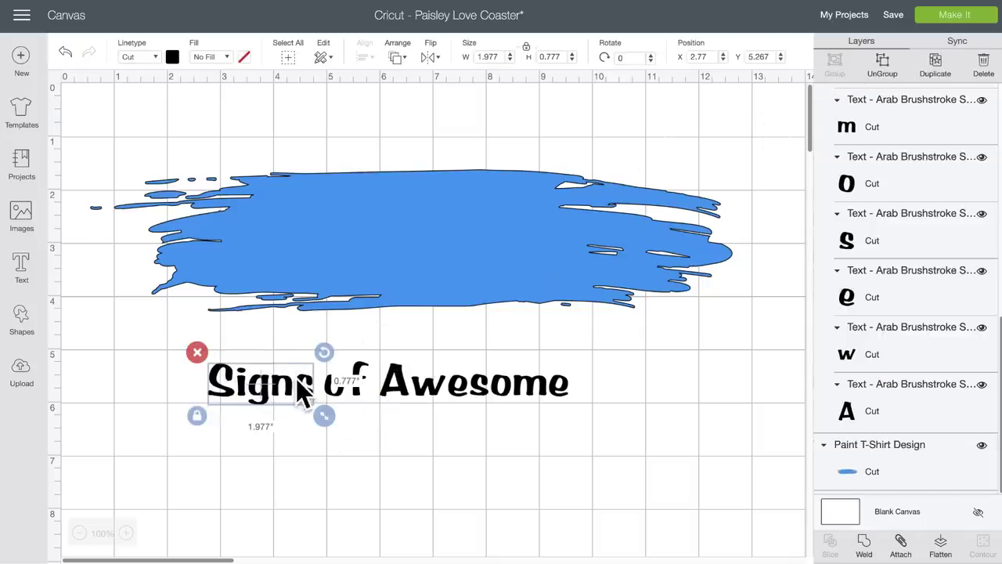
# Step: Place "Signs" and "of" on the upper part of the paint stroke, with "Awesome" below them enlarged proportionally
pyautogui.moveTo(285, 390); pyautogui.dragTo(319, 207)
pyautogui.moveTo(354, 378); pyautogui.dragTo(468, 209)
pyautogui.moveTo(462, 392); pyautogui.dragTo(394, 264)
pyautogui.moveTo(523, 283); pyautogui.dragTo(604, 336)
pyautogui.moveTo(486, 275)
pyautogui.mouseDown()
pyautogui.moveTo(470, 268)
pyautogui.moveTo(488, 279)
pyautogui.mouseUp()
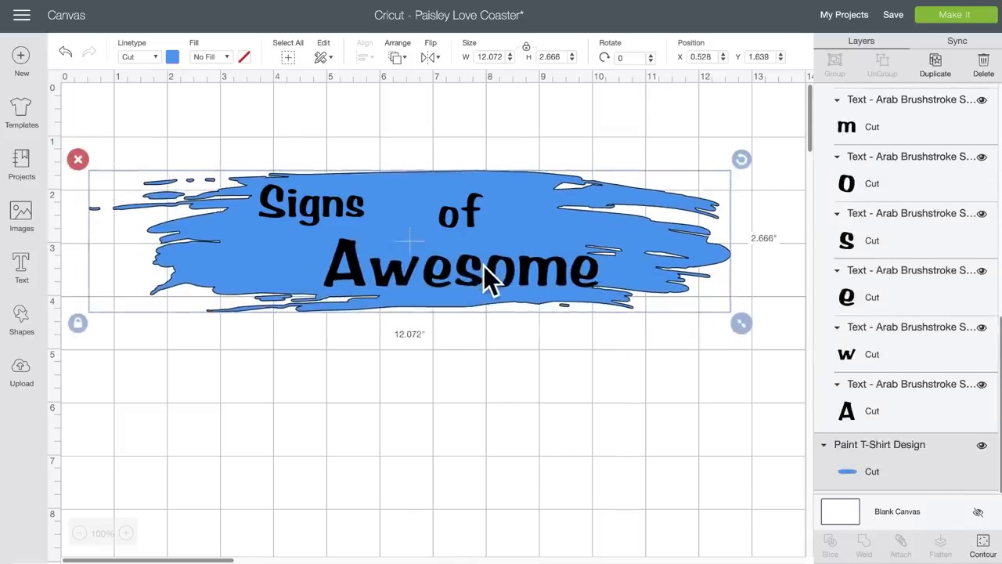
pyautogui.hotkey('ctrl', 'z')
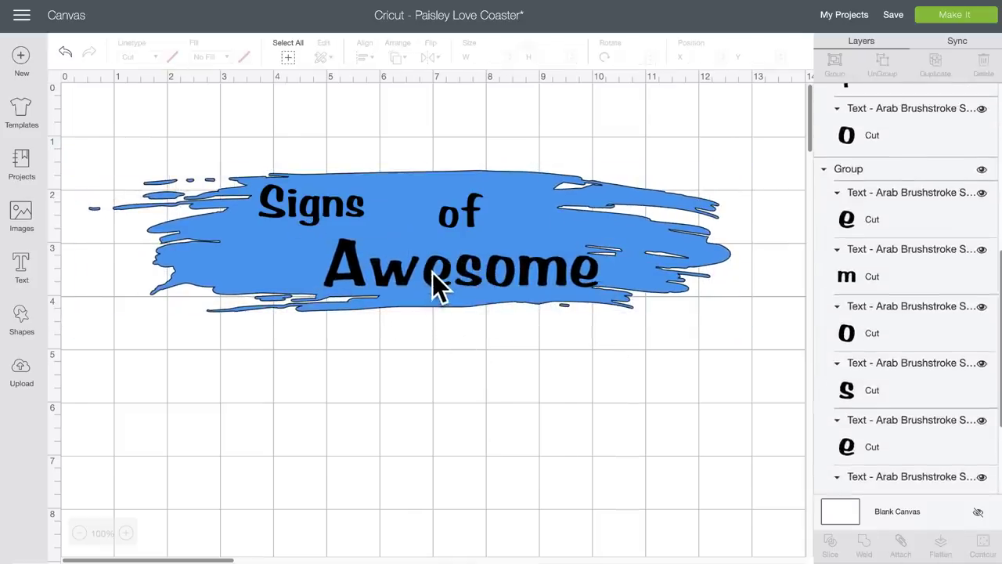
# Step: Bring "Signs" closer to "of", and enlarge "Awesome" to about 5.82 inches wide, shifted left on the paint stroke
pyautogui.moveTo(432, 273); pyautogui.dragTo(419, 264)
pyautogui.moveTo(337, 223); pyautogui.dragTo(384, 227)
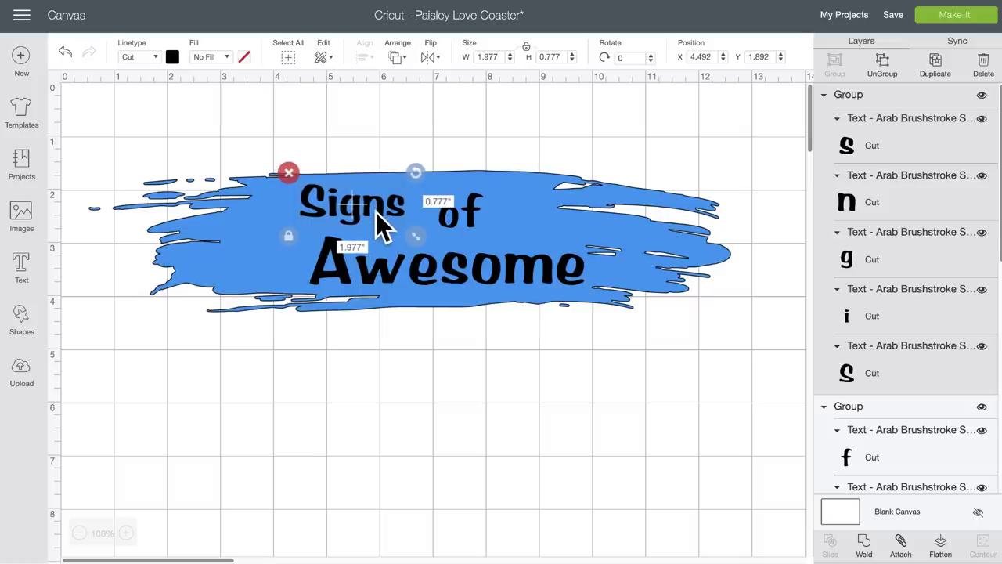
pyautogui.click(423, 266)
pyautogui.moveTo(587, 290); pyautogui.dragTo(599, 309)
pyautogui.moveTo(510, 284); pyautogui.dragTo(484, 274)
# Step: Enlarge "Signs" proportionally to about 2.53 inches wide and set "of" beside it just above "Awesome"
pyautogui.click(387, 218)
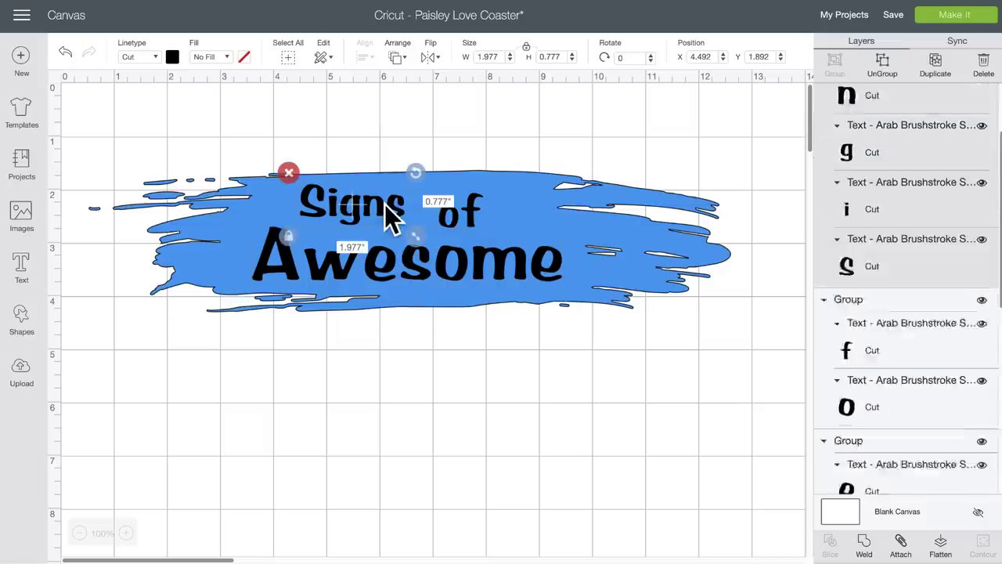
pyautogui.moveTo(412, 233)
pyautogui.mouseDown()
pyautogui.moveTo(444, 247)
pyautogui.moveTo(411, 209)
pyautogui.moveTo(419, 227)
pyautogui.moveTo(392, 206)
pyautogui.moveTo(414, 213)
pyautogui.moveTo(388, 216)
pyautogui.mouseUp()
pyautogui.click(395, 218)
pyautogui.moveTo(473, 228)
pyautogui.mouseDown()
pyautogui.moveTo(488, 227)
pyautogui.moveTo(475, 233)
pyautogui.mouseUp()
pyautogui.click(592, 354)
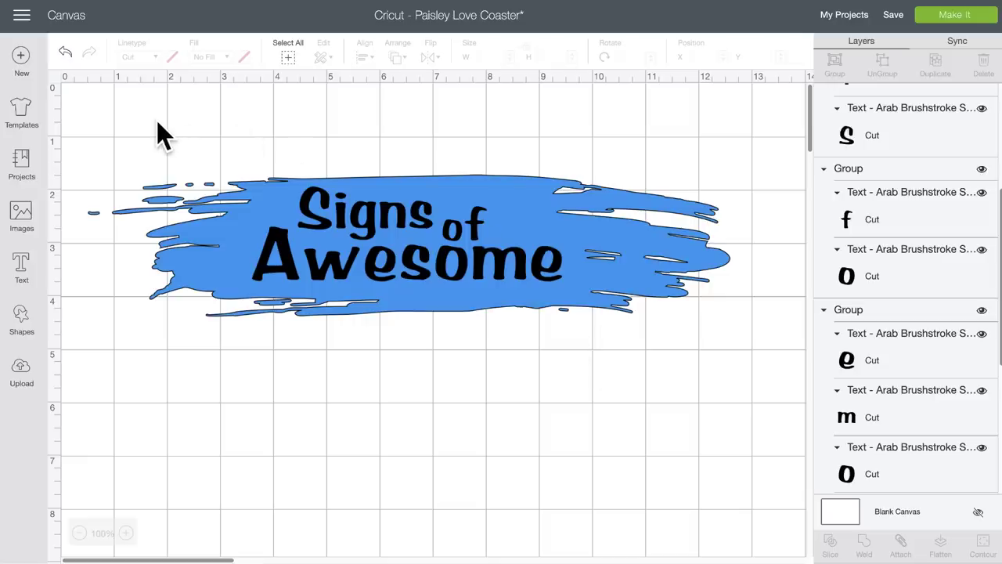
pyautogui.moveTo(156, 121); pyautogui.dragTo(758, 398)
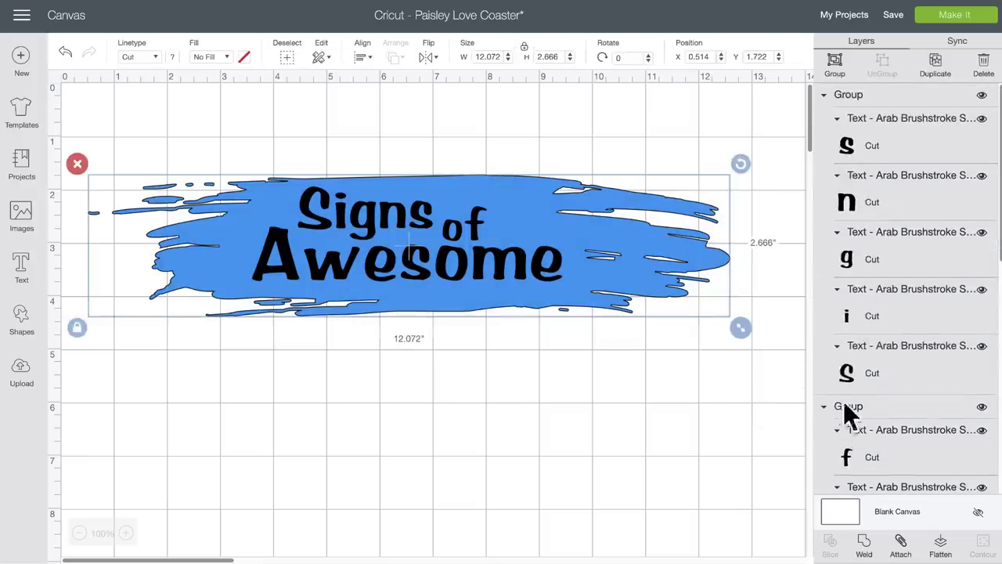
pyautogui.scroll(-10, 871, 453)
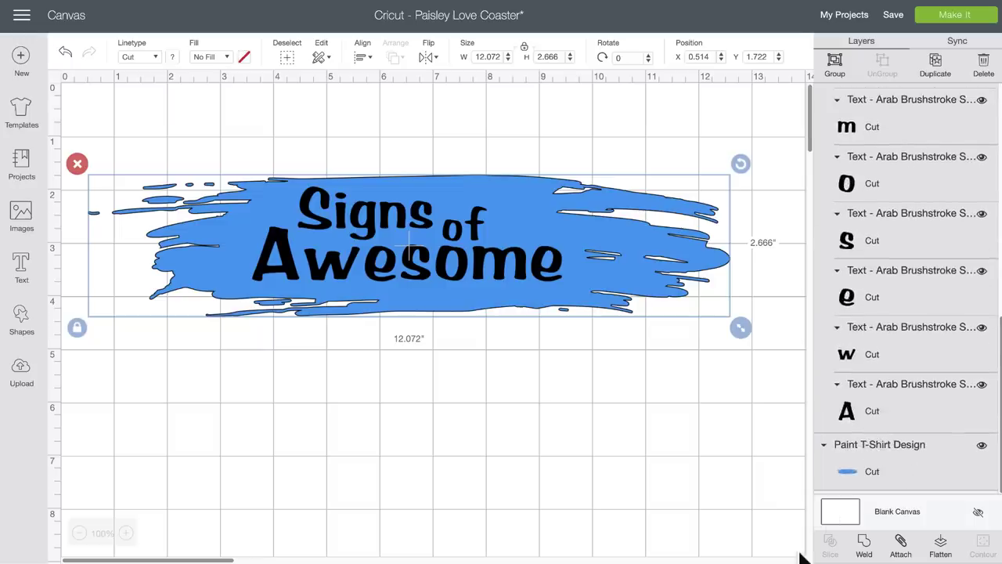
pyautogui.click(486, 417)
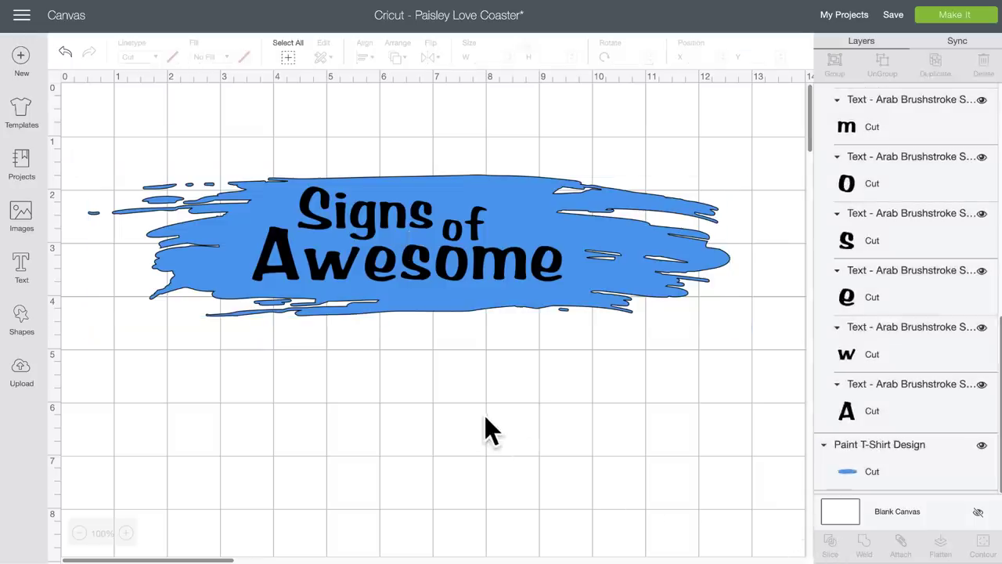
# Step: Nudge the word "Signs" slightly up and weld its letters into one shape
pyautogui.click(320, 224)
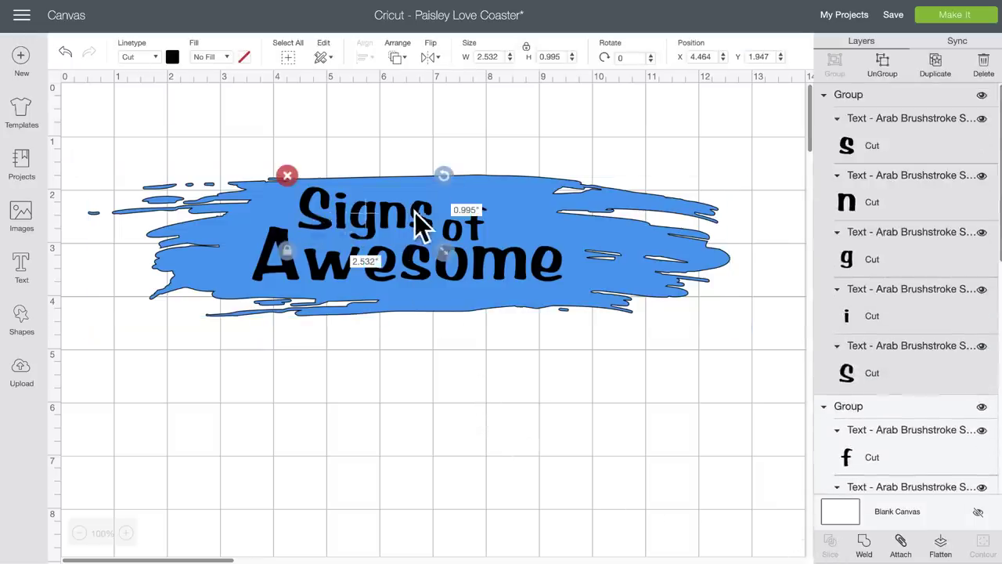
pyautogui.moveTo(313, 217); pyautogui.dragTo(312, 216)
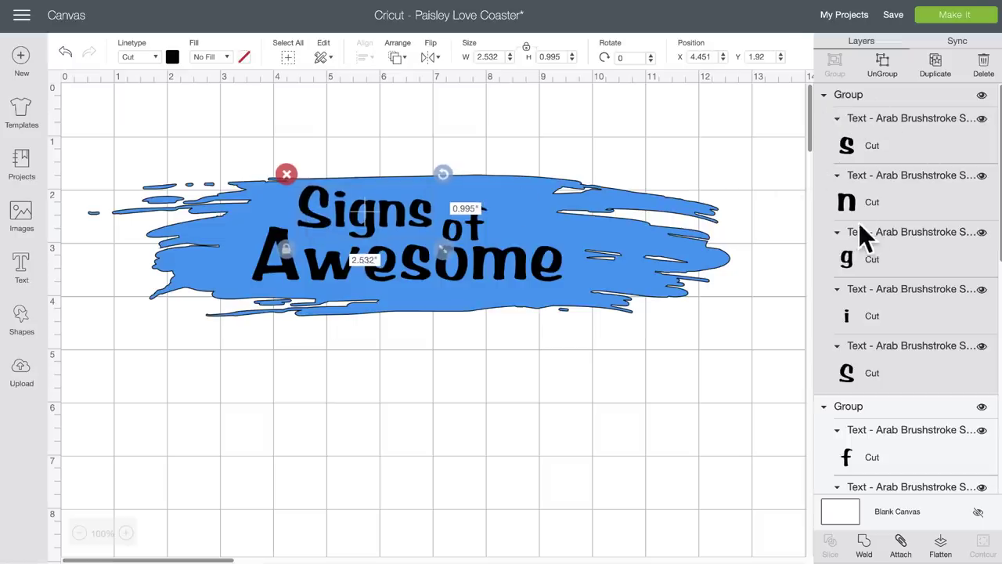
pyautogui.click(864, 542)
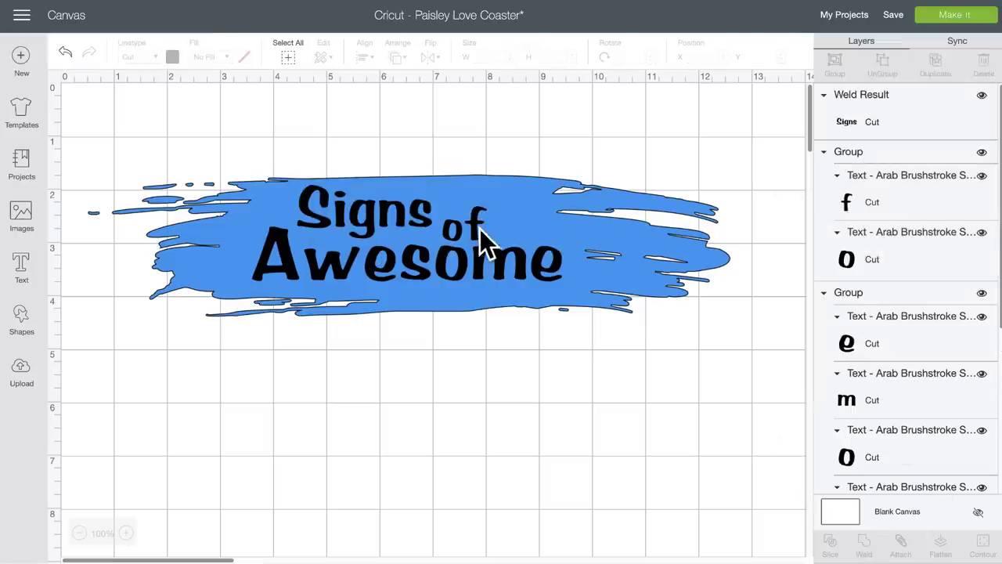
# Step: Weld "Signs", "of" and "Awesome" into one shape and nudge it slightly on the paint stroke
pyautogui.click(480, 229)
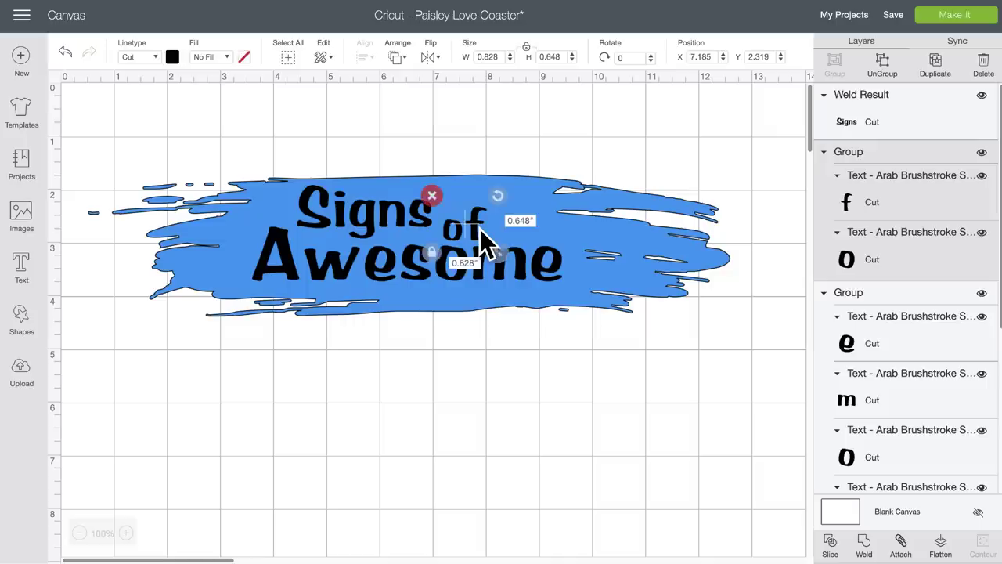
pyautogui.keyDown('shift'); pyautogui.click(399, 214); pyautogui.keyUp('shift')
pyautogui.keyDown('shift'); pyautogui.click(447, 262); pyautogui.keyUp('shift')
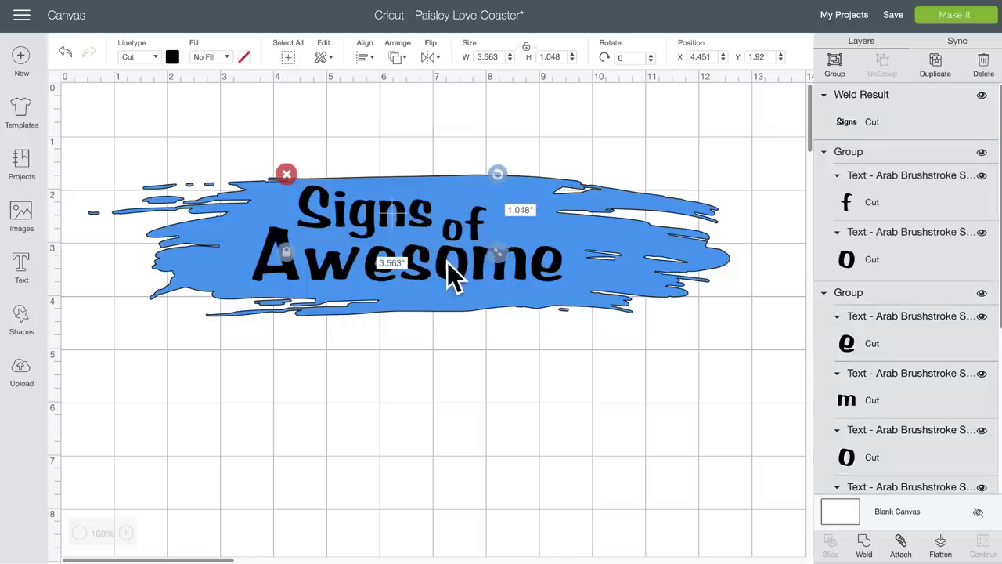
pyautogui.click(871, 548)
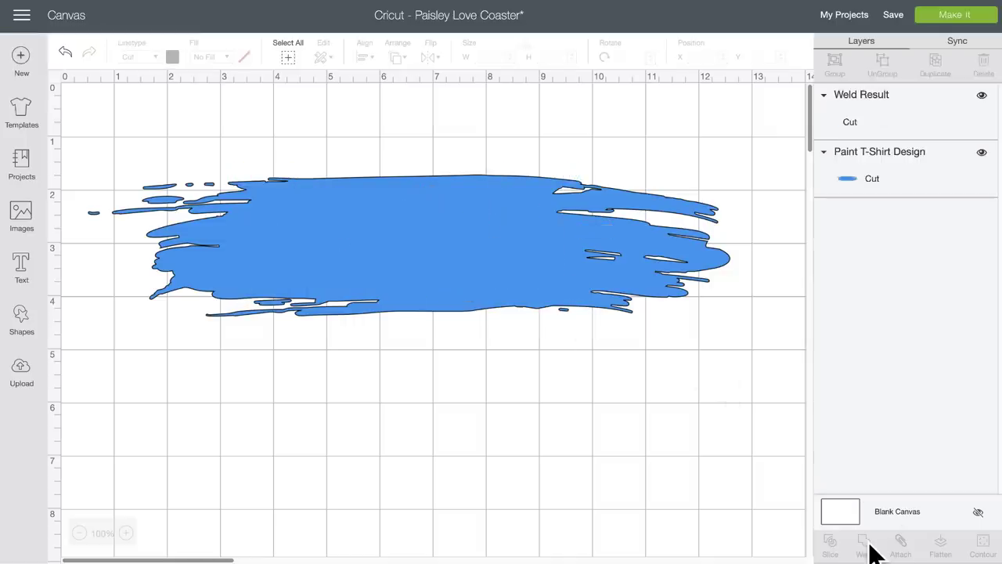
pyautogui.moveTo(458, 228)
pyautogui.mouseDown()
pyautogui.moveTo(448, 233)
pyautogui.moveTo(462, 245)
pyautogui.moveTo(460, 230)
pyautogui.mouseUp()
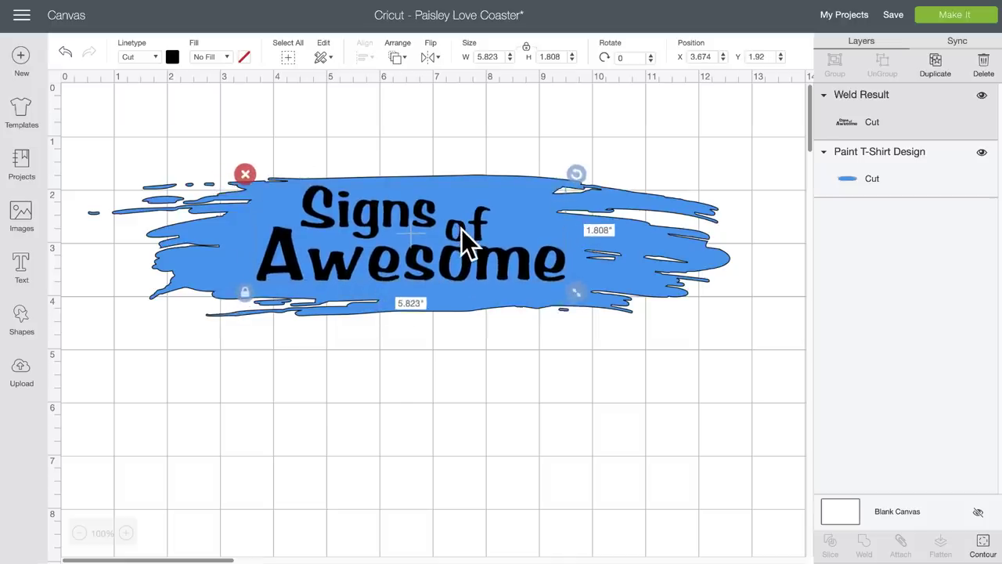
pyautogui.click(474, 396)
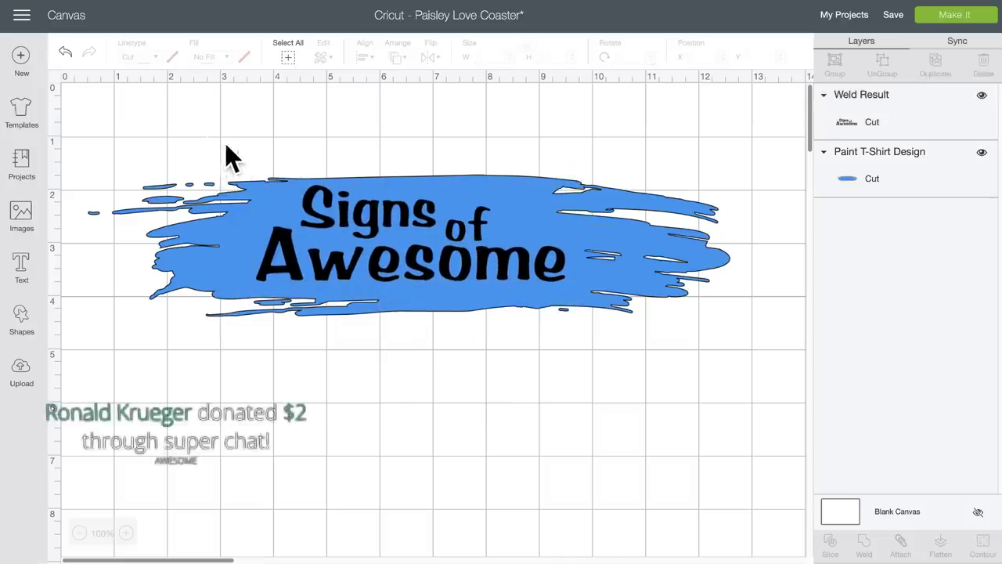
# Step: Slice the welded text out of the paint stroke, then move the black and blue text pieces below it and the stroke slightly up
pyautogui.moveTo(218, 142); pyautogui.dragTo(635, 395)
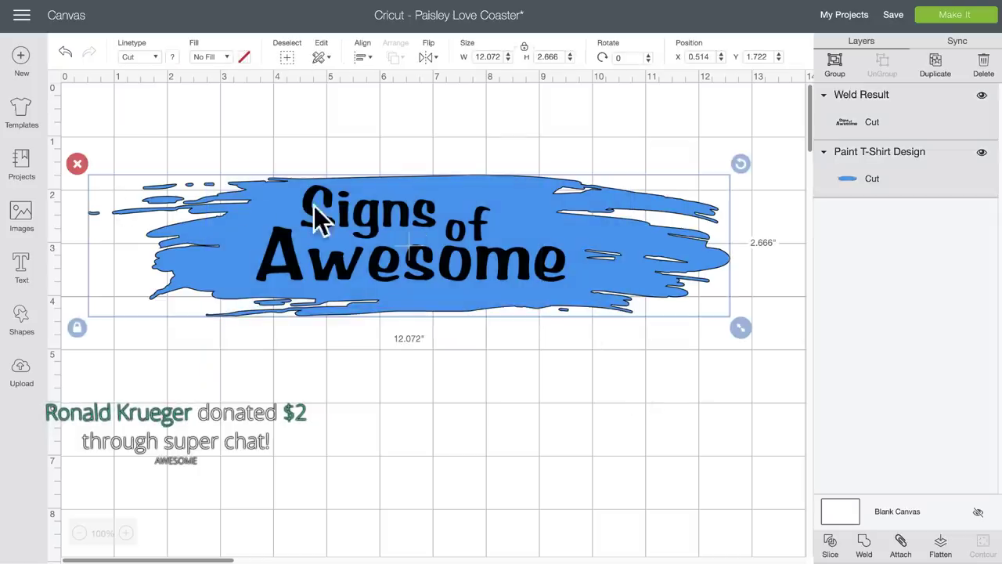
pyautogui.click(832, 542)
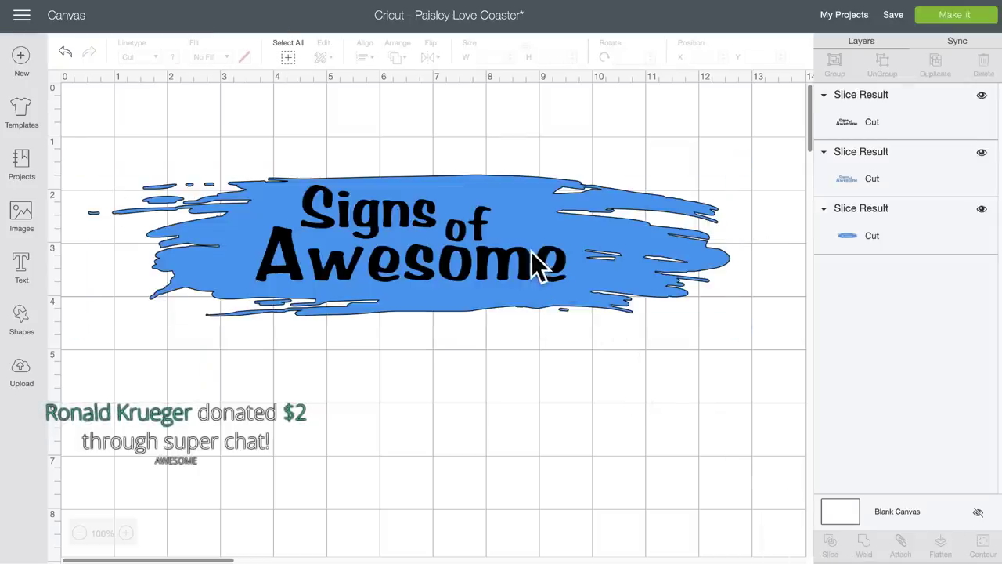
pyautogui.moveTo(537, 263); pyautogui.dragTo(553, 466)
pyautogui.moveTo(486, 278); pyautogui.dragTo(457, 470)
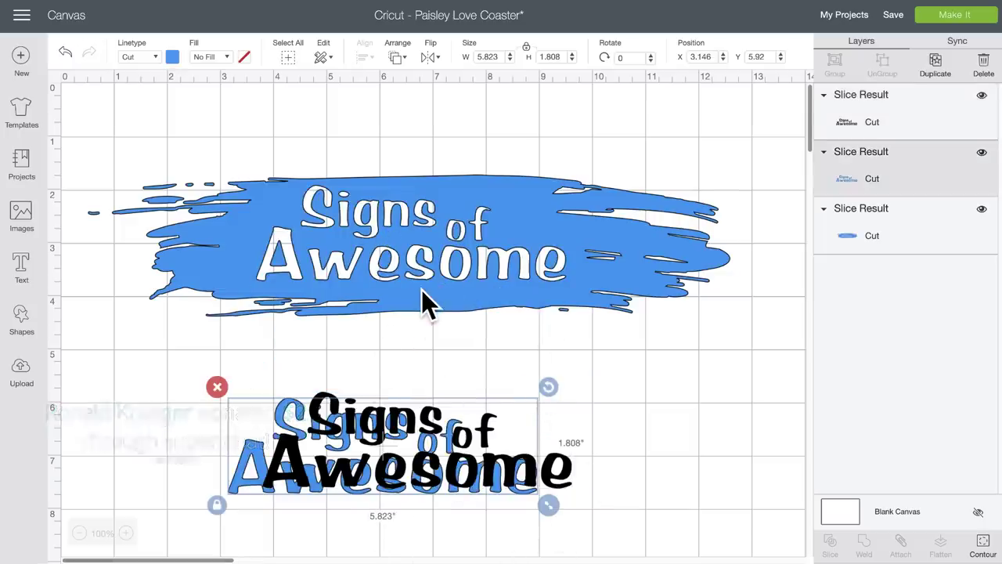
pyautogui.moveTo(422, 290); pyautogui.dragTo(435, 272)
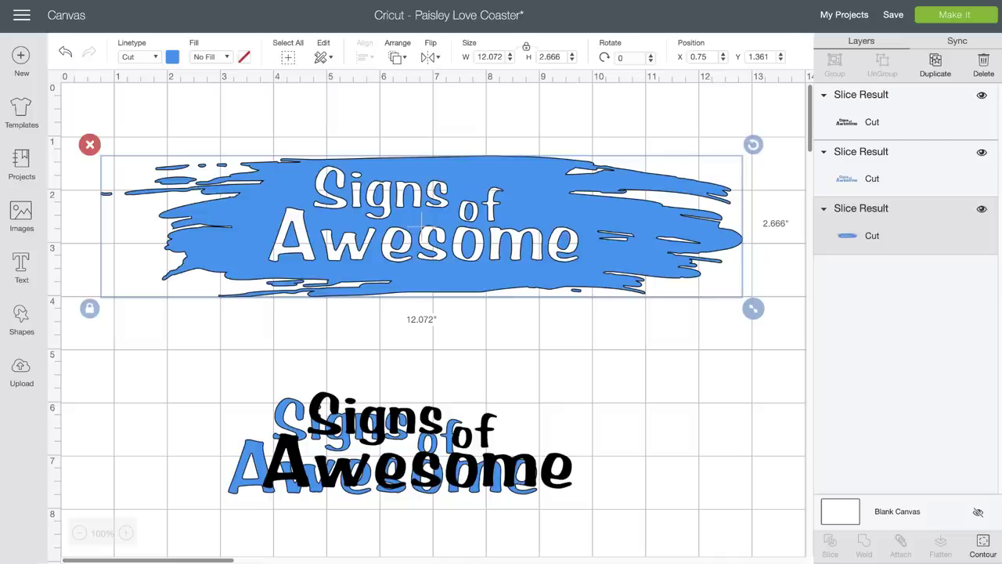
# Step: Switch to the browser window with the Nightbot giveaways page and move it aside from the design canvas
pyautogui.press('super+Tab')
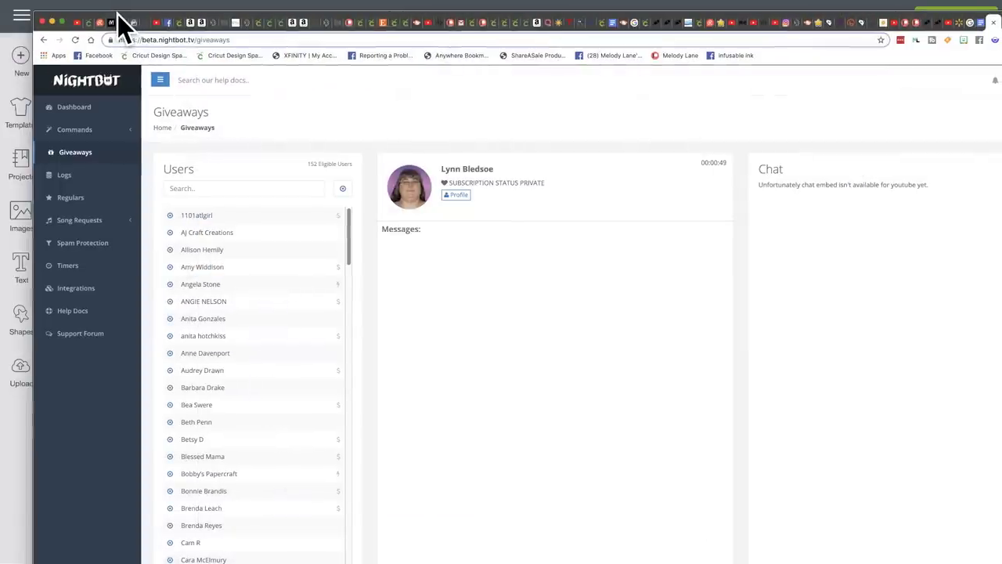
pyautogui.moveTo(117, 15); pyautogui.dragTo(98, 12)
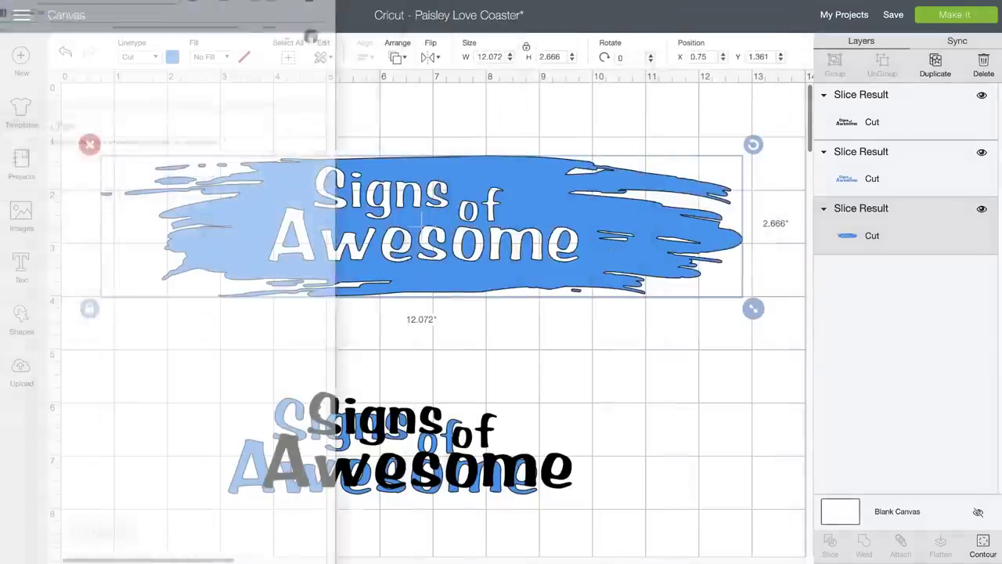